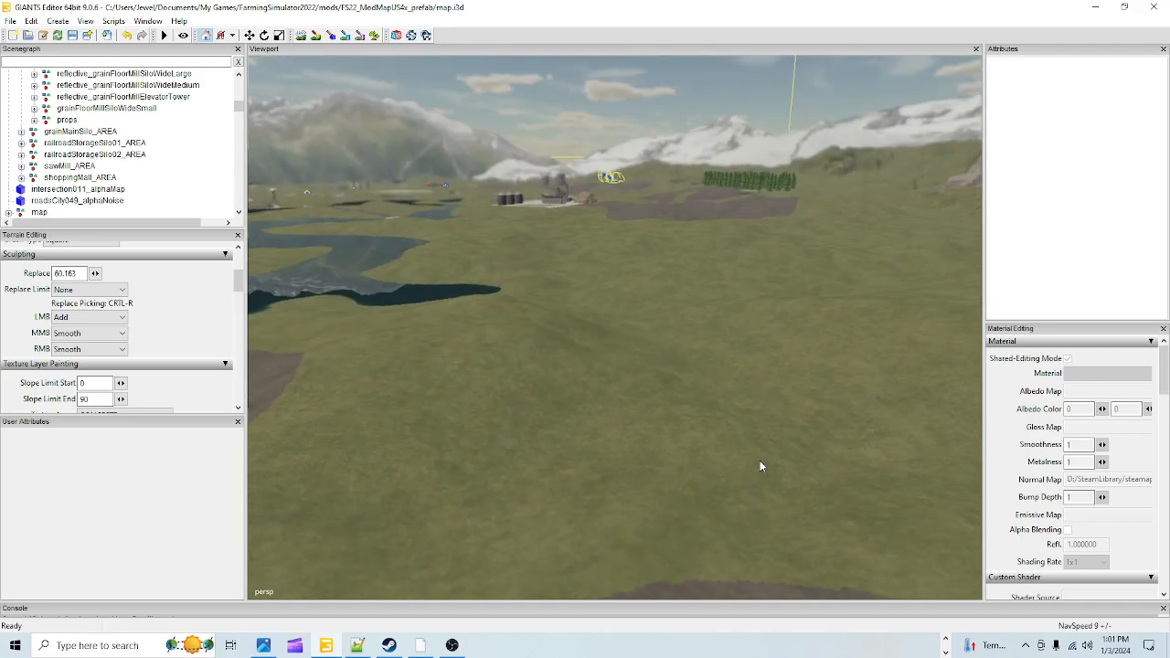
# Step: Examine the bare ground patch by the river and its surroundings as a building site
pyautogui.moveTo(577, 362); pyautogui.dragTo(463, 451, button='right')
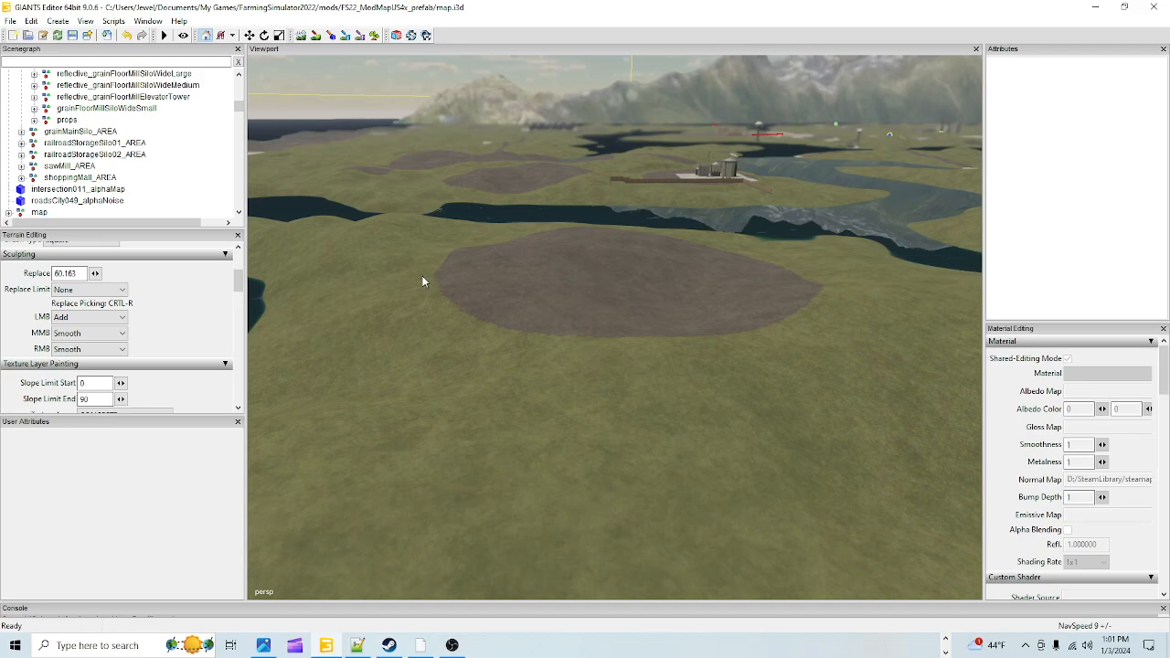
pyautogui.moveTo(540, 360); pyautogui.dragTo(742, 253, button='right')
pyautogui.scroll(3, 542, 382)
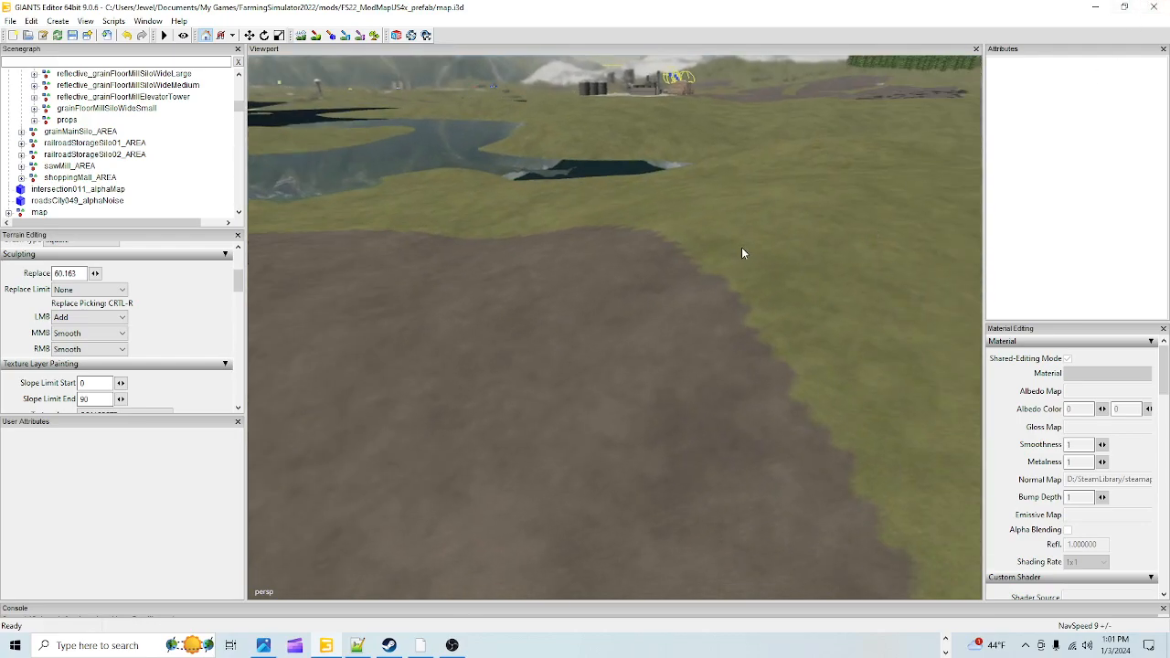
pyautogui.moveTo(825, 221); pyautogui.dragTo(560, 311, button='right')
pyautogui.moveTo(854, 228); pyautogui.dragTo(475, 392, button='right')
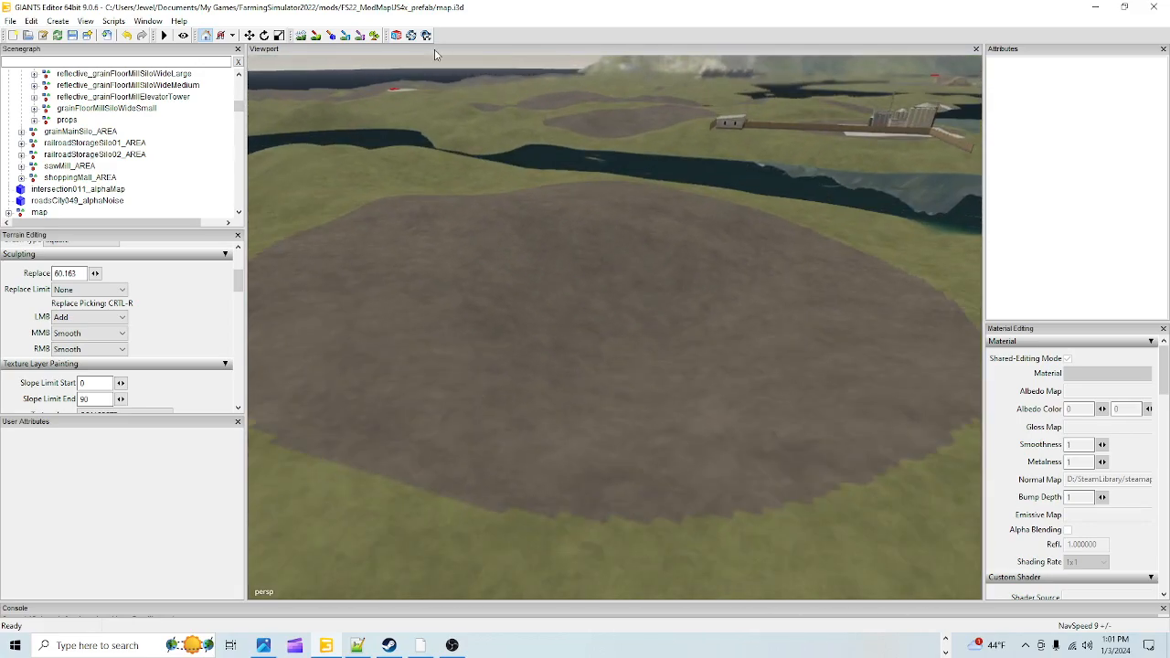
pyautogui.moveTo(604, 311); pyautogui.dragTo(766, 224, button='right')
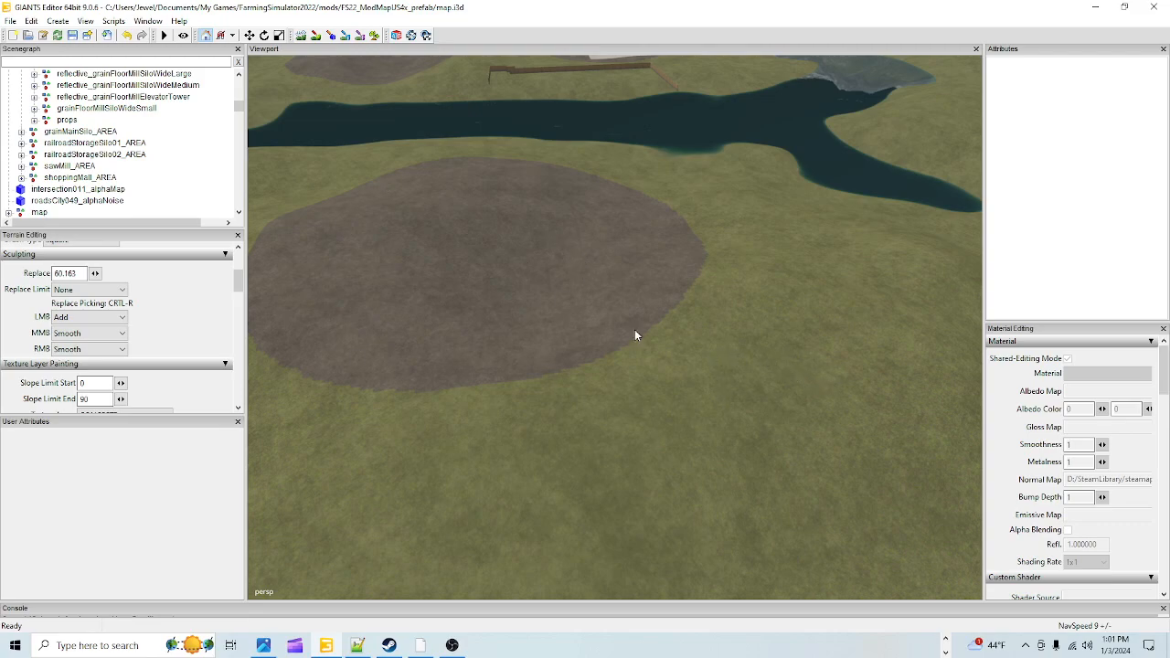
pyautogui.moveTo(518, 233); pyautogui.dragTo(606, 383, button='right')
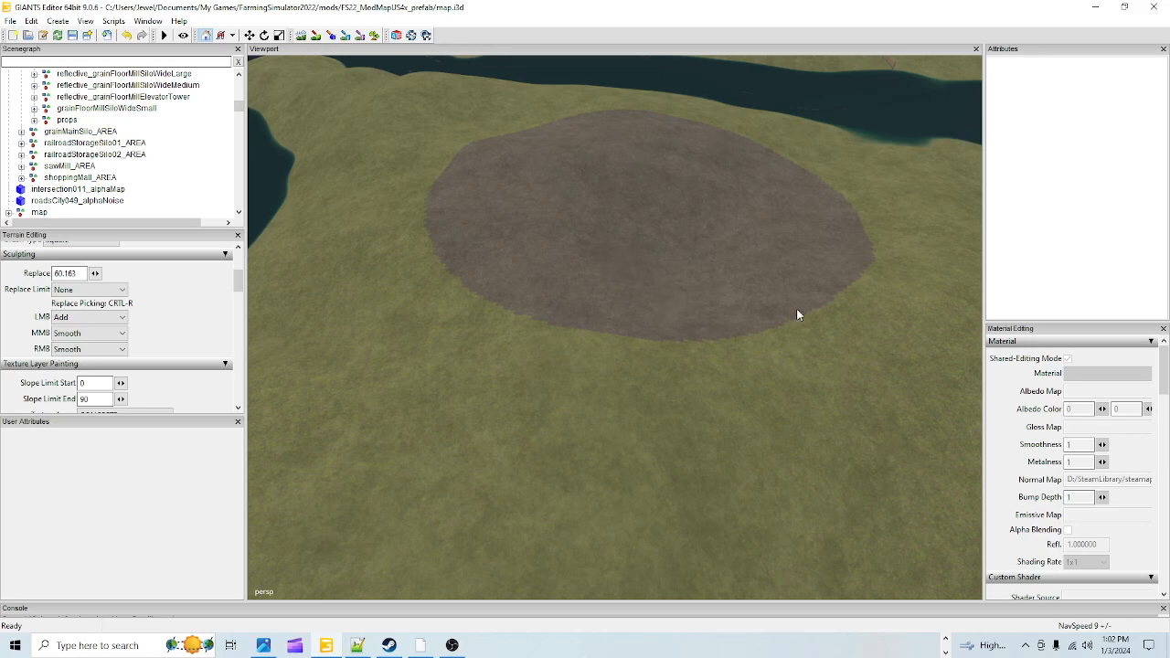
# Step: Start a file import and browse to SteamLibrary/steamapps/common/Farming Simulator 22 on the D: drive
pyautogui.click(9, 20)
pyautogui.click(43, 154)
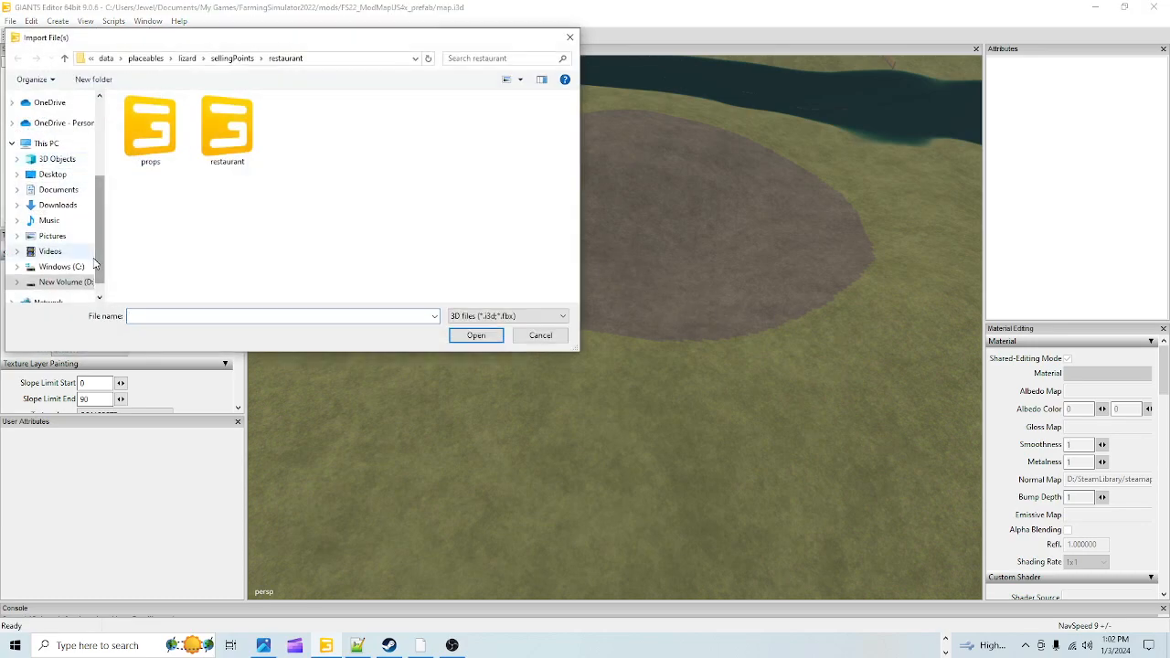
pyautogui.click(64, 282)
pyautogui.doubleClick(161, 236)
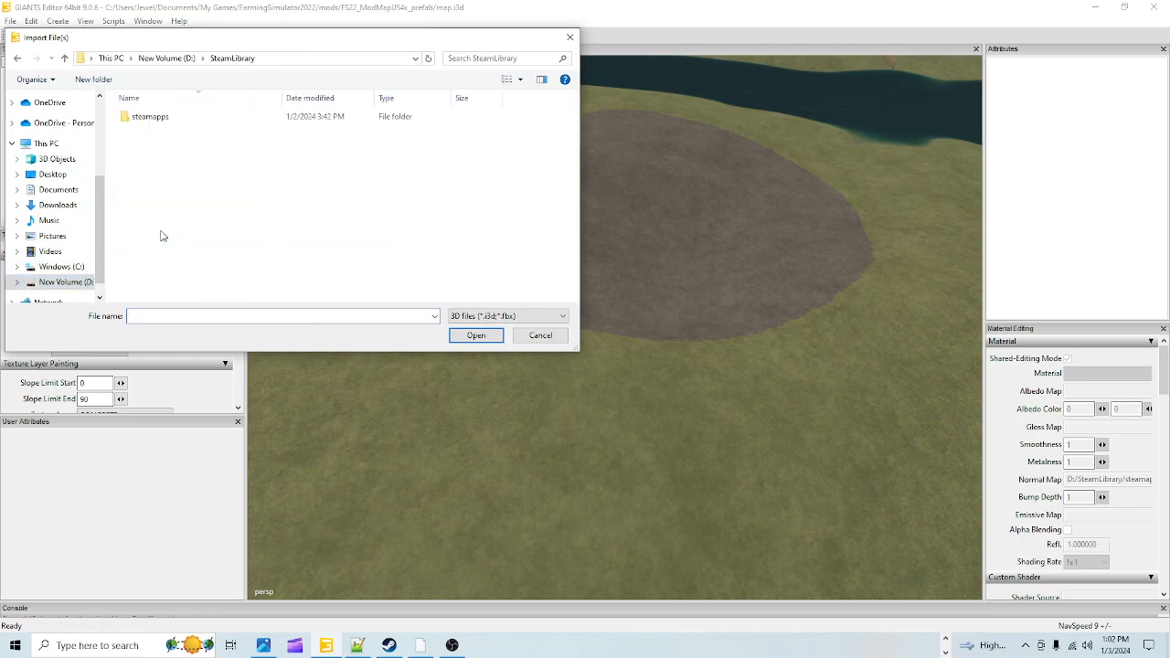
pyautogui.doubleClick(199, 118)
pyautogui.doubleClick(190, 117)
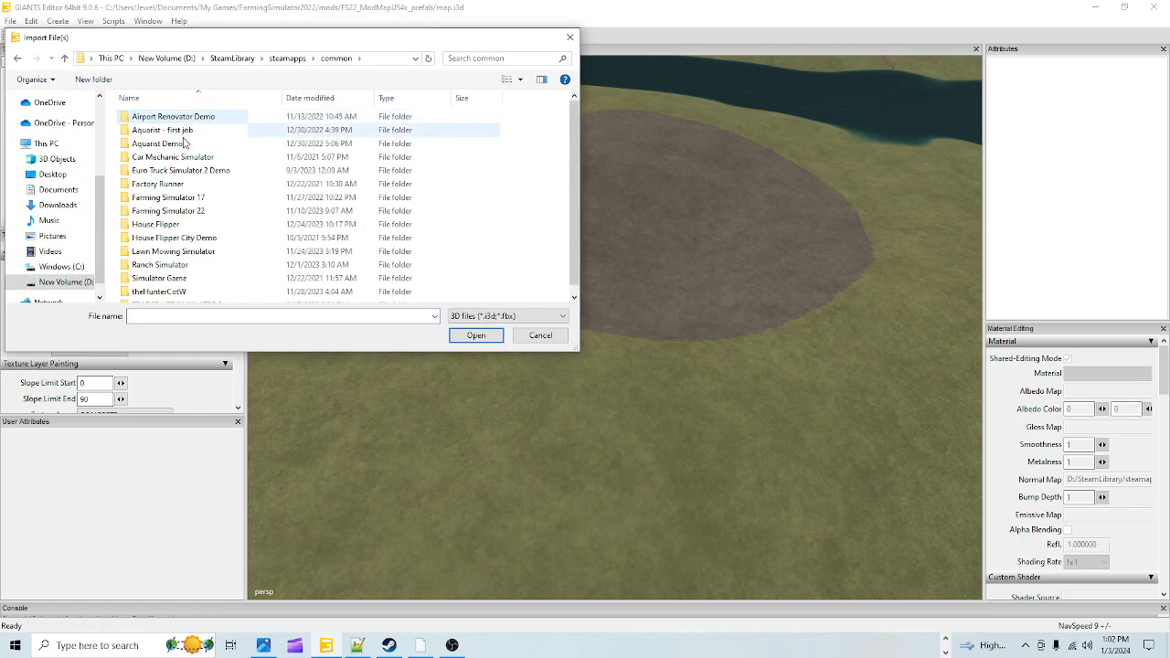
pyautogui.doubleClick(199, 211)
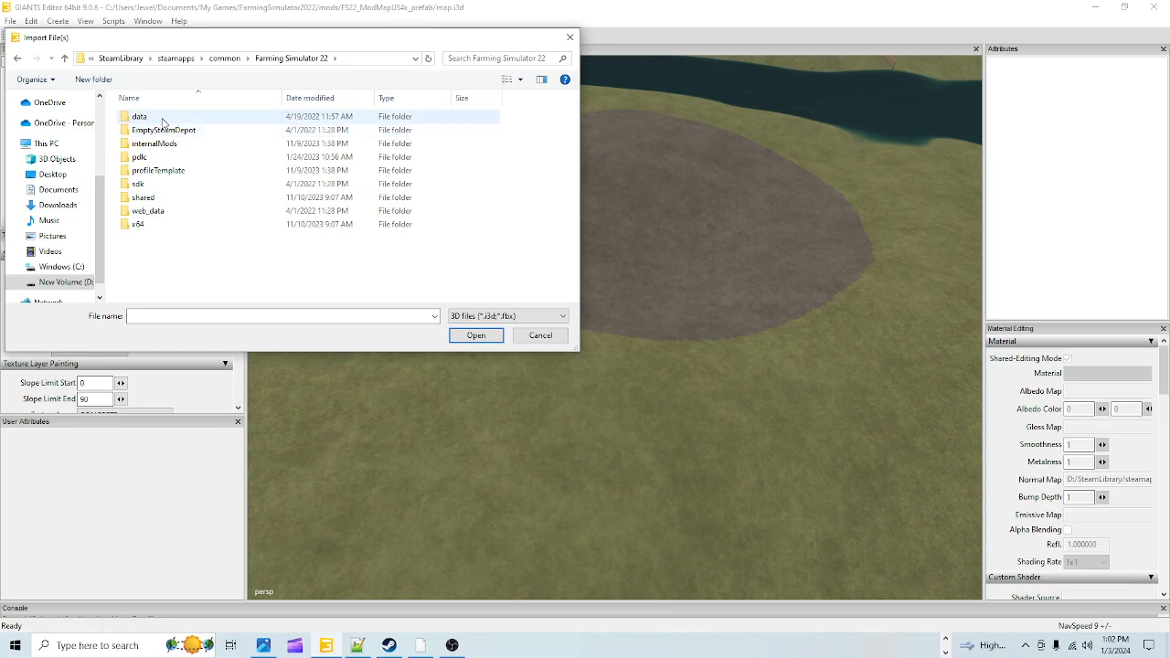
# Step: Import the farmersMarket model from data/placeables/lizard/sellingPoints/farmersMarket into the map
pyautogui.doubleClick(162, 121)
pyautogui.doubleClick(178, 219)
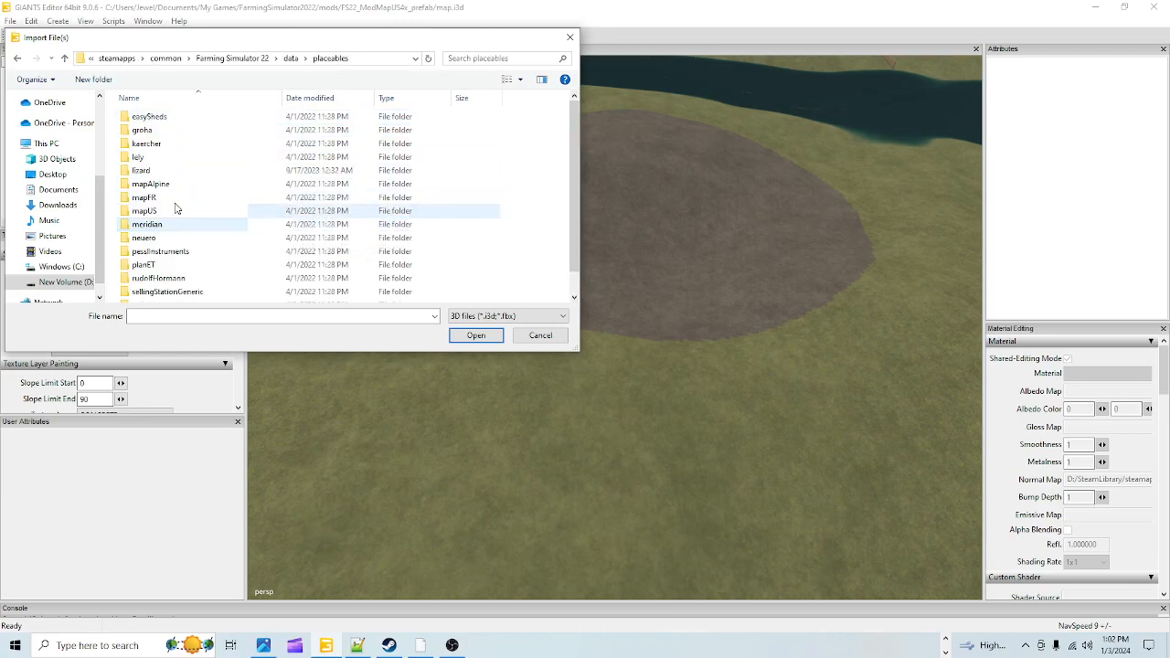
pyautogui.doubleClick(161, 170)
pyautogui.scroll(-4, 165, 228)
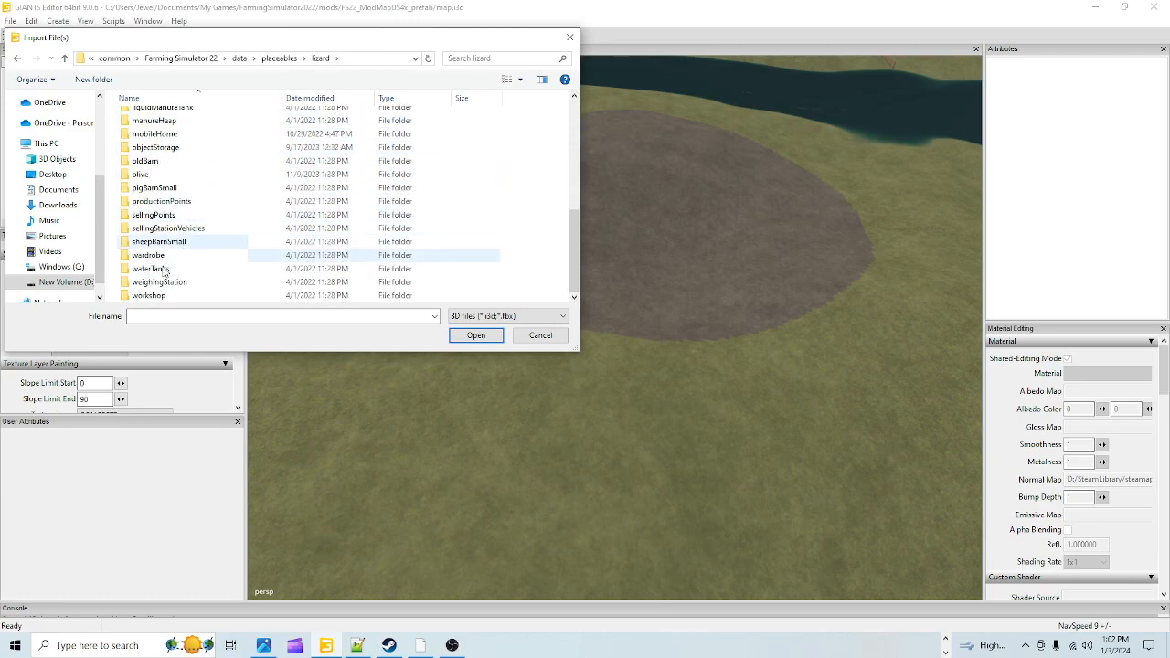
pyautogui.doubleClick(164, 216)
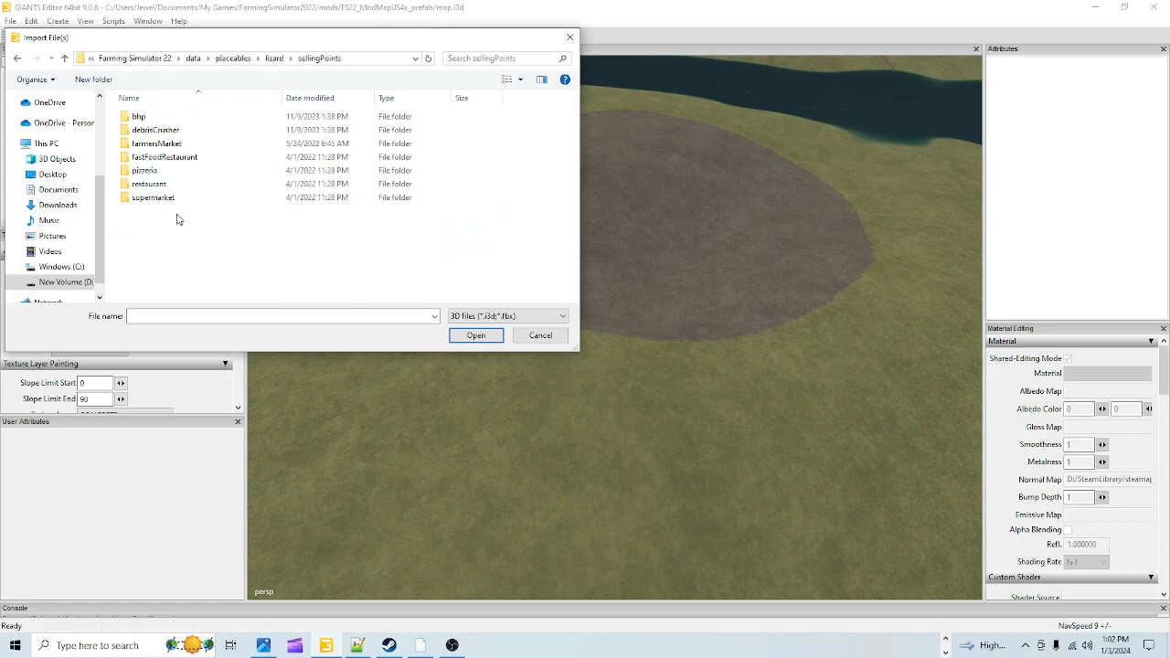
pyautogui.doubleClick(162, 144)
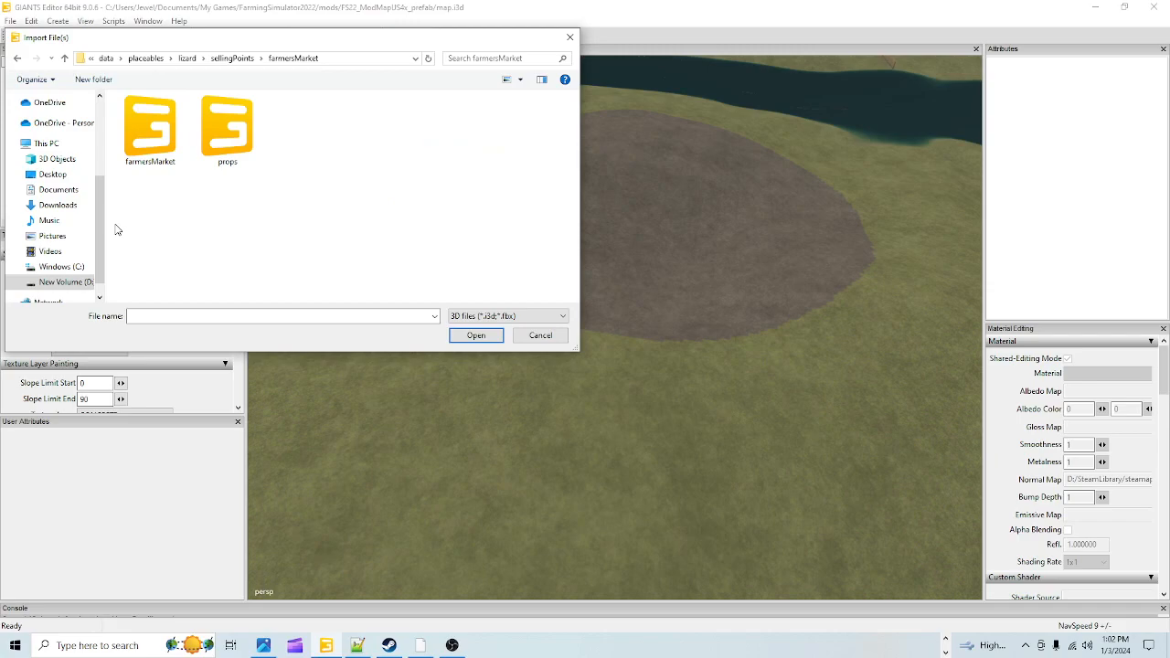
pyautogui.click(172, 159)
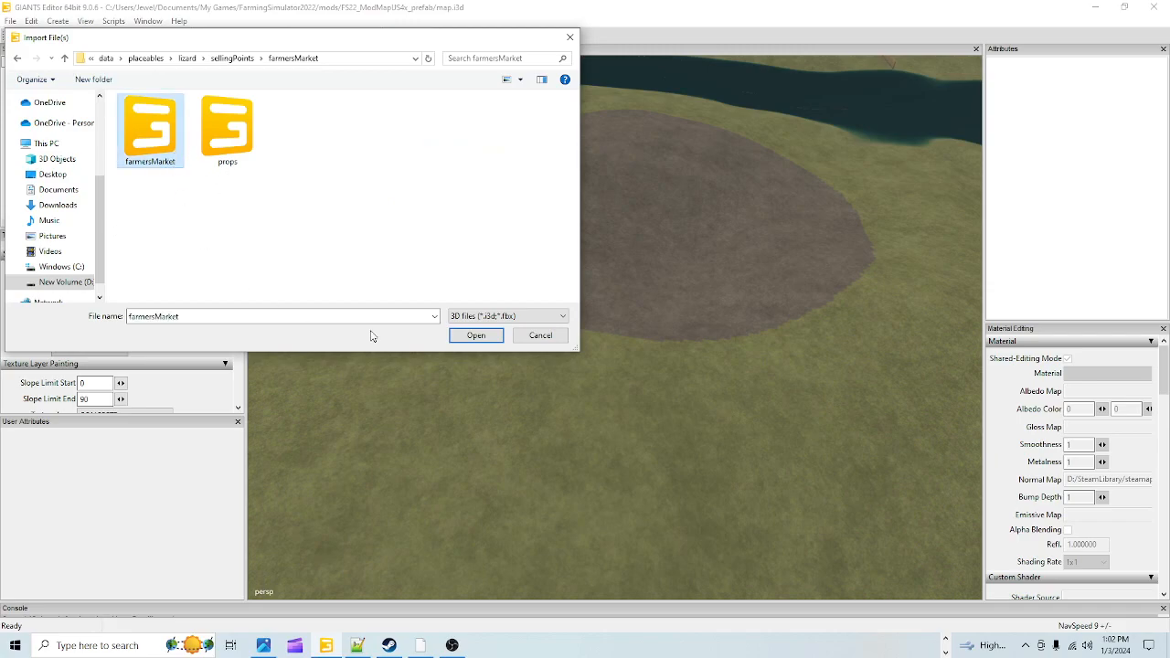
pyautogui.click(476, 336)
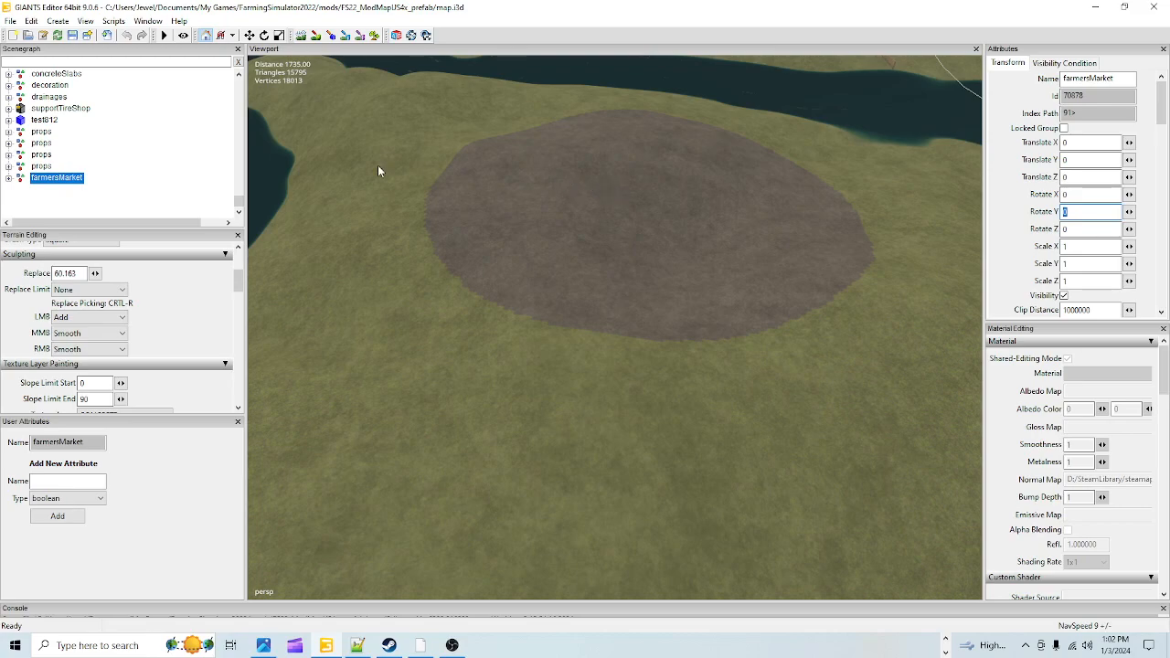
pyautogui.click(158, 205)
# Step: Switch to File Explorer and open the game's data/placeables/lizard/sellingPoints/farmersMarket folder on the D: drive
pyautogui.click(945, 638)
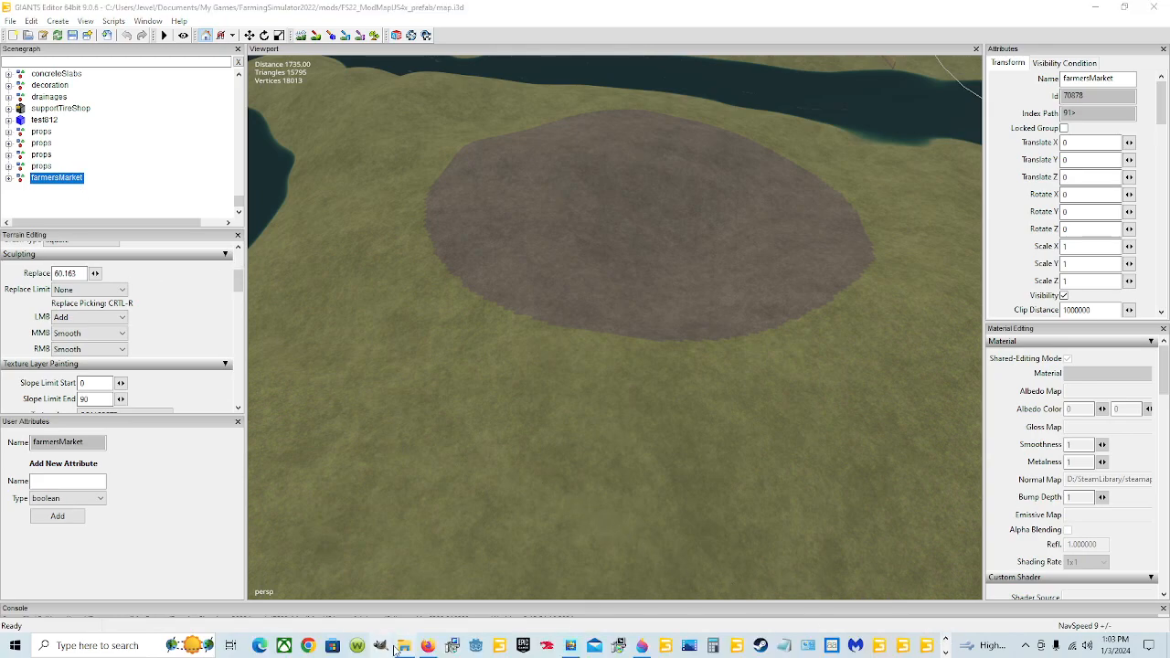
pyautogui.click(403, 646)
pyautogui.click(329, 413)
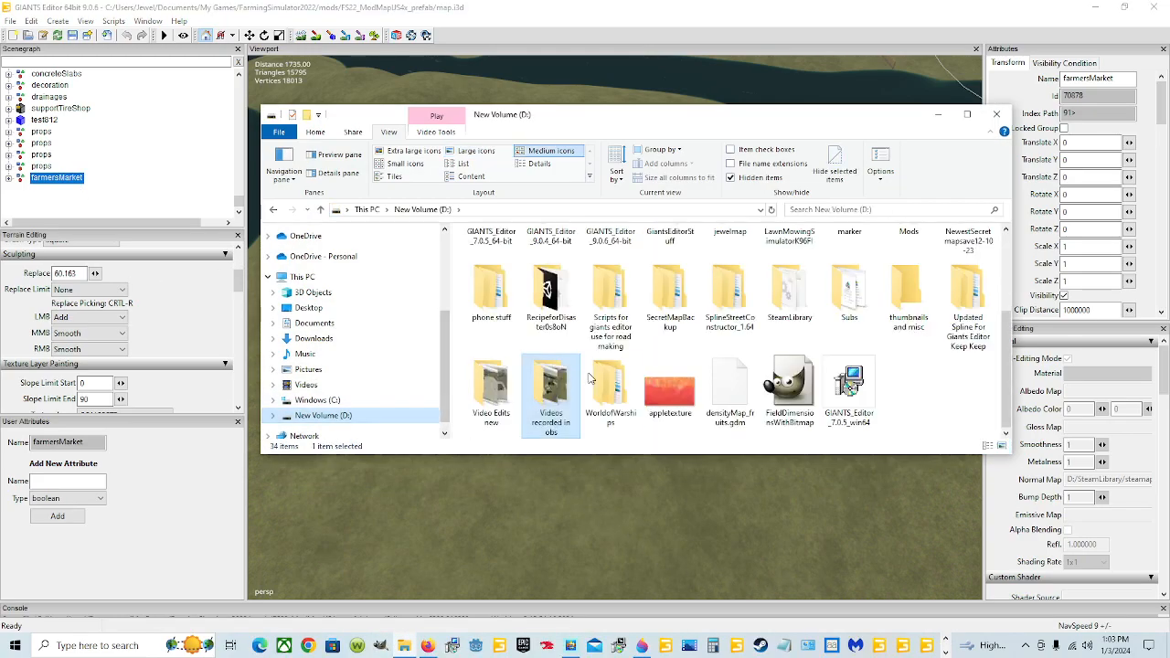
pyautogui.doubleClick(781, 301)
pyautogui.doubleClick(582, 256)
pyautogui.doubleClick(541, 256)
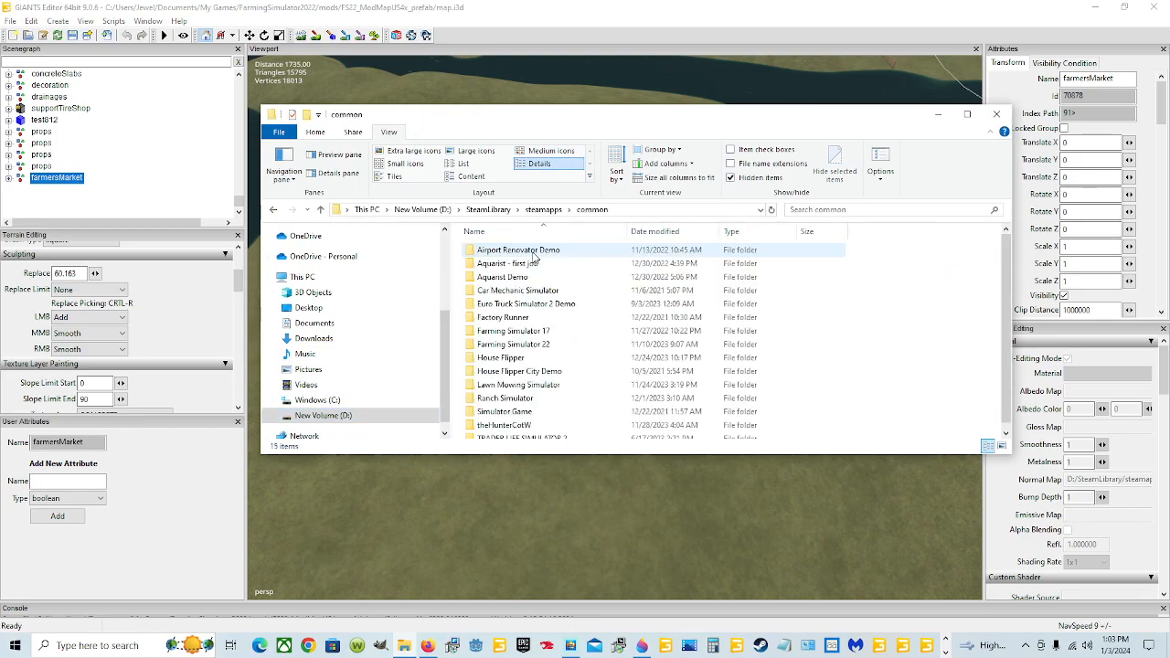
pyautogui.doubleClick(568, 346)
pyautogui.doubleClick(494, 250)
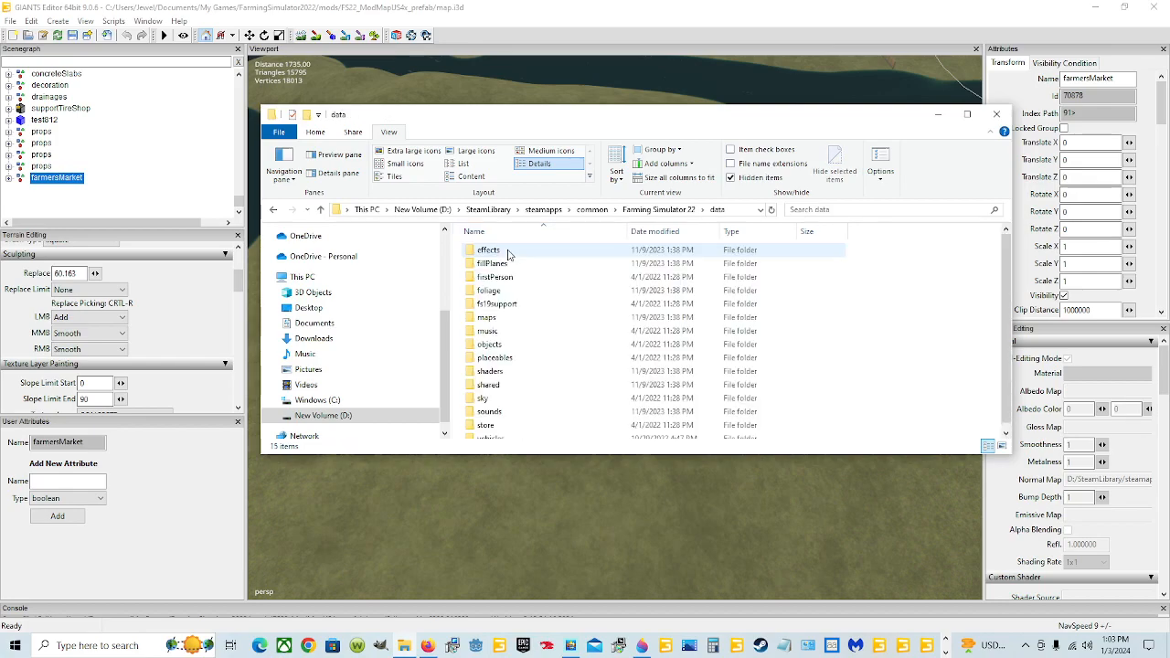
pyautogui.doubleClick(517, 358)
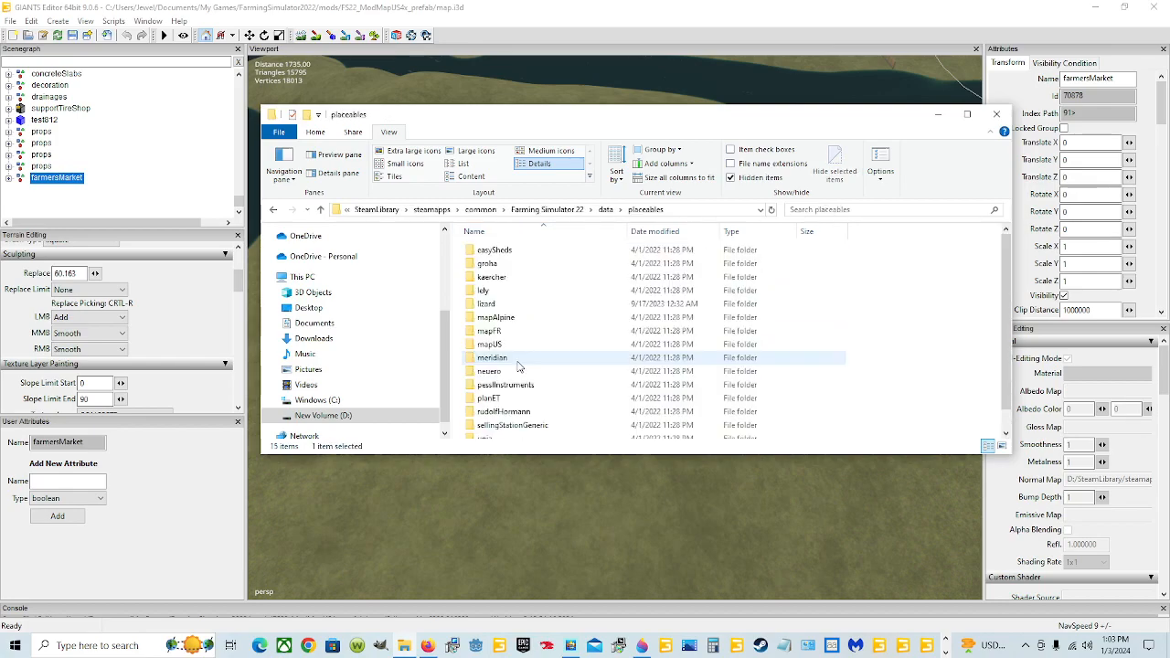
pyautogui.doubleClick(517, 309)
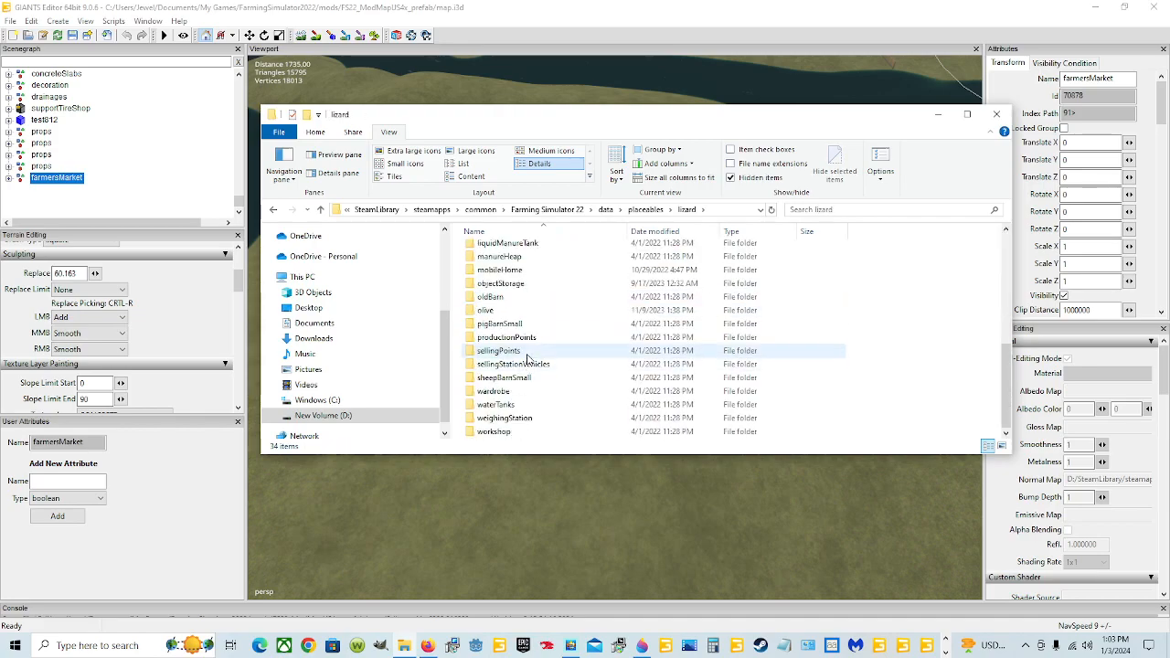
pyautogui.doubleClick(512, 350)
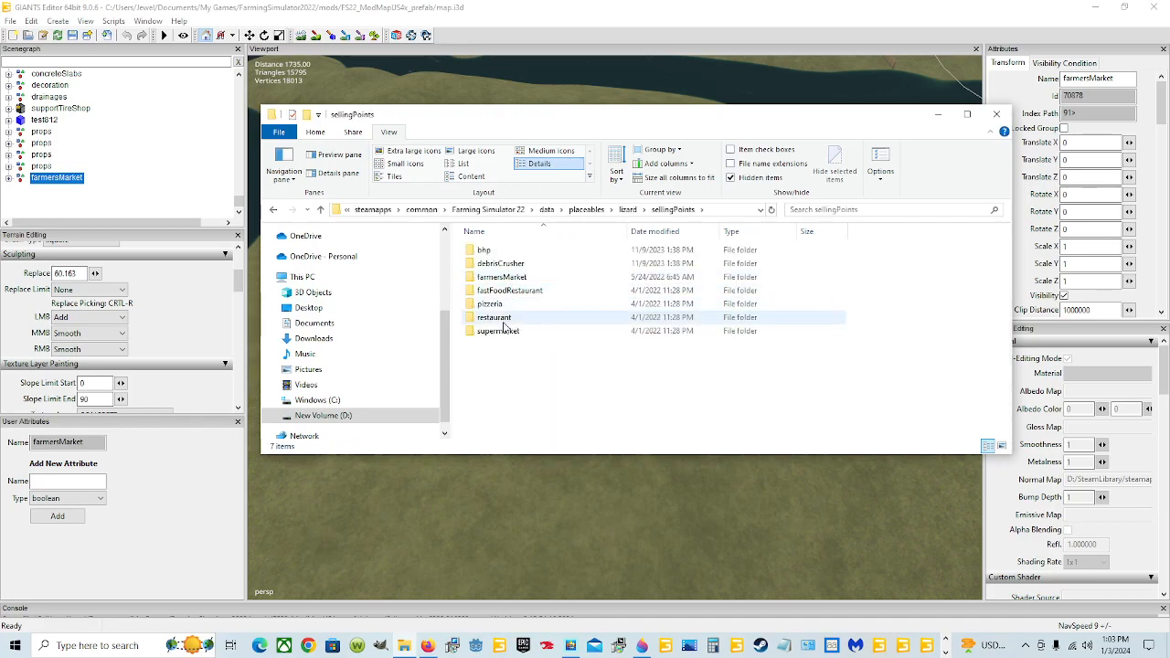
pyautogui.doubleClick(506, 276)
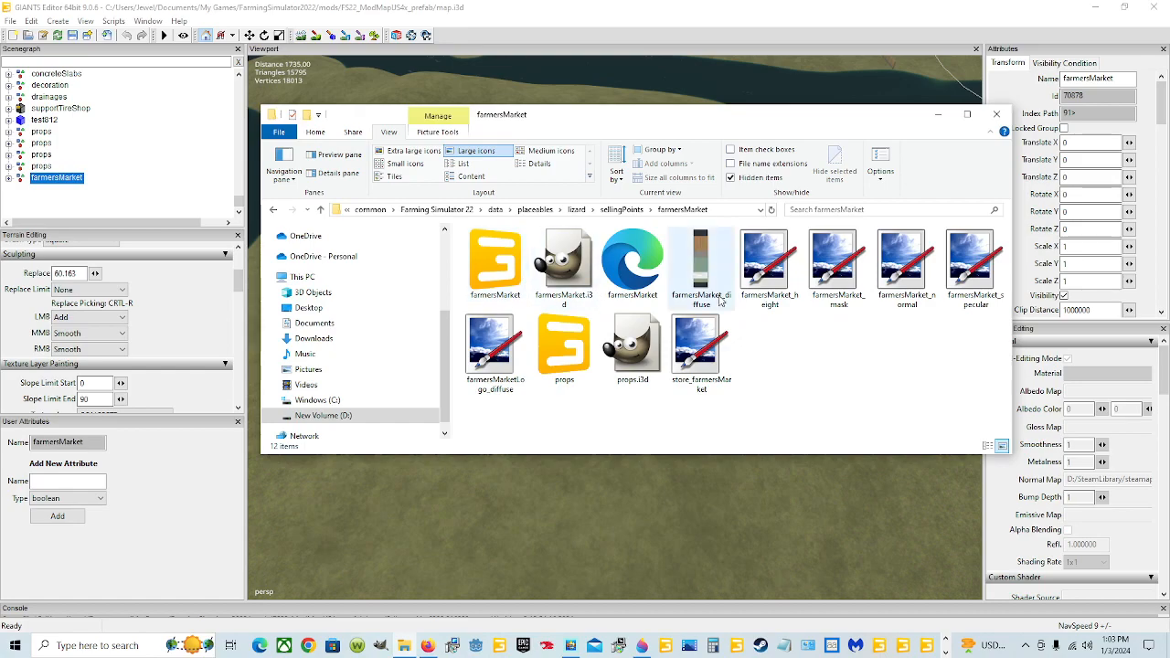
# Step: Open the farmers market's props model in a separate GIANTS Editor window to view it, dismiss the welcome screen, and return to the folder
pyautogui.doubleClick(564, 352)
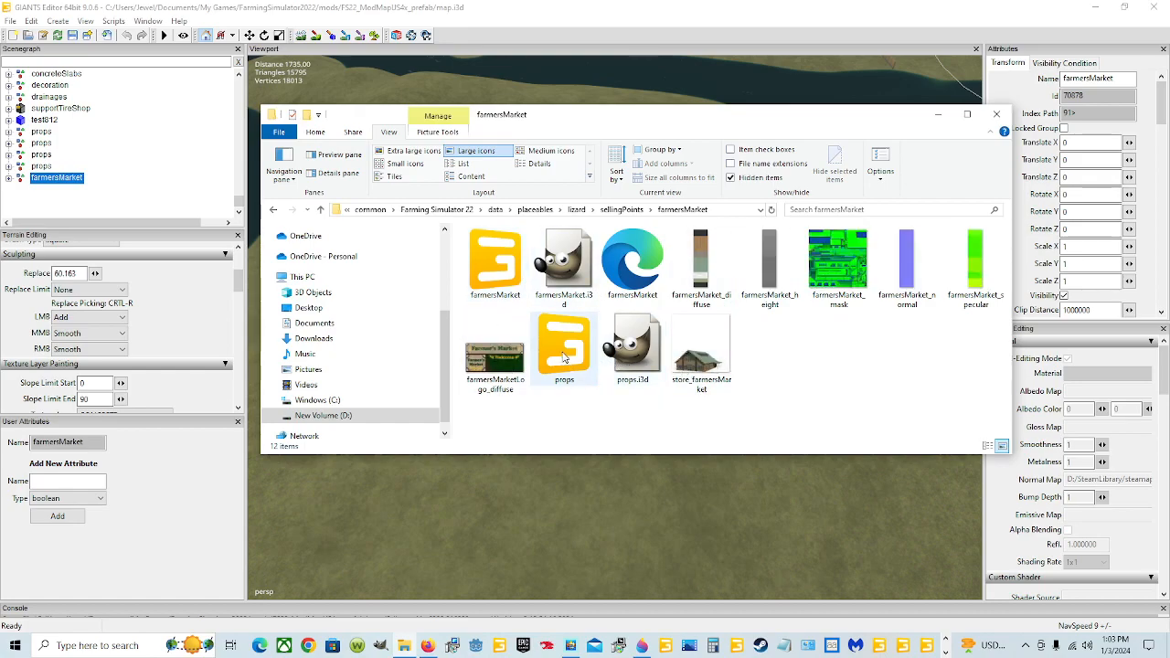
pyautogui.click(544, 398)
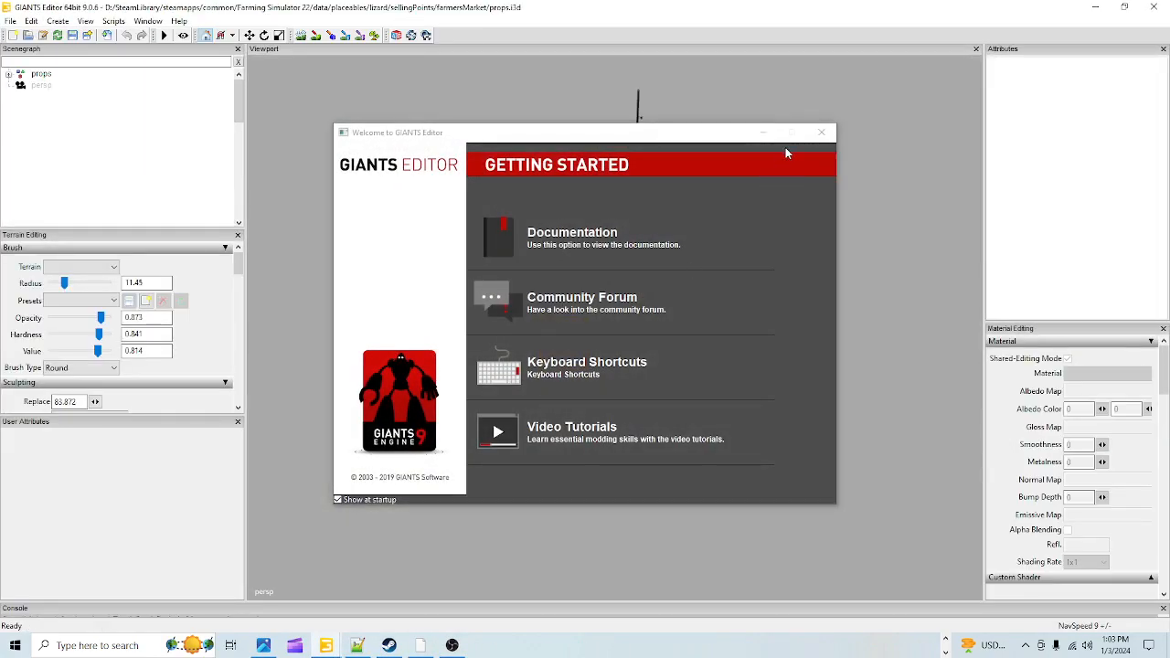
pyautogui.click(821, 132)
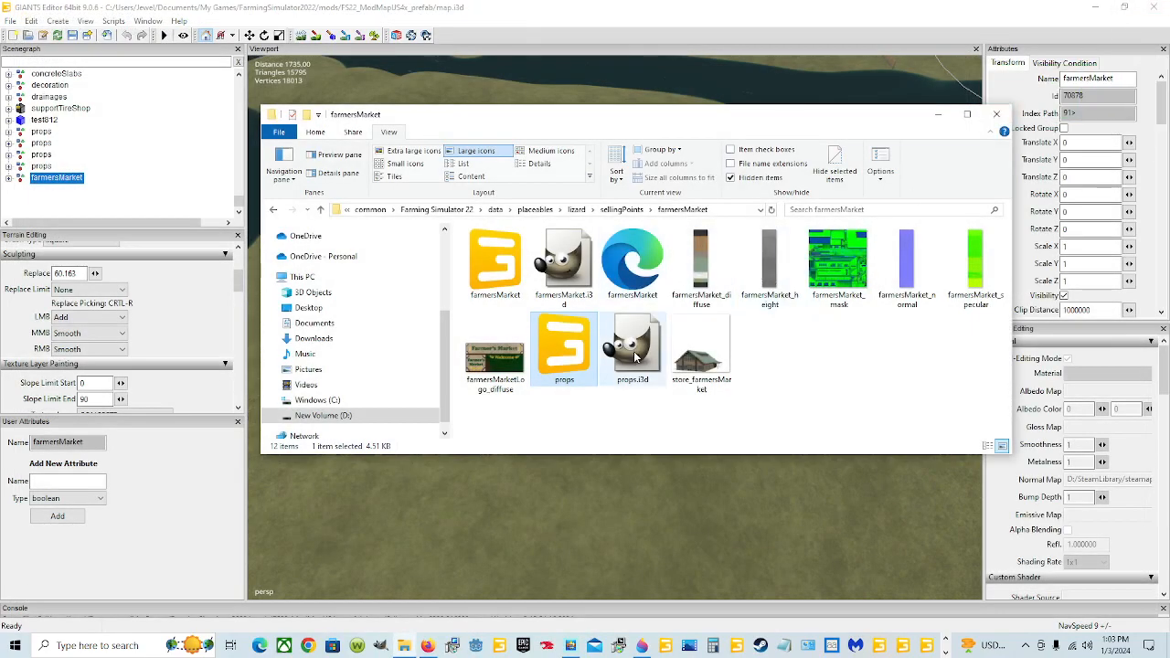
pyautogui.click(789, 385)
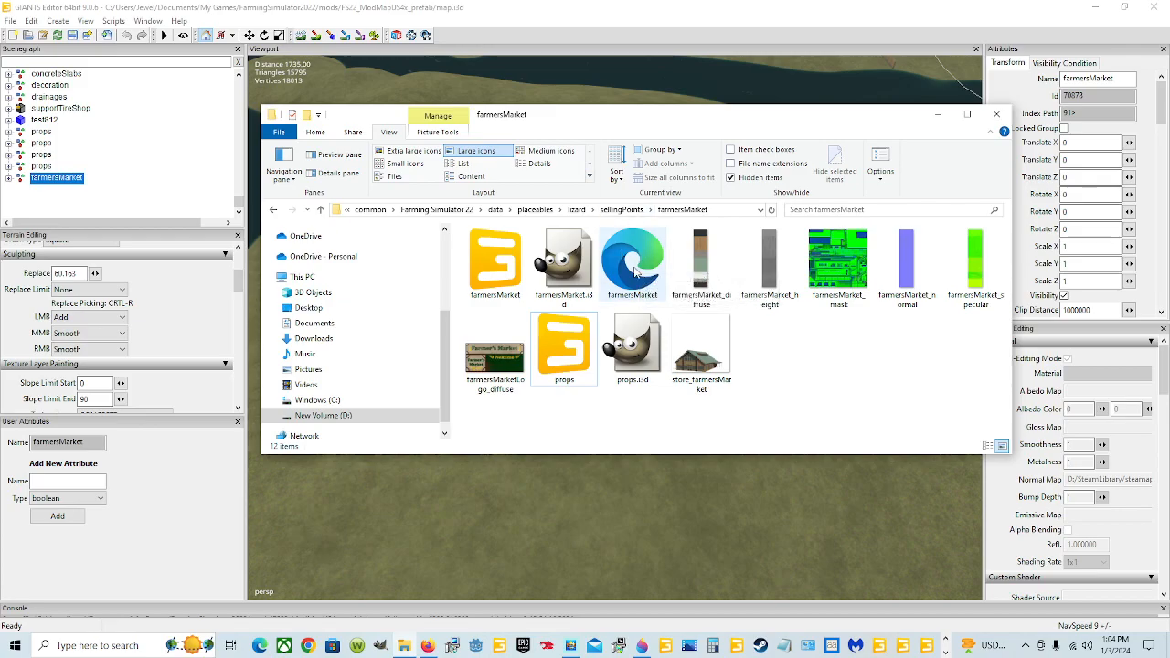
# Step: Review the farmersMarket XML file in Notepad++ down to its dynamically loaded parts and lights, close it, and return to the map in GIANTS Editor
pyautogui.rightClick(634, 268)
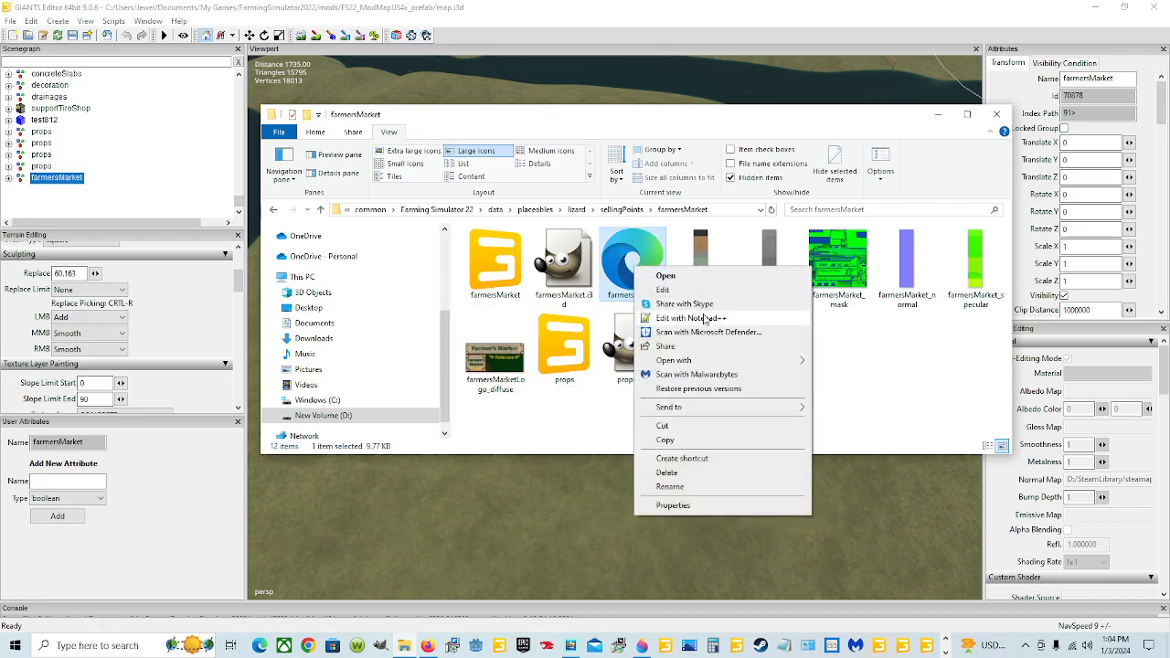
pyautogui.click(695, 318)
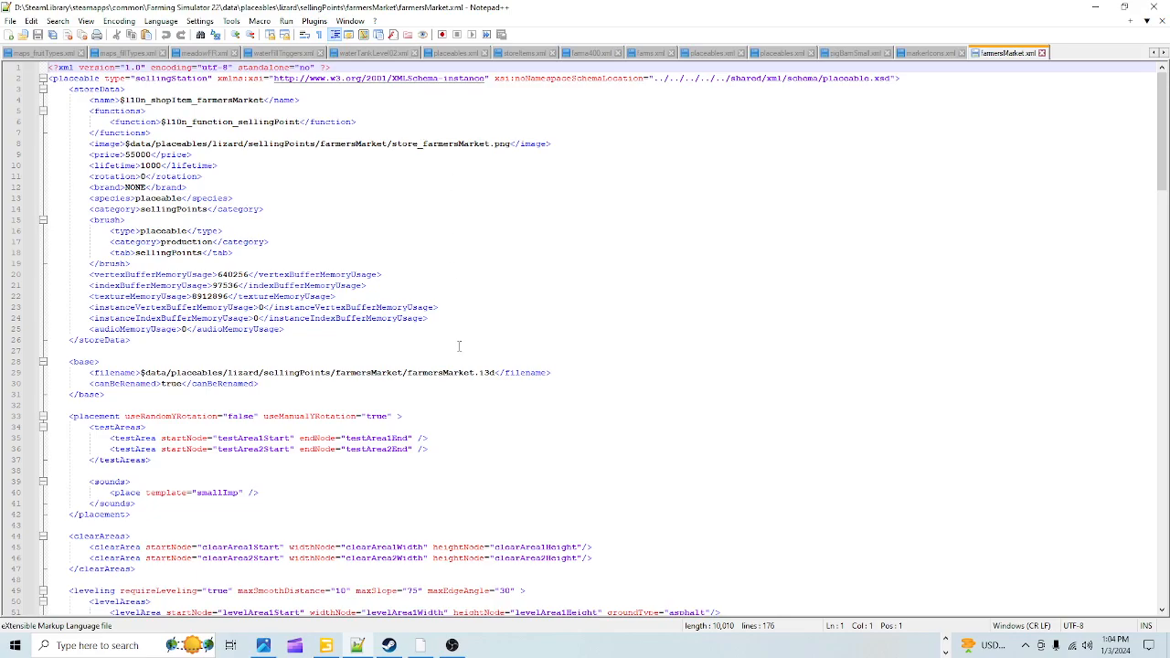
pyautogui.scroll(-5, 459, 345)
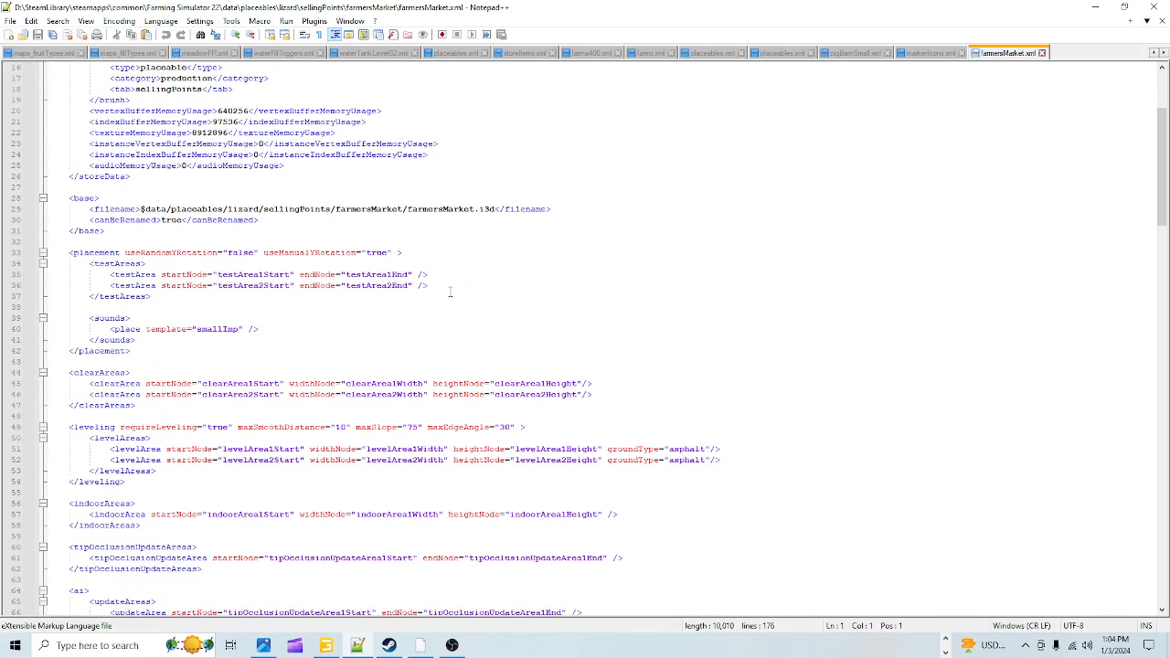
pyautogui.scroll(-7, 430, 302)
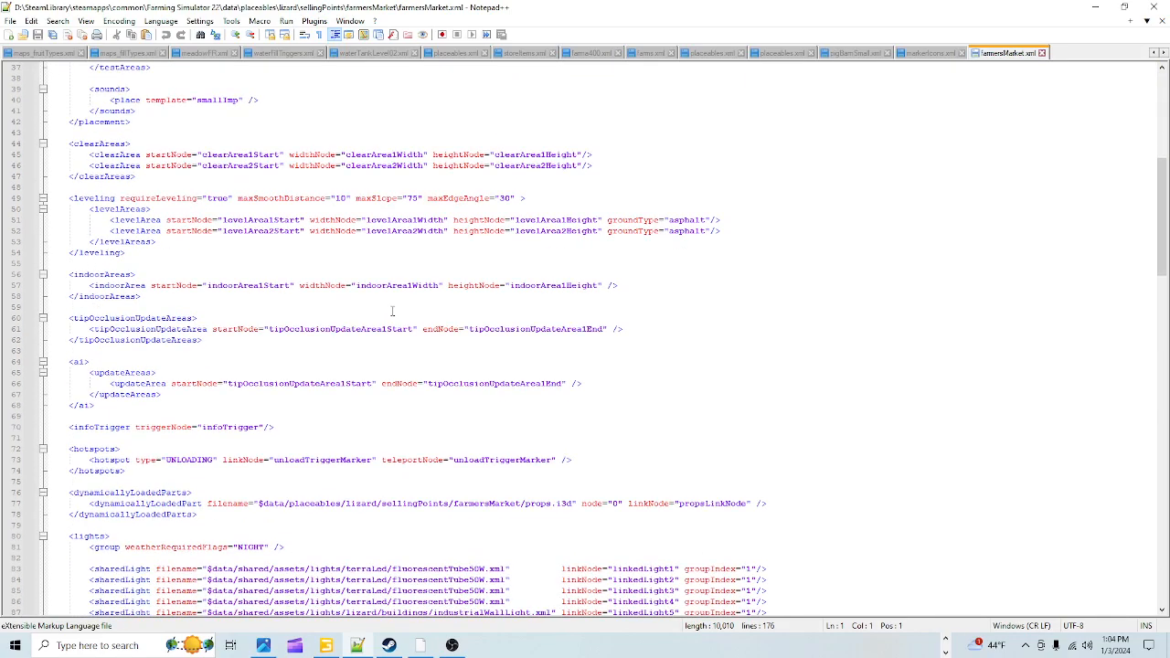
pyautogui.scroll(-5, 384, 311)
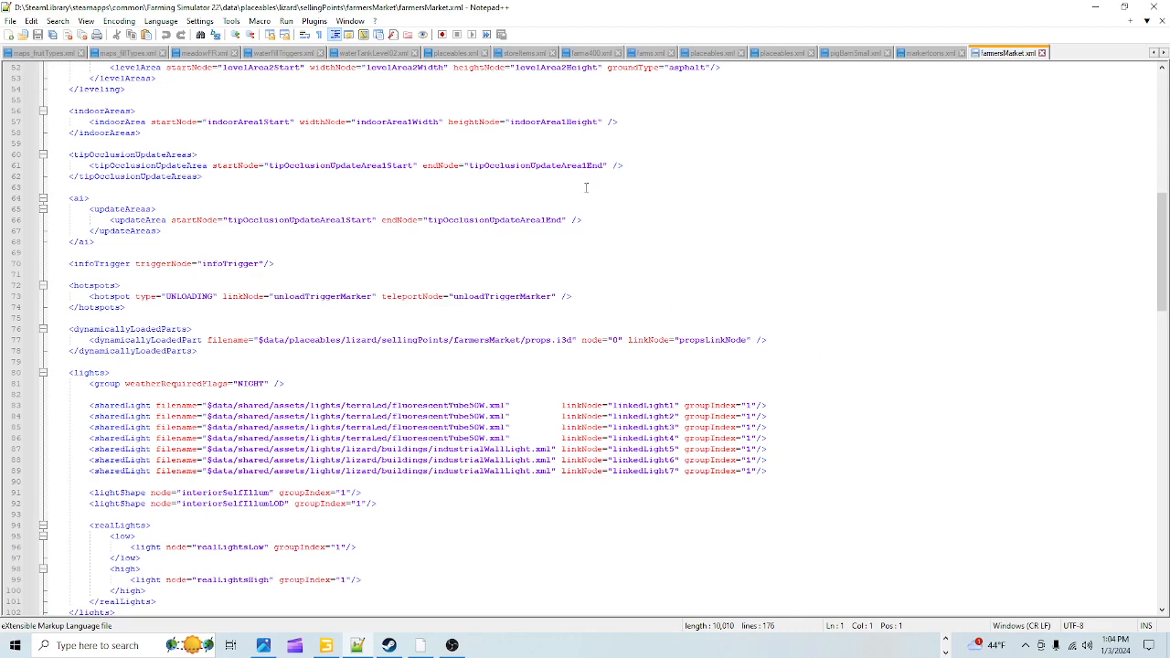
pyautogui.click(1042, 53)
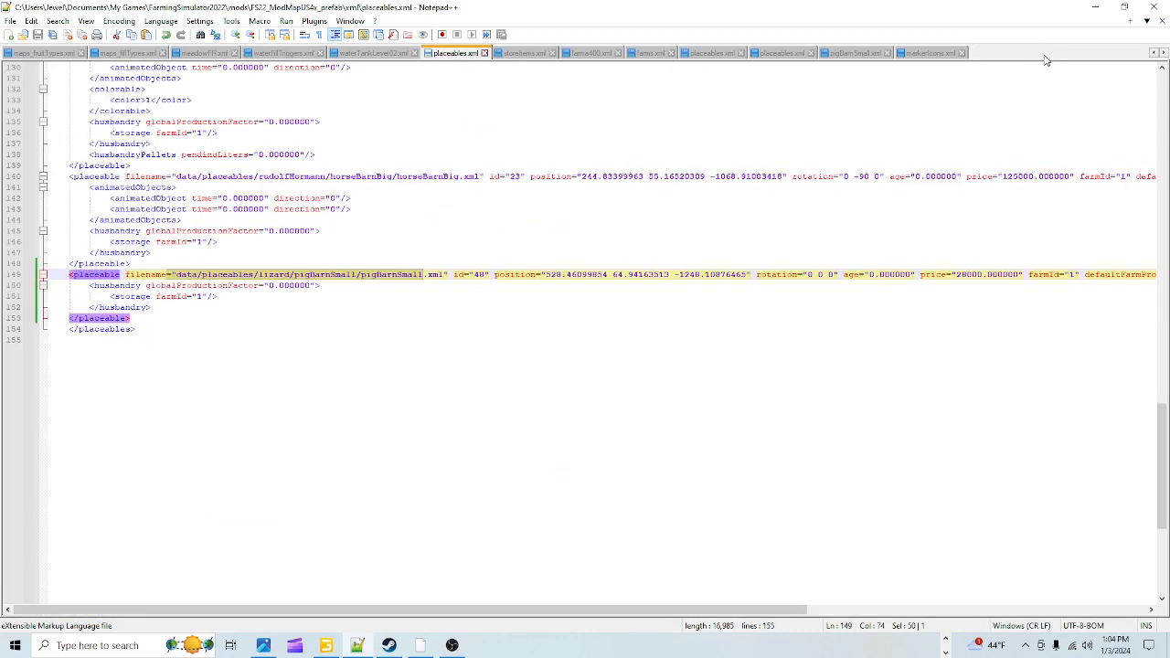
pyautogui.click(1096, 12)
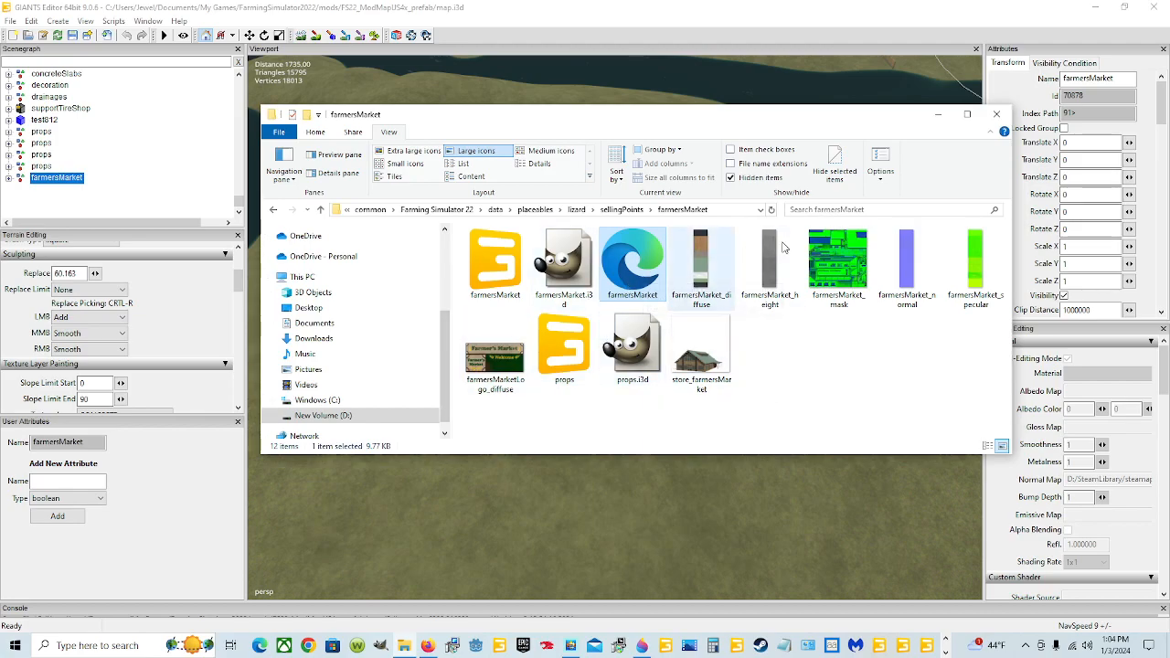
pyautogui.click(936, 114)
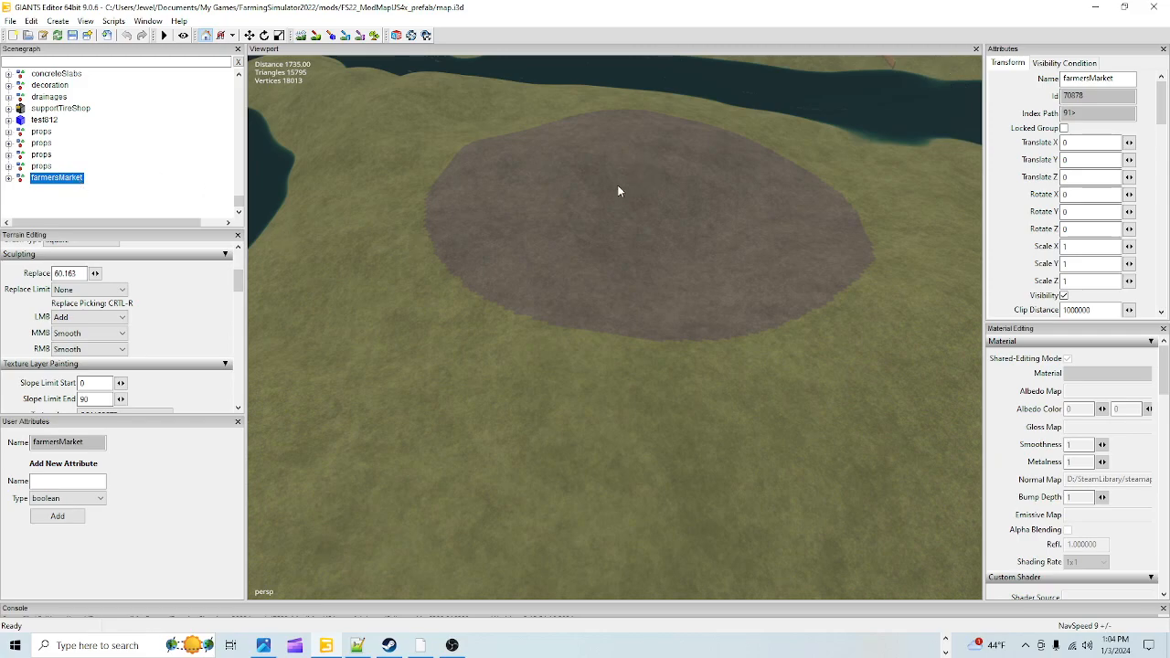
# Step: Place the farmers market on the prepared brown ground and move it to Y 77.574, Z 1309.876
pyautogui.hotkey('ctrl', 'space')
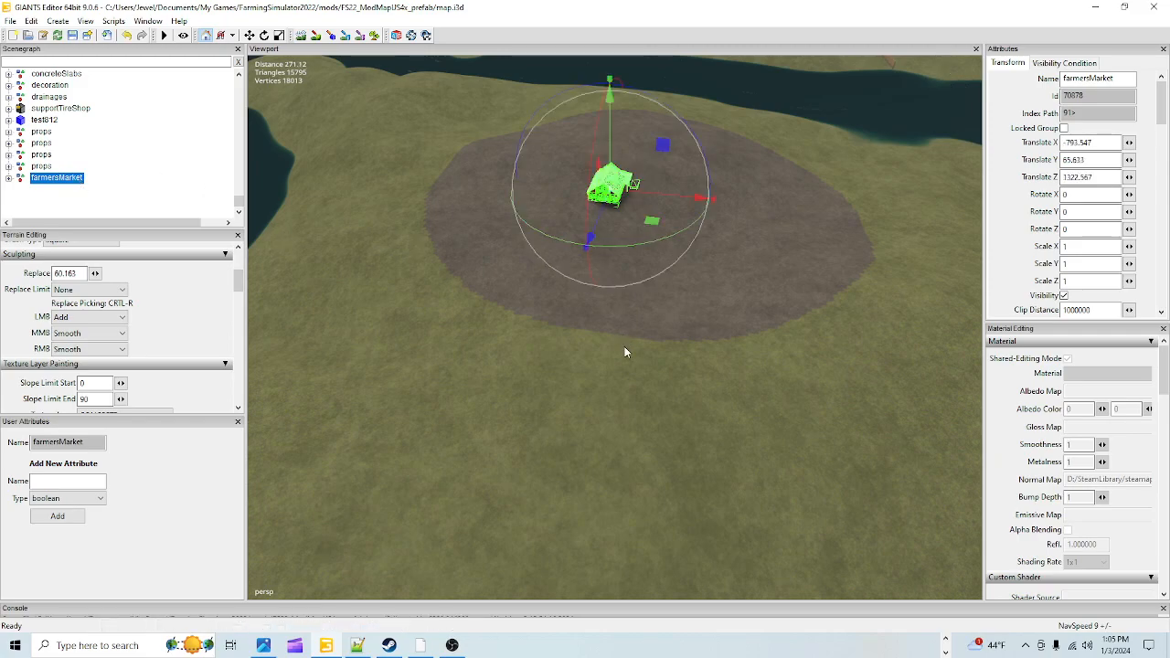
pyautogui.moveTo(624, 352); pyautogui.dragTo(639, 338, button='right')
pyautogui.moveTo(487, 385); pyautogui.dragTo(804, 221, button='right')
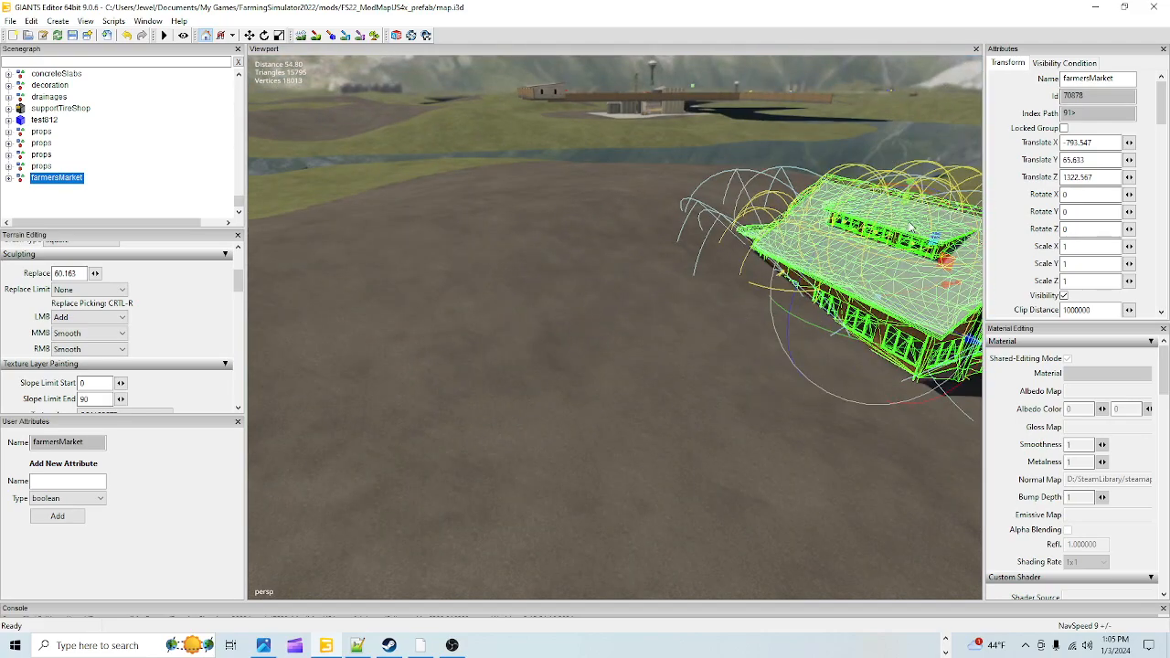
pyautogui.moveTo(906, 227); pyautogui.dragTo(941, 59)
pyautogui.press('f')
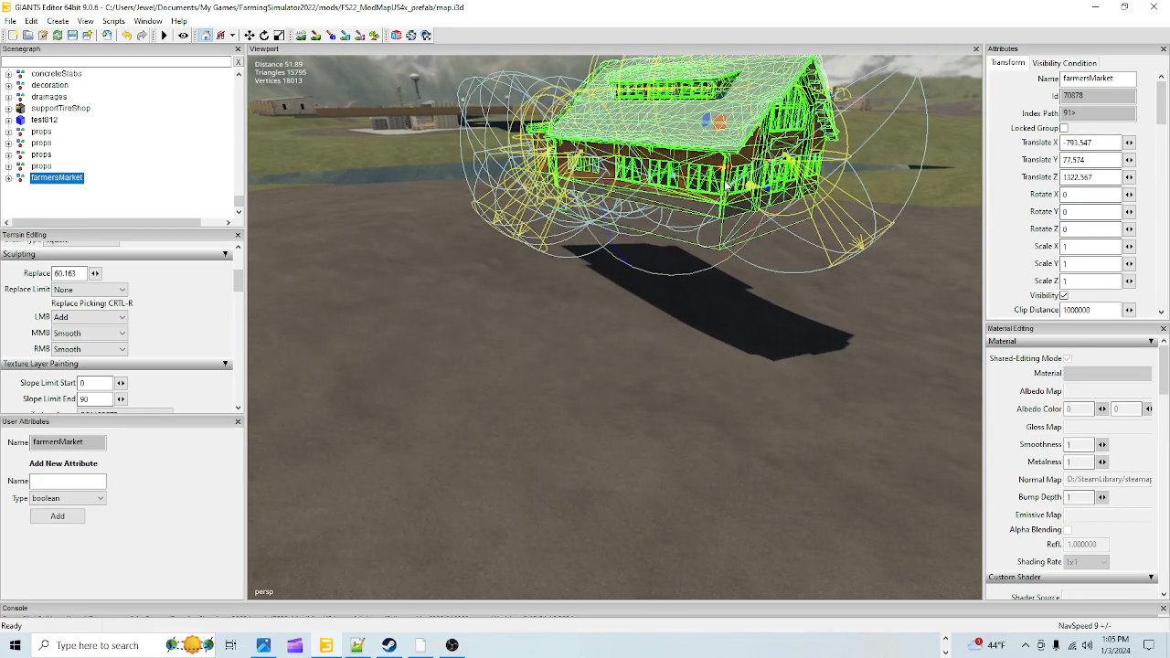
pyautogui.moveTo(720, 183); pyautogui.dragTo(795, 284)
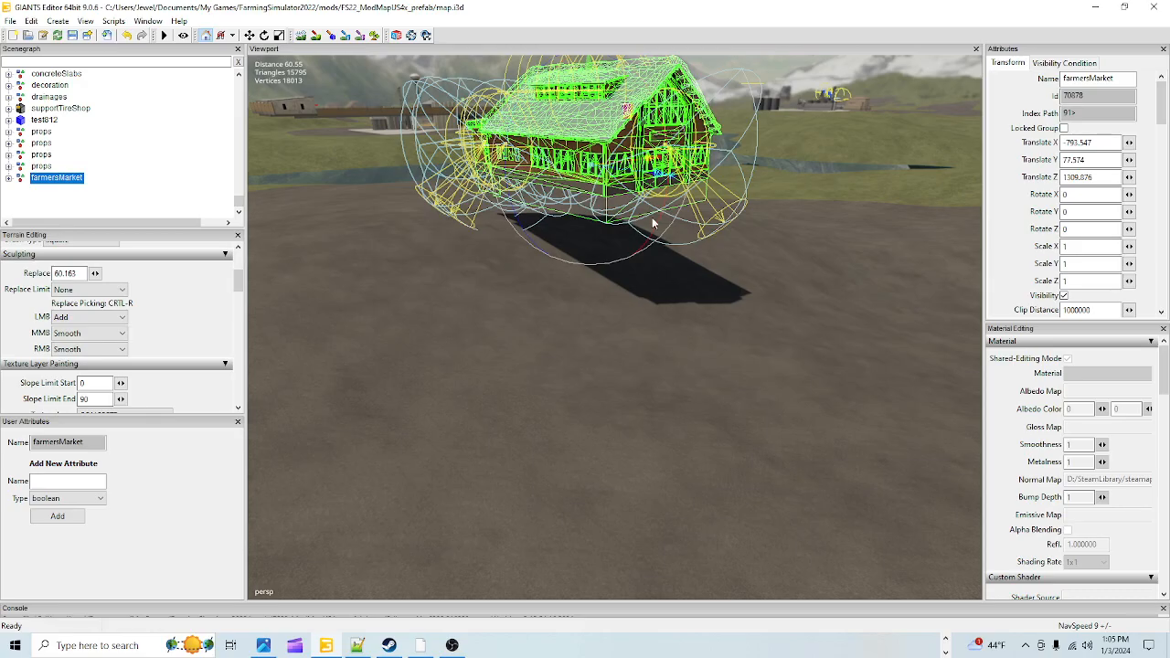
# Step: Rotate the farmers market to -90 degrees about its Y axis
pyautogui.moveTo(809, 305); pyautogui.dragTo(638, 383, button='right')
pyautogui.moveTo(637, 377); pyautogui.dragTo(584, 329)
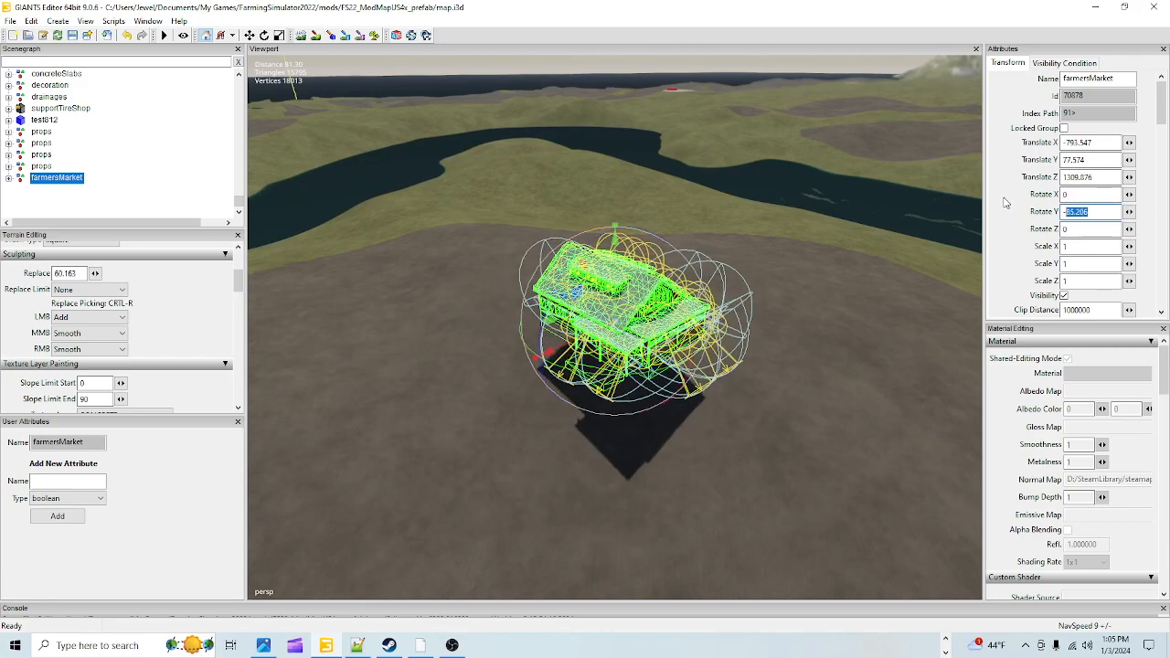
pyautogui.write('-90')
pyautogui.press('Return')
# Step: Turn the farmers market back around and set its Y rotation to 0
pyautogui.moveTo(932, 265); pyautogui.dragTo(784, 369, button='right')
pyautogui.keyDown('alt'); pyautogui.moveTo(669, 402); pyautogui.dragTo(798, 70, button='right'); pyautogui.keyUp('alt')
pyautogui.keyDown('alt'); pyautogui.moveTo(828, 227); pyautogui.dragTo(800, 167, button='right'); pyautogui.keyUp('alt')
pyautogui.keyDown('alt'); pyautogui.moveTo(799, 167); pyautogui.dragTo(809, 263); pyautogui.keyUp('alt')
pyautogui.keyDown('alt'); pyautogui.moveTo(810, 263); pyautogui.dragTo(656, 333, button='right'); pyautogui.keyUp('alt')
pyautogui.keyDown('alt'); pyautogui.moveTo(656, 327); pyautogui.dragTo(593, 437); pyautogui.keyUp('alt')
pyautogui.moveTo(653, 295); pyautogui.dragTo(747, 263)
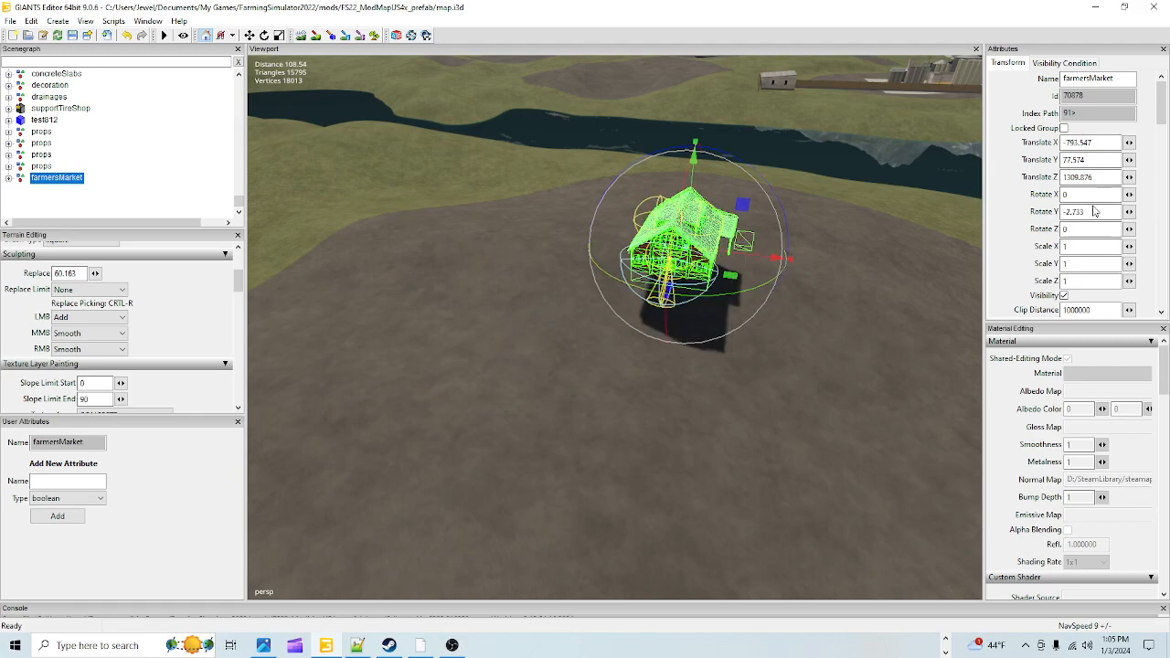
pyautogui.write('0')
pyautogui.press('Return')
# Step: Examine the farmers market from its front and sides to judge its orientation on the prepared ground
pyautogui.moveTo(704, 362); pyautogui.dragTo(443, 483, button='right')
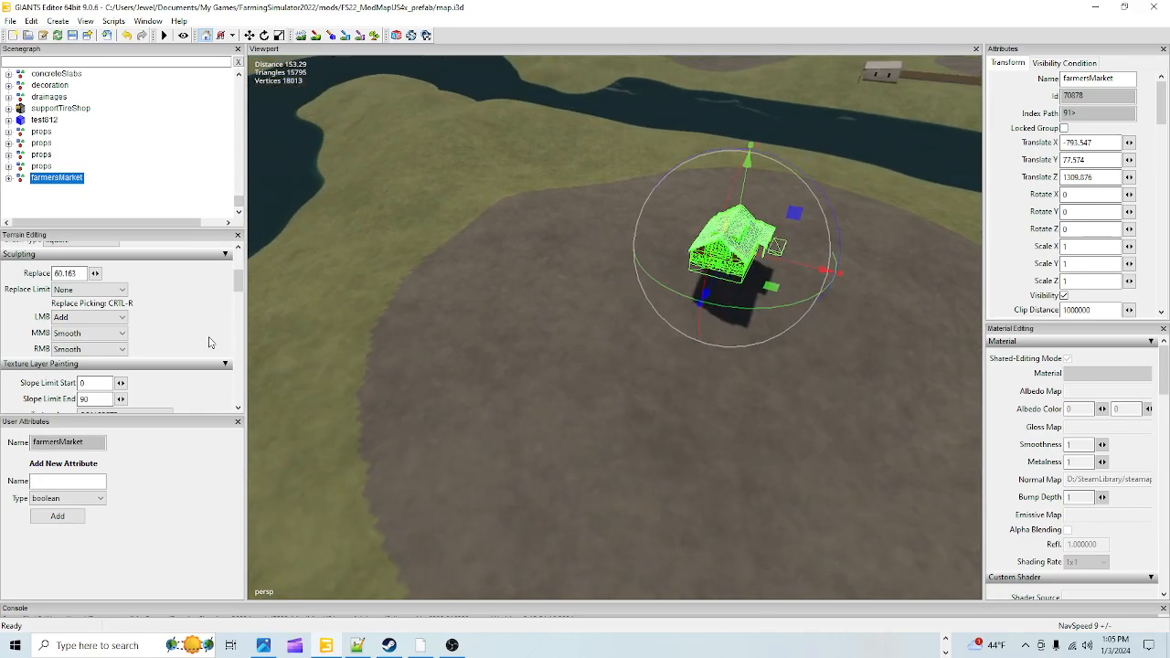
pyautogui.keyDown('alt'); pyautogui.moveTo(460, 362); pyautogui.dragTo(540, 342); pyautogui.keyUp('alt')
pyautogui.keyDown('alt'); pyautogui.moveTo(540, 341); pyautogui.dragTo(996, 1, button='right'); pyautogui.keyUp('alt')
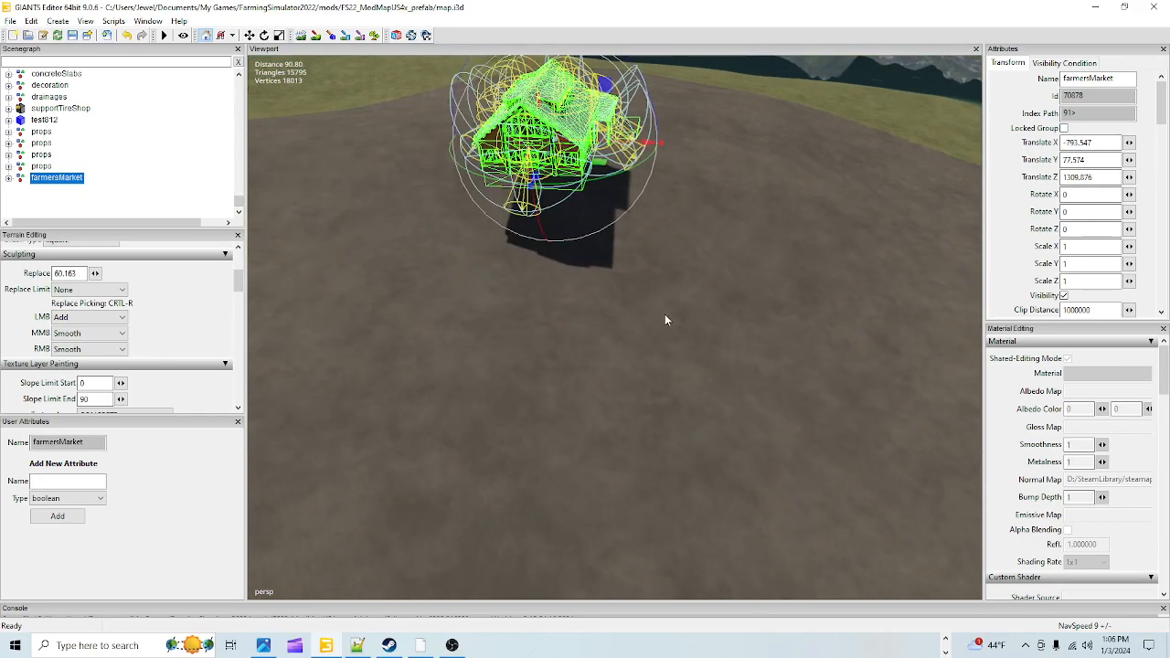
pyautogui.keyDown('alt'); pyautogui.moveTo(665, 319); pyautogui.dragTo(555, 355); pyautogui.keyUp('alt')
pyautogui.keyDown('alt'); pyautogui.moveTo(555, 354); pyautogui.dragTo(860, 172, button='right'); pyautogui.keyUp('alt')
pyautogui.keyDown('alt'); pyautogui.moveTo(649, 189); pyautogui.dragTo(763, 221, button='right'); pyautogui.keyUp('alt')
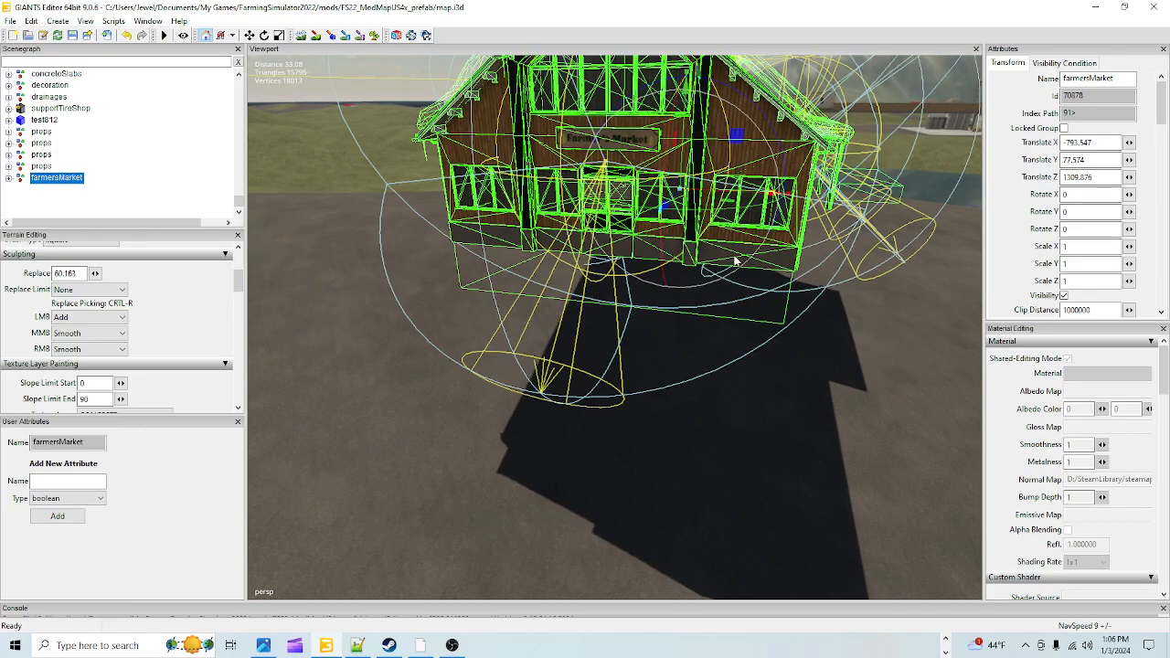
pyautogui.keyDown('alt'); pyautogui.moveTo(610, 259); pyautogui.dragTo(428, 307); pyautogui.keyUp('alt')
pyautogui.keyDown('alt'); pyautogui.moveTo(546, 368); pyautogui.dragTo(907, 82, button='right'); pyautogui.keyUp('alt')
pyautogui.keyDown('alt'); pyautogui.moveTo(731, 231); pyautogui.dragTo(607, 351); pyautogui.keyUp('alt')
pyautogui.keyDown('alt'); pyautogui.moveTo(607, 351); pyautogui.dragTo(532, 397, button='right'); pyautogui.keyUp('alt')
pyautogui.keyDown('alt'); pyautogui.moveTo(532, 397); pyautogui.dragTo(725, 337); pyautogui.keyUp('alt')
pyautogui.keyDown('alt'); pyautogui.moveTo(725, 336); pyautogui.dragTo(490, 371, button='right'); pyautogui.keyUp('alt')
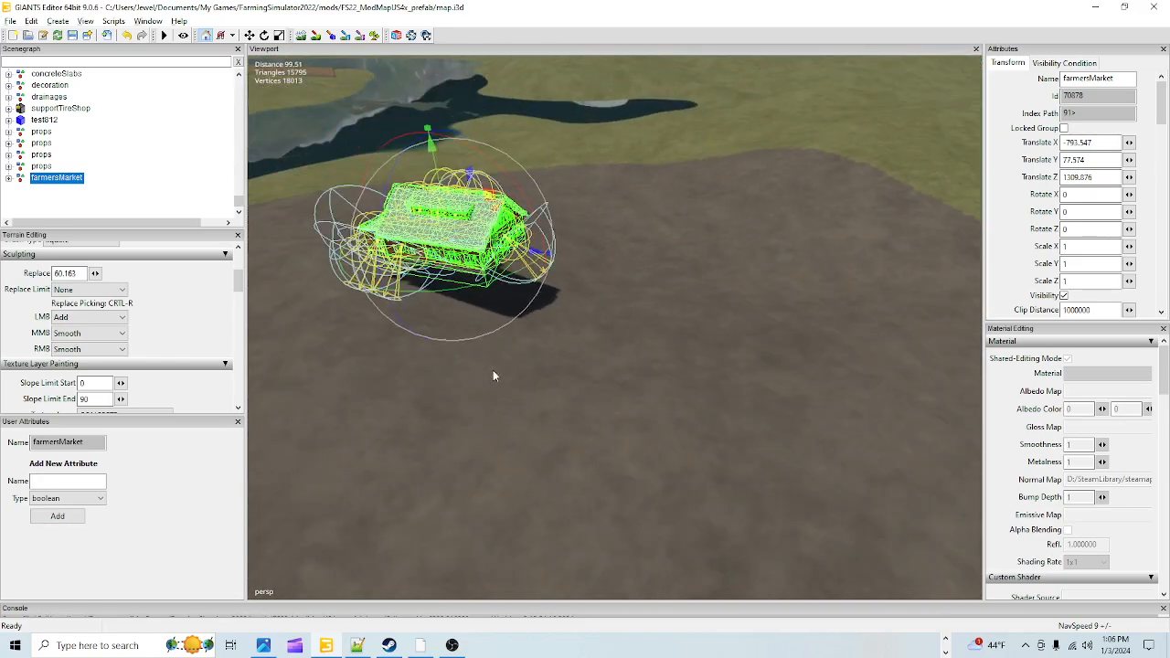
# Step: Inspect the edge of the prepared ground and the grassy slope beside the water beyond it
pyautogui.keyDown('alt'); pyautogui.moveTo(552, 383); pyautogui.dragTo(573, 300); pyautogui.keyUp('alt')
pyautogui.keyDown('alt'); pyautogui.moveTo(574, 320); pyautogui.dragTo(859, 237, button='right'); pyautogui.keyUp('alt')
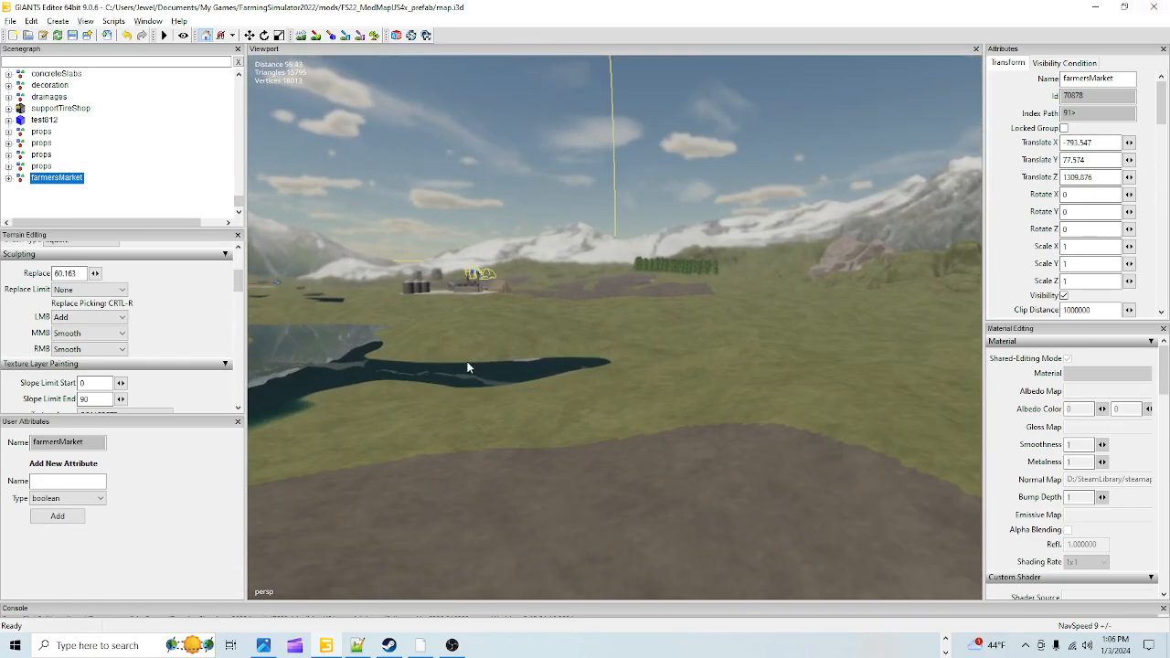
pyautogui.keyDown('alt'); pyautogui.moveTo(464, 359); pyautogui.dragTo(1053, 44, button='right'); pyautogui.keyUp('alt')
pyautogui.keyDown('alt'); pyautogui.moveTo(667, 261); pyautogui.dragTo(726, 339); pyautogui.keyUp('alt')
pyautogui.keyDown('alt'); pyautogui.moveTo(726, 339); pyautogui.dragTo(706, 277, button='right'); pyautogui.keyUp('alt')
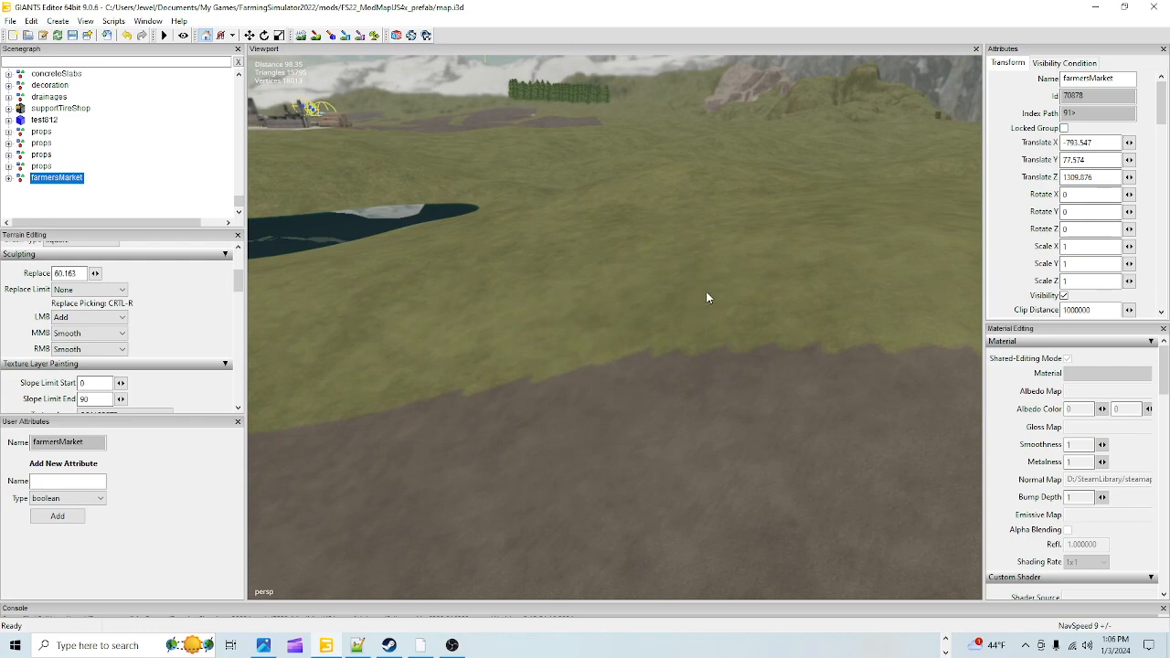
pyautogui.keyDown('alt'); pyautogui.moveTo(707, 290); pyautogui.dragTo(806, 304); pyautogui.keyUp('alt')
pyautogui.keyDown('alt'); pyautogui.moveTo(680, 208); pyautogui.dragTo(464, 253); pyautogui.keyUp('alt')
pyautogui.keyDown('alt'); pyautogui.moveTo(532, 353); pyautogui.dragTo(502, 332); pyautogui.keyUp('alt')
pyautogui.keyDown('alt'); pyautogui.moveTo(618, 234); pyautogui.dragTo(609, 188, button='right'); pyautogui.keyUp('alt')
pyautogui.keyDown('alt'); pyautogui.moveTo(519, 319); pyautogui.dragTo(761, 270); pyautogui.keyUp('alt')
pyautogui.keyDown('alt'); pyautogui.moveTo(567, 288); pyautogui.dragTo(555, 215, button='right'); pyautogui.keyUp('alt')
pyautogui.keyDown('alt'); pyautogui.moveTo(530, 317); pyautogui.dragTo(541, 449); pyautogui.keyUp('alt')
pyautogui.keyDown('alt'); pyautogui.moveTo(540, 449); pyautogui.dragTo(496, 479, button='right'); pyautogui.keyUp('alt')
pyautogui.keyDown('alt'); pyautogui.moveTo(679, 355); pyautogui.dragTo(736, 293); pyautogui.keyUp('alt')
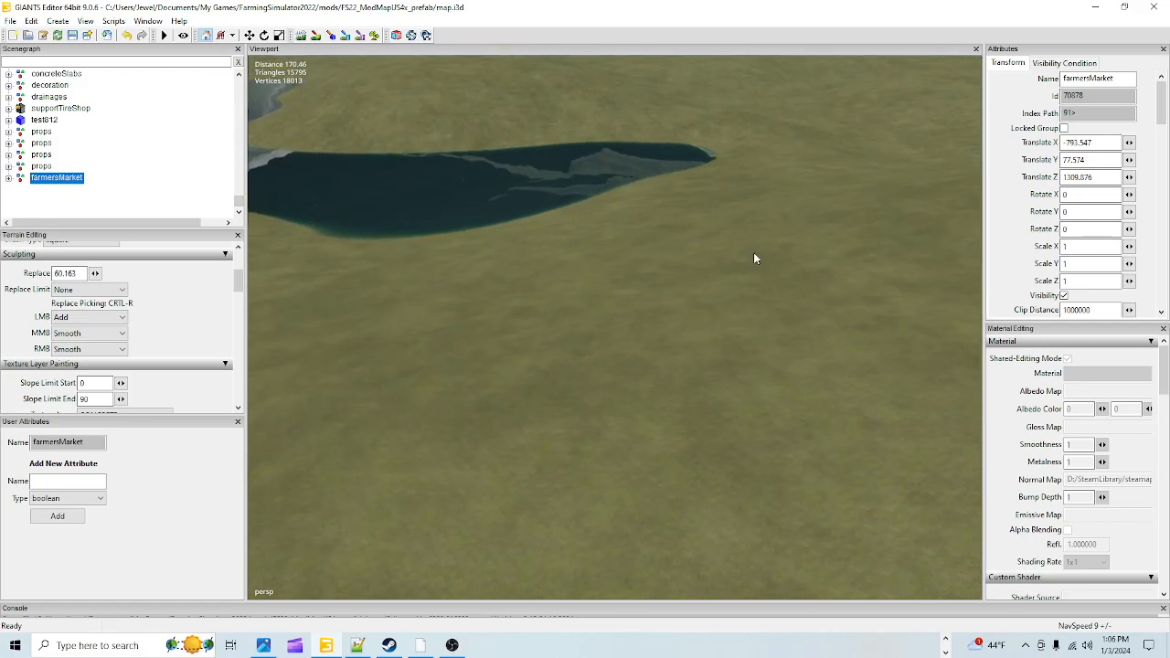
pyautogui.keyDown('alt'); pyautogui.moveTo(722, 344); pyautogui.dragTo(765, 347); pyautogui.keyUp('alt')
pyautogui.keyDown('alt'); pyautogui.moveTo(744, 243); pyautogui.dragTo(679, 303); pyautogui.keyUp('alt')
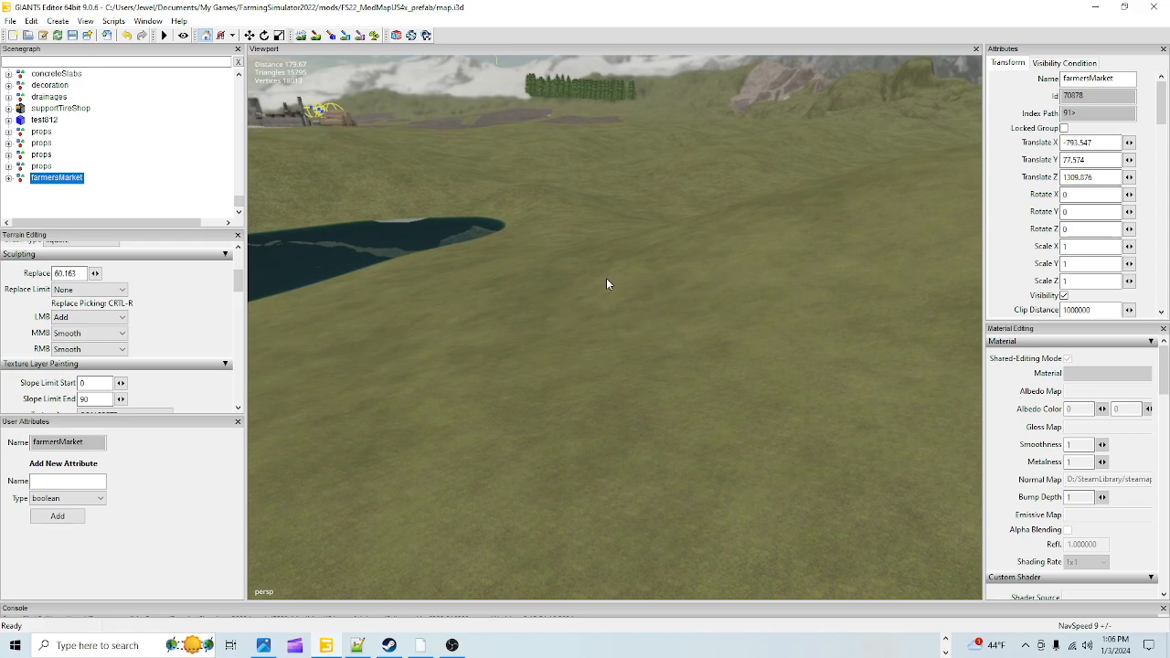
# Step: Set the primary terrain sculpting operation to Replace with a picked terrain height of 64.867, and leave sculpting mode
pyautogui.click(300, 36)
pyautogui.click(89, 317)
pyautogui.click(68, 338)
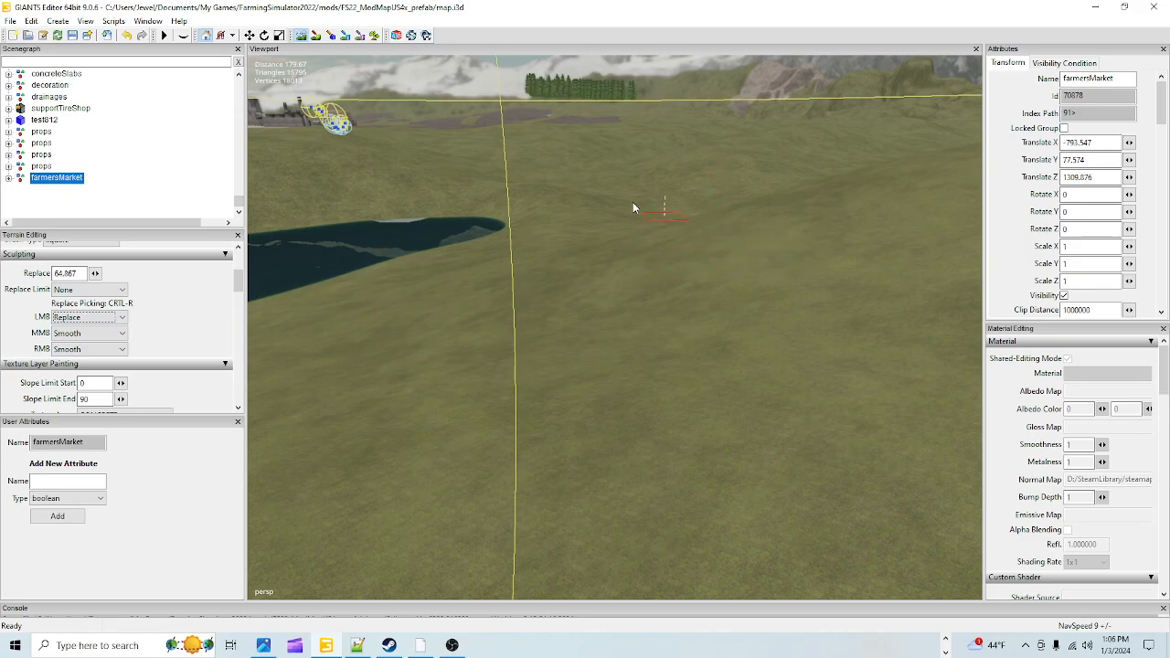
pyautogui.click(305, 41)
# Step: Survey the river, neighbouring sites and open grassland around the farmers market's prepared ground
pyautogui.moveTo(594, 395)
pyautogui.keyDown('alt'); pyautogui.mouseDown()
pyautogui.moveTo(634, 404)
pyautogui.moveTo(918, 360)
pyautogui.mouseUp(); pyautogui.keyUp('alt')
pyautogui.keyDown('alt'); pyautogui.moveTo(648, 403); pyautogui.dragTo(503, 414); pyautogui.keyUp('alt')
pyautogui.keyDown('alt'); pyautogui.moveTo(503, 414); pyautogui.dragTo(890, 4, button='right'); pyautogui.keyUp('alt')
pyautogui.keyDown('alt'); pyautogui.moveTo(521, 348); pyautogui.dragTo(588, 400); pyautogui.keyUp('alt')
pyautogui.keyDown('alt'); pyautogui.moveTo(589, 400); pyautogui.dragTo(175, 423, button='right'); pyautogui.keyUp('alt')
pyautogui.keyDown('alt'); pyautogui.moveTo(338, 481); pyautogui.dragTo(546, 376); pyautogui.keyUp('alt')
pyautogui.keyDown('alt'); pyautogui.moveTo(546, 376); pyautogui.dragTo(842, 171, button='right'); pyautogui.keyUp('alt')
pyautogui.keyDown('alt'); pyautogui.moveTo(843, 171); pyautogui.dragTo(629, 179); pyautogui.keyUp('alt')
pyautogui.keyDown('alt'); pyautogui.moveTo(628, 179); pyautogui.dragTo(306, 530, button='right'); pyautogui.keyUp('alt')
pyautogui.keyDown('alt'); pyautogui.moveTo(504, 384); pyautogui.dragTo(731, 341); pyautogui.keyUp('alt')
pyautogui.scroll(-5, 764, 223)
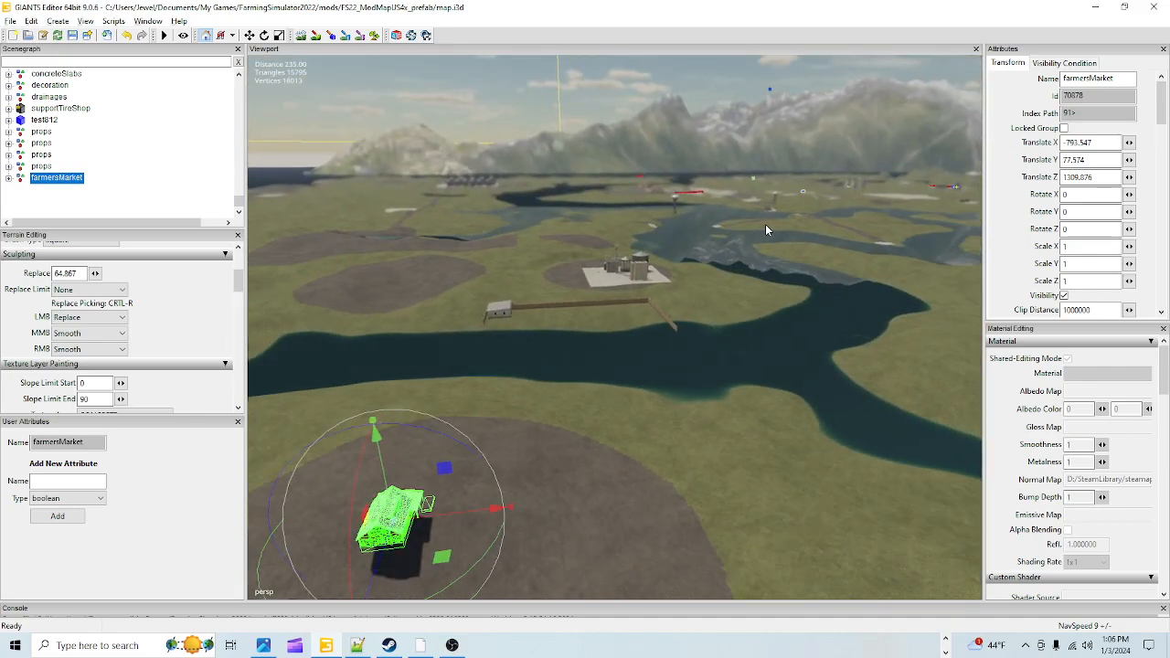
pyautogui.moveTo(750, 252)
pyautogui.keyDown('alt'); pyautogui.mouseDown()
pyautogui.moveTo(722, 336)
pyautogui.moveTo(652, 373)
pyautogui.moveTo(613, 372)
pyautogui.moveTo(733, 268)
pyautogui.mouseUp(); pyautogui.keyUp('alt')
pyautogui.keyDown('alt'); pyautogui.moveTo(583, 372); pyautogui.dragTo(634, 432); pyautogui.keyUp('alt')
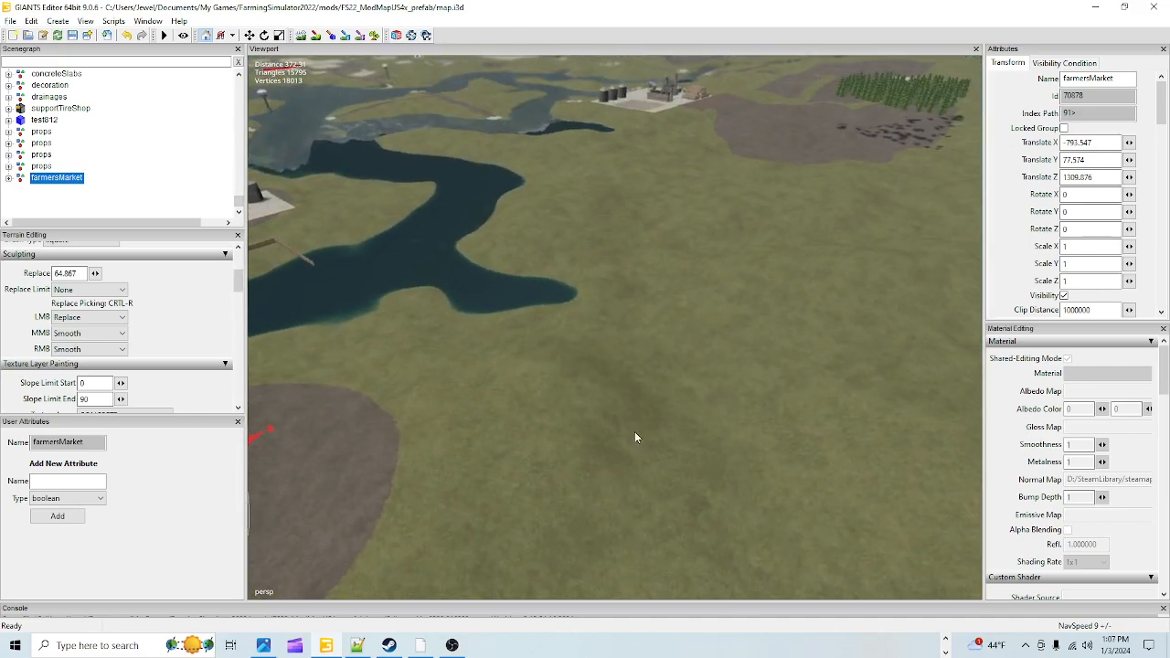
# Step: Move the farmers market along the Z axis toward the river side of the prepared ground, to Z 1271.742
pyautogui.keyDown('alt'); pyautogui.moveTo(958, 307); pyautogui.dragTo(914, 466); pyautogui.keyUp('alt')
pyautogui.keyDown('alt'); pyautogui.moveTo(858, 266); pyautogui.dragTo(654, 356); pyautogui.keyUp('alt')
pyautogui.keyDown('alt'); pyautogui.moveTo(589, 303); pyautogui.dragTo(706, 392); pyautogui.keyUp('alt')
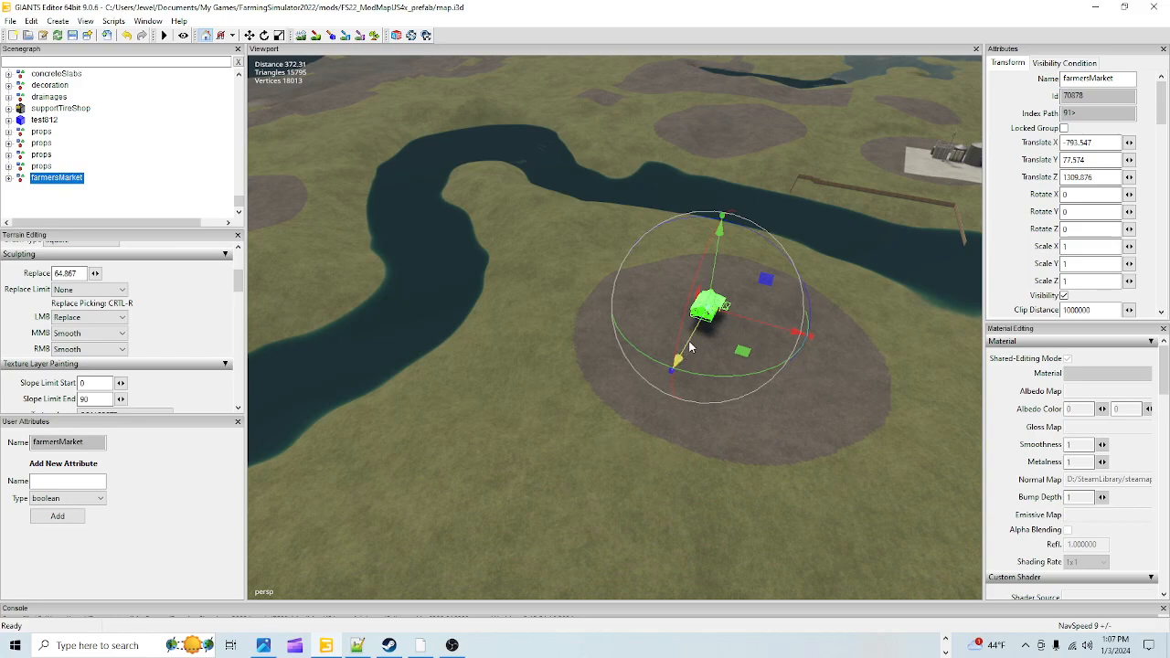
pyautogui.moveTo(690, 348); pyautogui.dragTo(745, 274)
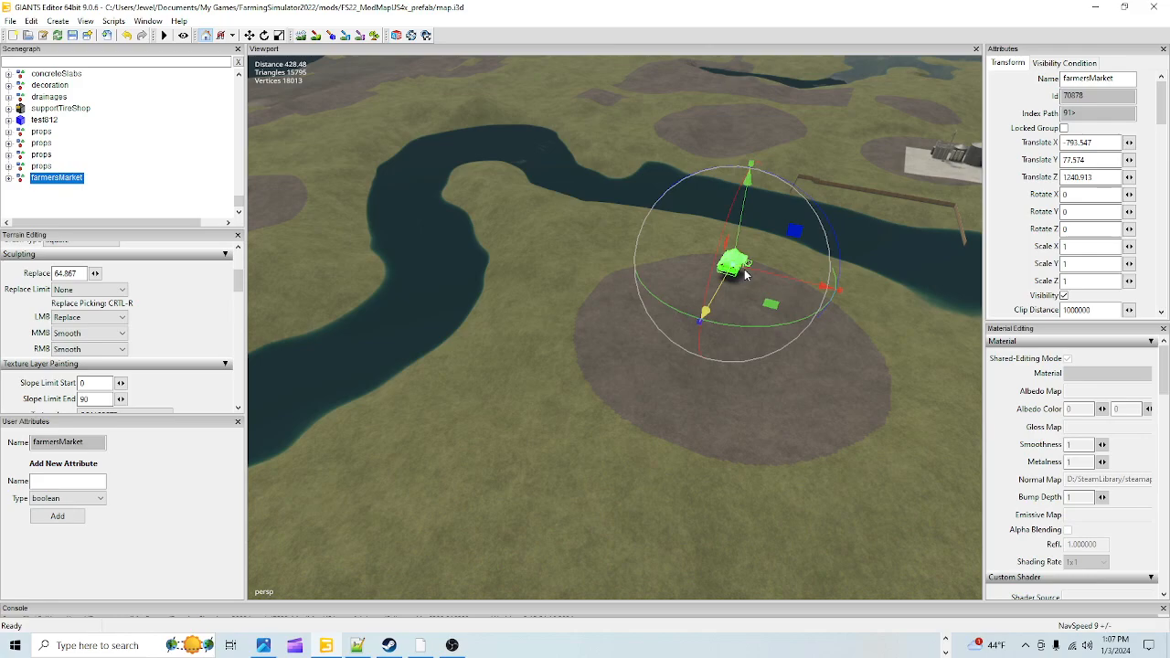
pyautogui.moveTo(744, 274); pyautogui.dragTo(718, 302)
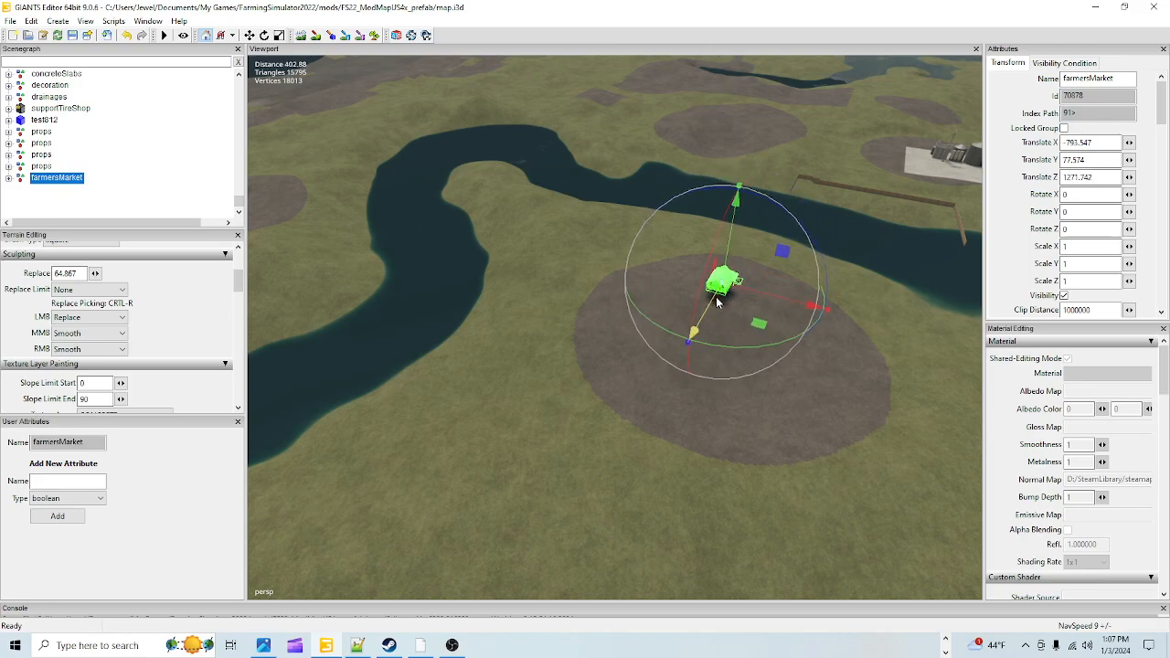
# Step: Reposition the farmers market on the prepared ground at X -825.462, Z 1290.185
pyautogui.keyDown('alt'); pyautogui.moveTo(567, 337); pyautogui.dragTo(725, 223); pyautogui.keyUp('alt')
pyautogui.keyDown('alt'); pyautogui.moveTo(725, 223); pyautogui.dragTo(1151, 8, button='right'); pyautogui.keyUp('alt')
pyautogui.keyDown('alt'); pyautogui.moveTo(360, 500); pyautogui.dragTo(1030, 8, button='right'); pyautogui.keyUp('alt')
pyautogui.keyDown('alt'); pyautogui.moveTo(587, 457); pyautogui.dragTo(418, 313); pyautogui.keyUp('alt')
pyautogui.keyDown('alt'); pyautogui.moveTo(607, 325); pyautogui.dragTo(622, 484); pyautogui.keyUp('alt')
pyautogui.keyDown('alt'); pyautogui.moveTo(625, 297); pyautogui.dragTo(679, 368); pyautogui.keyUp('alt')
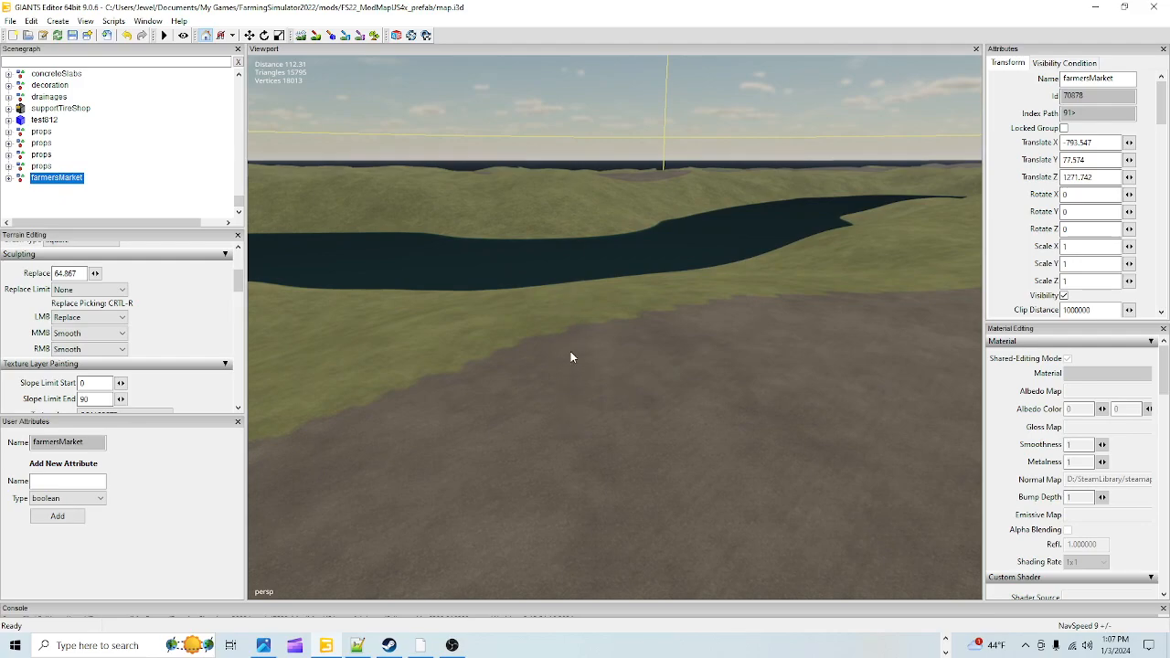
pyautogui.keyDown('alt'); pyautogui.moveTo(574, 382); pyautogui.dragTo(843, 379); pyautogui.keyUp('alt')
pyautogui.moveTo(826, 375); pyautogui.dragTo(768, 388, button='right')
pyautogui.moveTo(890, 207); pyautogui.dragTo(804, 235)
pyautogui.moveTo(741, 380); pyautogui.dragTo(627, 436, button='right')
# Step: Pick 72.437 as the terrain replace height and level the ground immediately around the farmers market
pyautogui.scroll(3, 627, 436)
pyautogui.scroll(5, 633, 429)
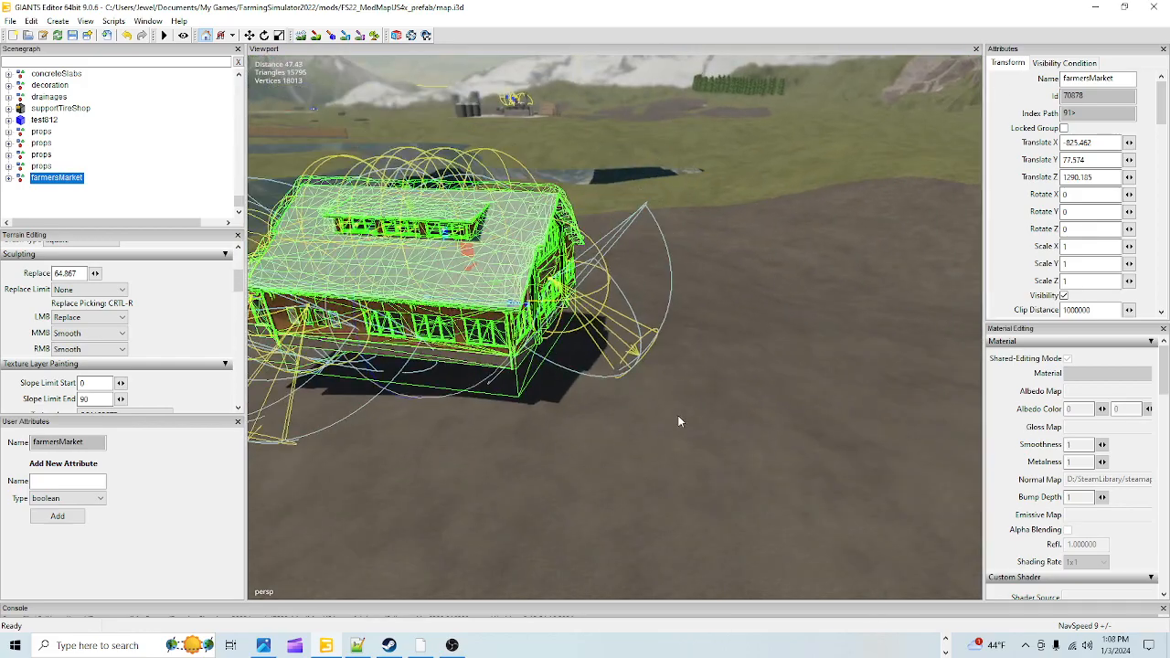
pyautogui.moveTo(677, 415); pyautogui.dragTo(554, 318, button='right')
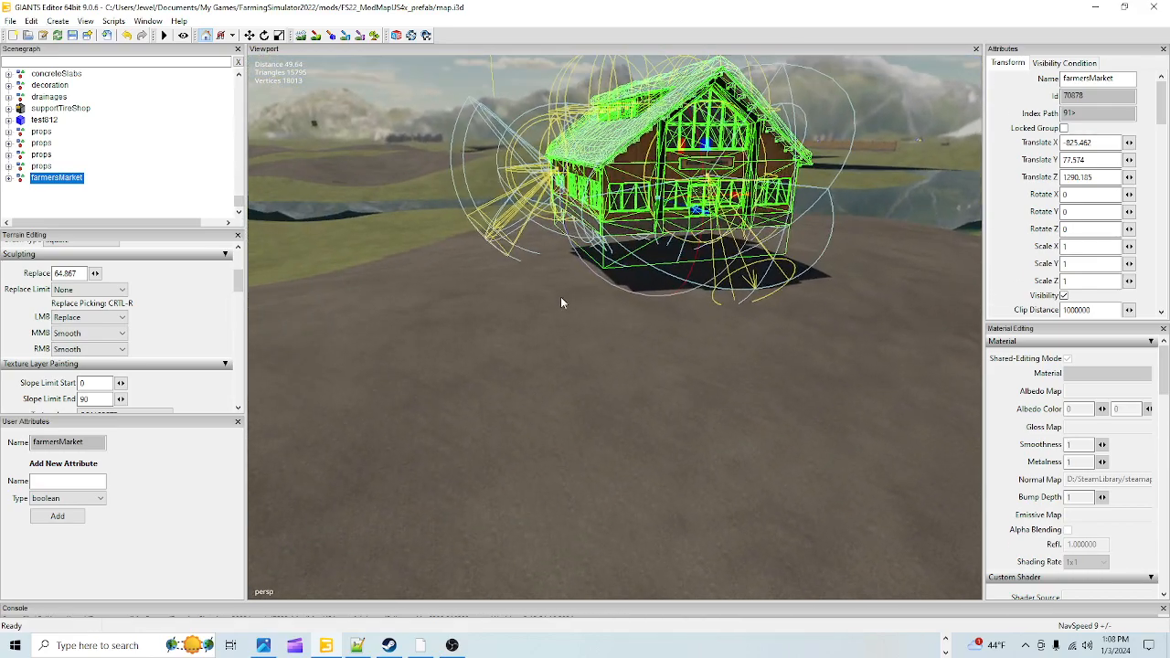
pyautogui.click(287, 35)
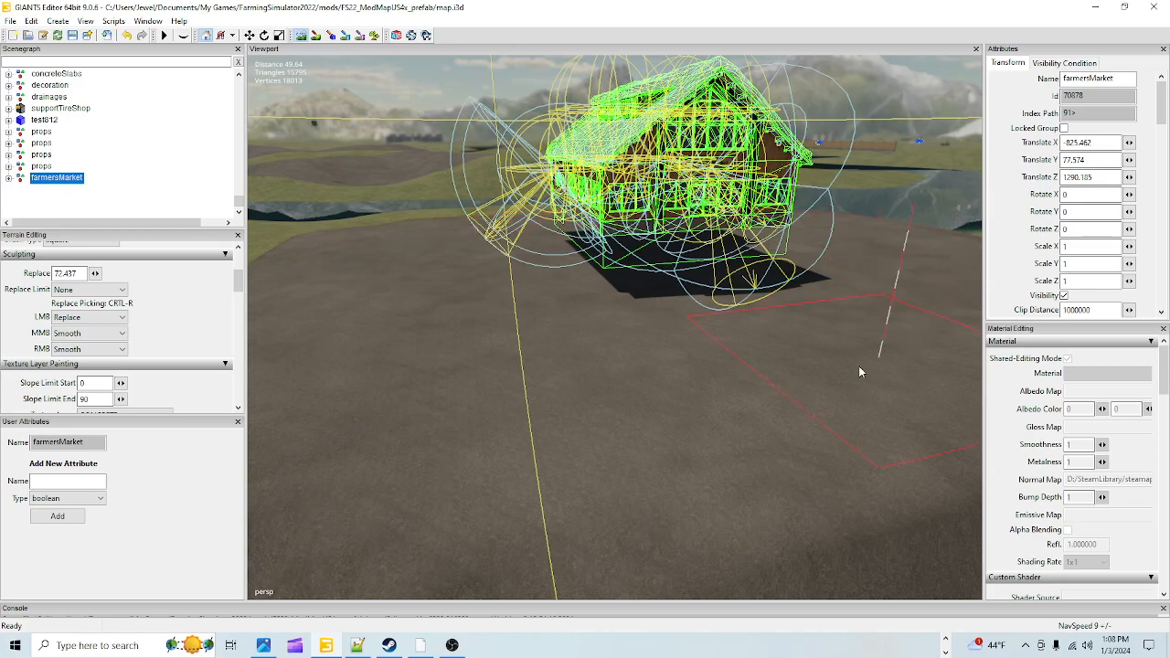
pyautogui.click(304, 35)
# Step: Extend the levelling at height 72.437 over the rest of the prepared ground around the farmers market
pyautogui.moveTo(400, 141)
pyautogui.keyDown('alt'); pyautogui.mouseDown()
pyautogui.moveTo(588, 345)
pyautogui.moveTo(689, 178)
pyautogui.mouseUp(); pyautogui.keyUp('alt')
pyautogui.scroll(-5, 840, 150)
pyautogui.scroll(-3, 840, 151)
pyautogui.keyDown('alt'); pyautogui.moveTo(673, 344); pyautogui.dragTo(675, 305); pyautogui.keyUp('alt')
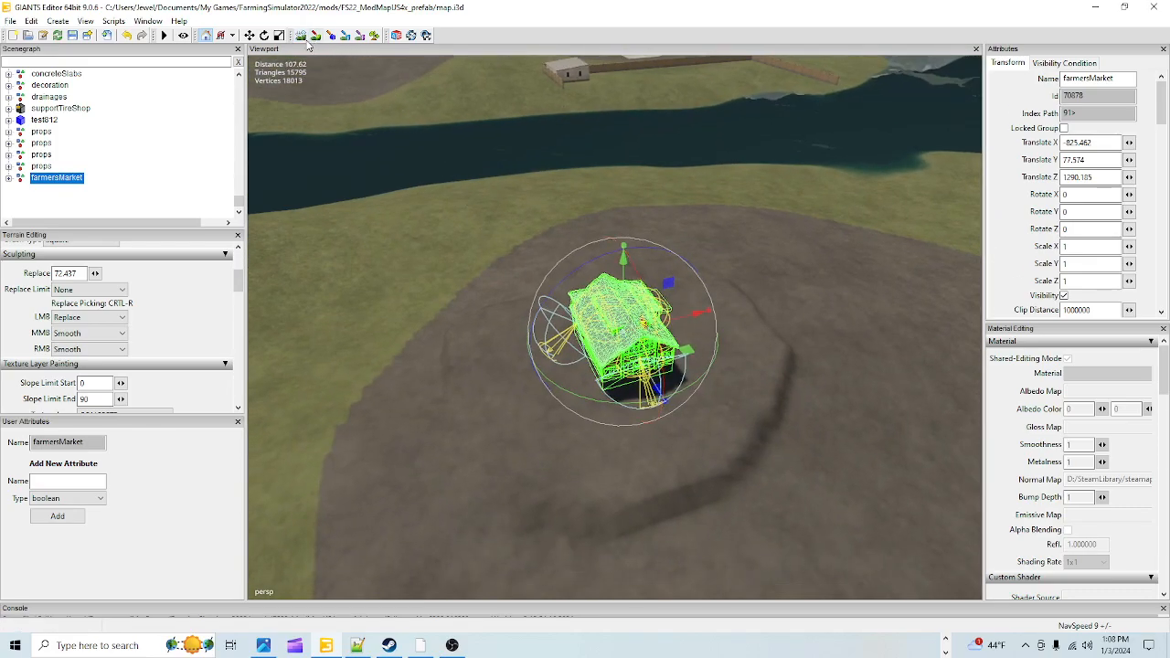
pyautogui.click(301, 36)
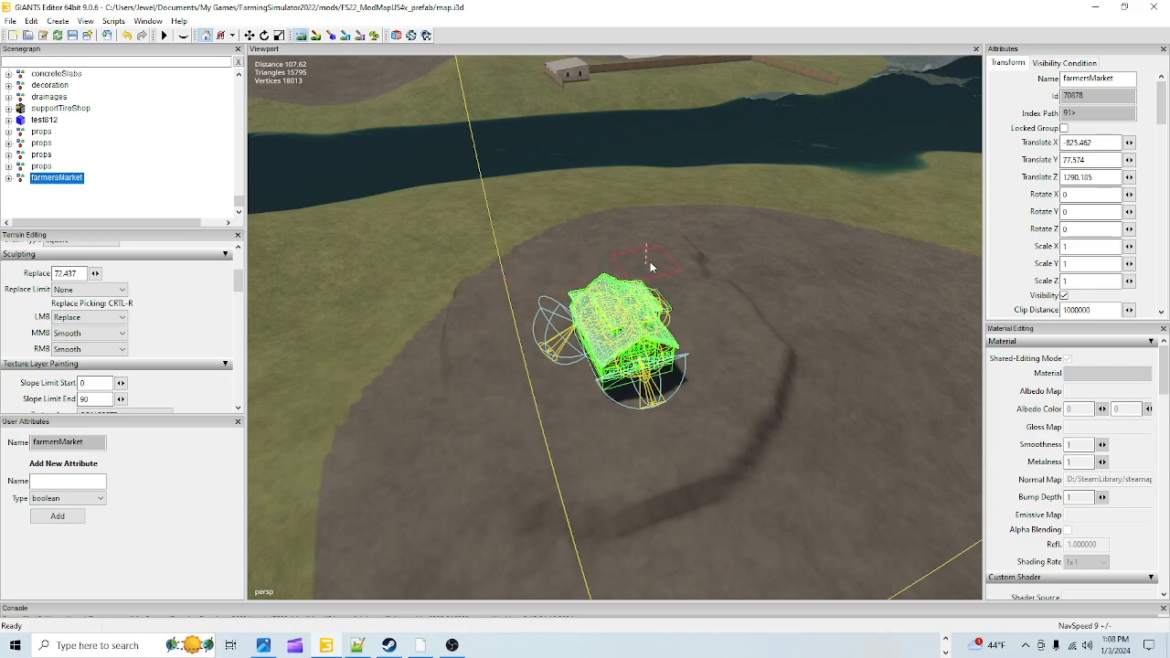
pyautogui.moveTo(749, 317)
pyautogui.mouseDown()
pyautogui.moveTo(722, 416)
pyautogui.moveTo(697, 450)
pyautogui.mouseUp()
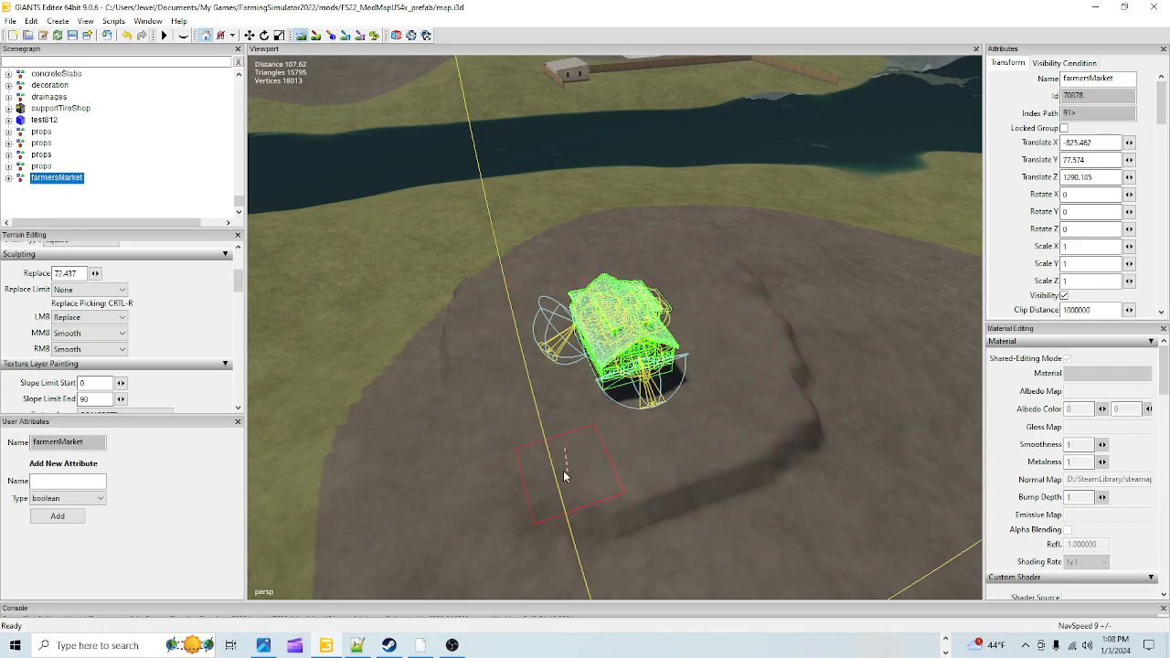
pyautogui.moveTo(433, 375)
pyautogui.mouseDown()
pyautogui.moveTo(431, 319)
pyautogui.moveTo(546, 239)
pyautogui.mouseUp()
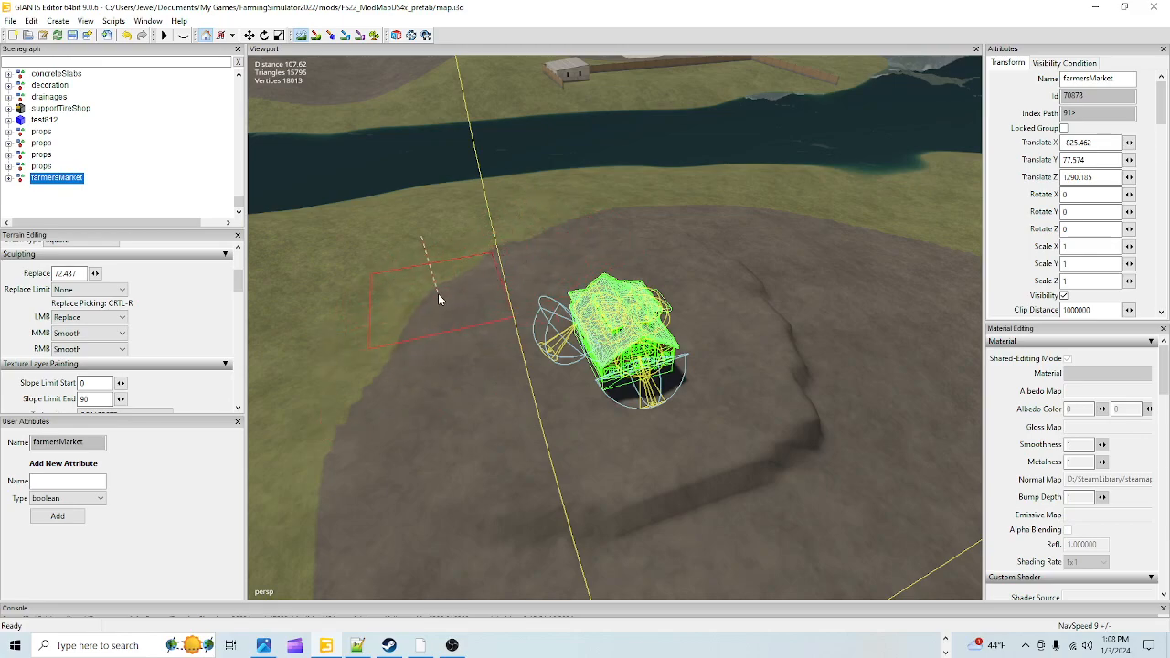
pyautogui.moveTo(486, 491)
pyautogui.mouseDown()
pyautogui.moveTo(726, 523)
pyautogui.moveTo(822, 476)
pyautogui.mouseUp()
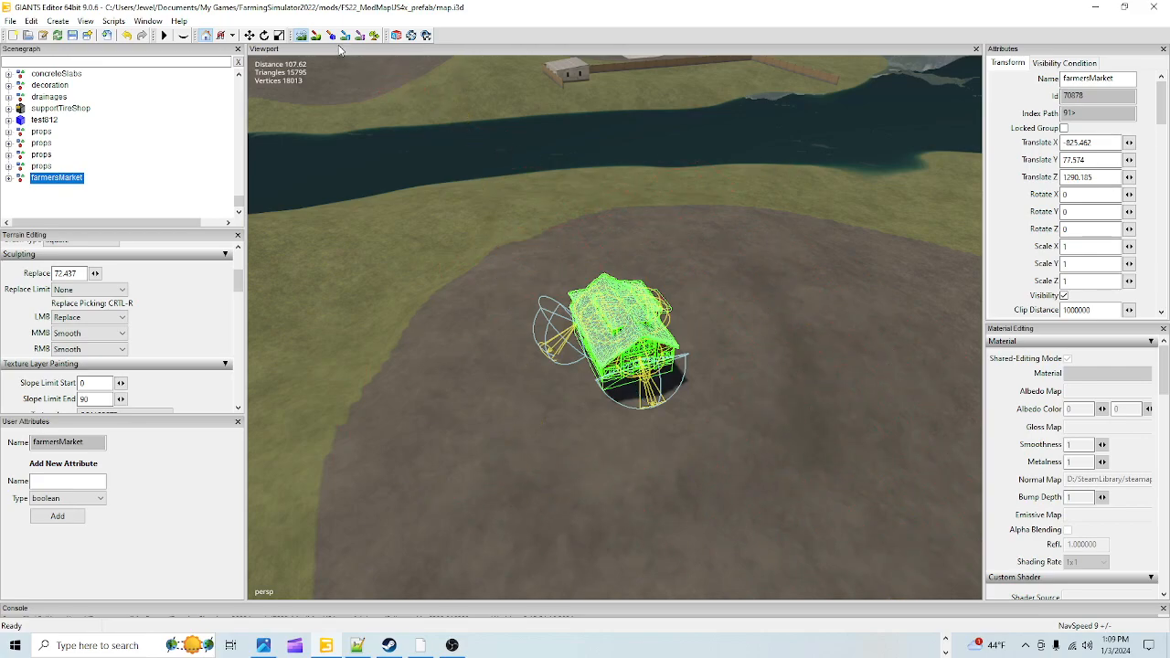
pyautogui.click(305, 40)
# Step: Inspect the levelled ground and its outer edges for remaining ridges or uneven spots
pyautogui.keyDown('alt'); pyautogui.moveTo(567, 365); pyautogui.dragTo(647, 454); pyautogui.keyUp('alt')
pyautogui.scroll(4, 689, 340)
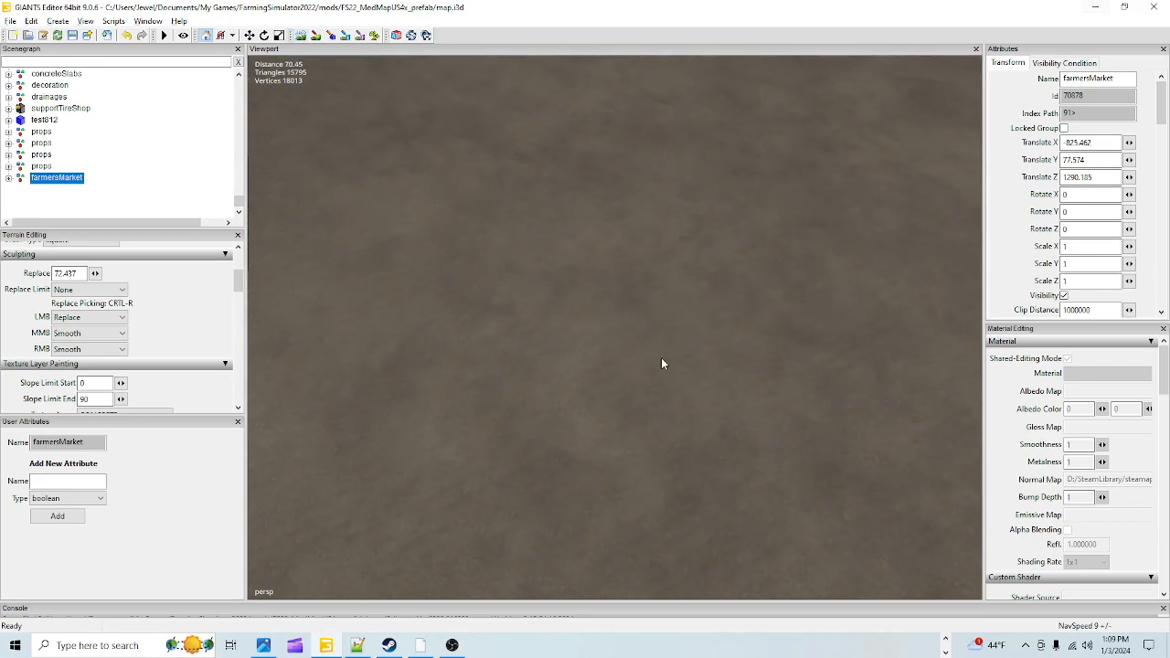
pyautogui.keyDown('alt'); pyautogui.moveTo(858, 404); pyautogui.dragTo(491, 439); pyautogui.keyUp('alt')
pyautogui.scroll(-3, 646, 421)
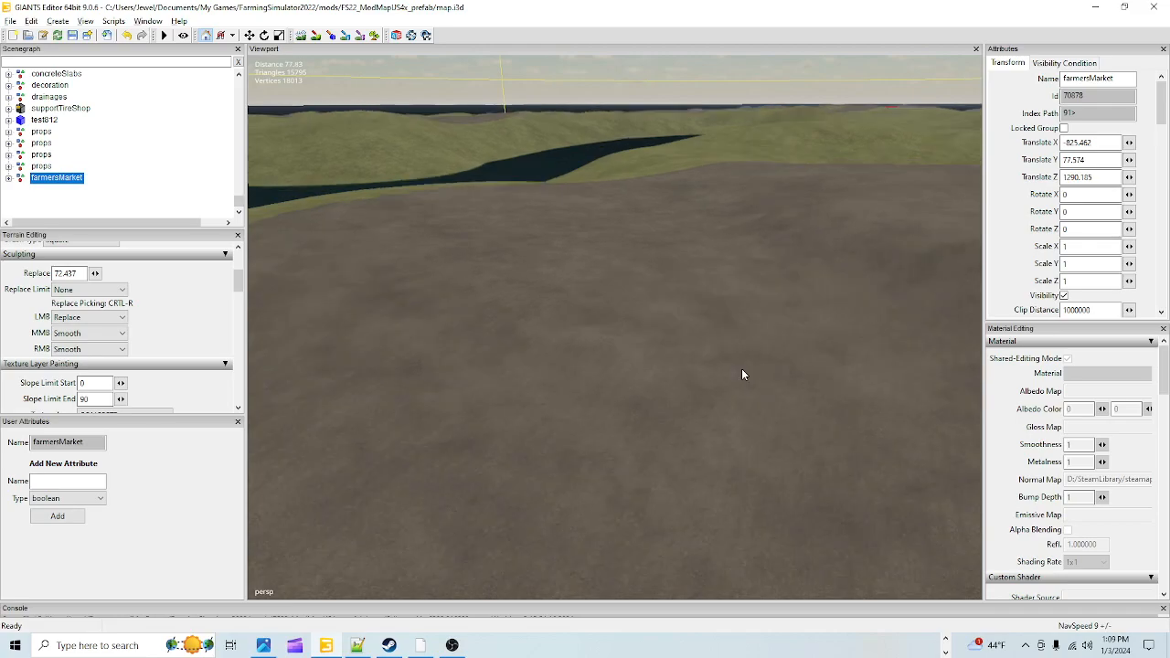
pyautogui.keyDown('alt'); pyautogui.moveTo(804, 300); pyautogui.dragTo(616, 281); pyautogui.keyUp('alt')
pyautogui.keyDown('alt'); pyautogui.moveTo(482, 231); pyautogui.dragTo(835, 336); pyautogui.keyUp('alt')
pyautogui.keyDown('alt'); pyautogui.moveTo(512, 457); pyautogui.dragTo(747, 282); pyautogui.keyUp('alt')
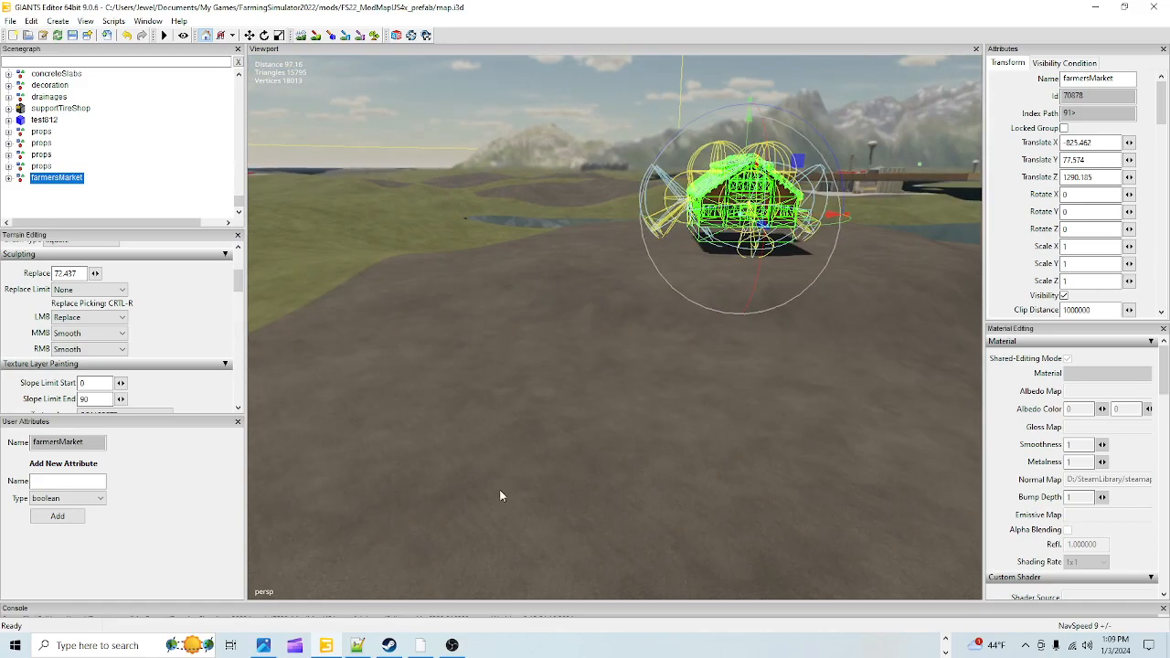
# Step: Examine the farmers market's front entrance and base relative to the levelled ground
pyautogui.keyDown('alt'); pyautogui.moveTo(647, 464); pyautogui.dragTo(694, 455); pyautogui.keyUp('alt')
pyautogui.scroll(3, 558, 436)
pyautogui.keyDown('alt'); pyautogui.moveTo(558, 436); pyautogui.dragTo(627, 360); pyautogui.keyUp('alt')
pyautogui.scroll(3, 551, 508)
pyautogui.scroll(3, 720, 453)
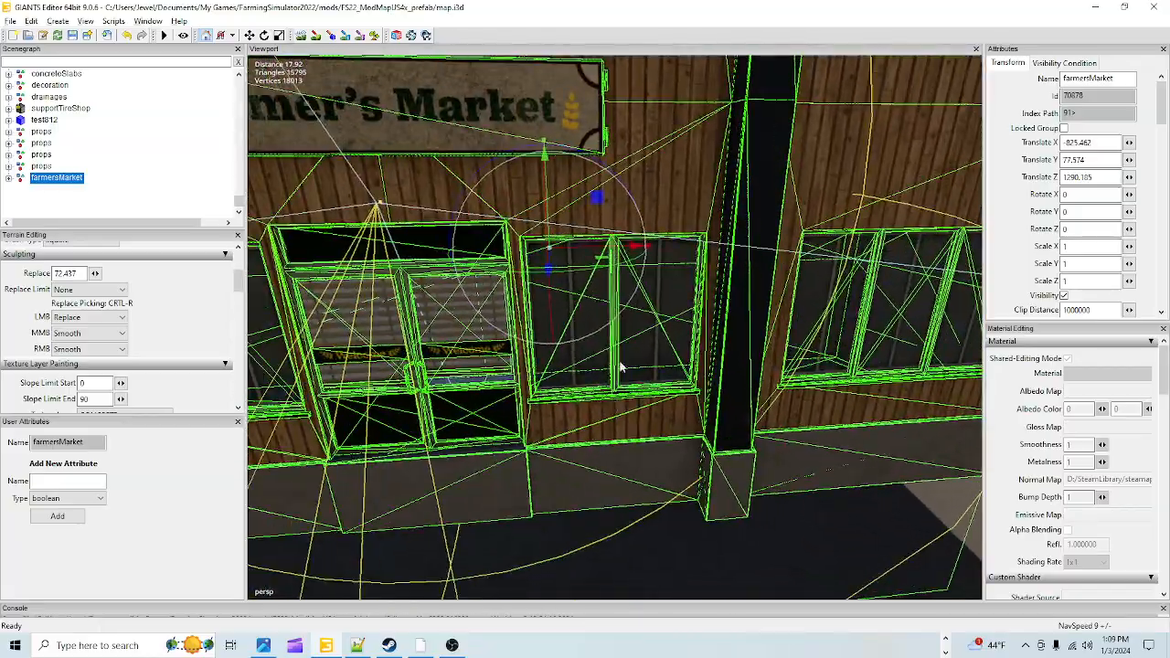
pyautogui.scroll(-3, 627, 360)
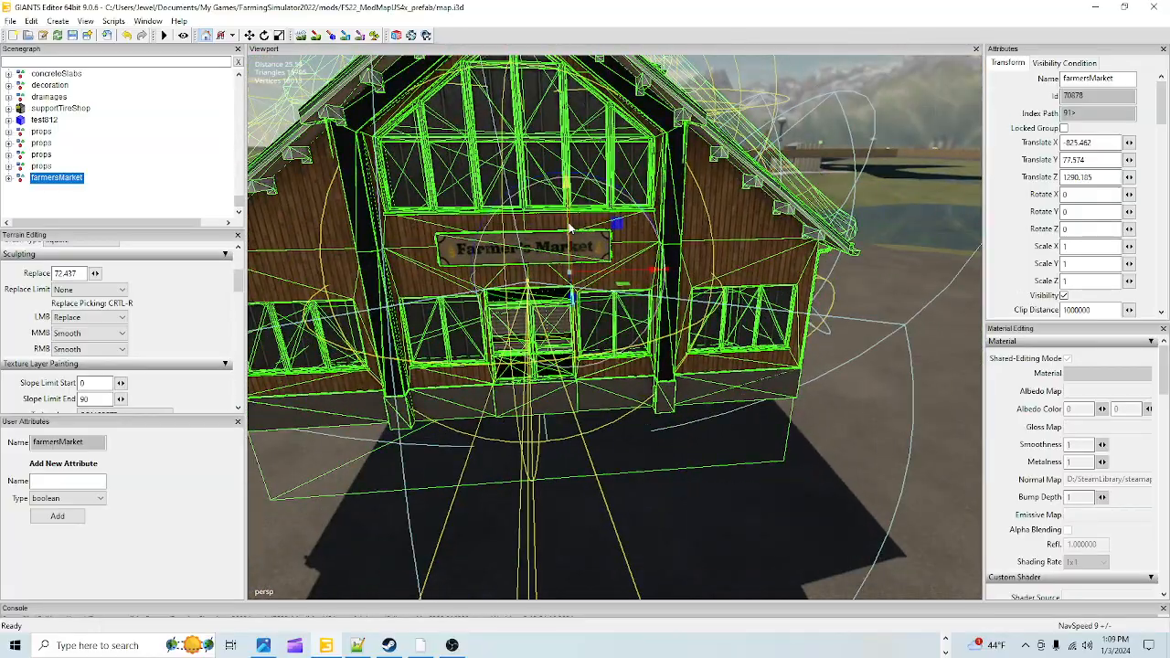
pyautogui.keyDown('alt'); pyautogui.moveTo(580, 225); pyautogui.dragTo(626, 278); pyautogui.keyUp('alt')
pyautogui.scroll(-3, 610, 299)
pyautogui.scroll(-3, 609, 297)
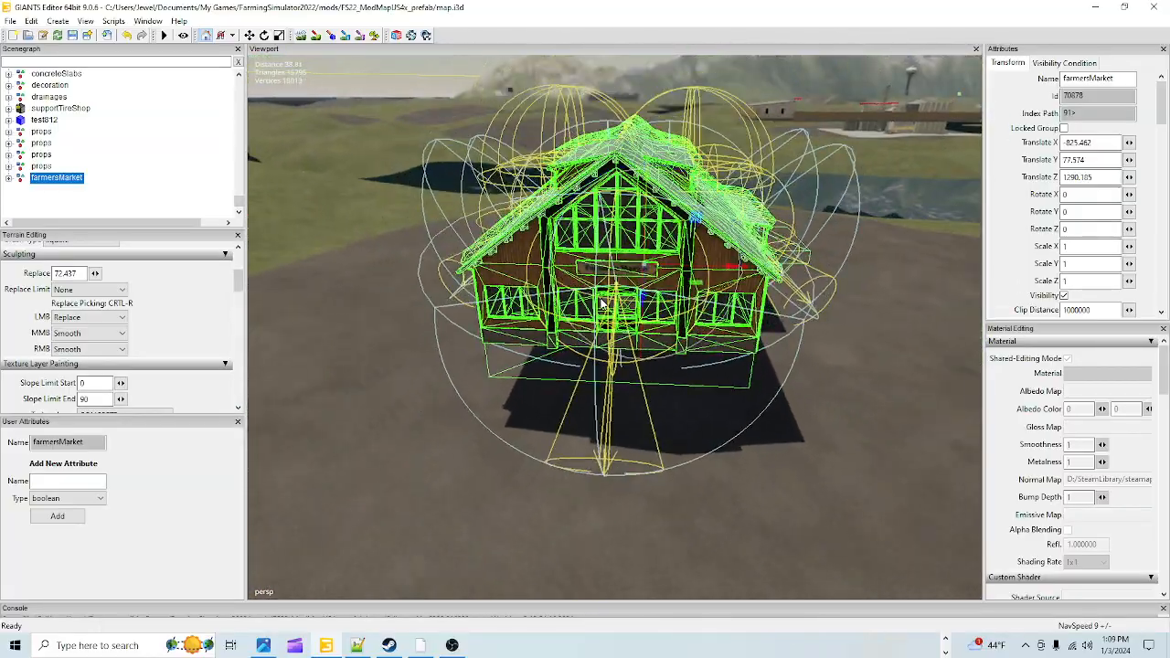
# Step: Reposition the farmers market onto the levelled ground at about X -825.922, Y 72.428, Z 1290.626
pyautogui.click(639, 292)
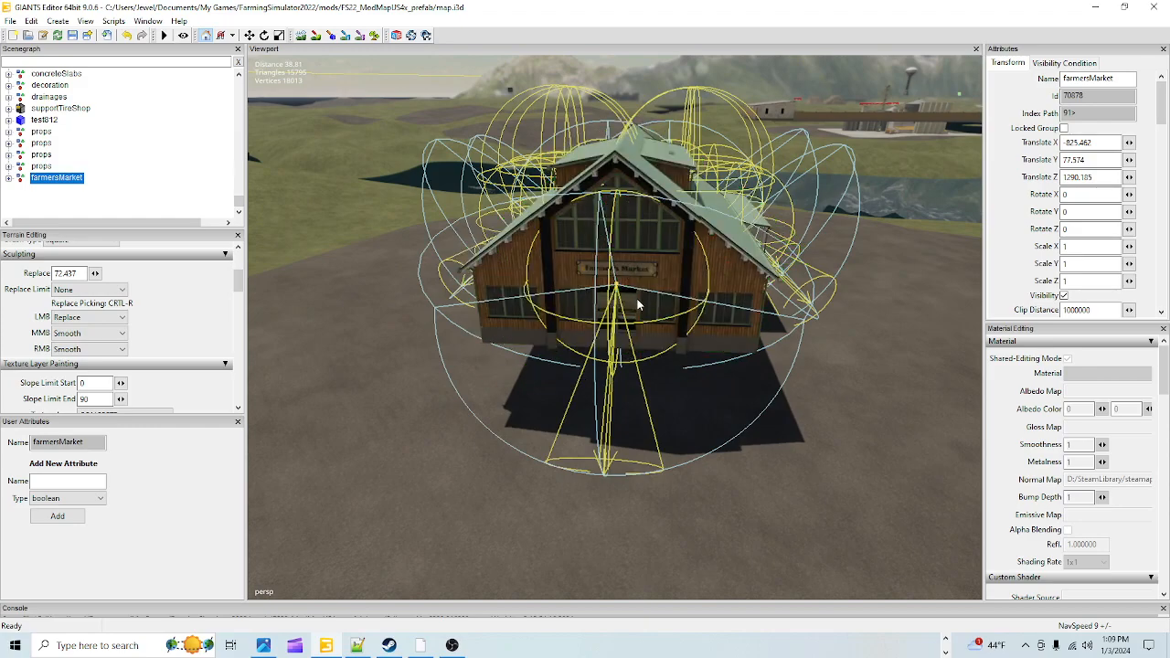
pyautogui.click(638, 321)
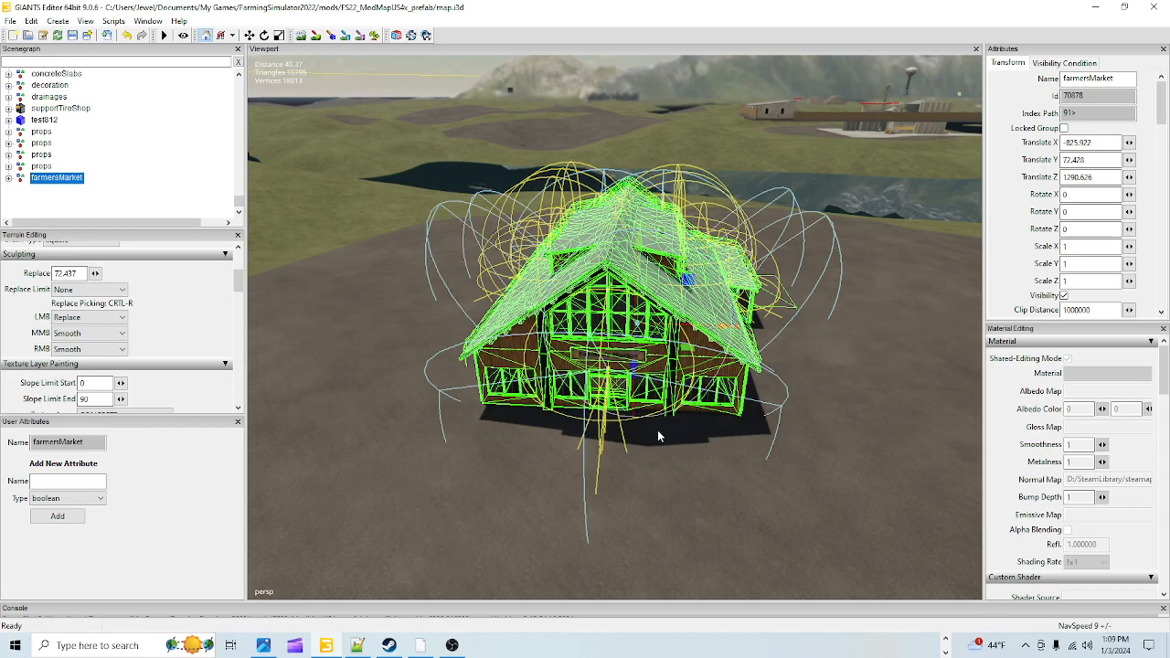
pyautogui.moveTo(653, 446); pyautogui.dragTo(710, 343, button='right')
pyautogui.keyDown('alt'); pyautogui.moveTo(735, 280); pyautogui.dragTo(690, 446); pyautogui.keyUp('alt')
pyautogui.scroll(5, 776, 231)
pyautogui.keyDown('alt'); pyautogui.moveTo(586, 422); pyautogui.dragTo(607, 405); pyautogui.keyUp('alt')
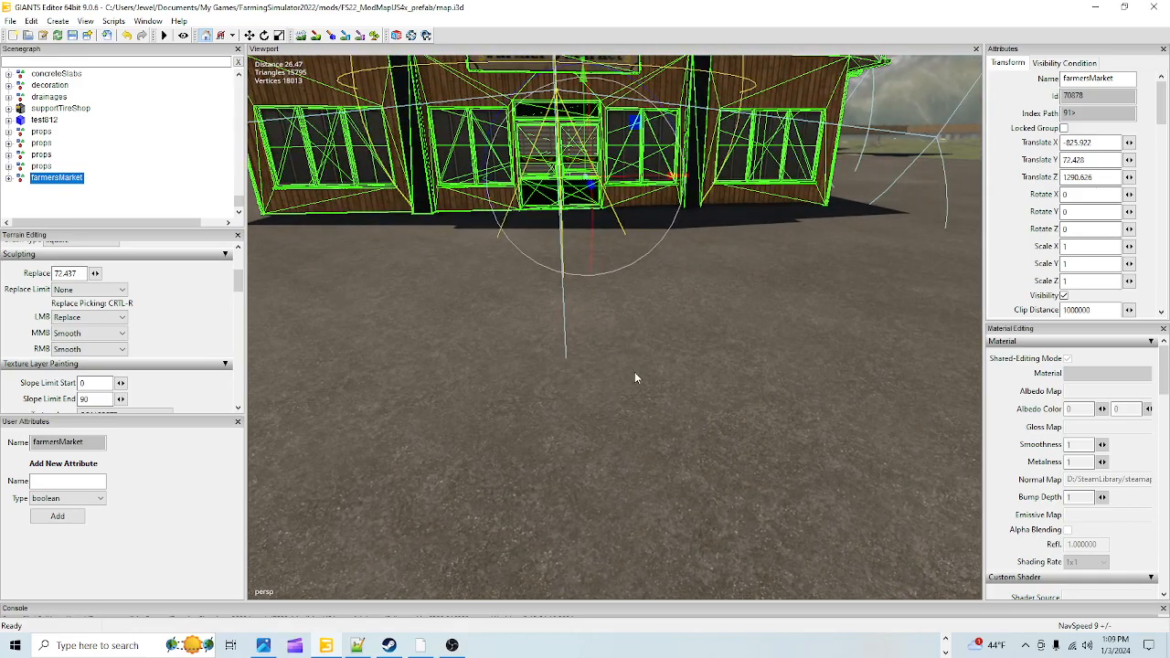
# Step: Inspect the placed farmers market from above and all around within the prepared ground area
pyautogui.scroll(-5, 592, 361)
pyautogui.keyDown('alt'); pyautogui.moveTo(539, 501); pyautogui.dragTo(470, 436); pyautogui.keyUp('alt')
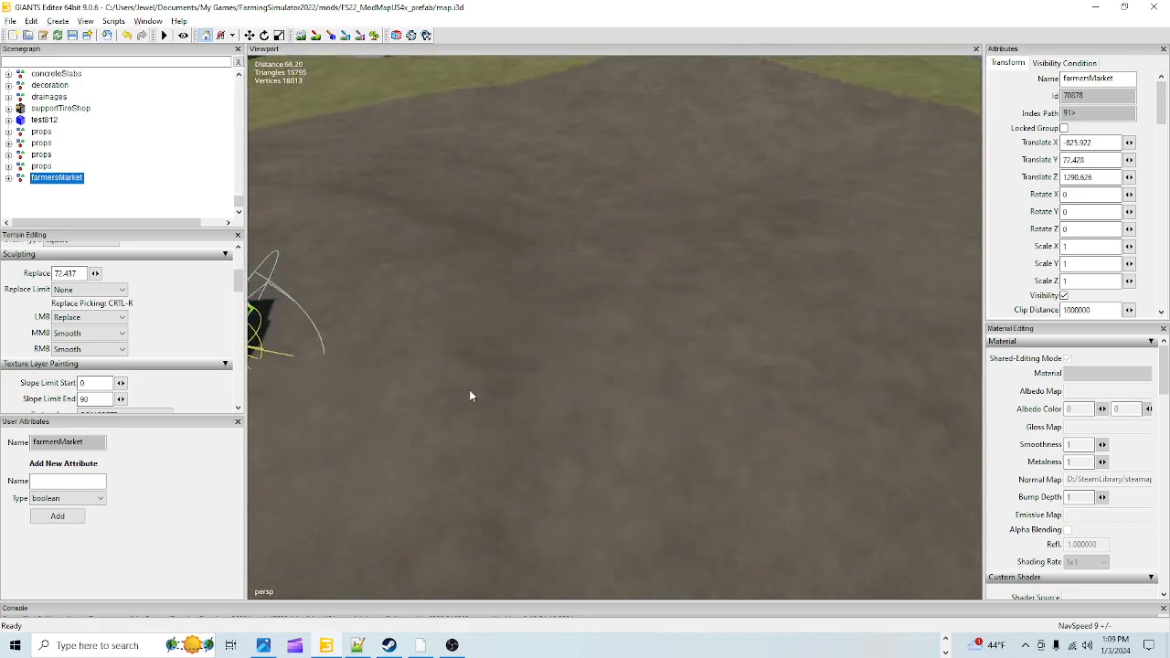
pyautogui.scroll(-10, 619, 174)
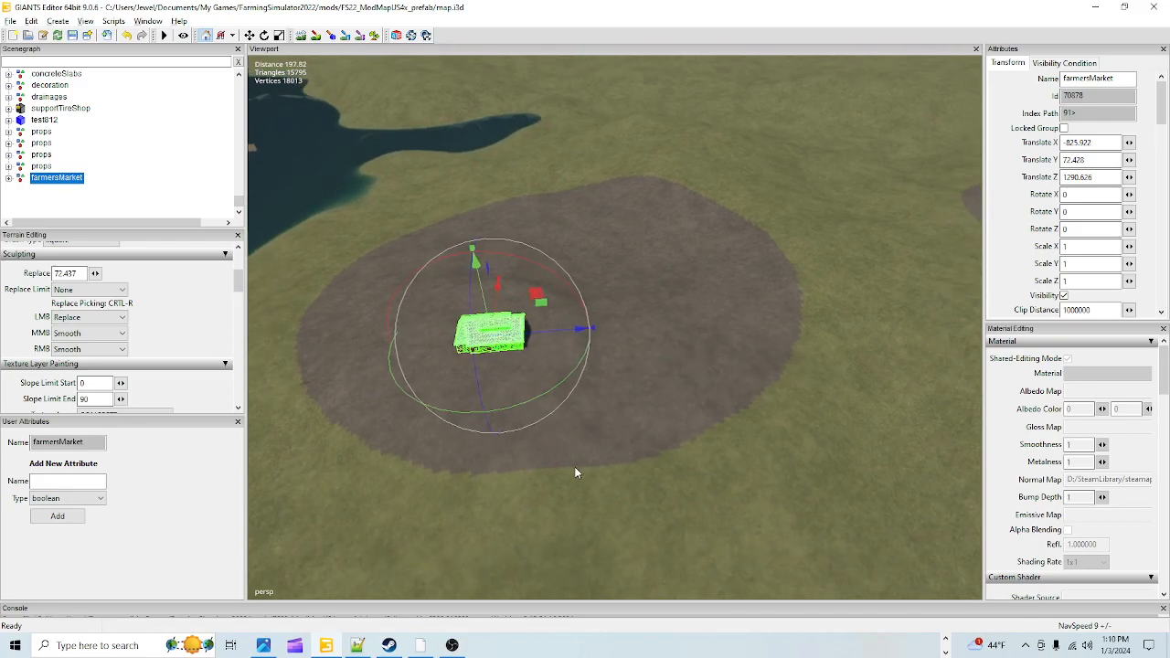
pyautogui.keyDown('alt'); pyautogui.moveTo(584, 397); pyautogui.dragTo(681, 403); pyautogui.keyUp('alt')
pyautogui.scroll(15, 681, 403)
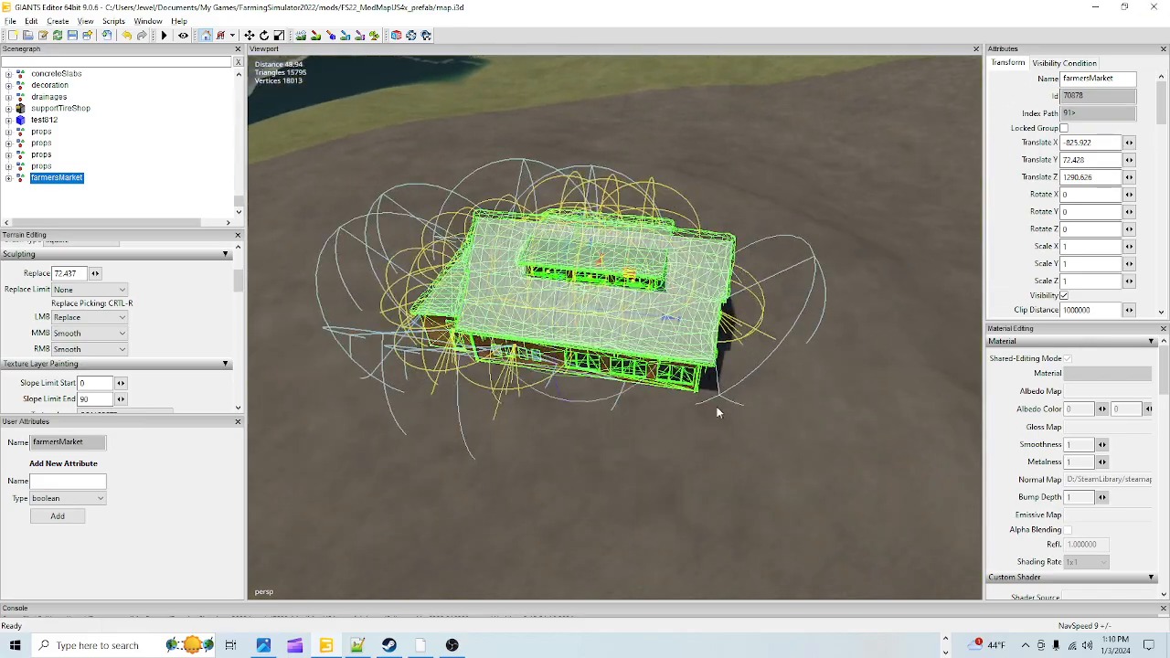
pyautogui.scroll(5, 658, 316)
pyautogui.keyDown('alt'); pyautogui.moveTo(673, 354); pyautogui.dragTo(459, 332); pyautogui.keyUp('alt')
pyautogui.scroll(-8, 459, 332)
pyautogui.keyDown('alt'); pyautogui.moveTo(566, 319); pyautogui.dragTo(585, 221); pyautogui.keyUp('alt')
pyautogui.scroll(5, 895, 209)
pyautogui.scroll(-2, 525, 322)
pyautogui.keyDown('alt'); pyautogui.moveTo(525, 323); pyautogui.dragTo(488, 350); pyautogui.keyUp('alt')
pyautogui.keyDown('alt'); pyautogui.moveTo(403, 302); pyautogui.dragTo(640, 351); pyautogui.keyUp('alt')
pyautogui.scroll(-2, 627, 400)
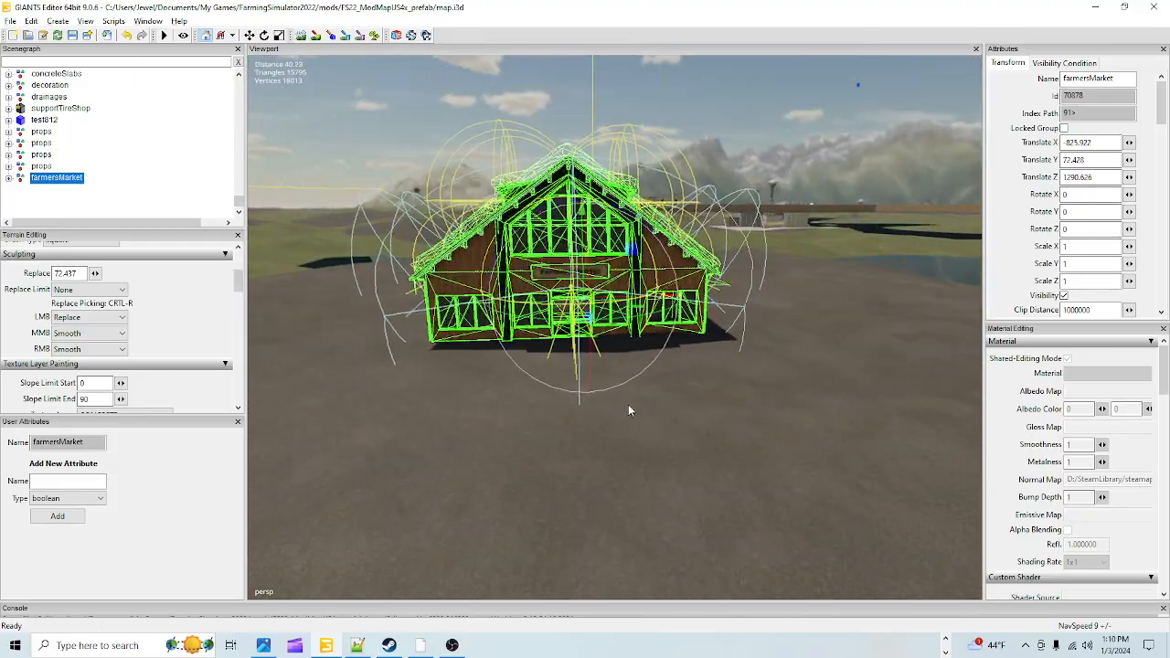
# Step: Examine the surroundings in front of the farmers market and how its front base and entrance meet the terrain
pyautogui.keyDown('alt'); pyautogui.moveTo(659, 282); pyautogui.dragTo(861, 324); pyautogui.keyUp('alt')
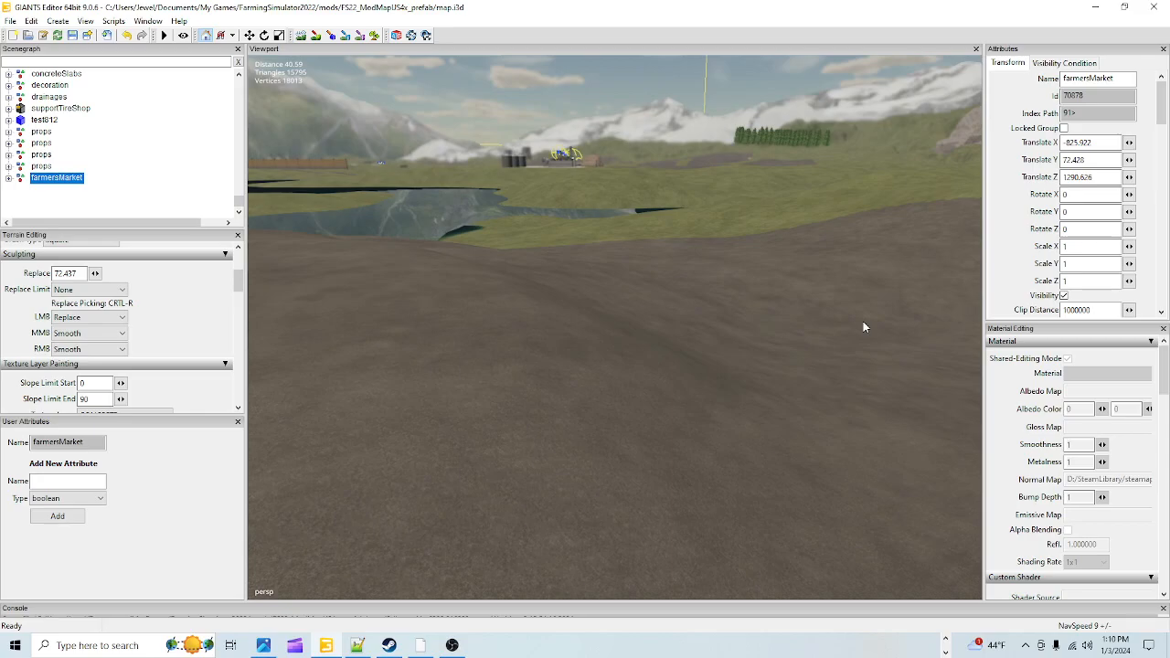
pyautogui.keyDown('alt'); pyautogui.moveTo(661, 329); pyautogui.dragTo(535, 378); pyautogui.keyUp('alt')
pyautogui.scroll(1, 570, 376)
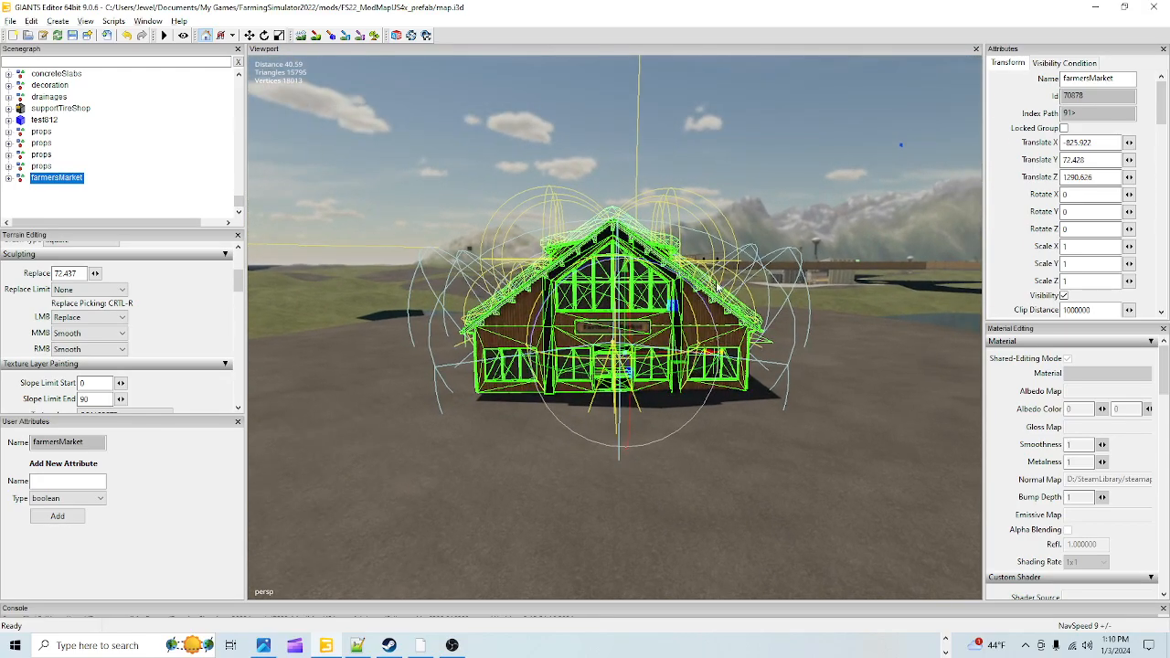
pyautogui.scroll(1, 615, 179)
pyautogui.keyDown('alt'); pyautogui.moveTo(615, 182); pyautogui.dragTo(603, 213); pyautogui.keyUp('alt')
pyautogui.scroll(-3, 603, 213)
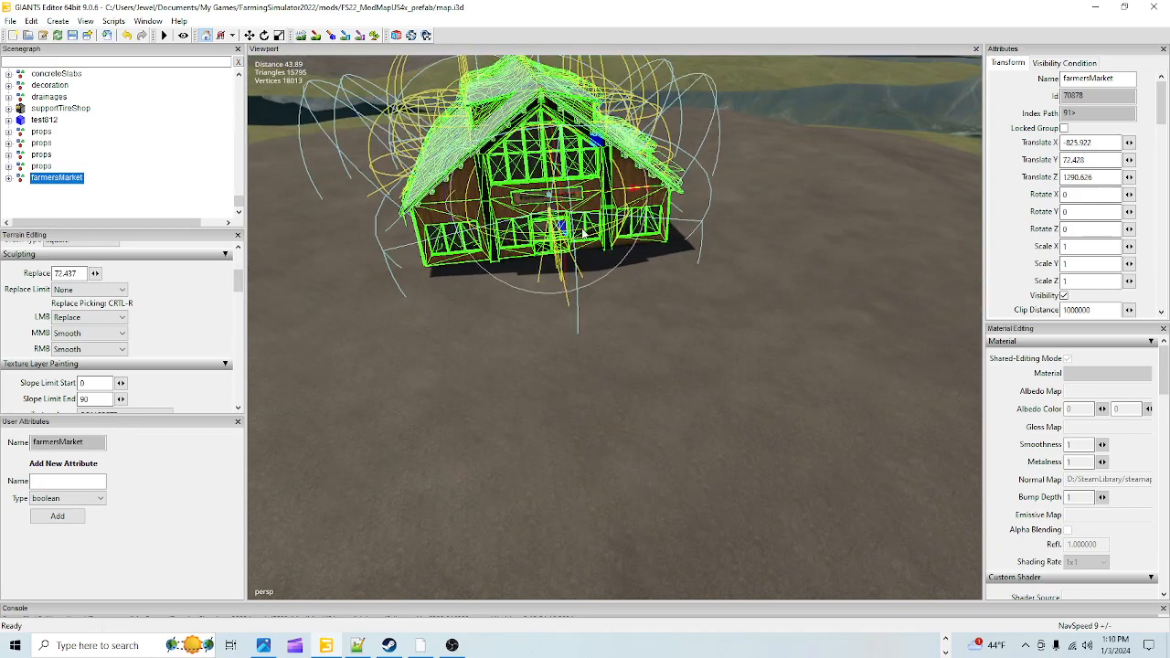
pyautogui.keyDown('alt'); pyautogui.moveTo(653, 326); pyautogui.dragTo(638, 325); pyautogui.keyUp('alt')
pyautogui.scroll(3, 689, 121)
pyautogui.scroll(-2, 639, 395)
pyautogui.keyDown('alt'); pyautogui.moveTo(639, 395); pyautogui.dragTo(606, 352); pyautogui.keyUp('alt')
pyautogui.scroll(2, 713, 315)
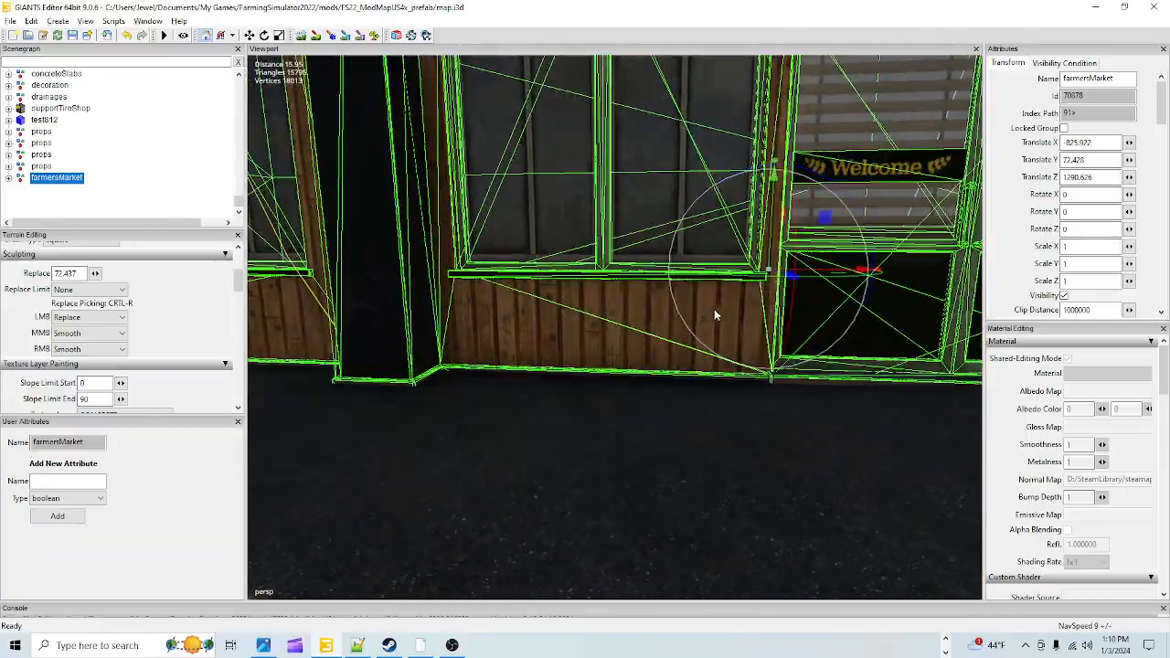
pyautogui.keyDown('alt'); pyautogui.moveTo(714, 315); pyautogui.dragTo(770, 376); pyautogui.keyUp('alt')
pyautogui.keyDown('alt'); pyautogui.moveTo(731, 305); pyautogui.dragTo(750, 418); pyautogui.keyUp('alt')
pyautogui.scroll(-1, 750, 418)
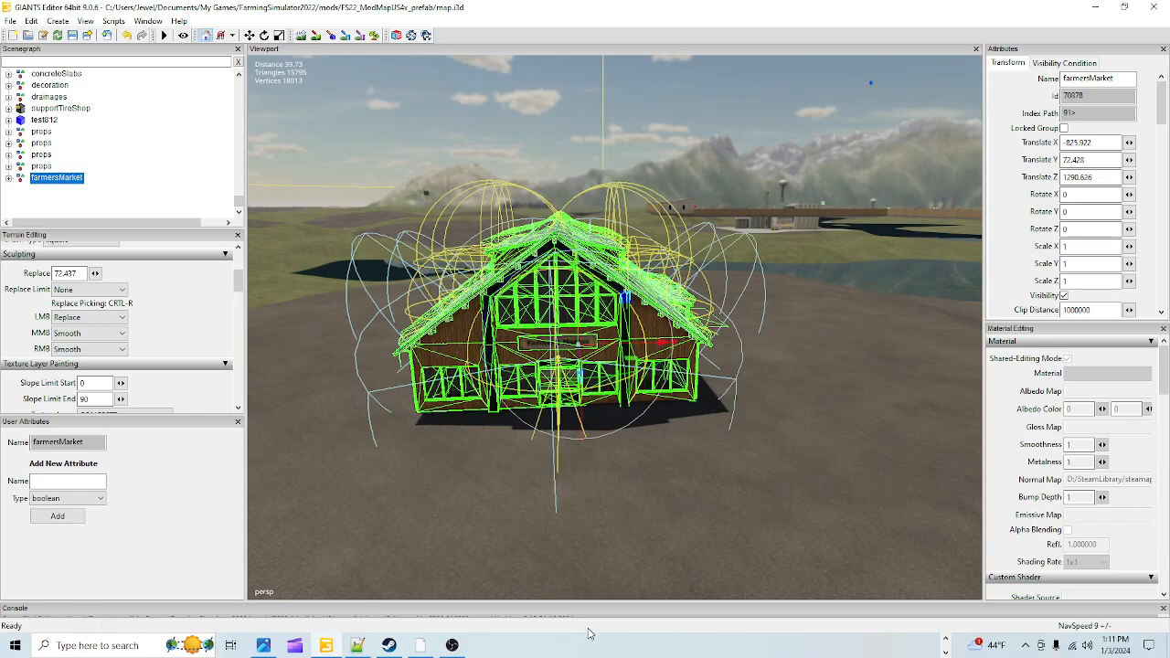
# Step: Switch to the File Explorer window showing the farmersMarket folder
pyautogui.click(947, 639)
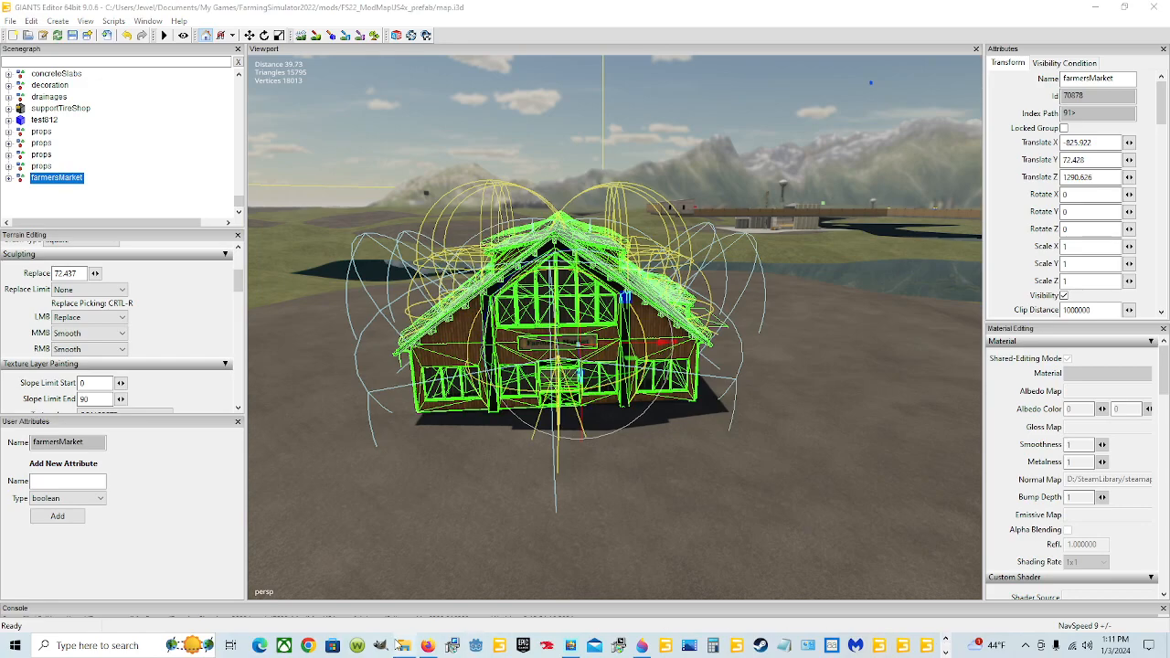
pyautogui.click(386, 610)
pyautogui.click(360, 415)
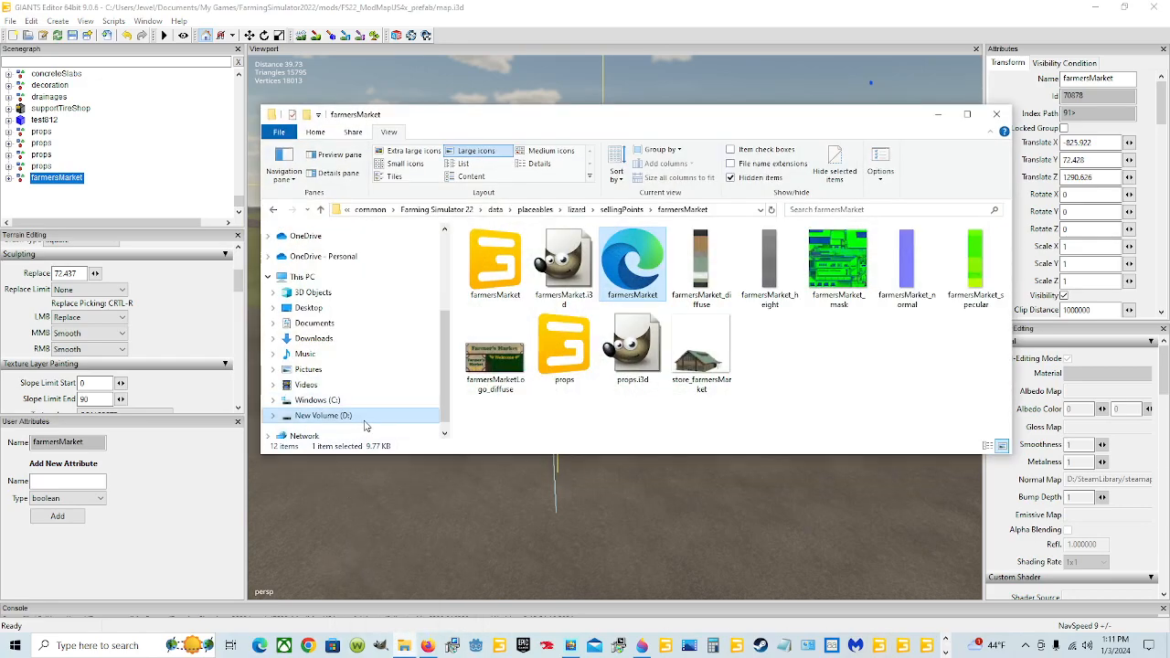
pyautogui.click(379, 402)
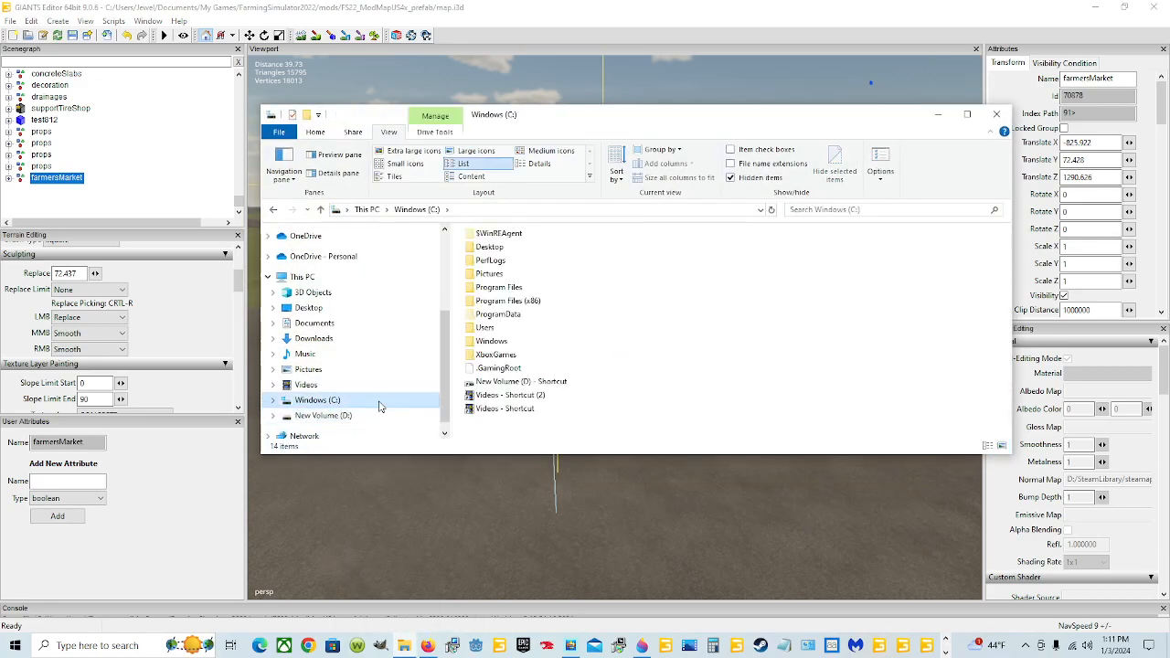
pyautogui.doubleClick(537, 305)
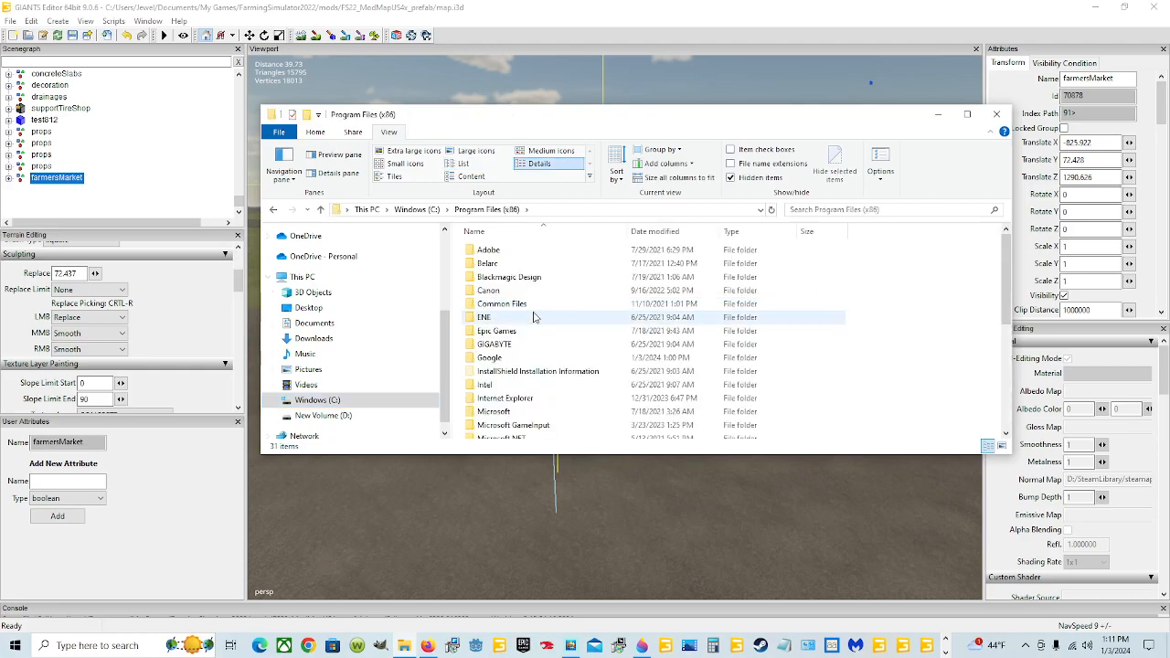
pyautogui.scroll(-5, 530, 347)
pyautogui.doubleClick(512, 325)
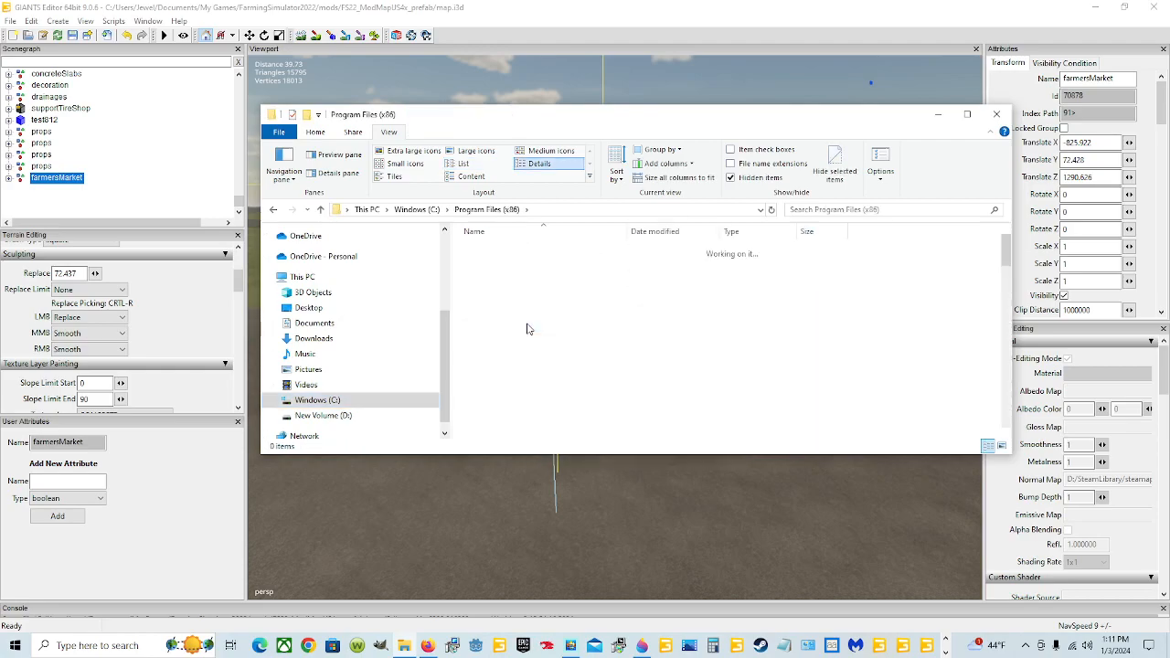
pyautogui.scroll(-5, 532, 373)
pyautogui.scroll(3, 519, 256)
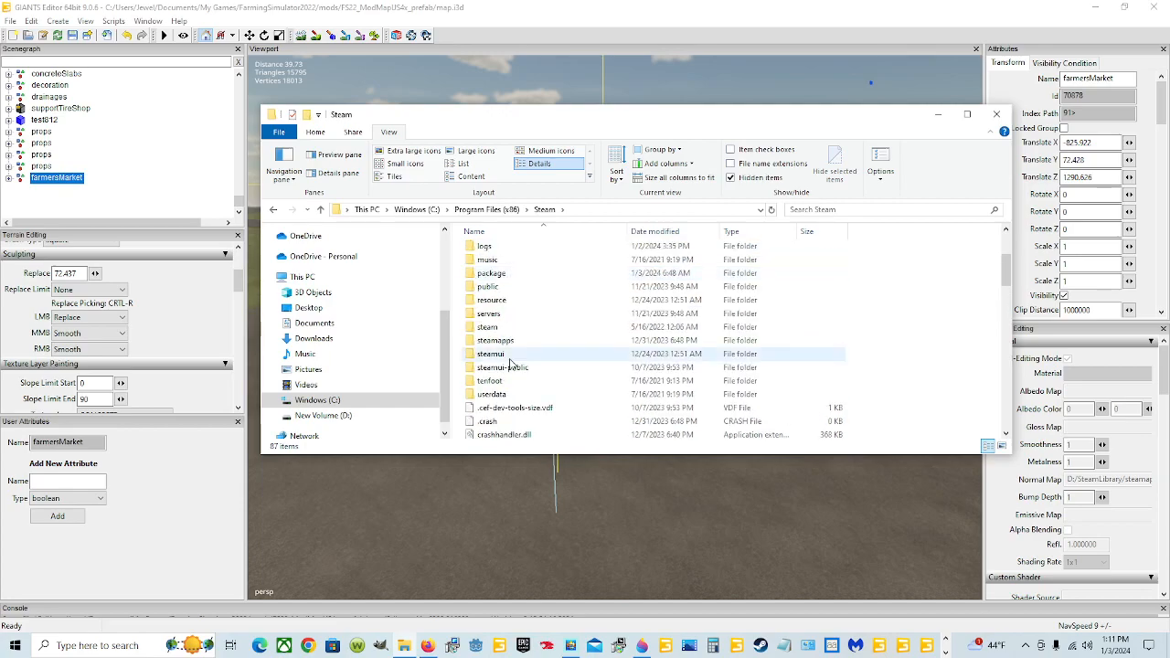
pyautogui.doubleClick(514, 339)
pyautogui.doubleClick(533, 252)
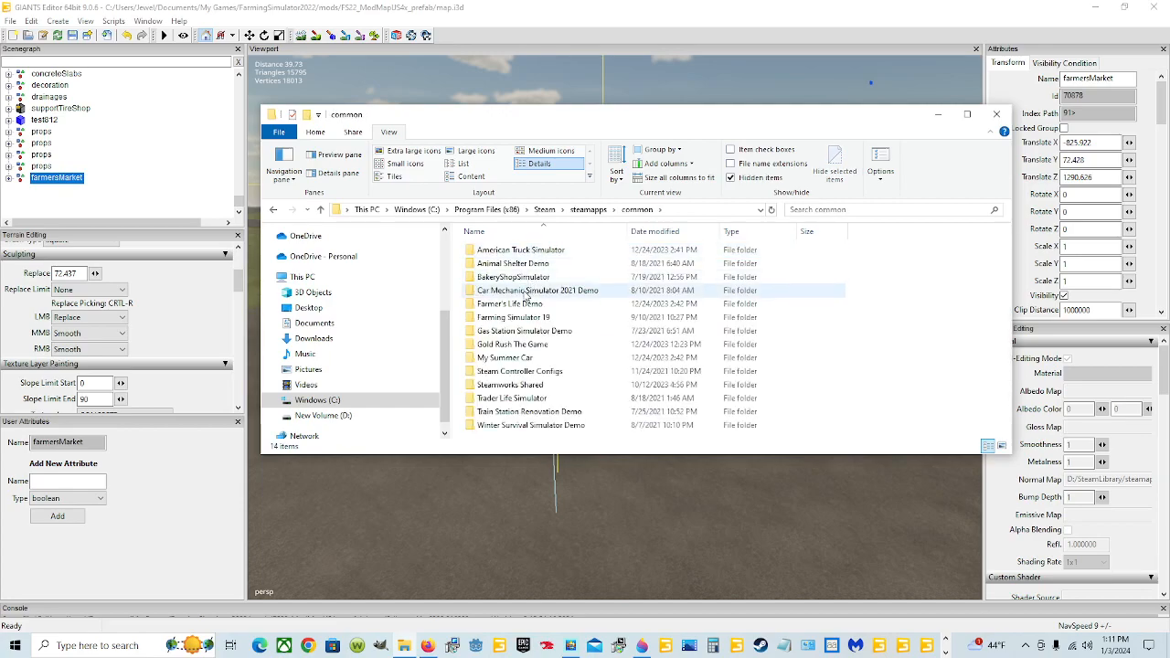
pyautogui.doubleClick(514, 314)
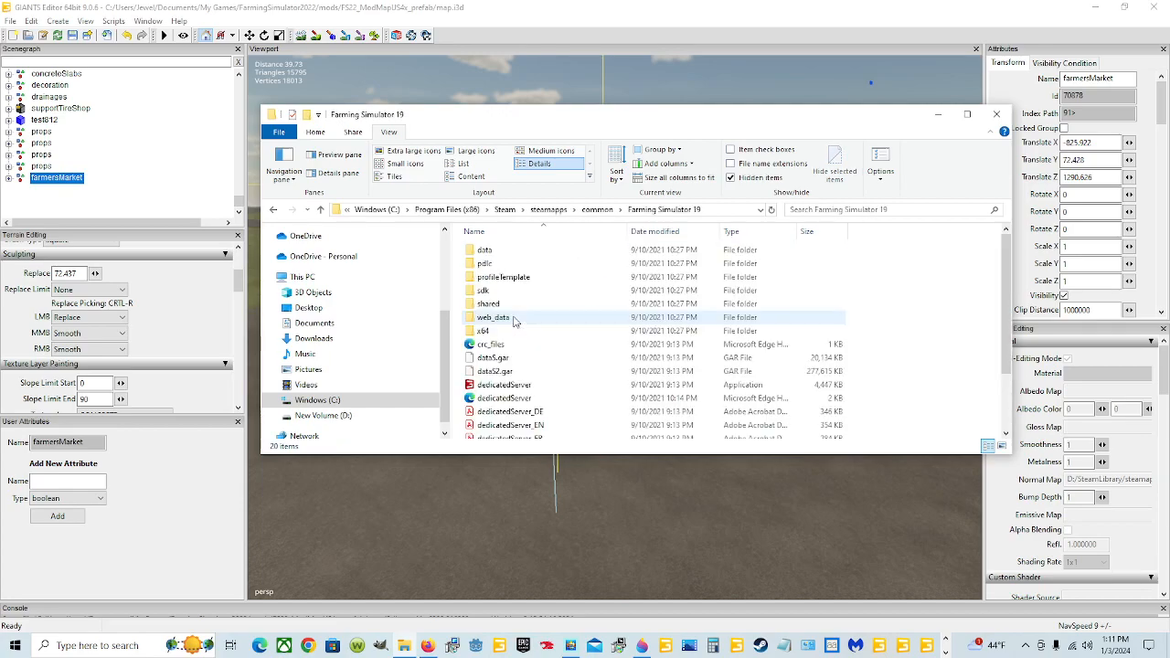
pyautogui.doubleClick(519, 252)
pyautogui.click(385, 400)
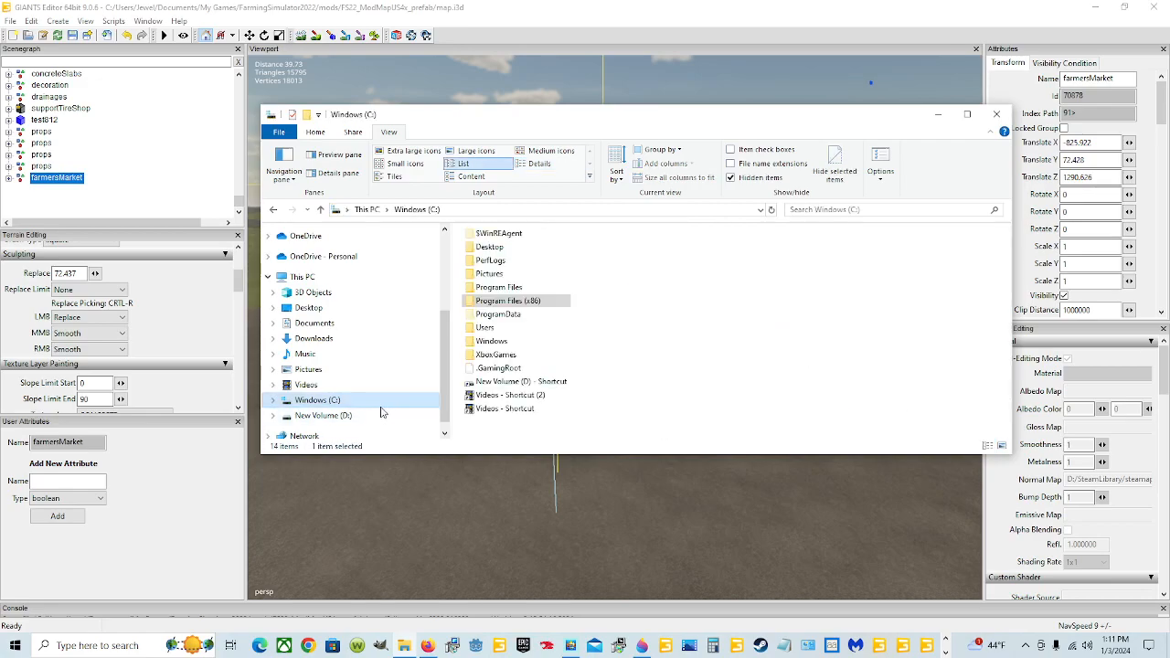
# Step: Open the Farming Simulator 22 data\maps\mapUS folder inside SteamLibrary\steamapps\common on the D: drive
pyautogui.click(378, 415)
pyautogui.scroll(-2, 612, 398)
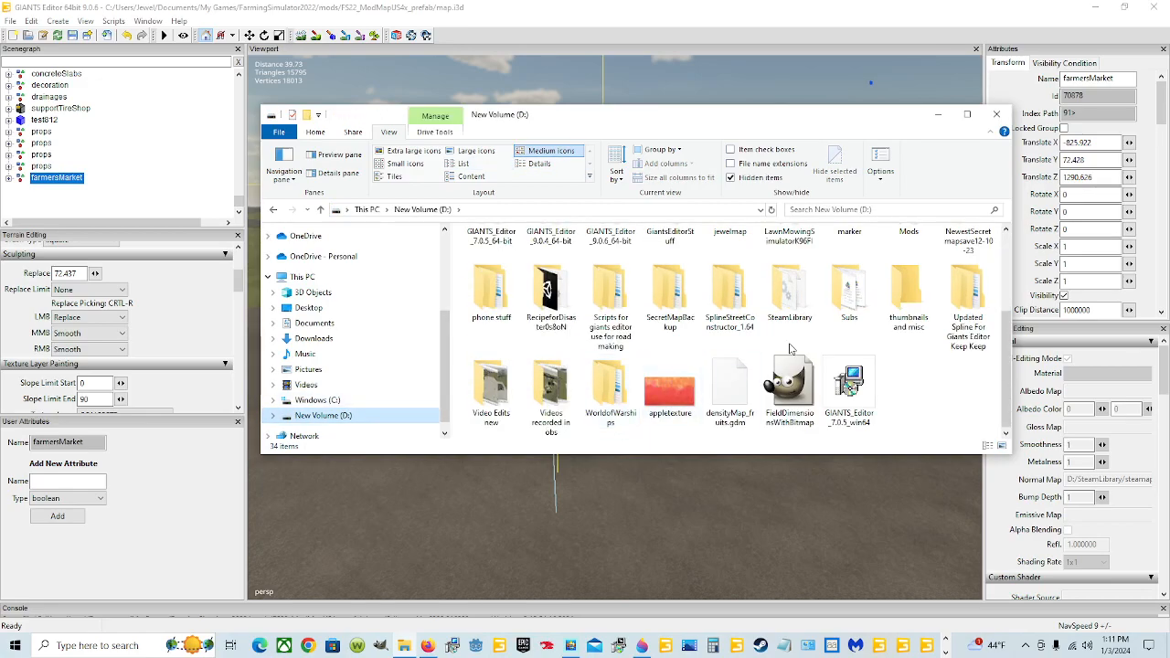
pyautogui.doubleClick(793, 295)
pyautogui.doubleClick(495, 250)
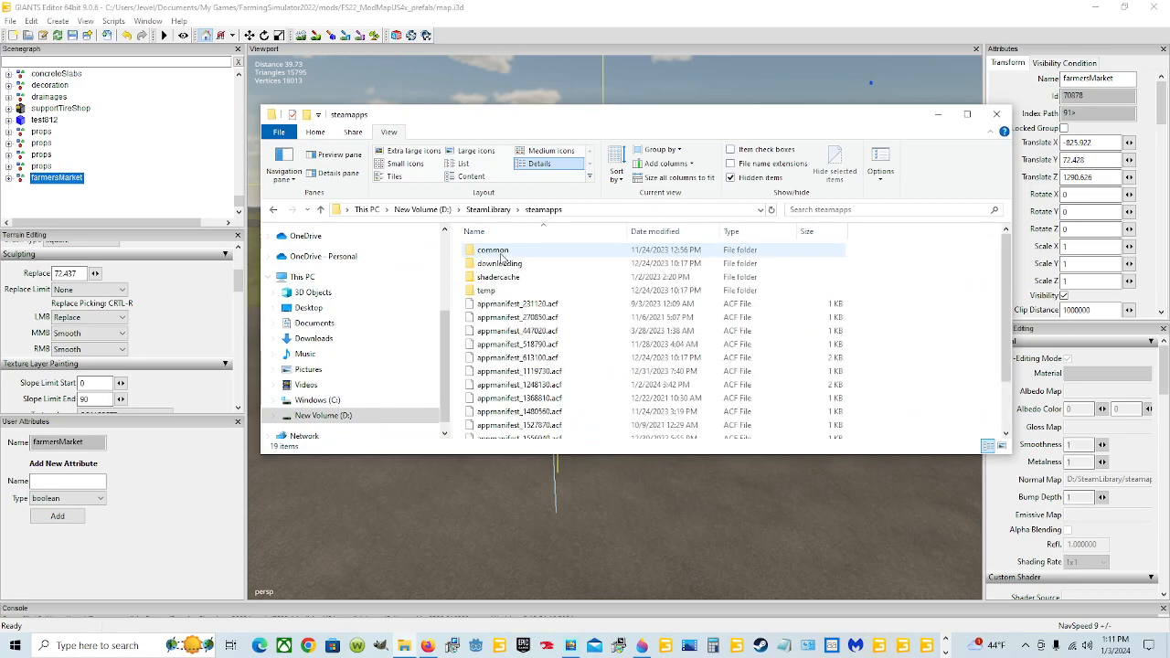
pyautogui.doubleClick(494, 250)
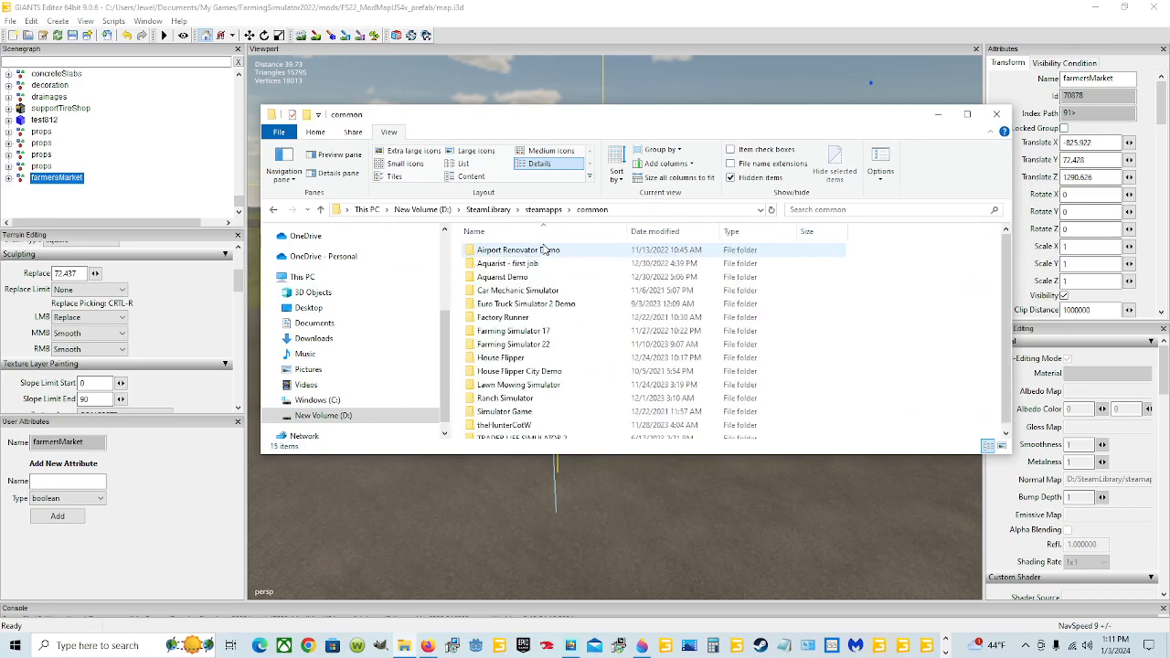
pyautogui.doubleClick(513, 344)
pyautogui.click(522, 254)
pyautogui.doubleClick(521, 255)
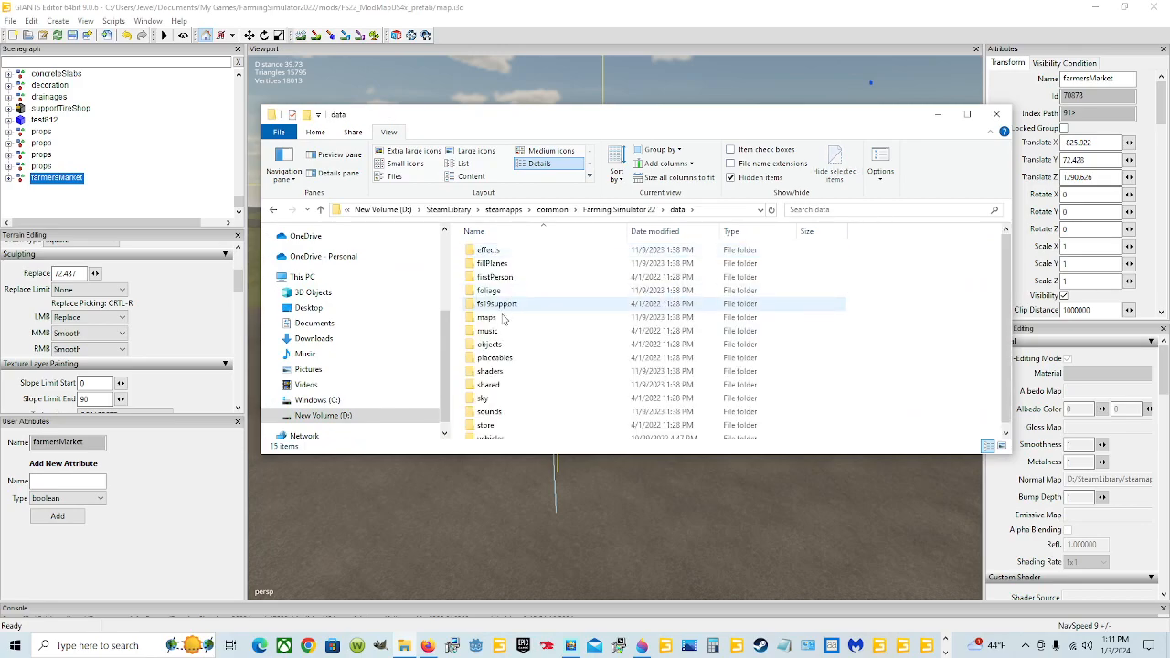
pyautogui.doubleClick(501, 316)
pyautogui.click(527, 277)
pyautogui.doubleClick(526, 277)
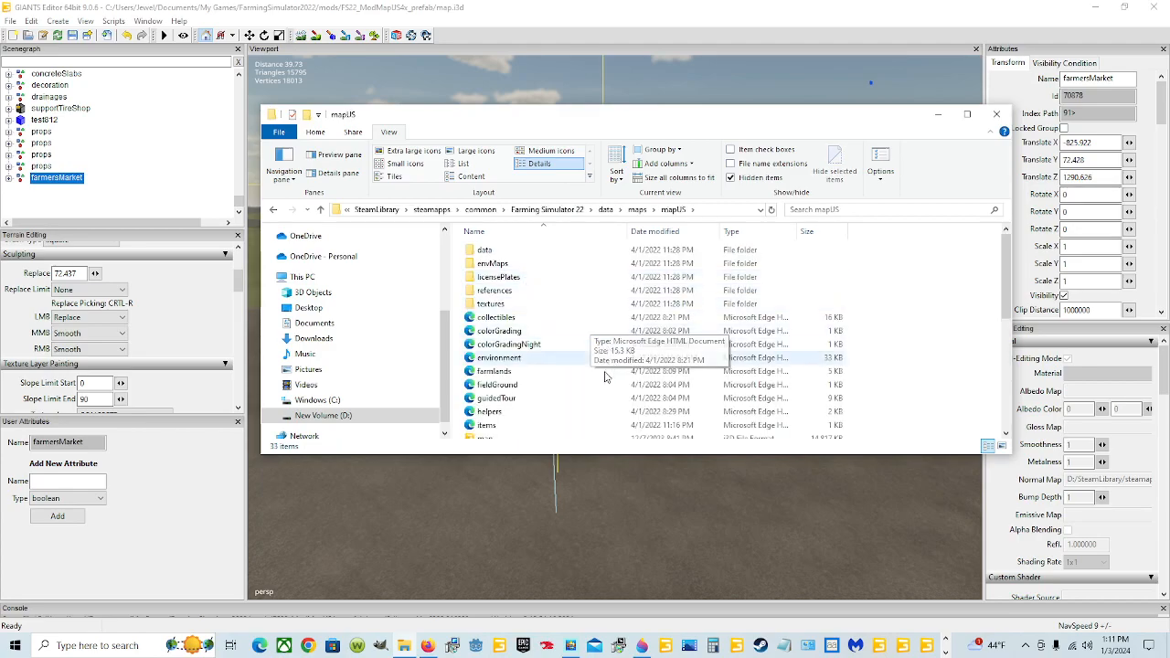
# Step: Open the mapUS placeables file in Notepad++
pyautogui.scroll(-4, 604, 377)
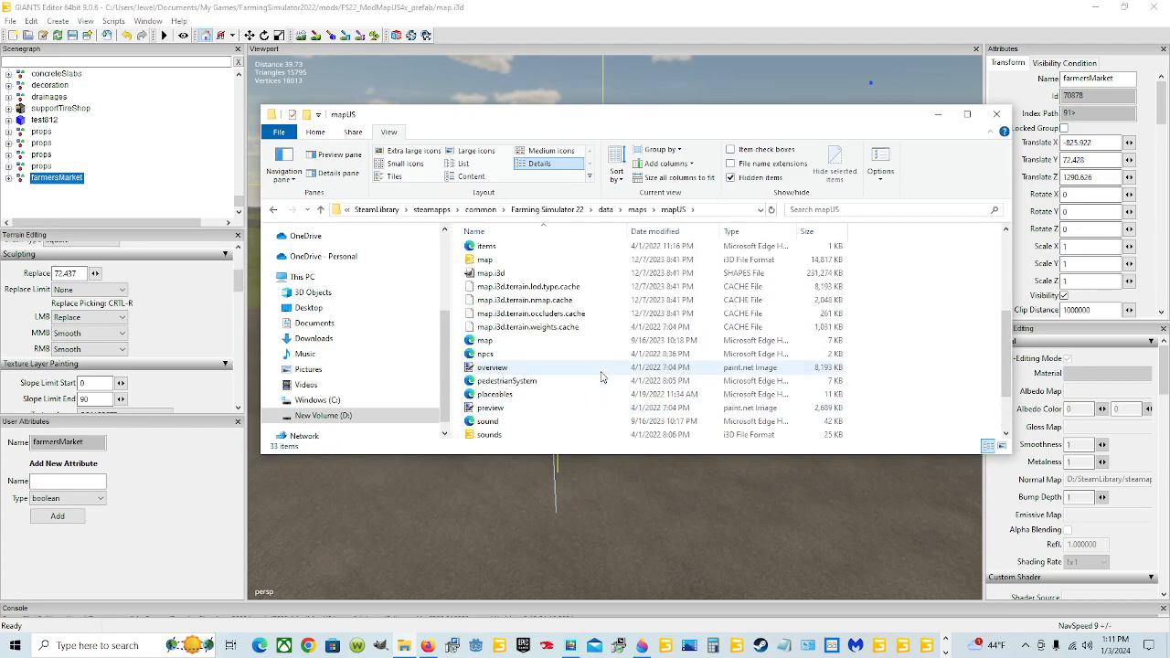
pyautogui.click(505, 399)
pyautogui.scroll(-2, 509, 393)
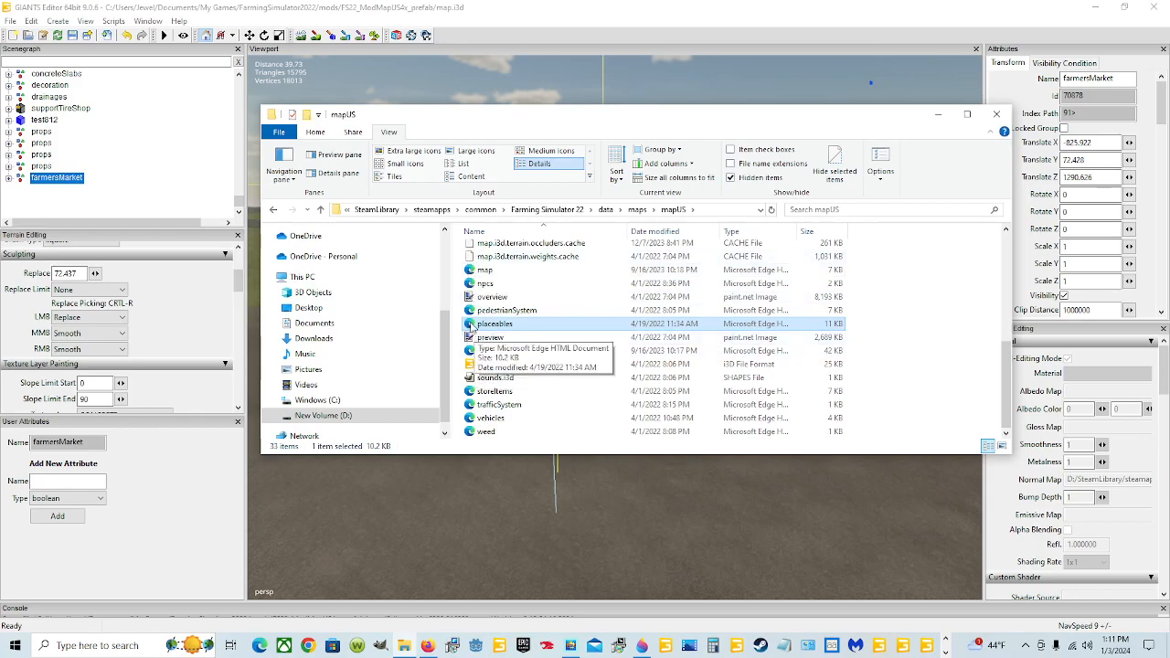
pyautogui.rightClick(552, 327)
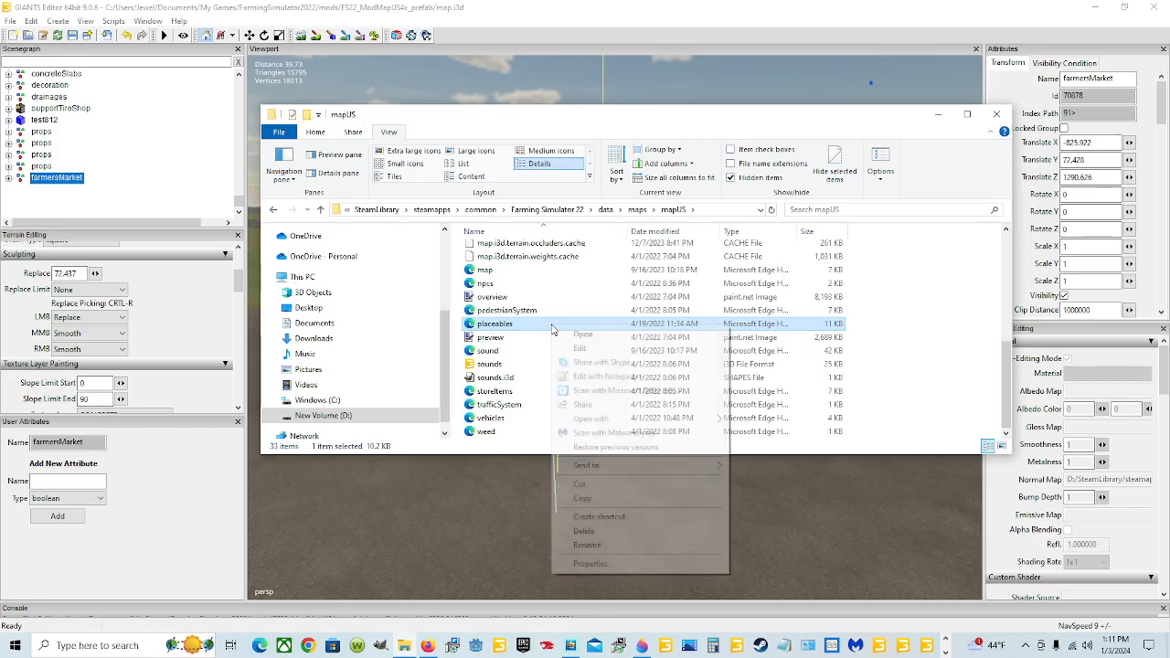
pyautogui.click(582, 376)
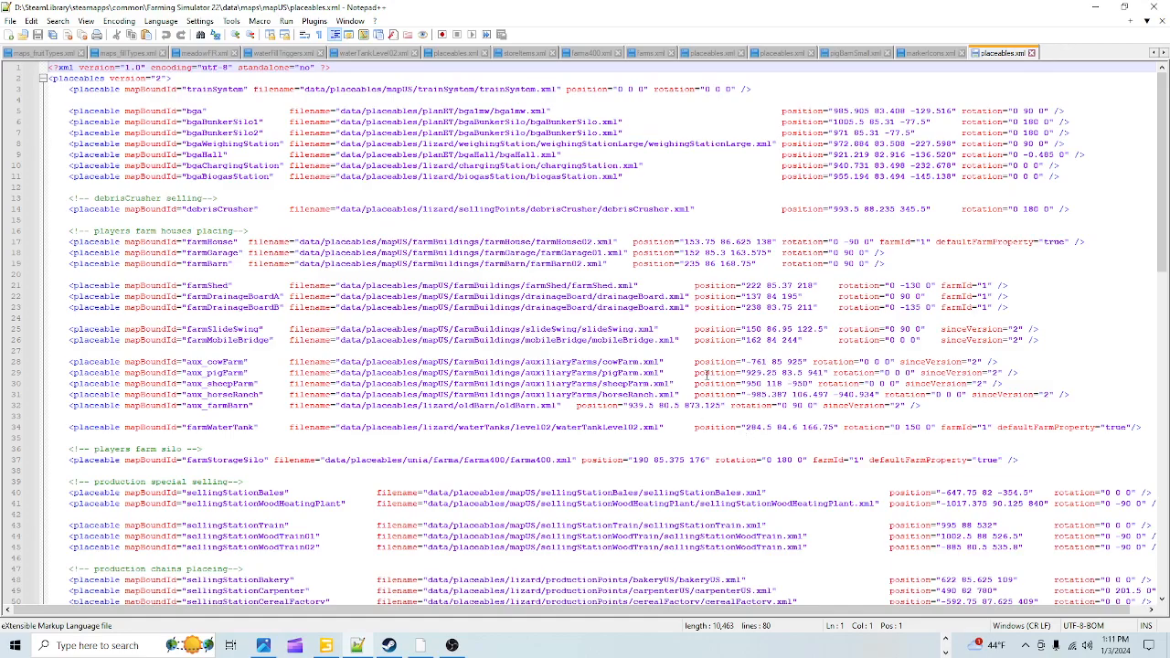
# Step: Review the production and selling station entries in placeables.xml, and minimize the editor
pyautogui.scroll(-6, 662, 437)
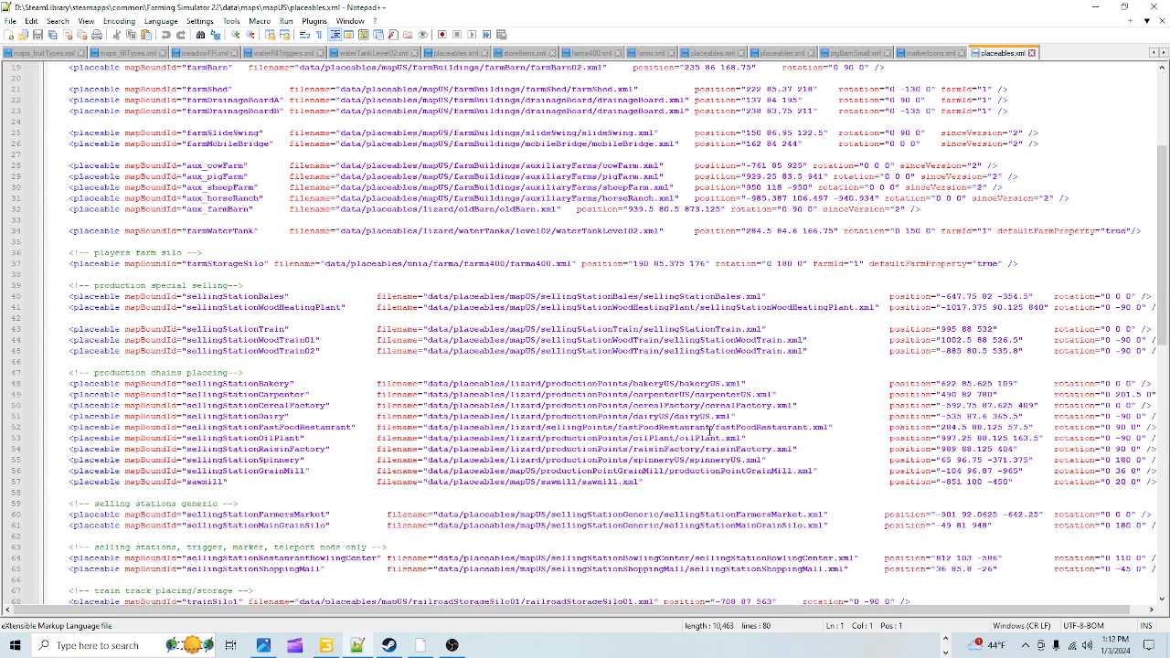
pyautogui.click(709, 428)
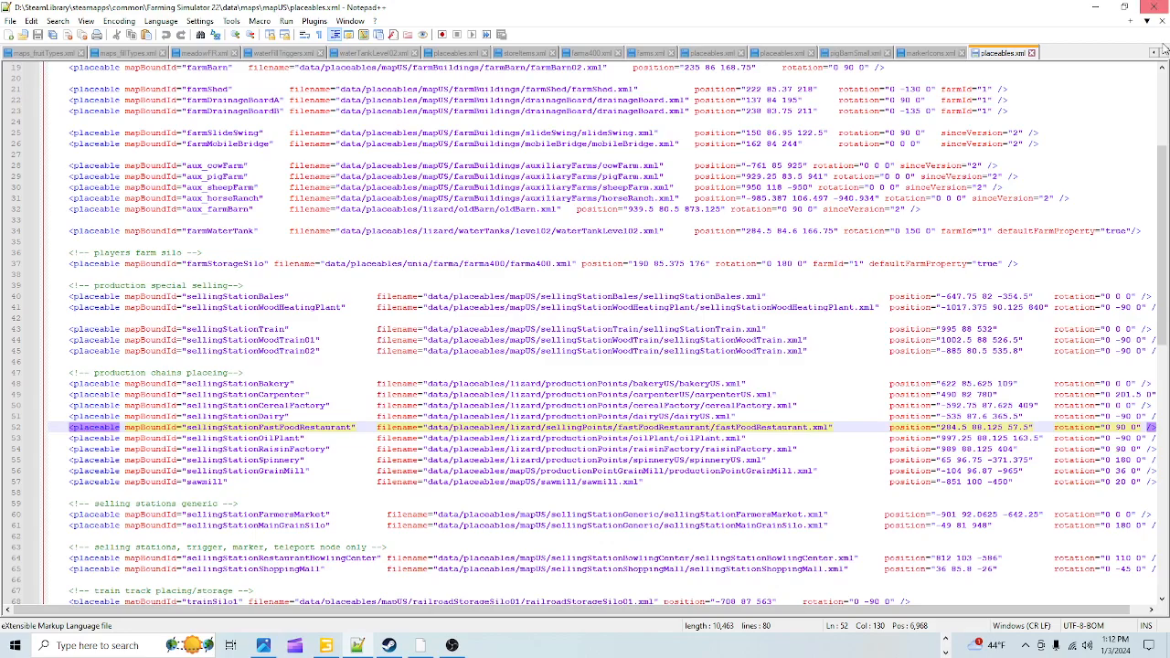
pyautogui.click(1094, 8)
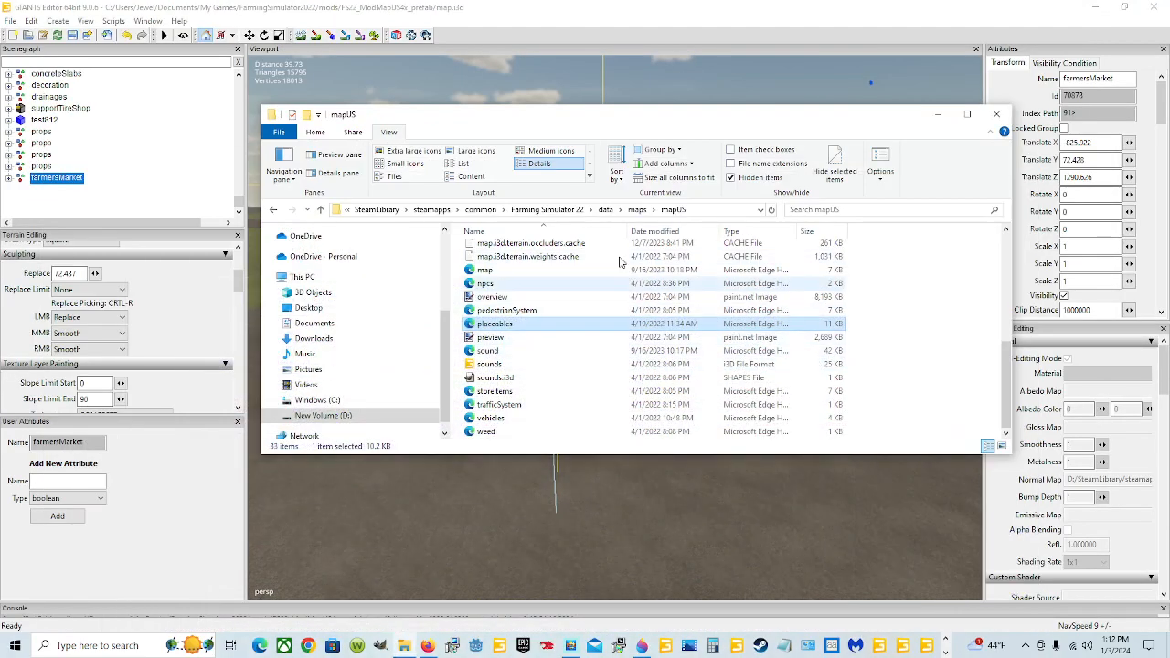
# Step: Open the placeables file from the mapFR folder of the base maps in Notepad++
pyautogui.click(637, 209)
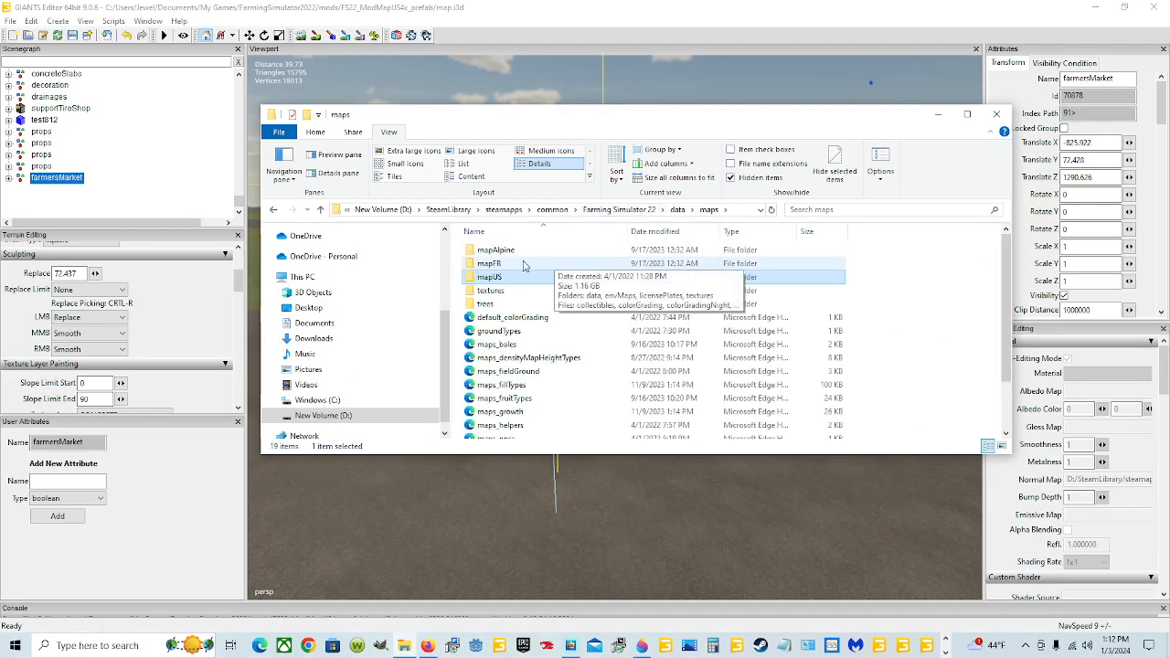
pyautogui.doubleClick(493, 263)
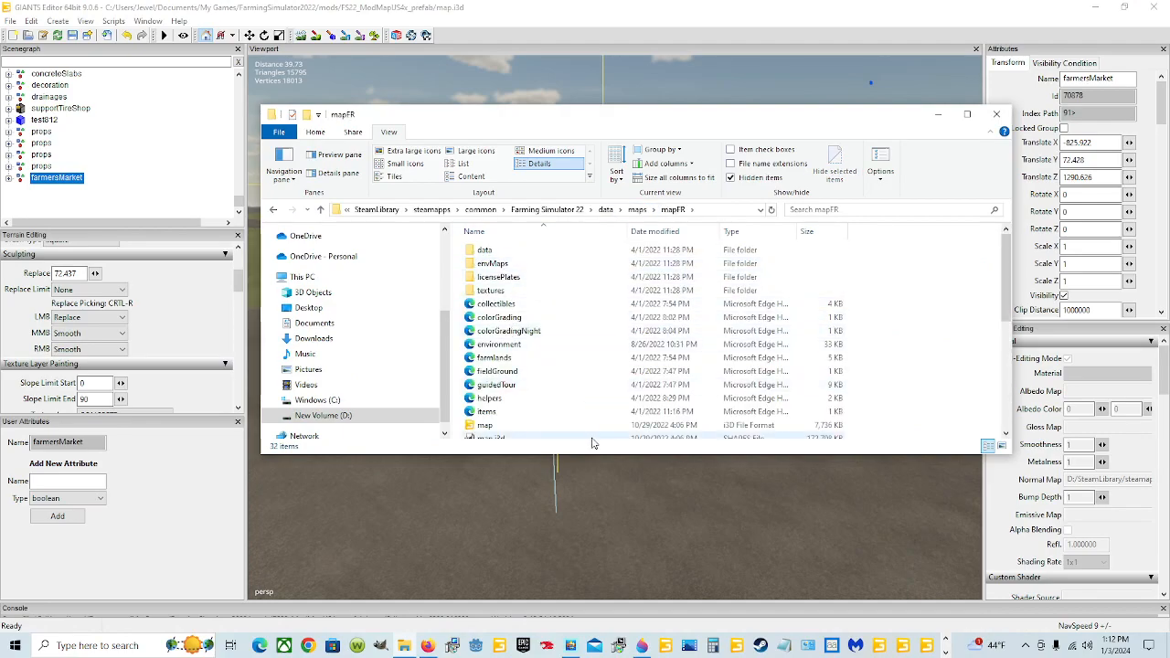
pyautogui.scroll(-5, 526, 391)
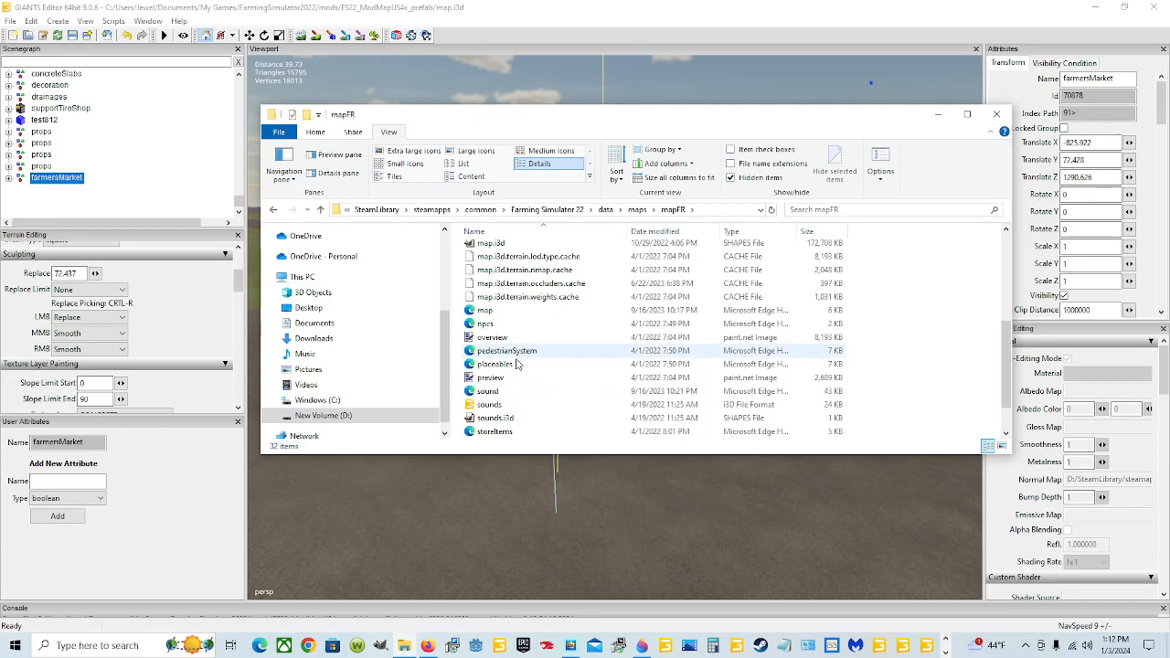
pyautogui.rightClick(516, 364)
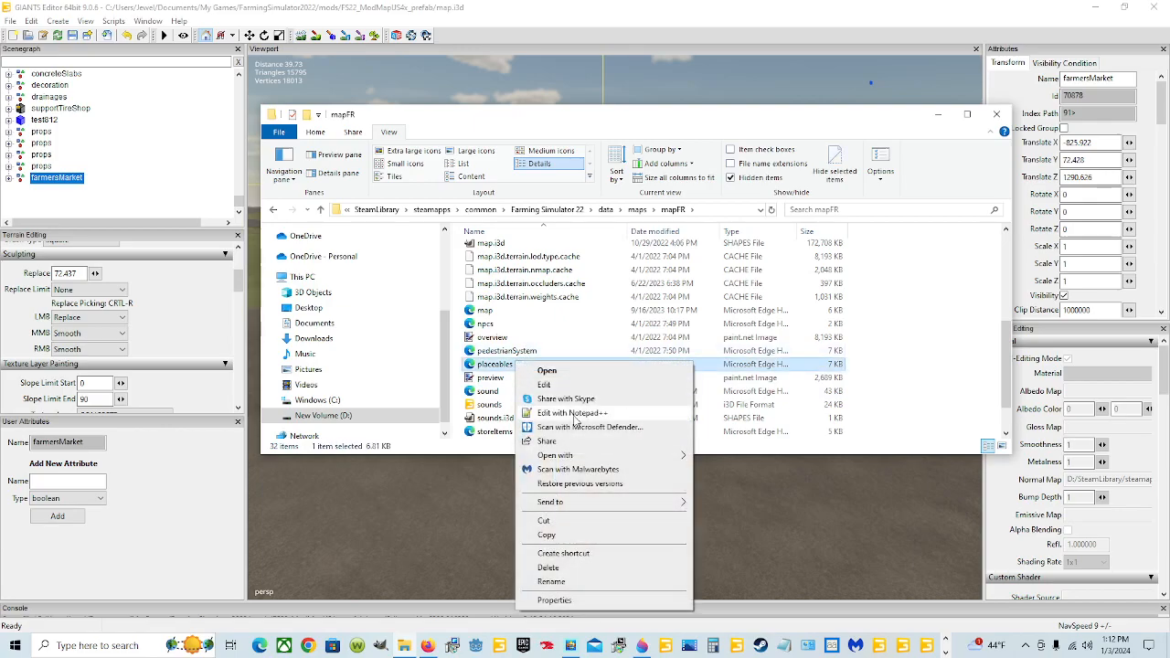
pyautogui.click(571, 412)
# Step: Review the selling station and production entries in the mapFR placeables.xml, and minimize the editor
pyautogui.scroll(1, 575, 416)
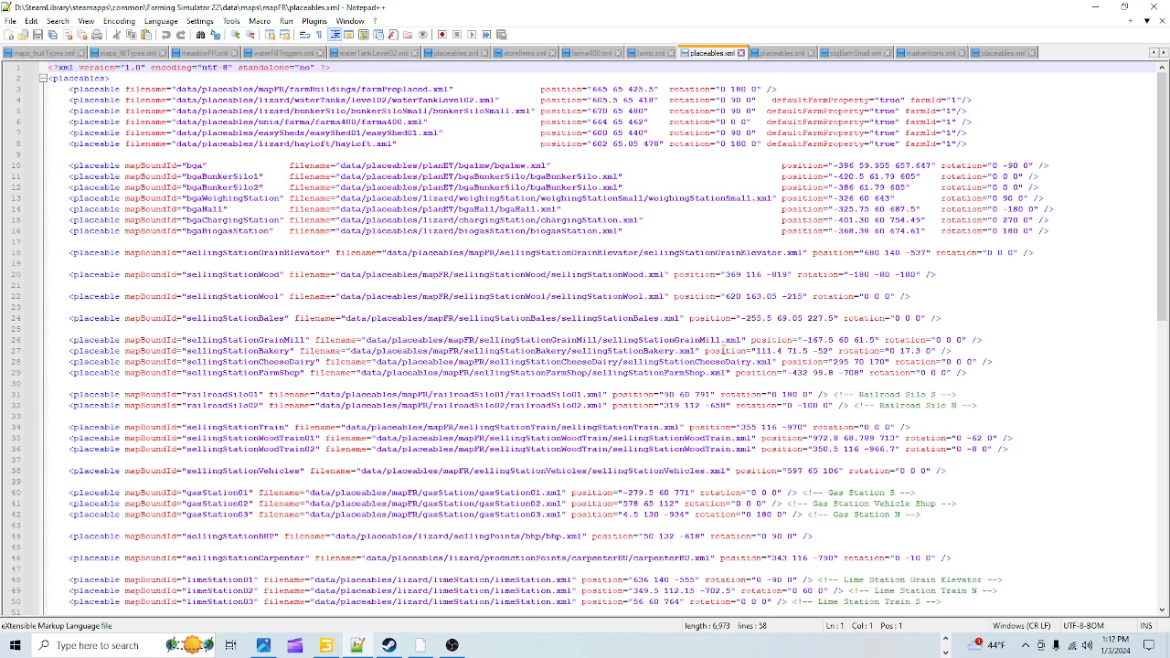
pyautogui.scroll(-2, 622, 388)
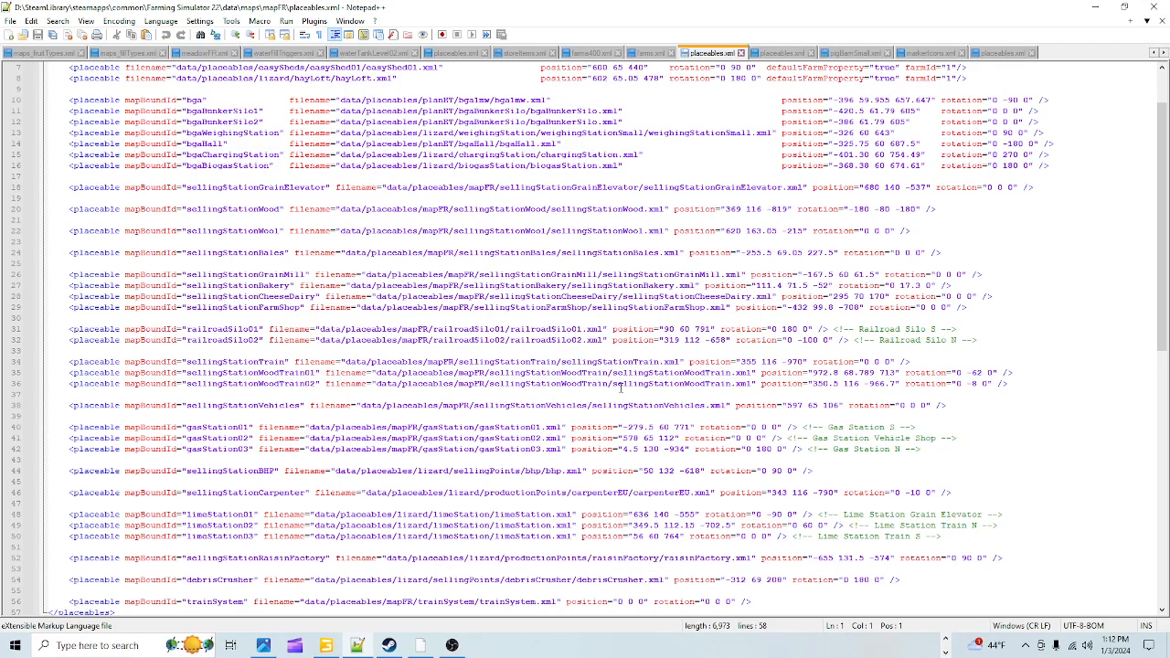
pyautogui.scroll(-3, 621, 387)
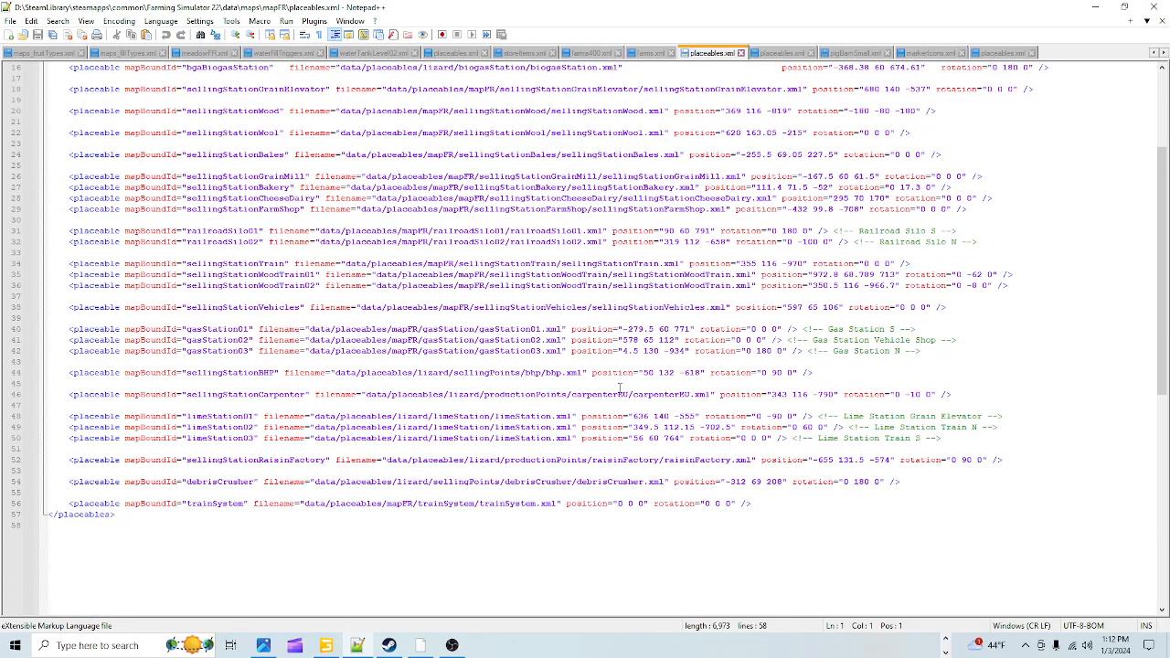
pyautogui.scroll(5, 535, 475)
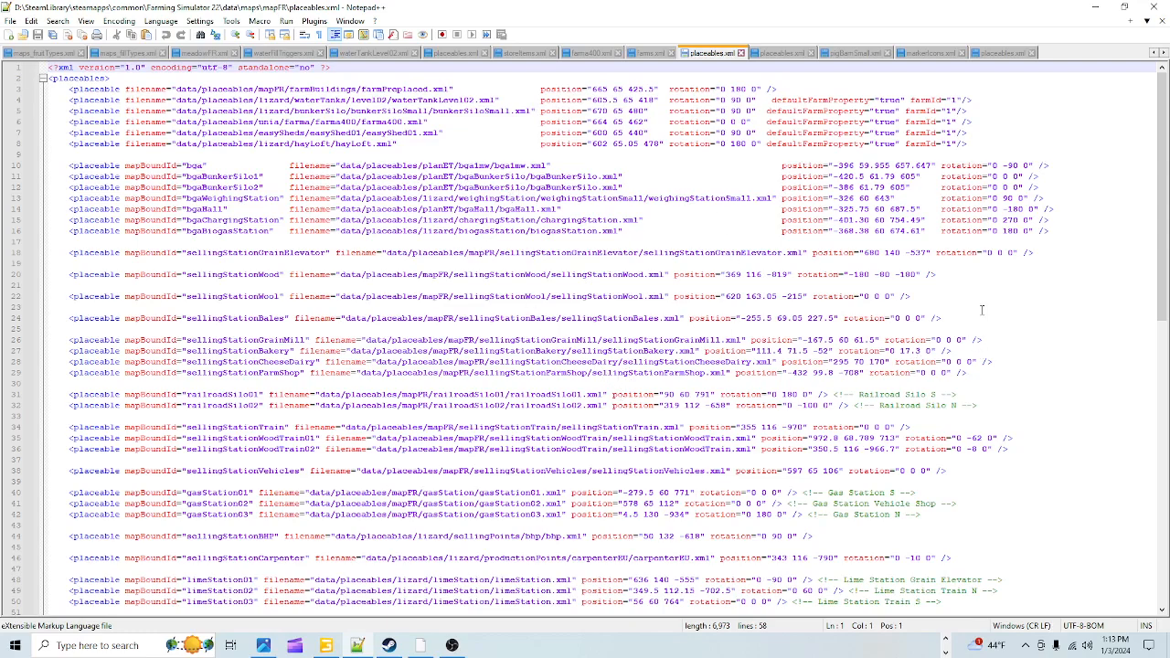
pyautogui.click(1095, 7)
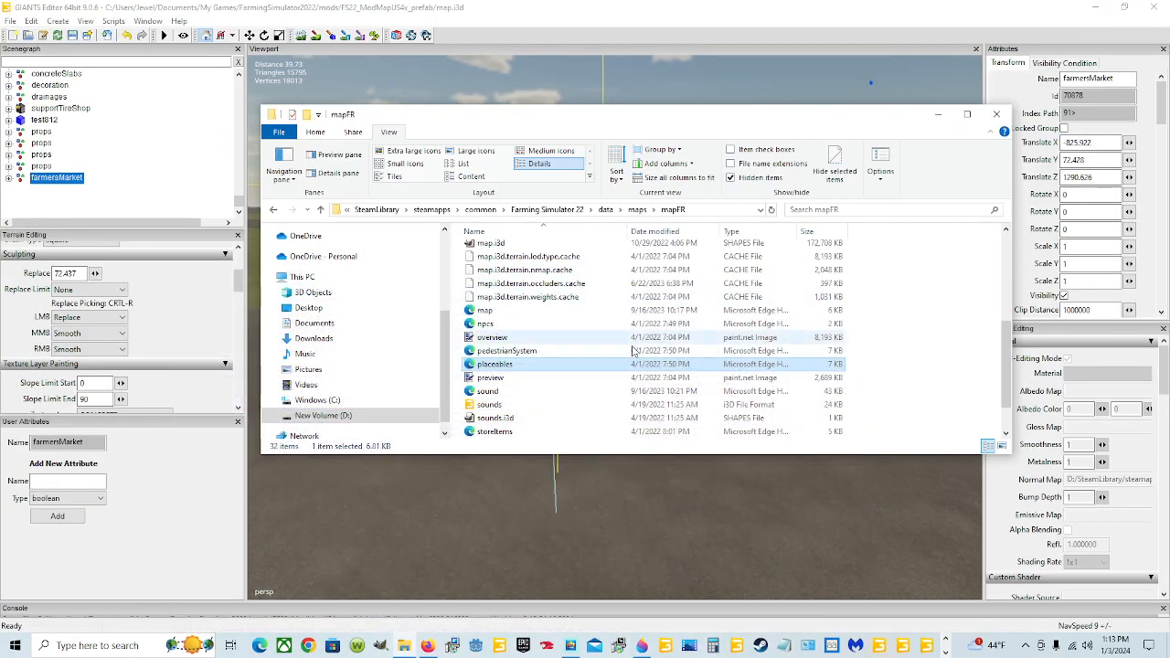
# Step: Open the placeables file from the mapAlpine folder of the base maps in Notepad++
pyautogui.click(637, 209)
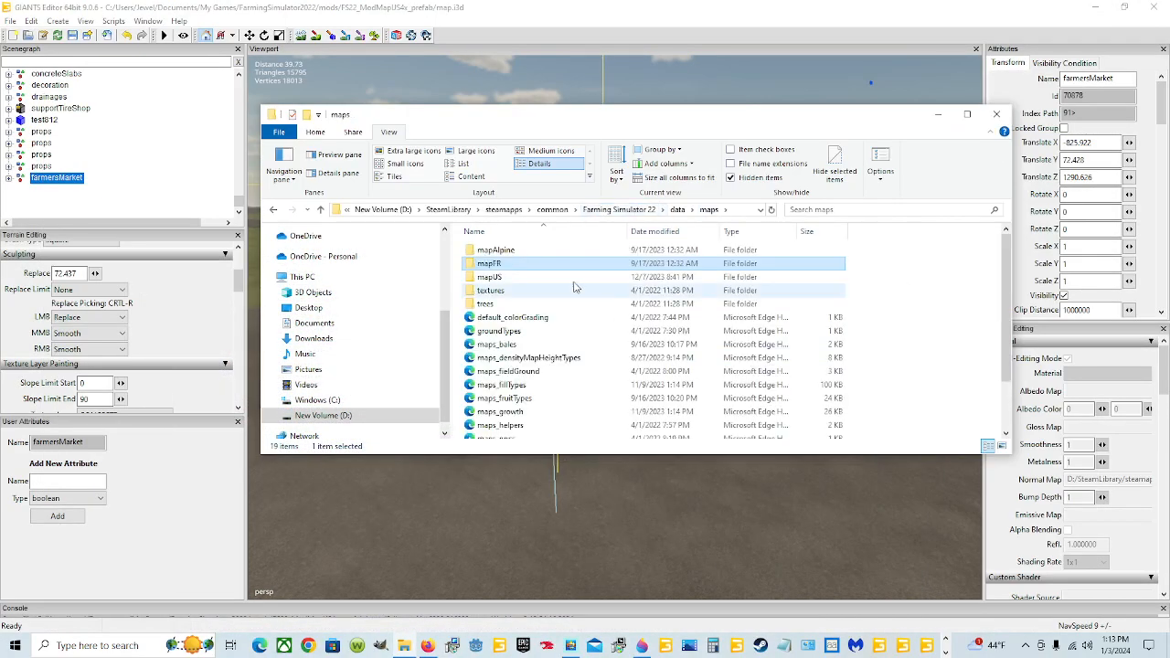
pyautogui.click(540, 248)
pyautogui.doubleClick(539, 248)
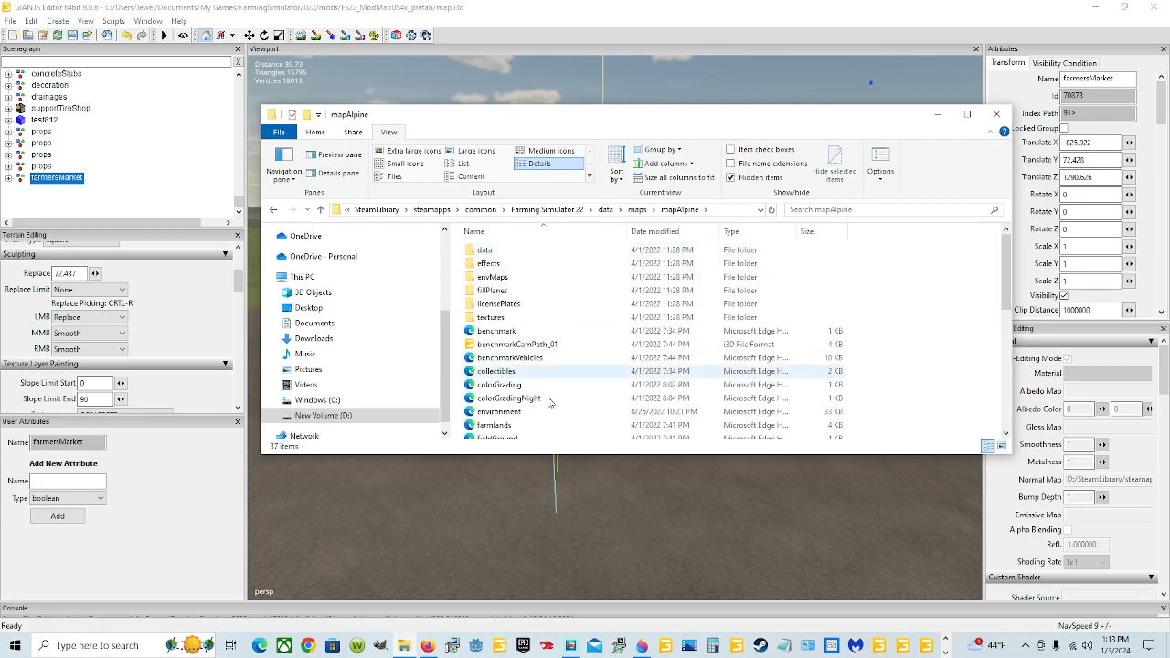
pyautogui.scroll(-5, 535, 358)
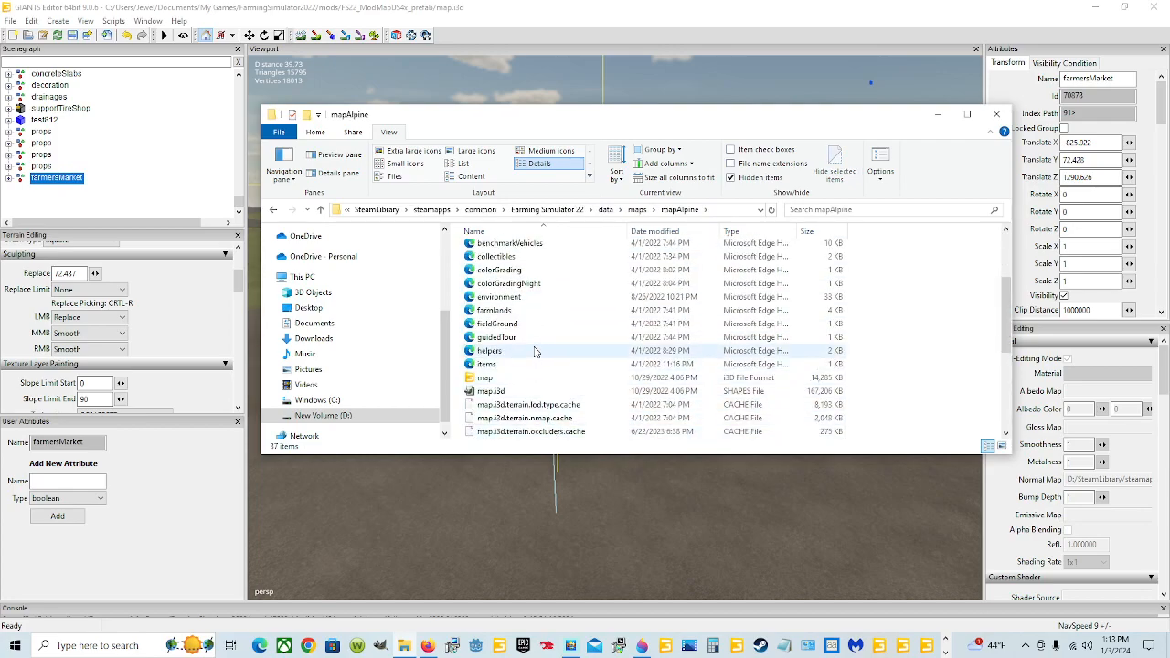
pyautogui.scroll(3, 535, 351)
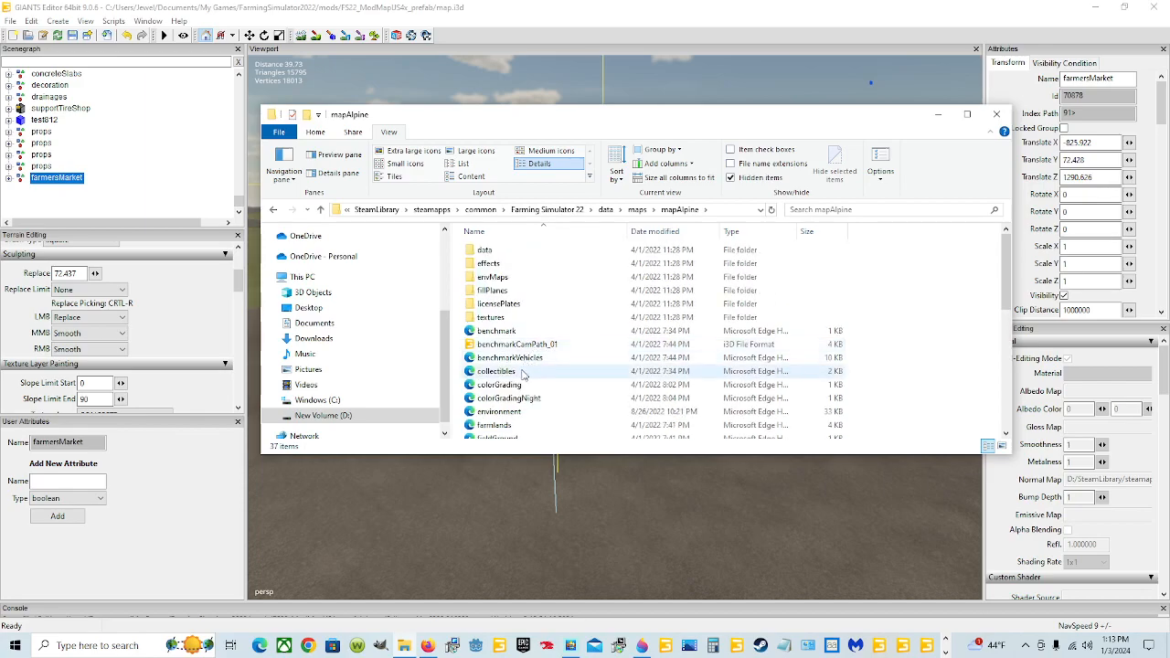
pyautogui.scroll(-2, 514, 384)
pyautogui.scroll(-4, 514, 391)
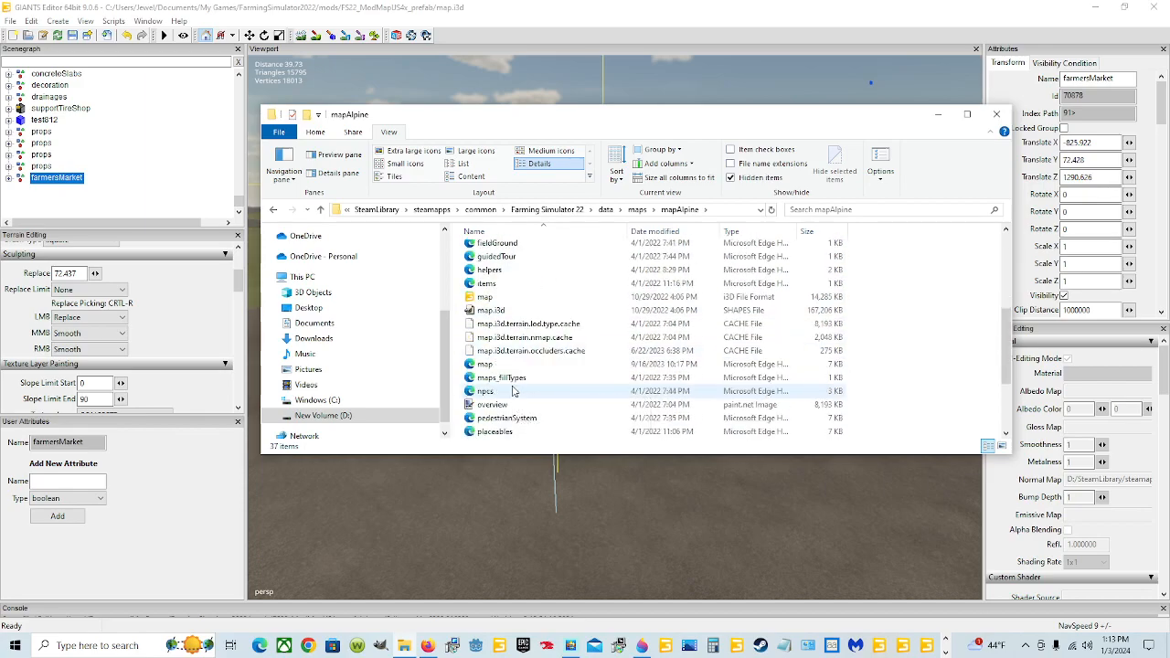
pyautogui.rightClick(514, 391)
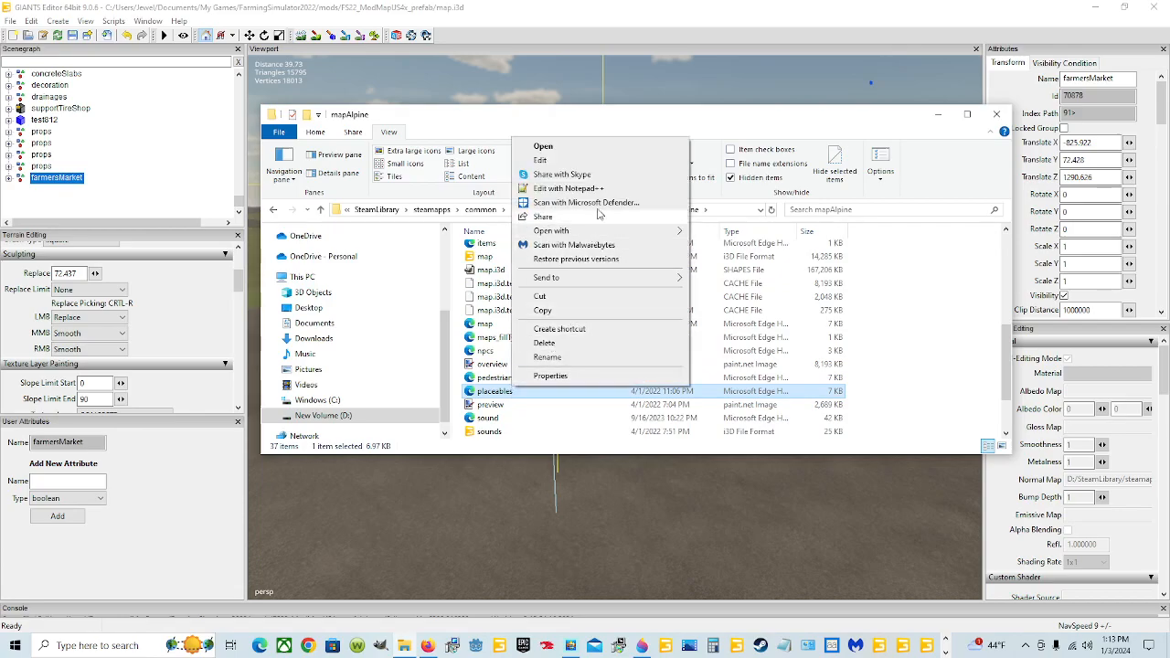
pyautogui.click(567, 188)
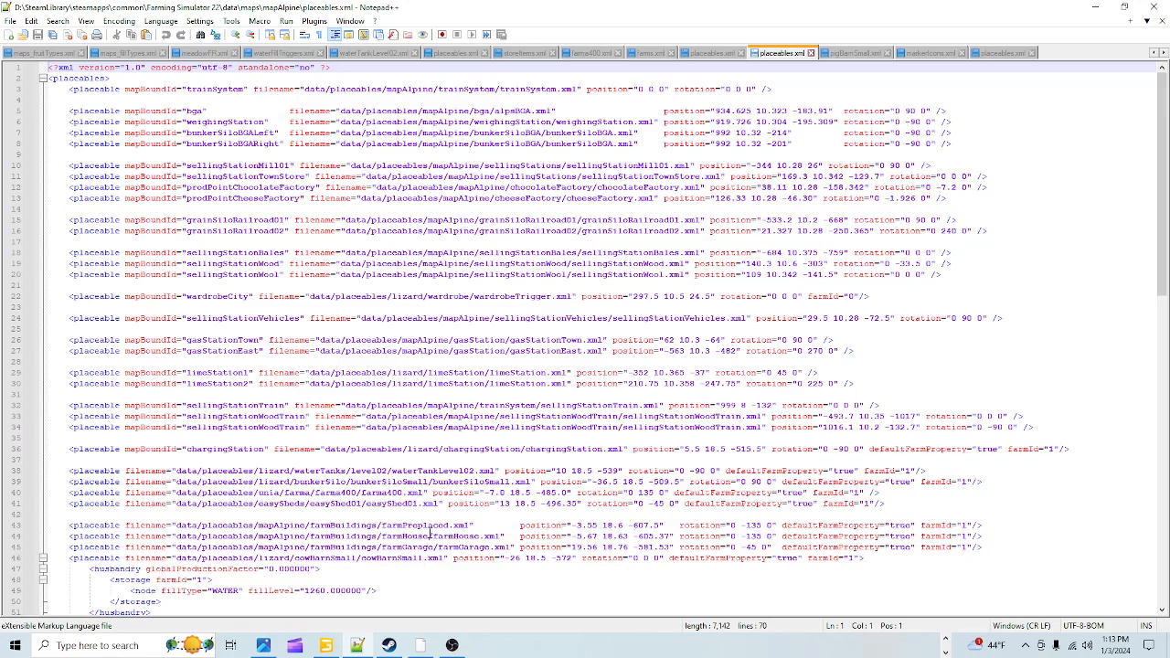
# Step: Examine the selling station, production and farm building entries in the mapAlpine placeables.xml
pyautogui.scroll(-9, 429, 537)
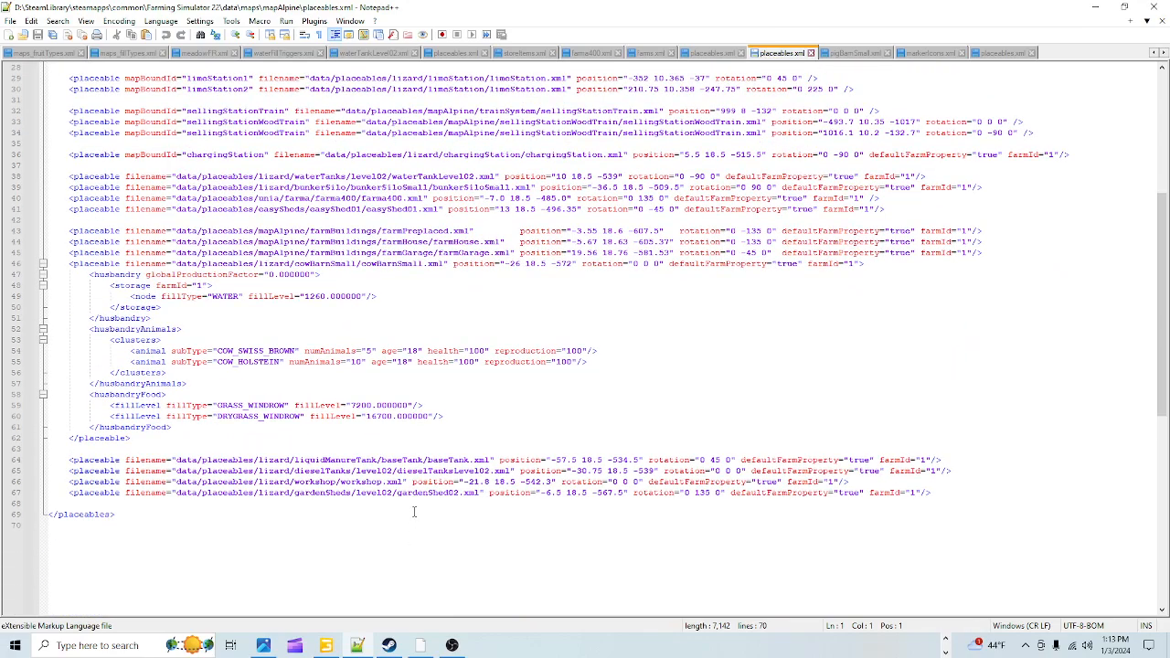
pyautogui.scroll(6, 427, 462)
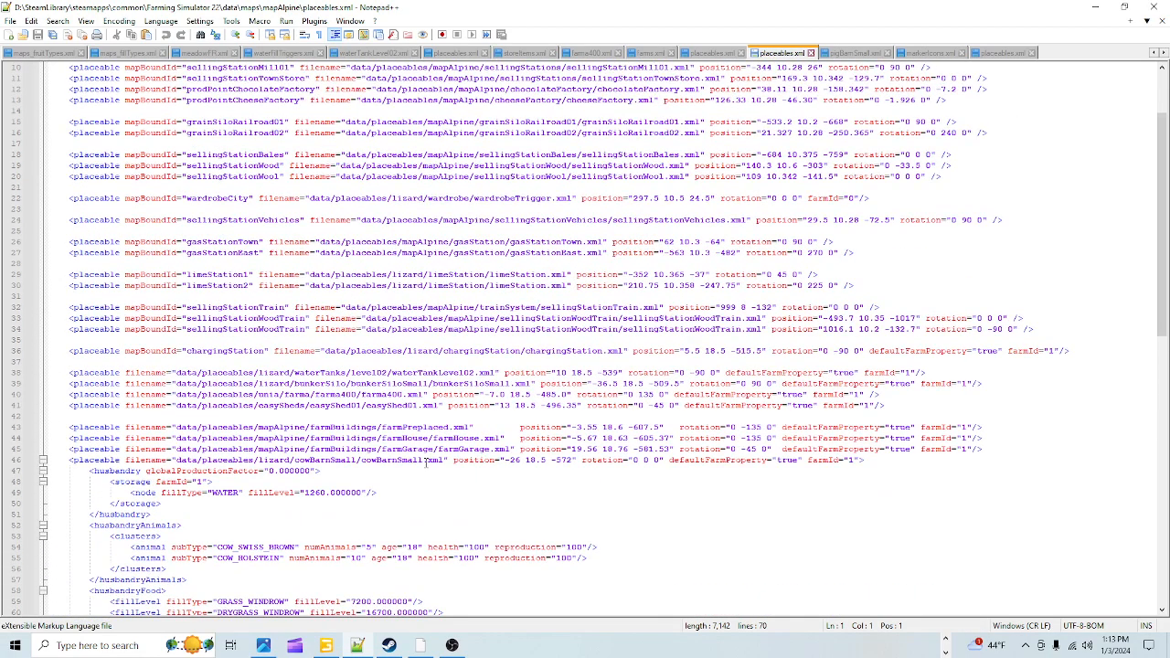
pyautogui.scroll(3, 416, 435)
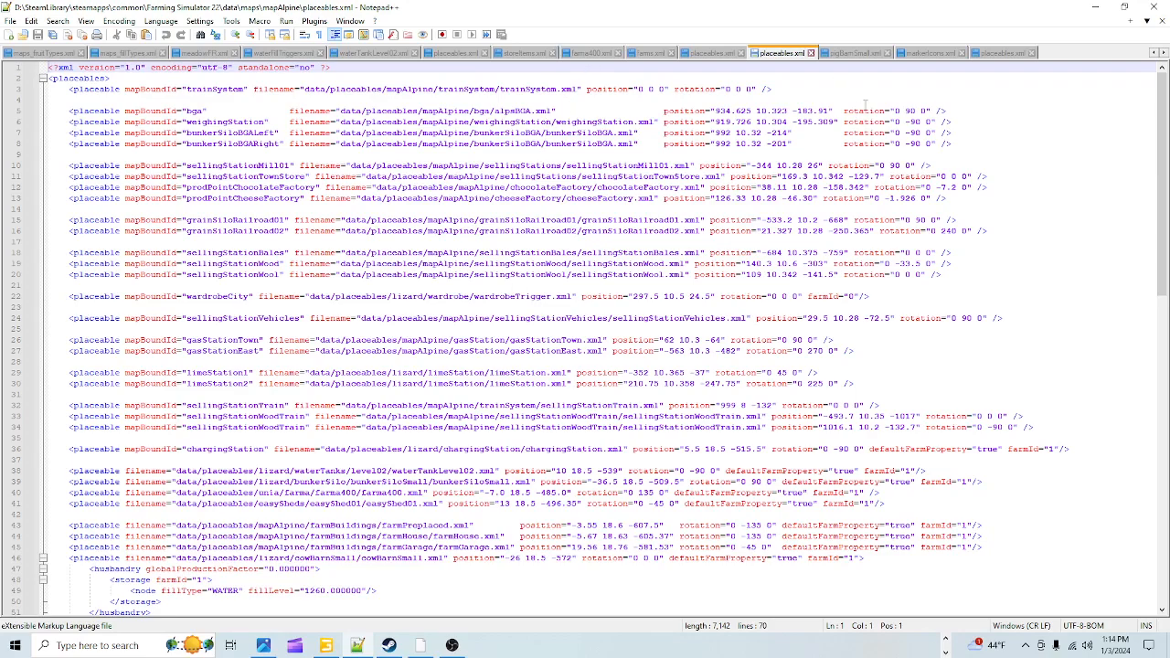
# Step: Close the mapAlpine and mapFR placeables files and minimize Notepad++
pyautogui.click(809, 54)
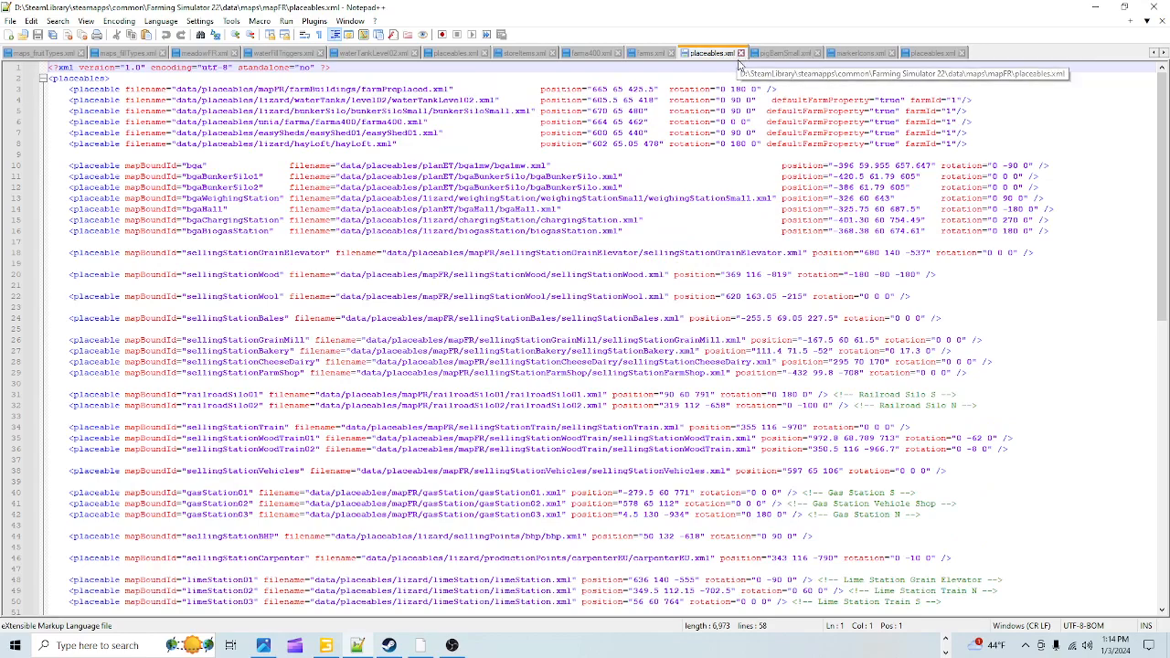
pyautogui.click(740, 54)
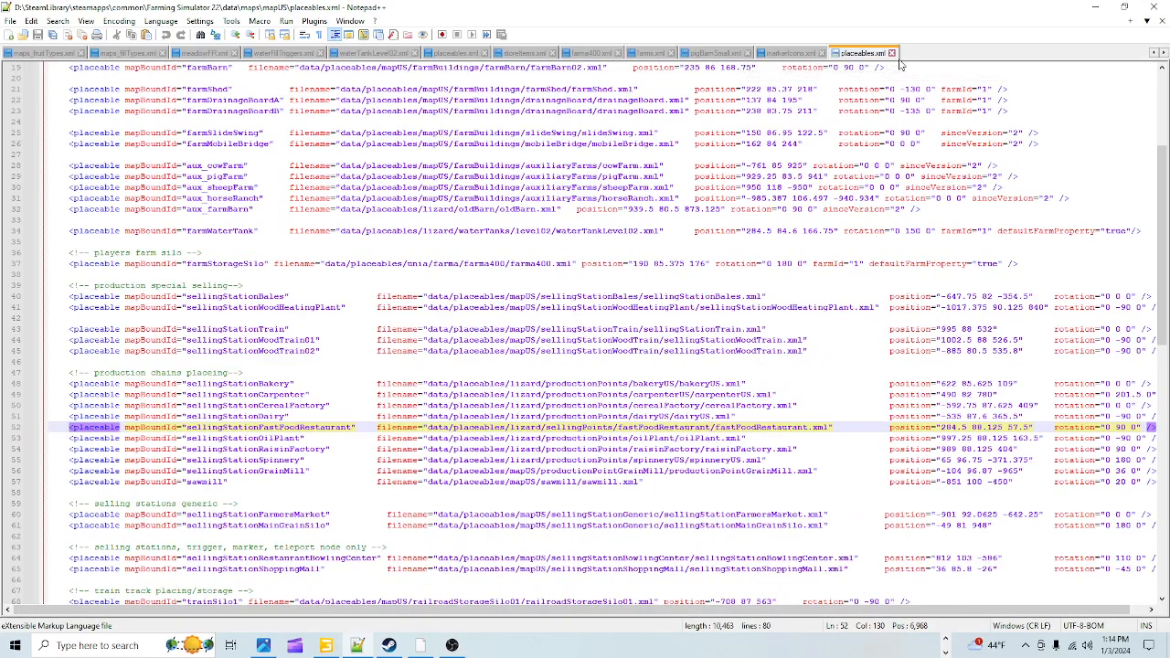
pyautogui.click(1094, 7)
pyautogui.scroll(2, 722, 269)
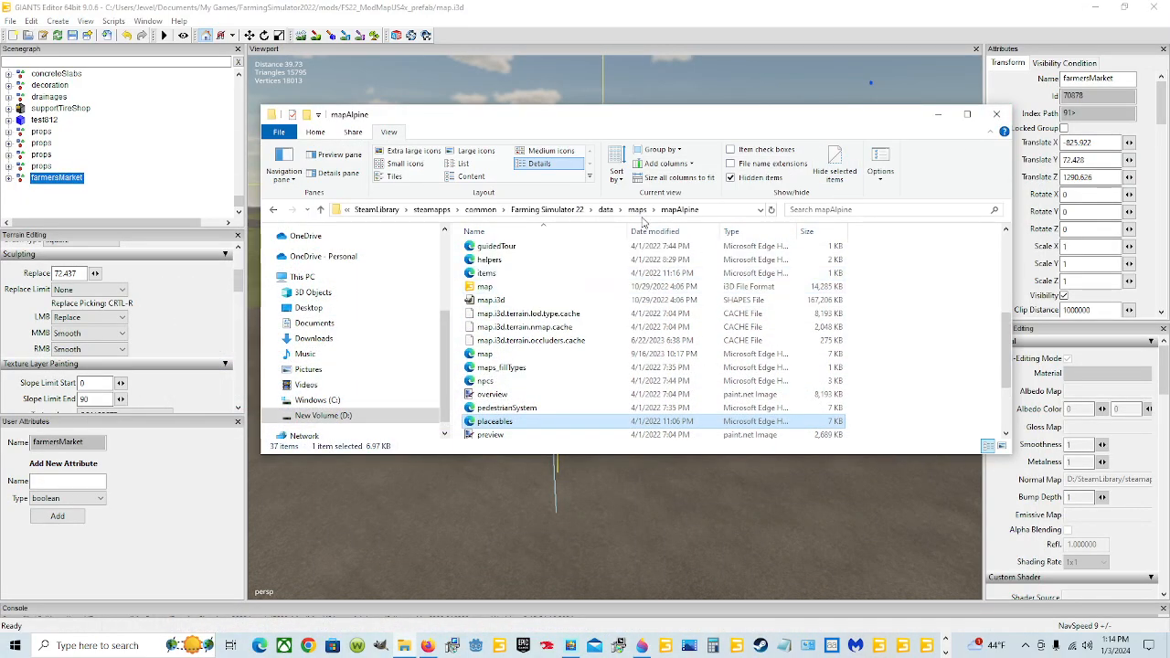
# Step: Return to the mapUS folder in File Explorer and open its placeables file in Notepad++
pyautogui.click(637, 209)
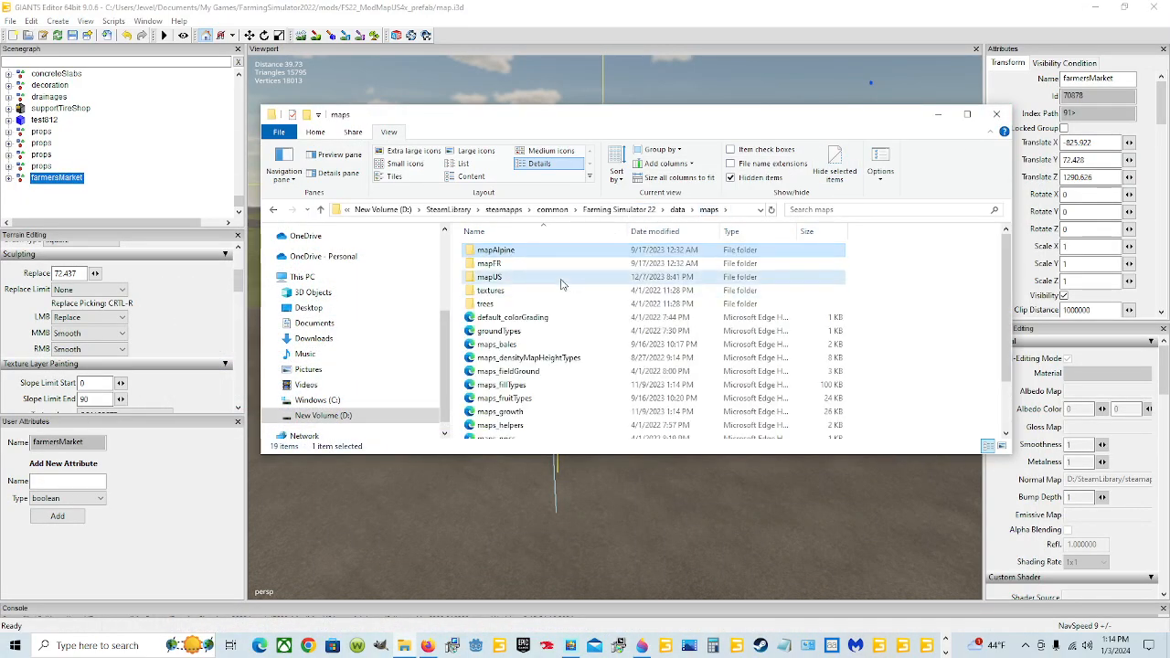
pyautogui.doubleClick(563, 278)
pyautogui.scroll(-5, 537, 366)
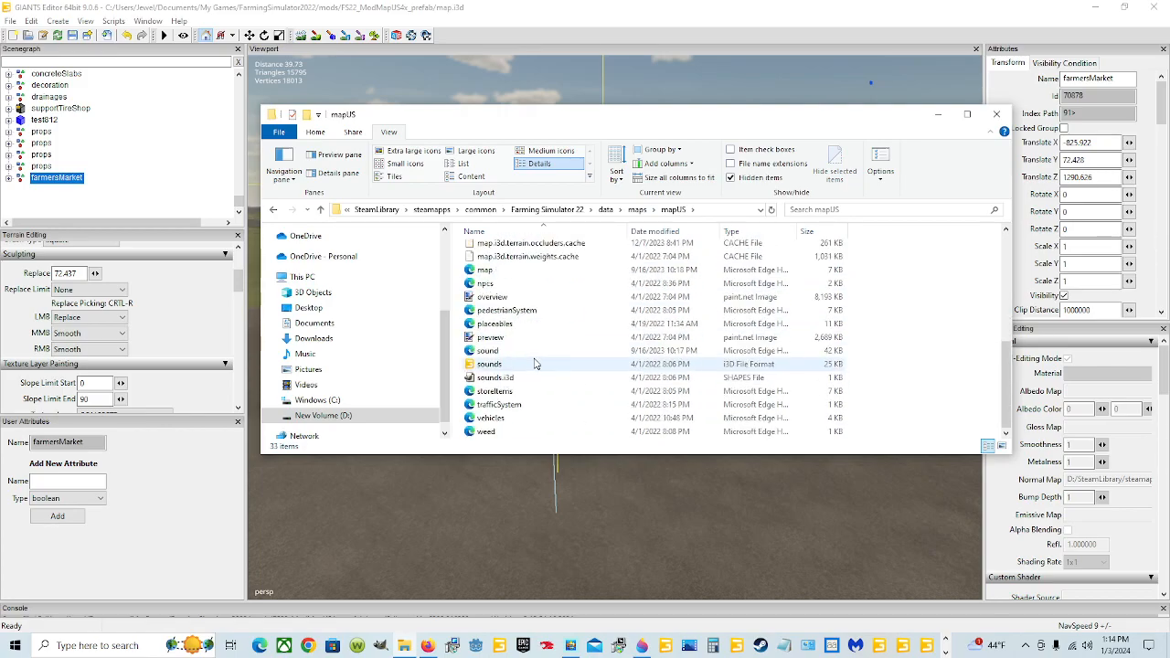
pyautogui.rightClick(544, 324)
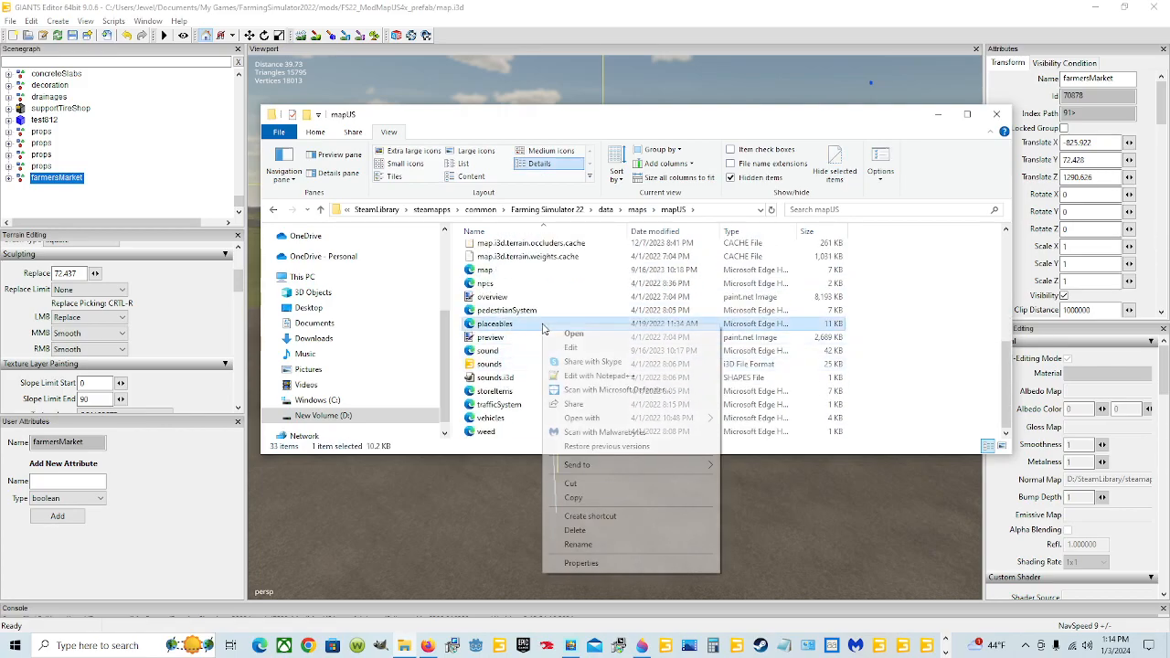
pyautogui.click(569, 377)
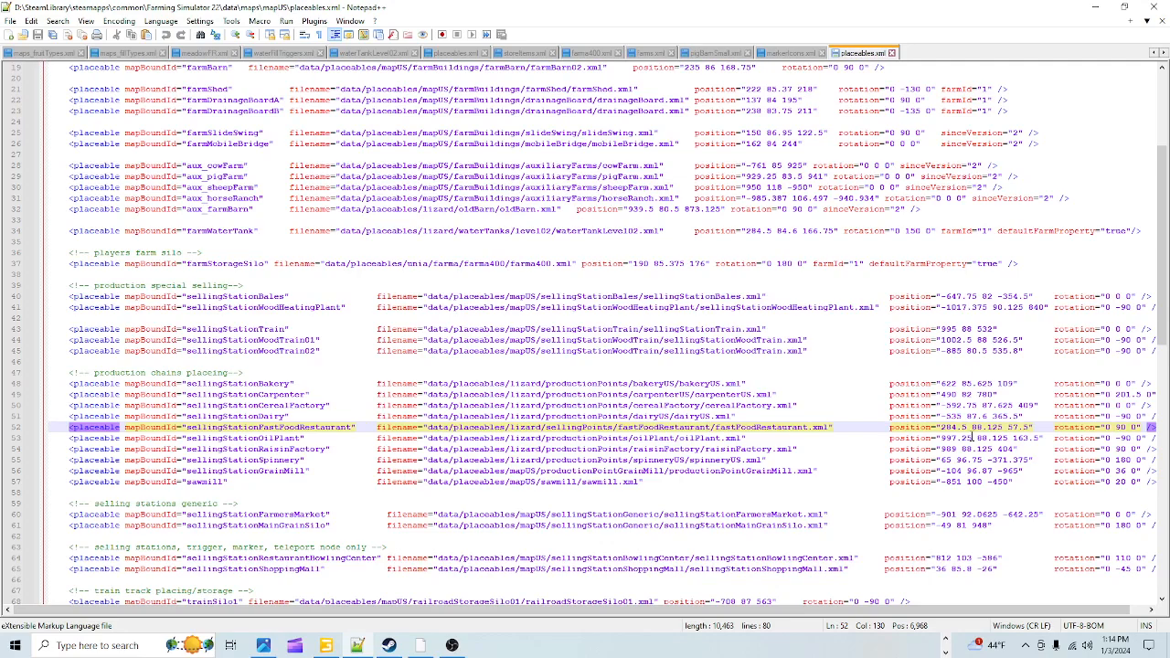
# Step: Copy the entire sellingStationFastFoodRestaurant placeable line from the mapUS placeables.xml
pyautogui.moveTo(952, 608); pyautogui.dragTo(1084, 606)
pyautogui.click(1139, 426)
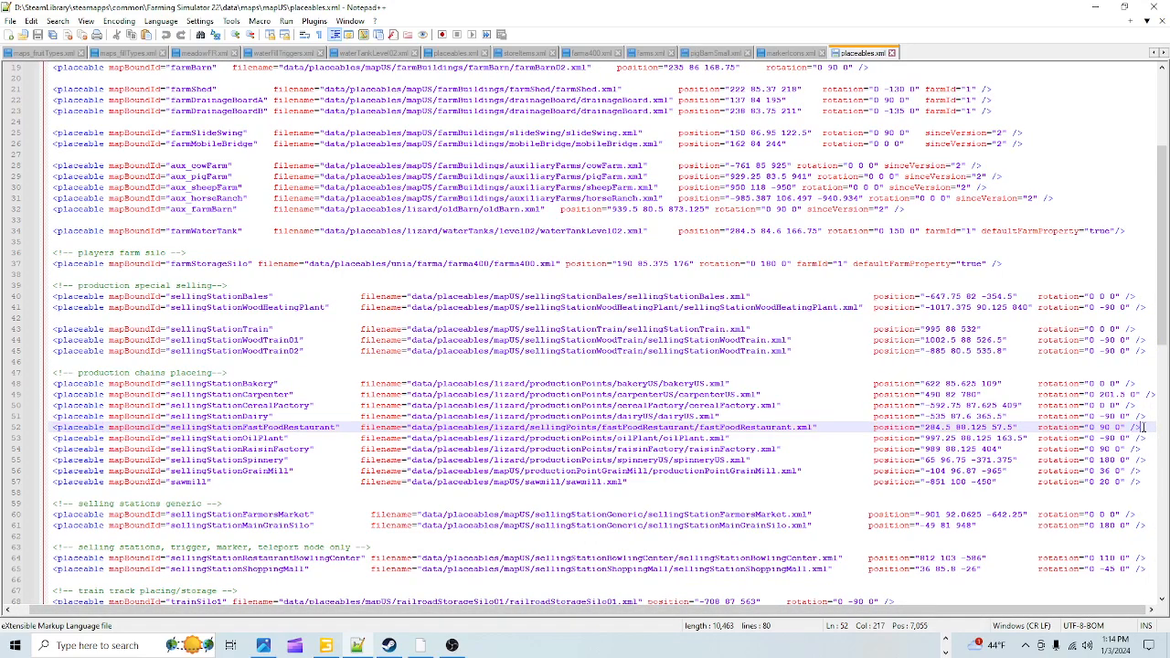
pyautogui.moveTo(1139, 426); pyautogui.dragTo(3, 423)
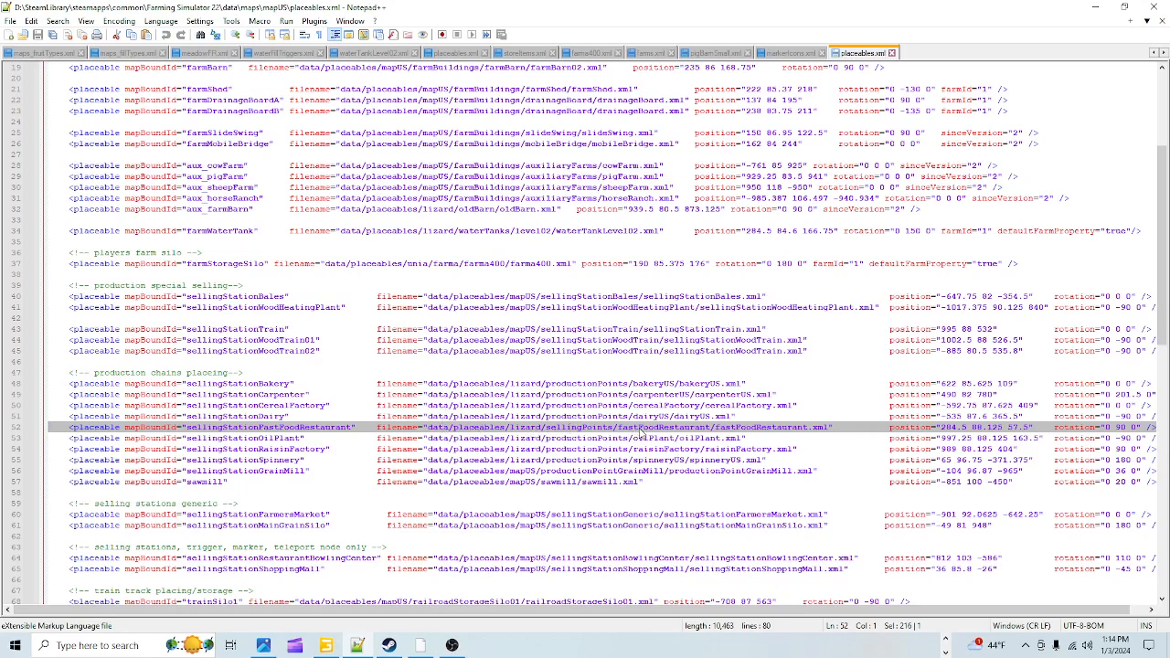
pyautogui.rightClick(837, 431)
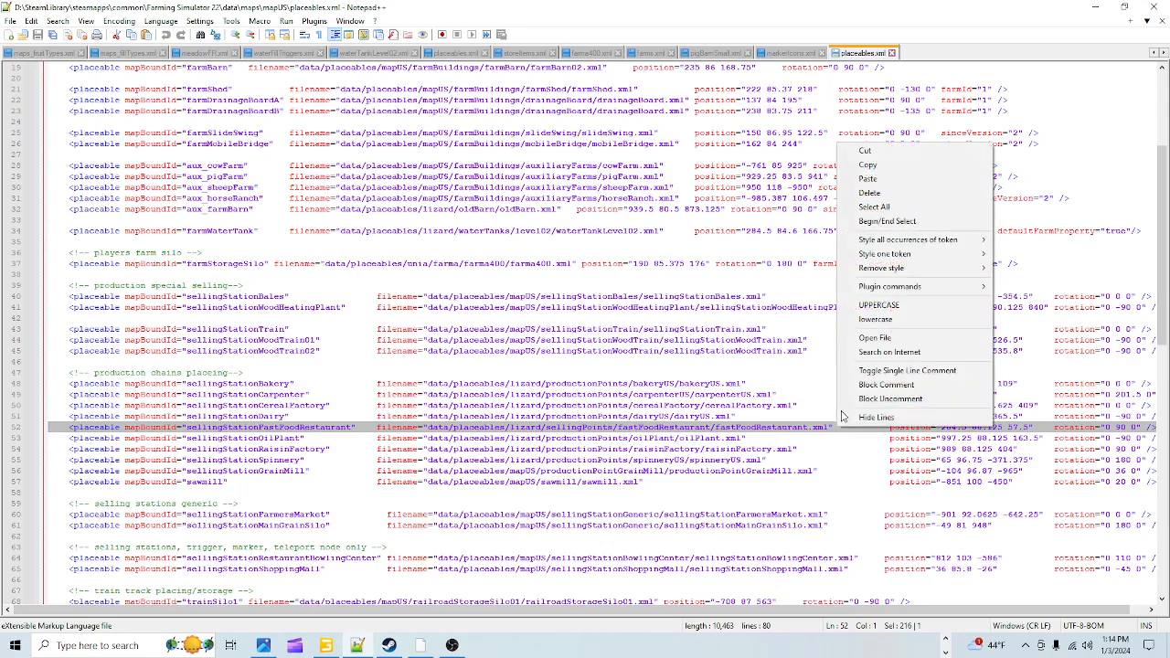
pyautogui.click(912, 171)
# Step: Close the mapUS placeables.xml and minimize Notepad++
pyautogui.click(927, 340)
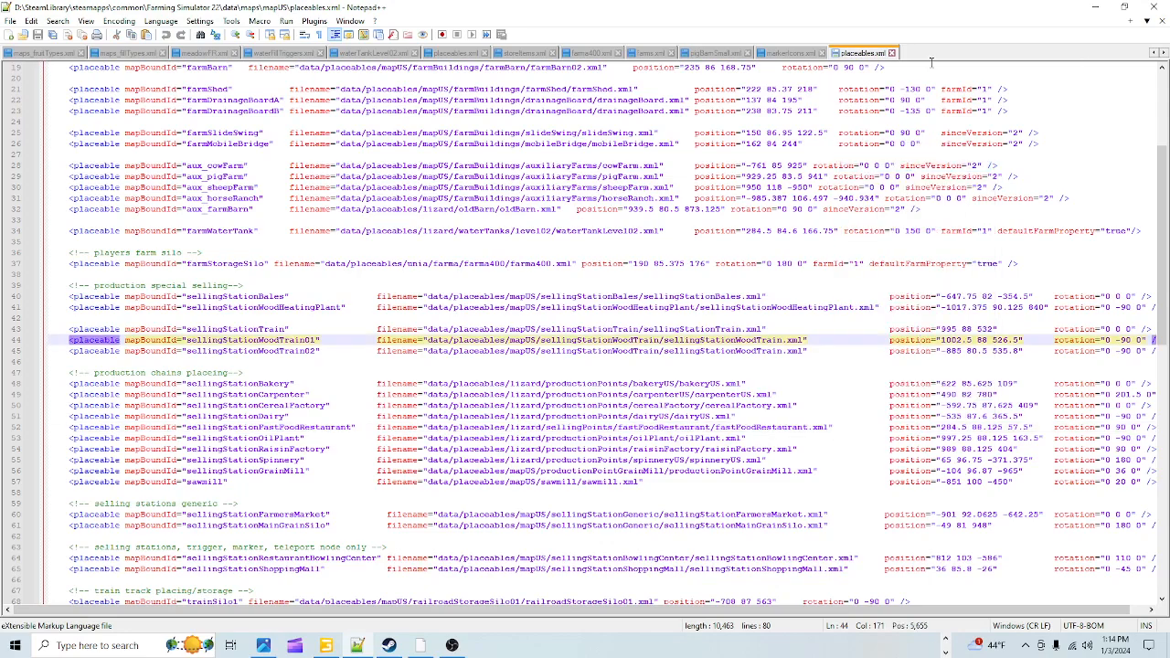
pyautogui.click(891, 52)
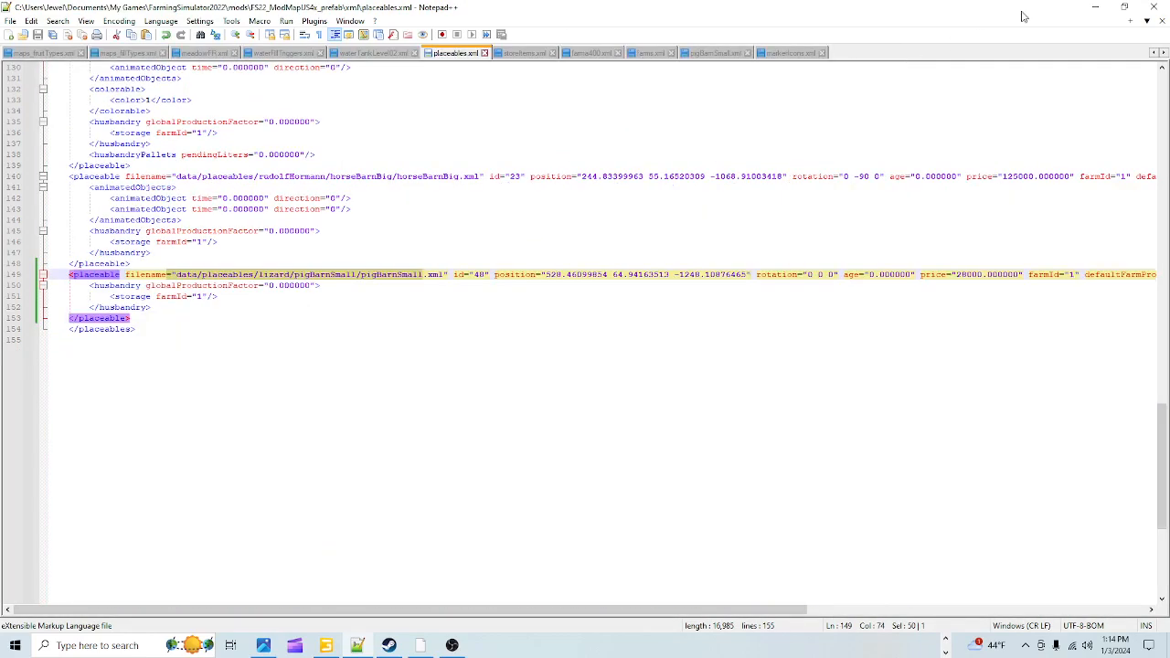
pyautogui.click(1085, 6)
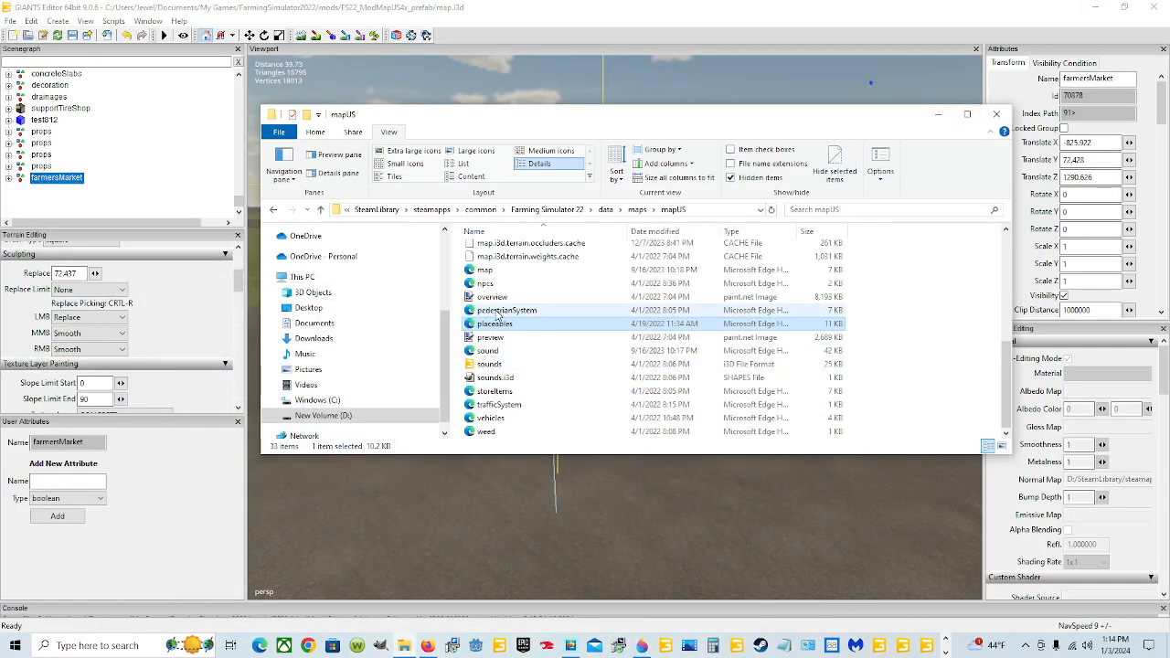
# Step: Open the My Games folder inside Documents in File Explorer
pyautogui.scroll(5, 372, 315)
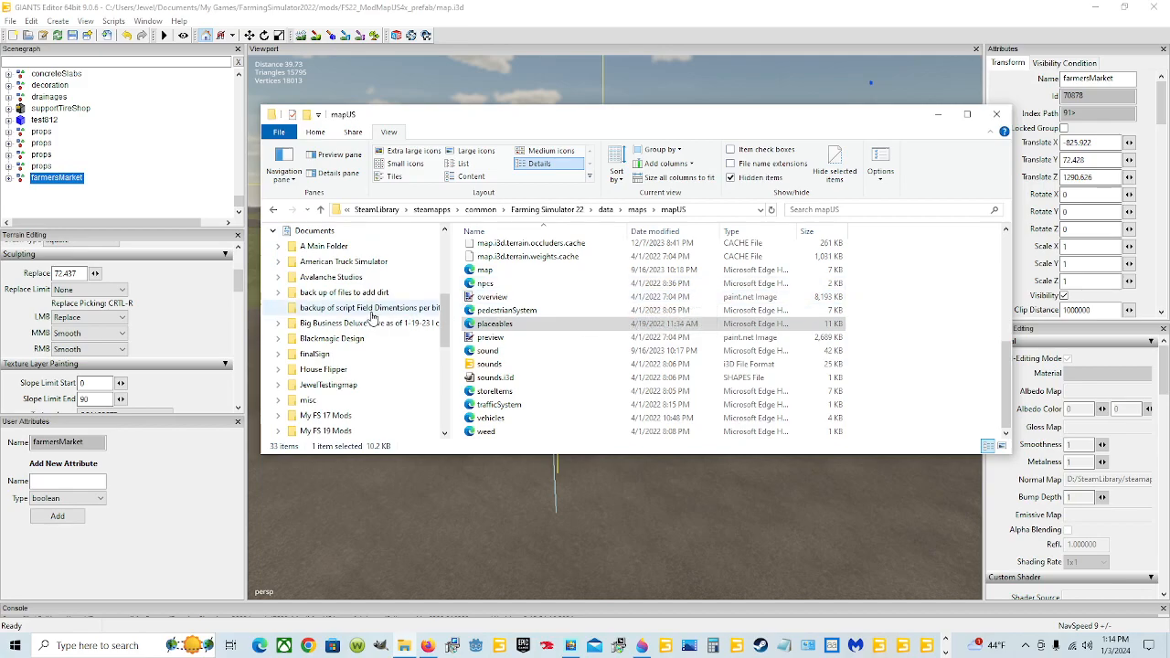
pyautogui.scroll(2, 372, 316)
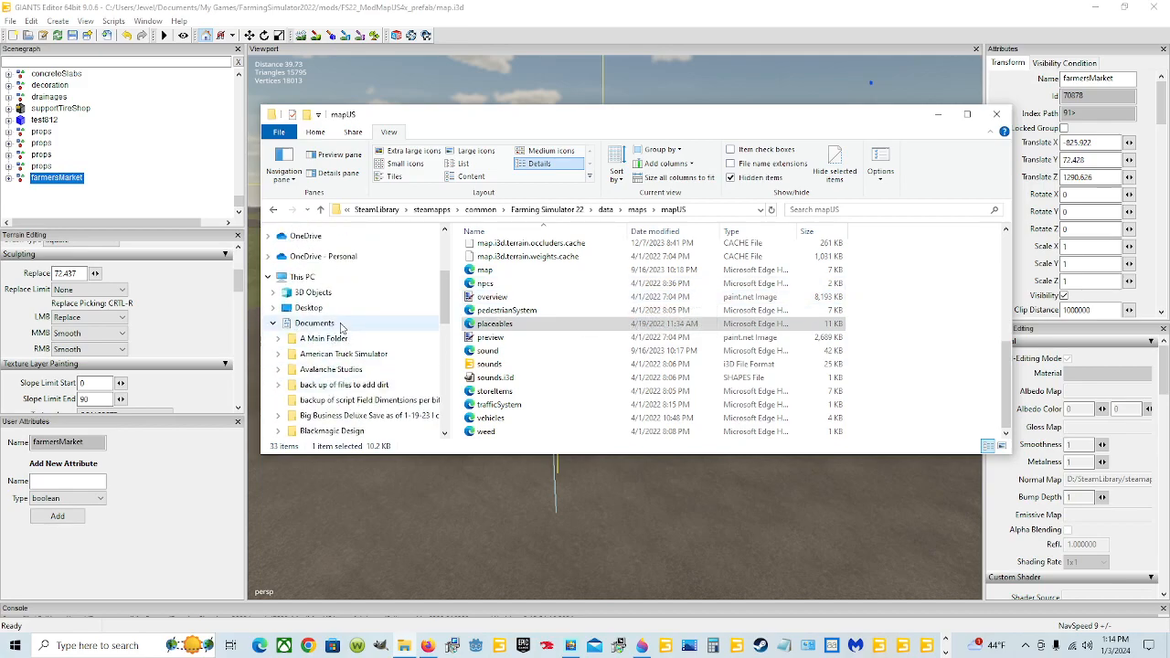
pyautogui.click(341, 324)
pyautogui.doubleClick(635, 337)
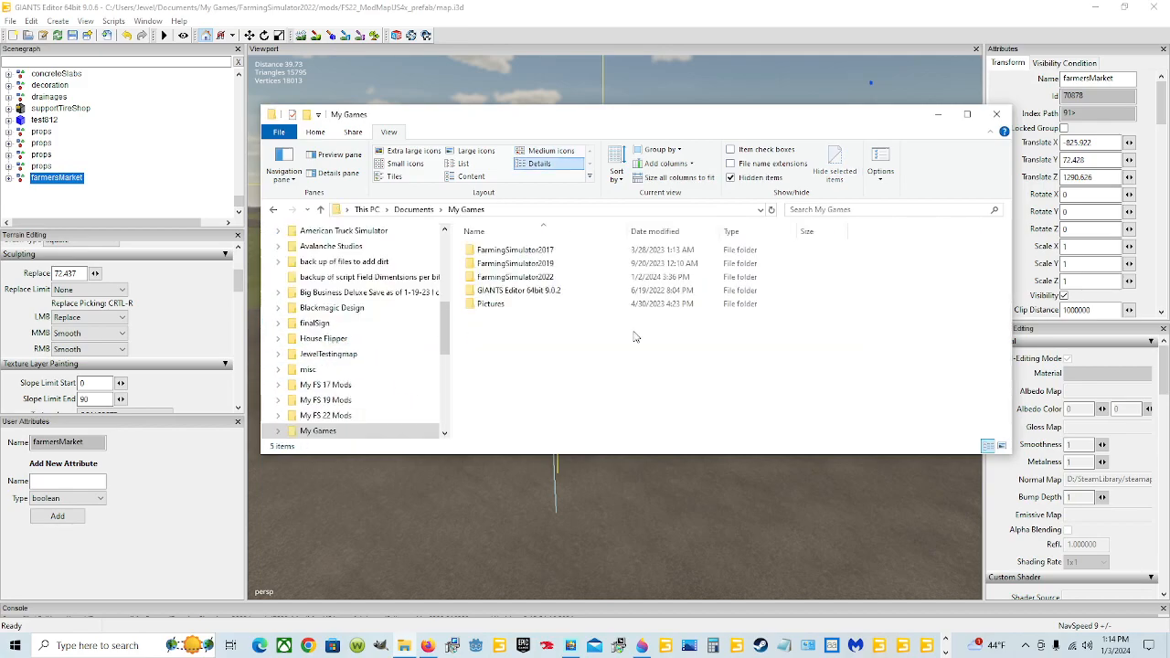
# Step: Open the placeables file from the xml folder of the FS22_ModMapUS4x_prefab mod in Notepad++
pyautogui.doubleClick(512, 276)
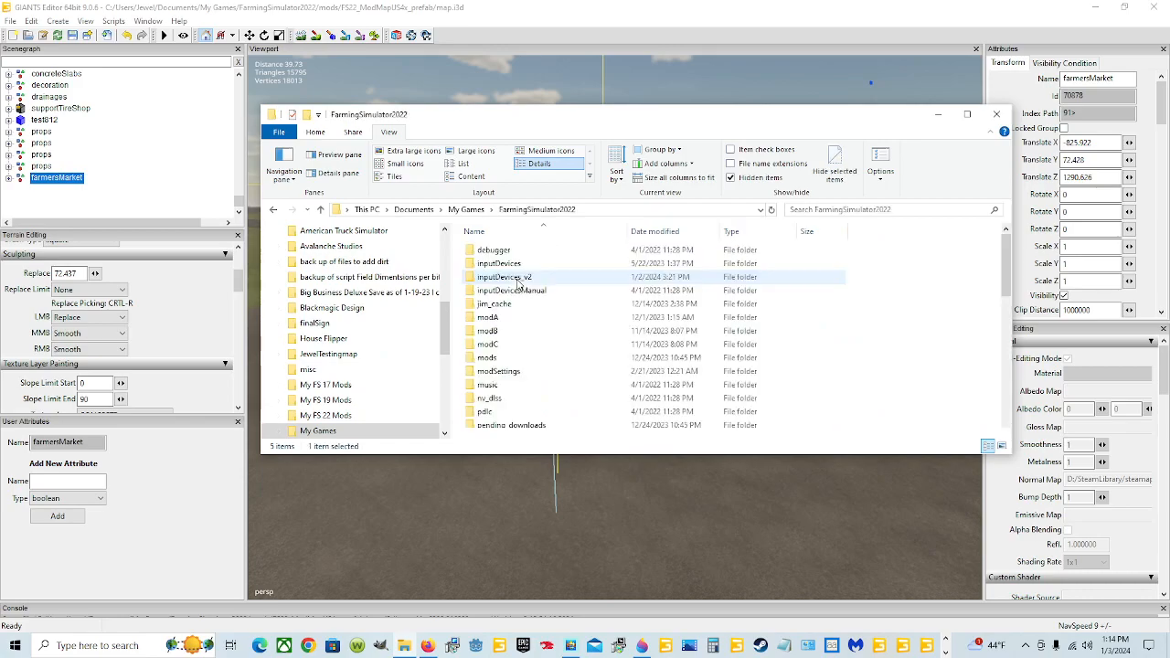
pyautogui.doubleClick(518, 359)
pyautogui.doubleClick(530, 265)
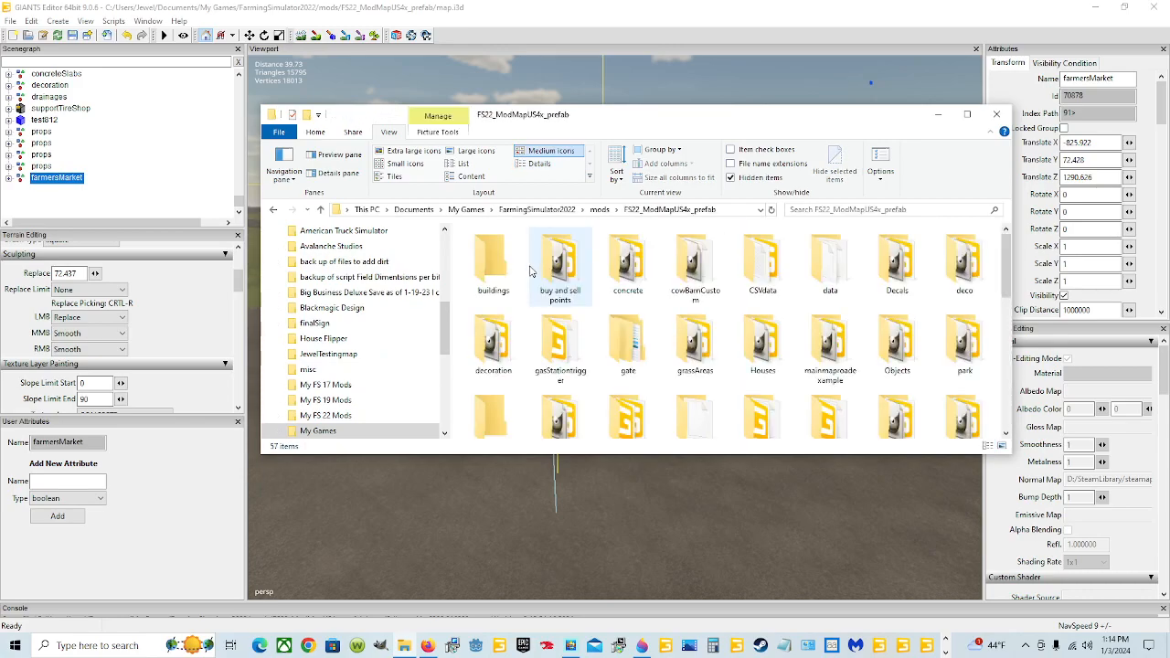
pyautogui.scroll(-3, 512, 396)
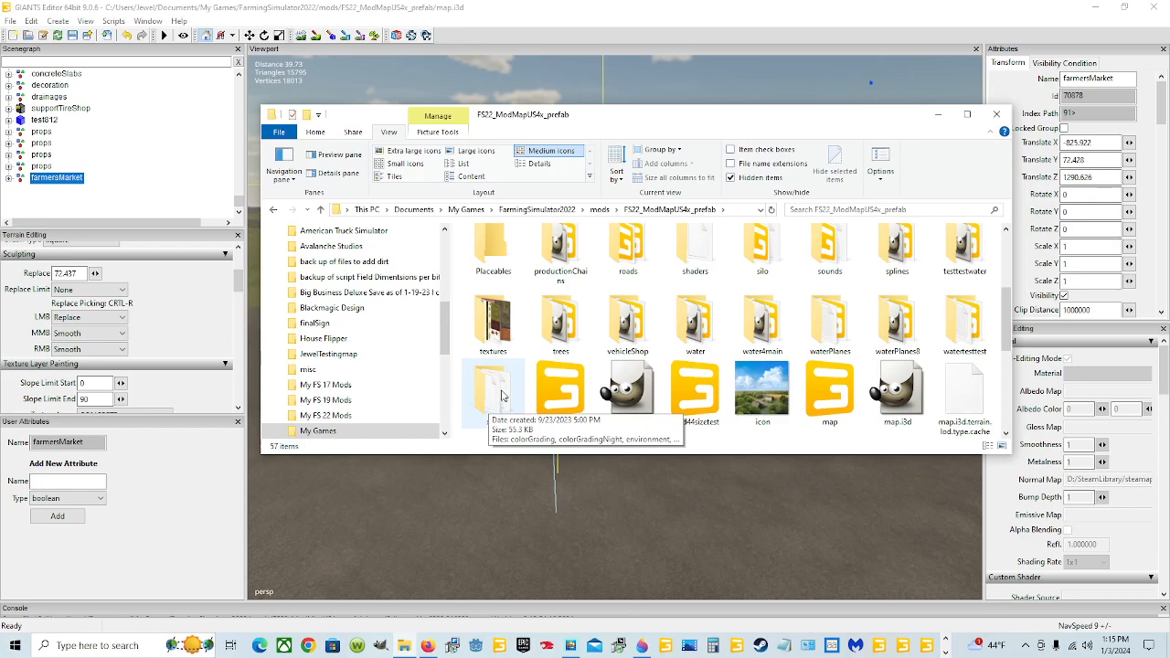
pyautogui.doubleClick(501, 395)
pyautogui.click(528, 338)
pyautogui.rightClick(529, 338)
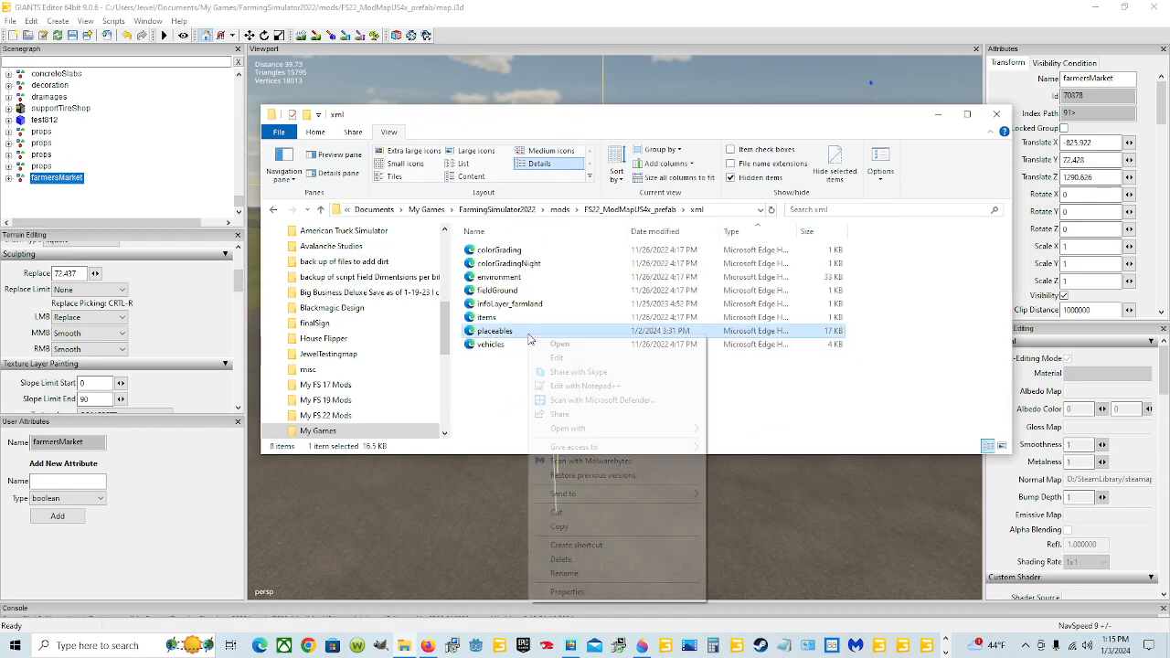
pyautogui.click(584, 385)
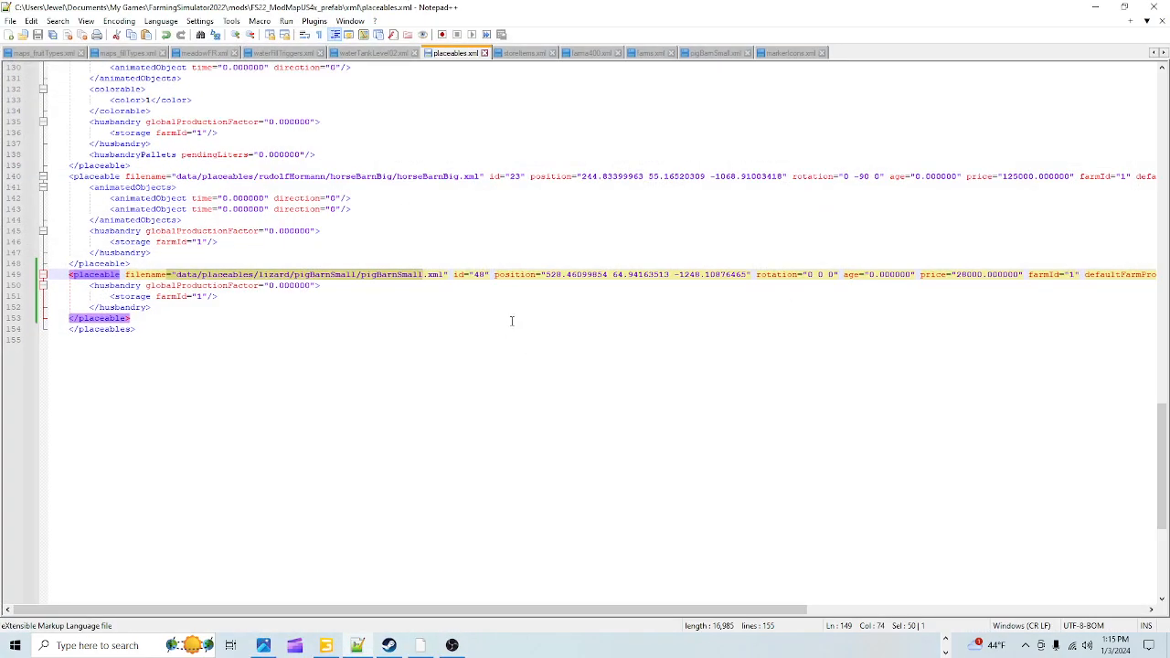
# Step: Paste the copied sellingStationFastFoodRestaurant entry on a new line directly below the restaurant placeable in the mod's placeables.xml
pyautogui.scroll(20, 477, 371)
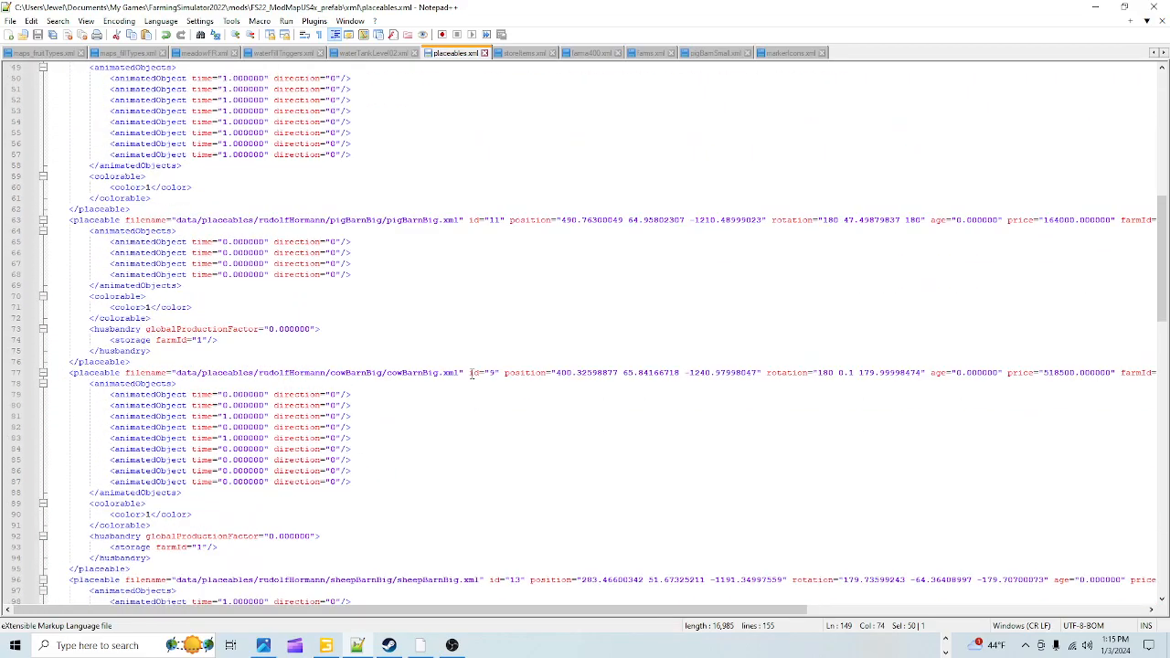
pyautogui.scroll(6, 471, 373)
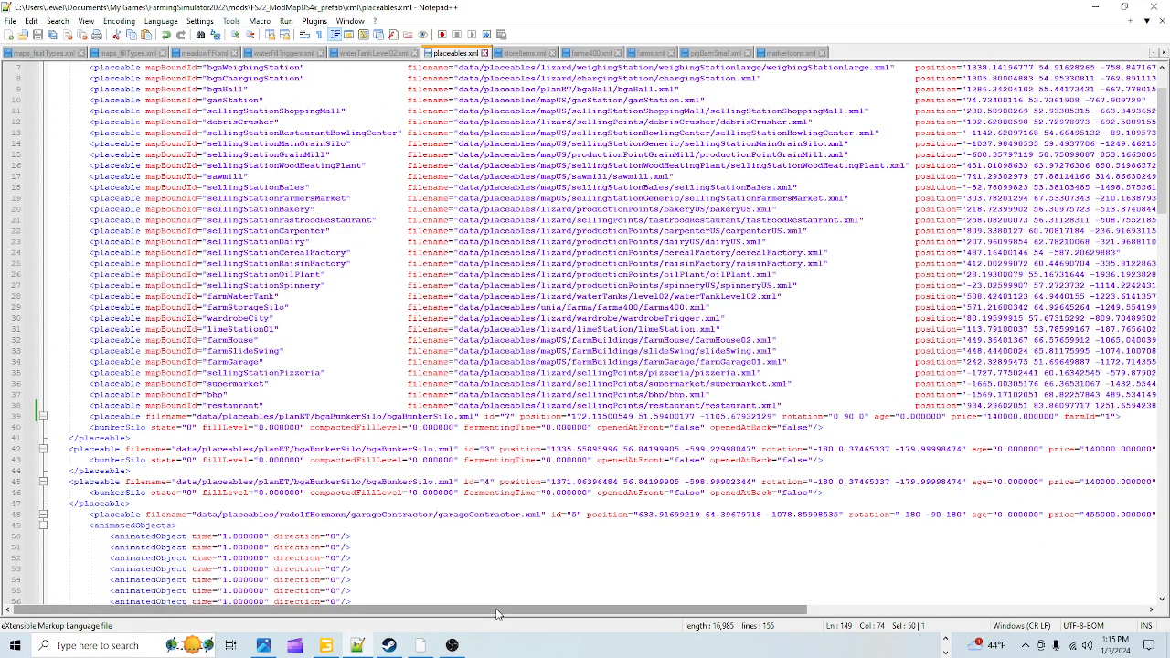
pyautogui.moveTo(482, 609); pyautogui.dragTo(820, 609)
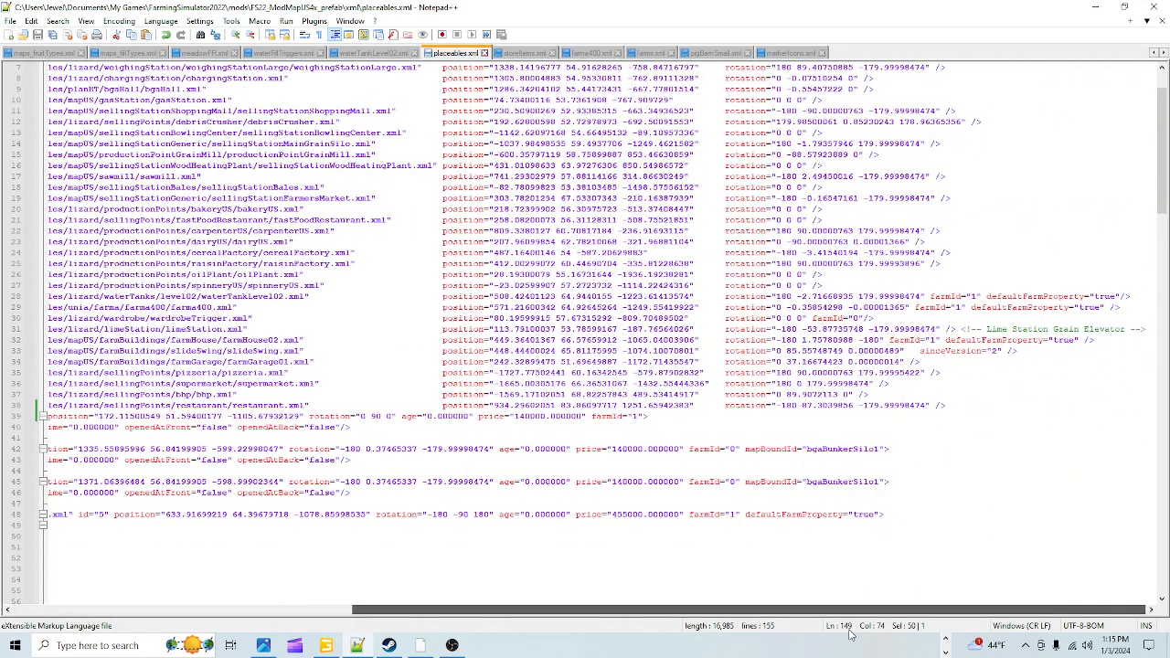
pyautogui.click(947, 405)
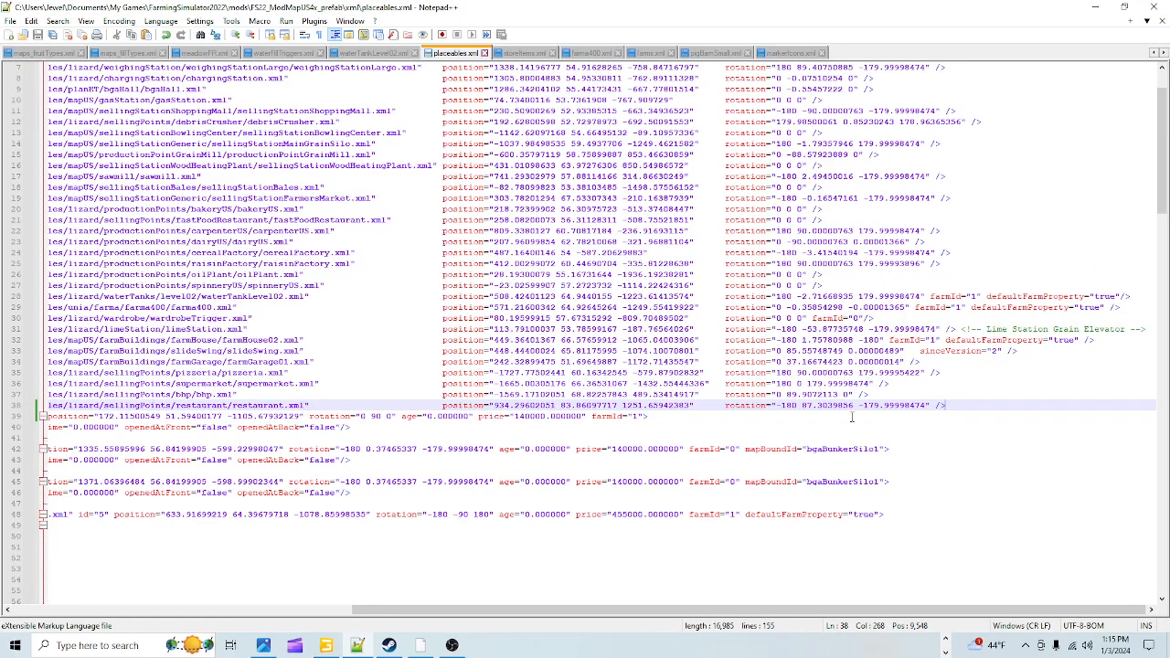
pyautogui.press('Return')
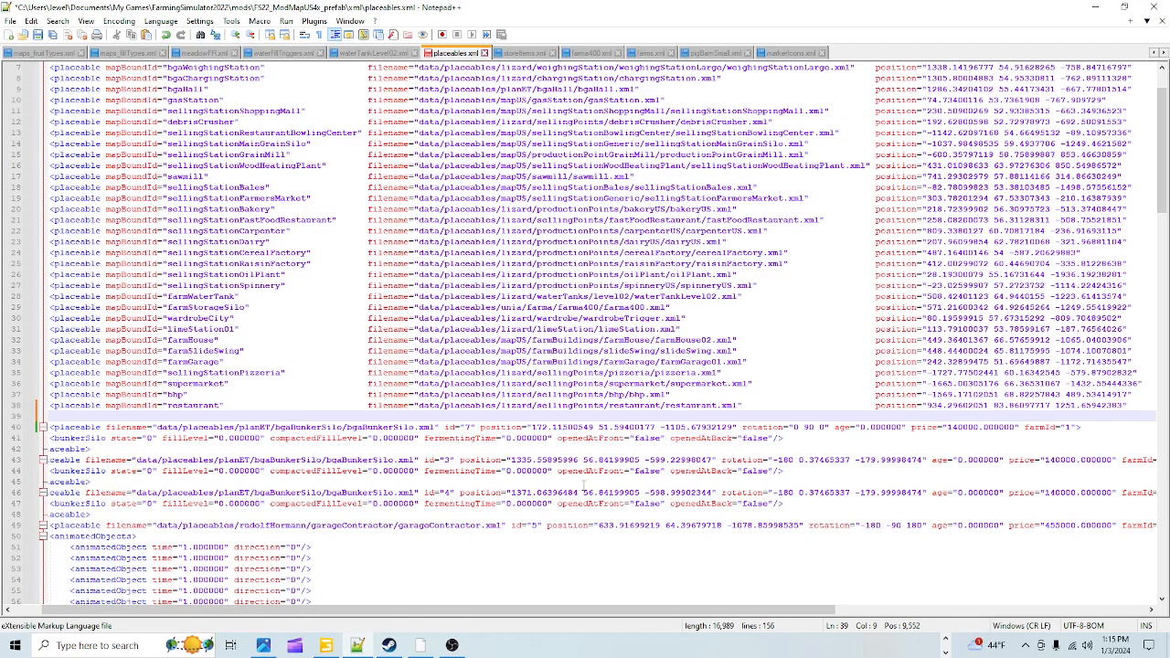
pyautogui.moveTo(731, 610); pyautogui.dragTo(702, 610)
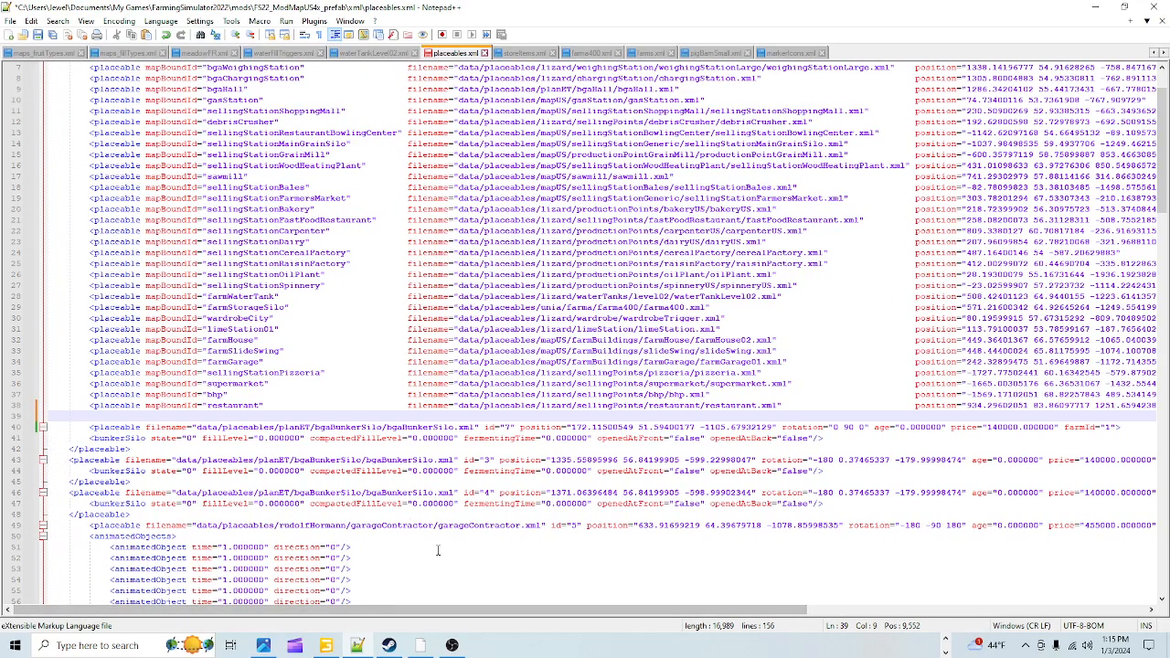
pyautogui.rightClick(51, 421)
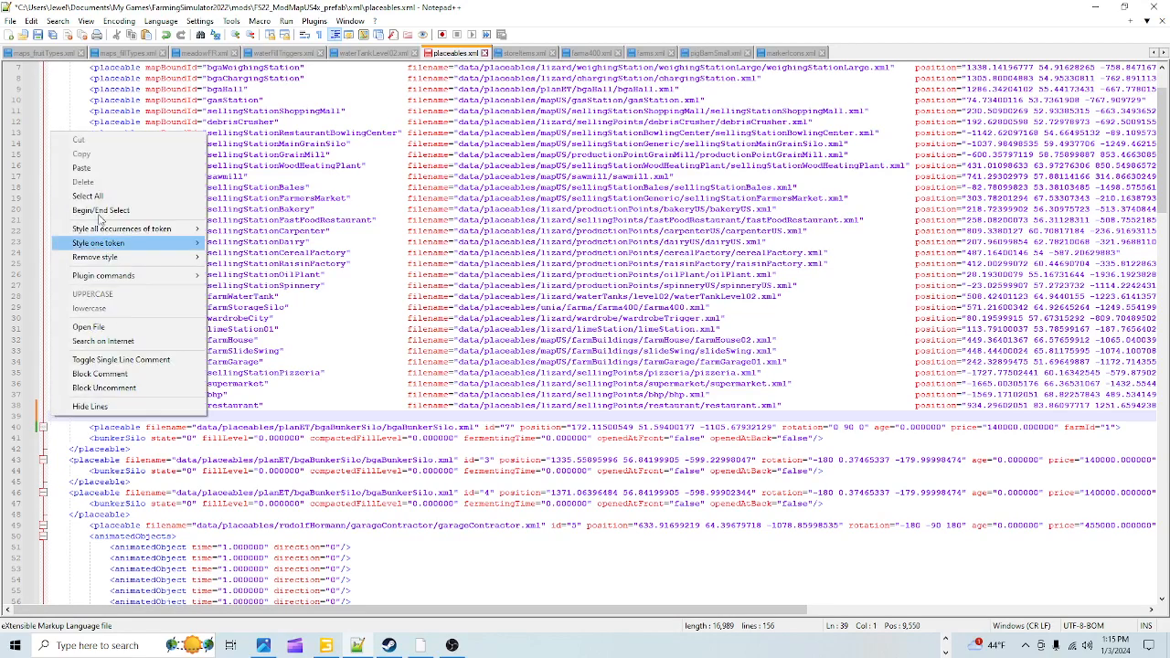
pyautogui.click(91, 161)
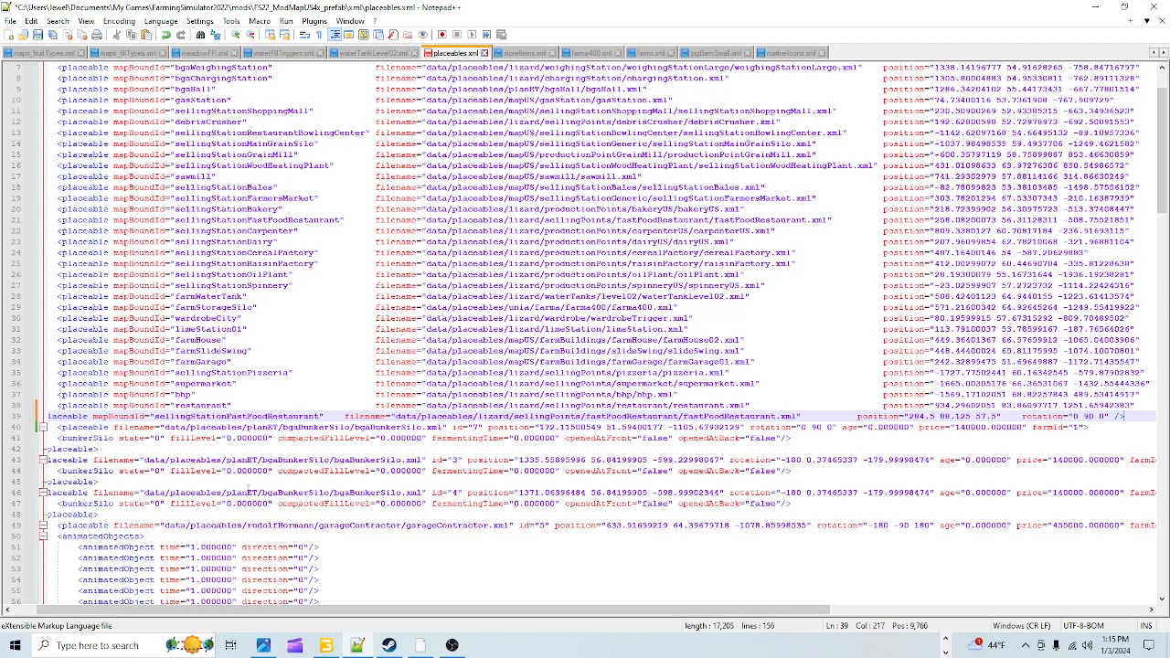
pyautogui.moveTo(352, 609); pyautogui.dragTo(328, 609)
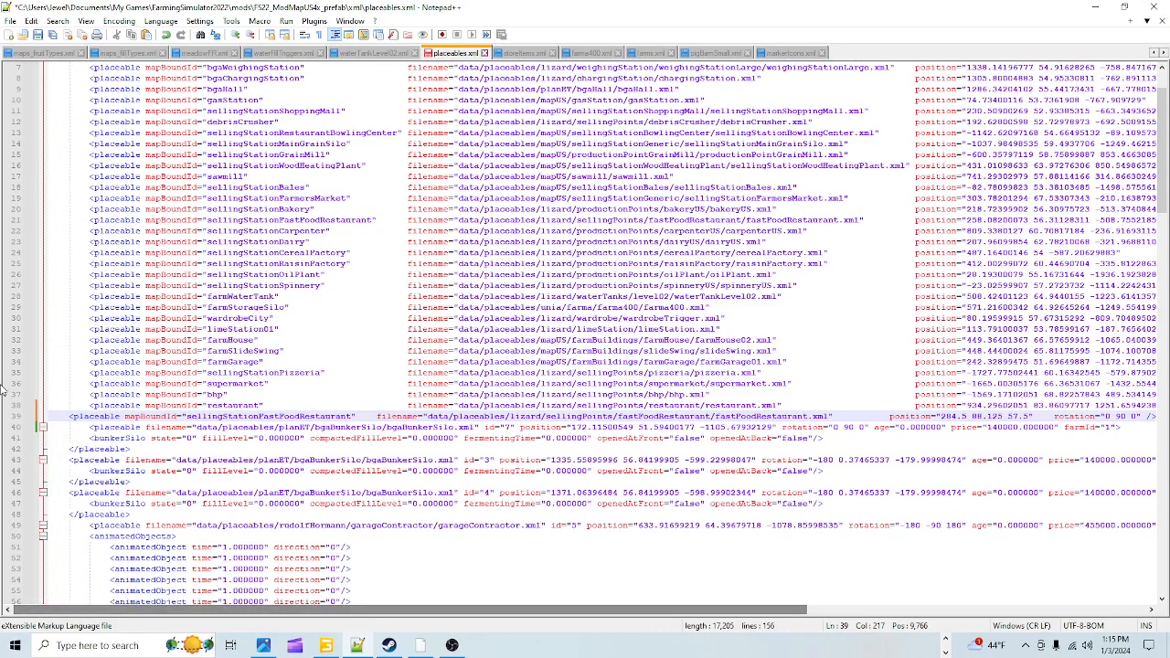
# Step: Adjust the spacing of the pasted entry so its placeable tag, filename and position line up with the entries above
pyautogui.click(69, 417)
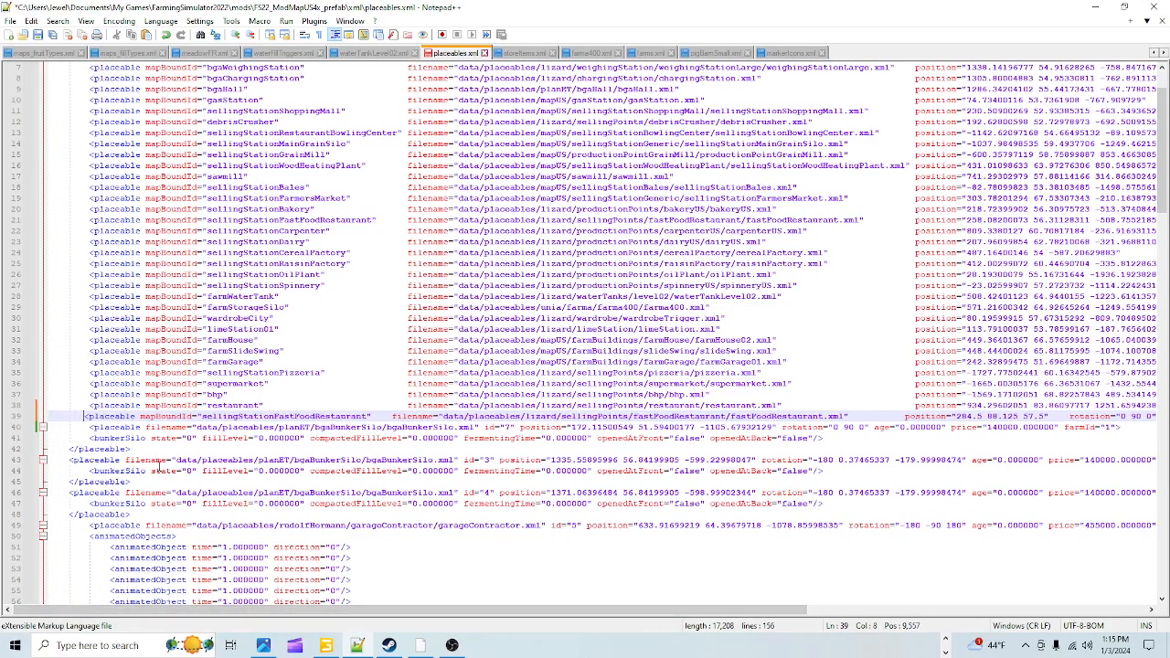
pyautogui.click(398, 417)
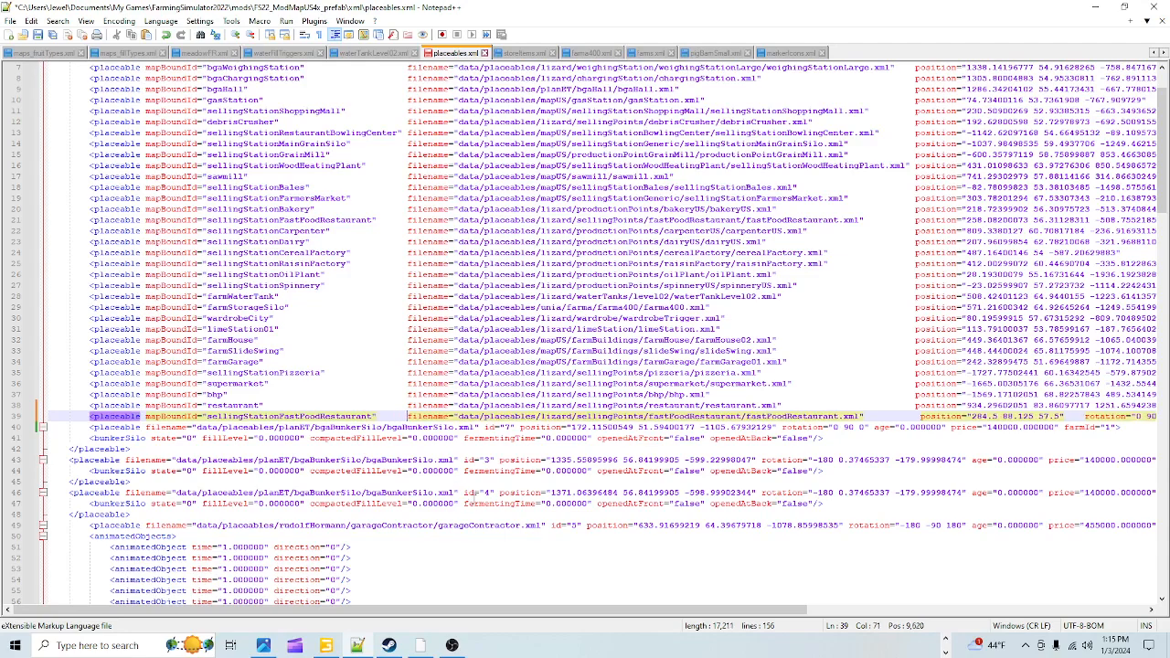
pyautogui.click(920, 417)
pyautogui.press('BackSpace')
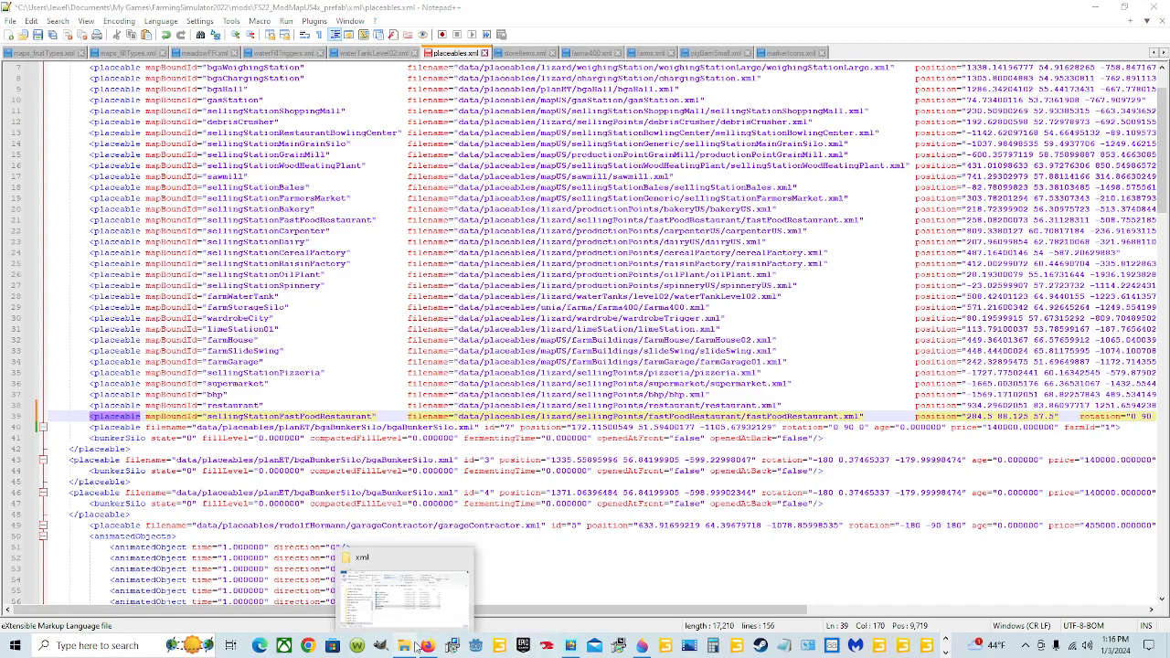
# Step: Switch to File Explorer and open the Farming Simulator 22 data folder in the SteamLibrary on the D: drive
pyautogui.click(412, 599)
pyautogui.scroll(-10, 379, 402)
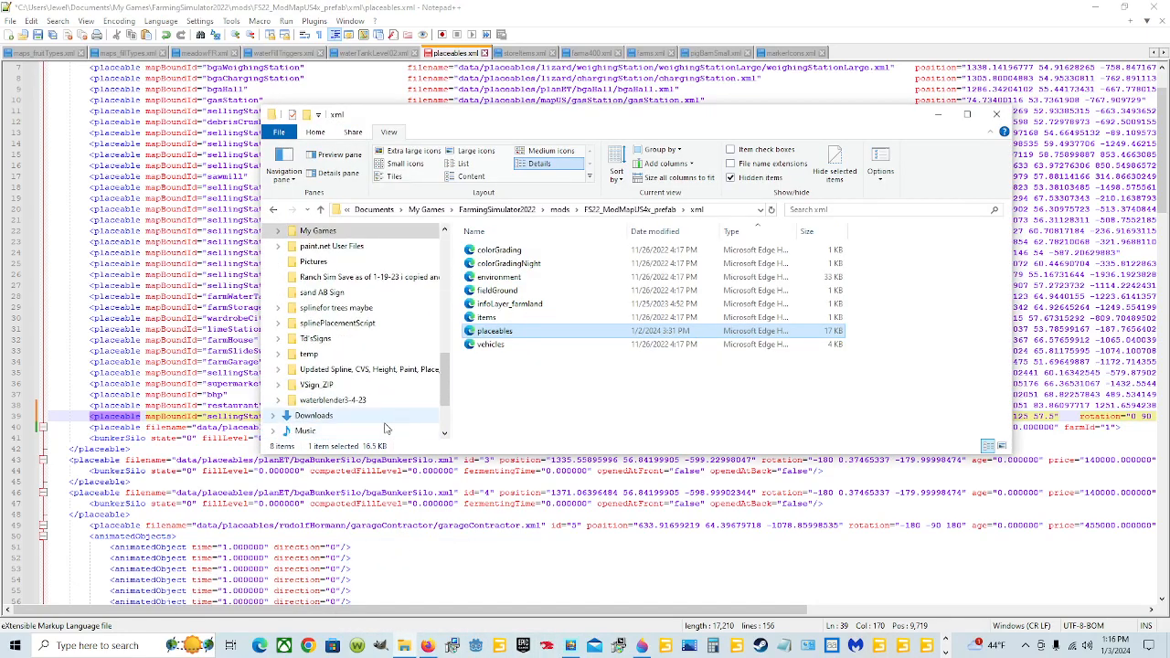
pyautogui.click(380, 400)
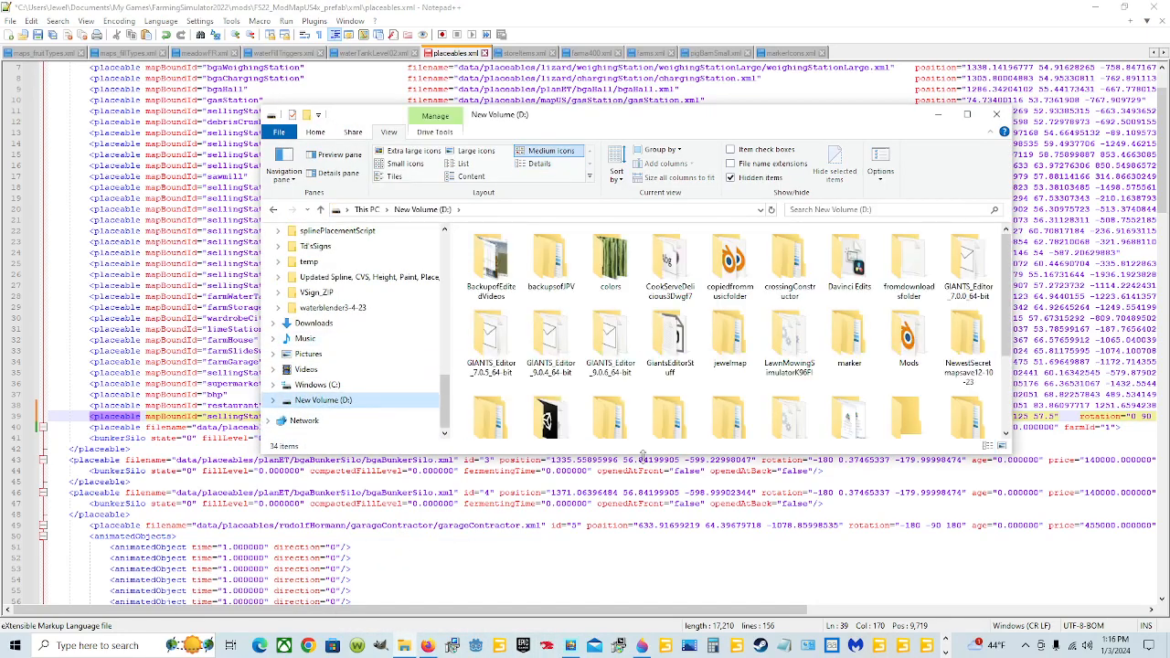
pyautogui.scroll(-1, 767, 382)
pyautogui.doubleClick(788, 291)
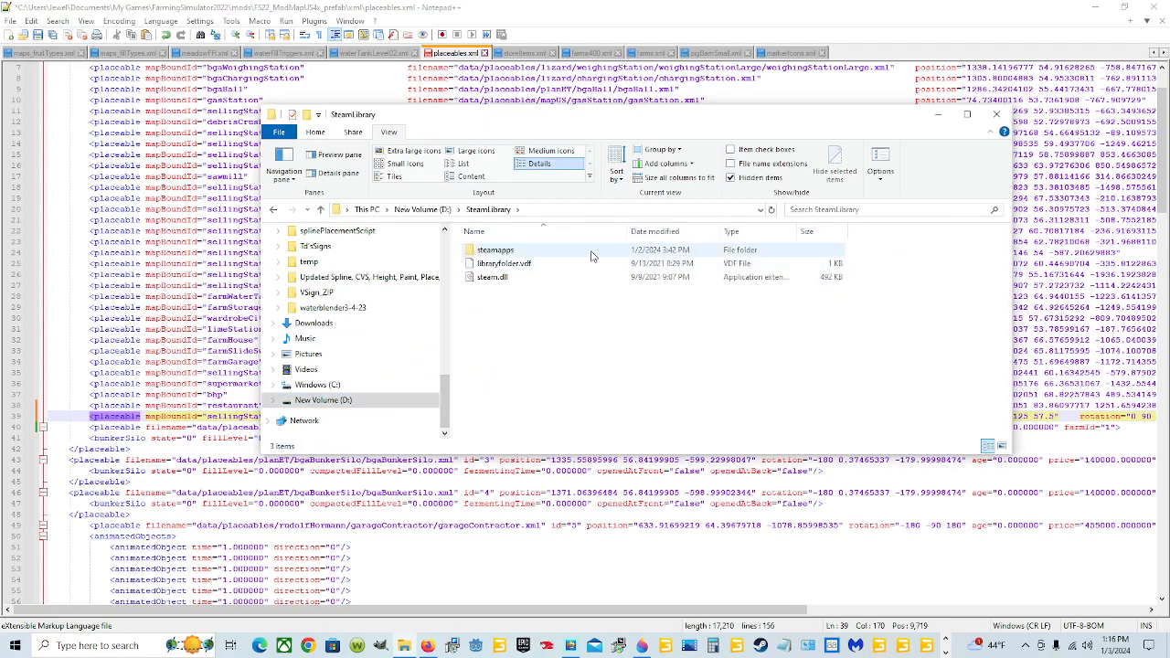
pyautogui.doubleClick(526, 250)
pyautogui.doubleClick(538, 253)
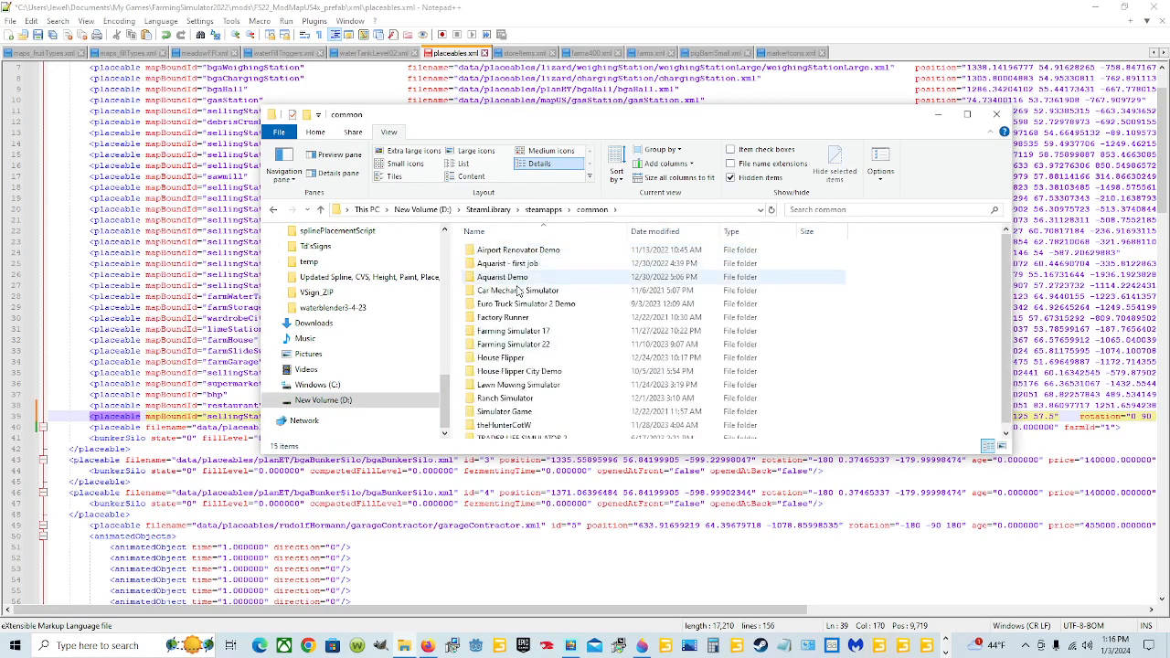
pyautogui.doubleClick(512, 342)
pyautogui.doubleClick(485, 250)
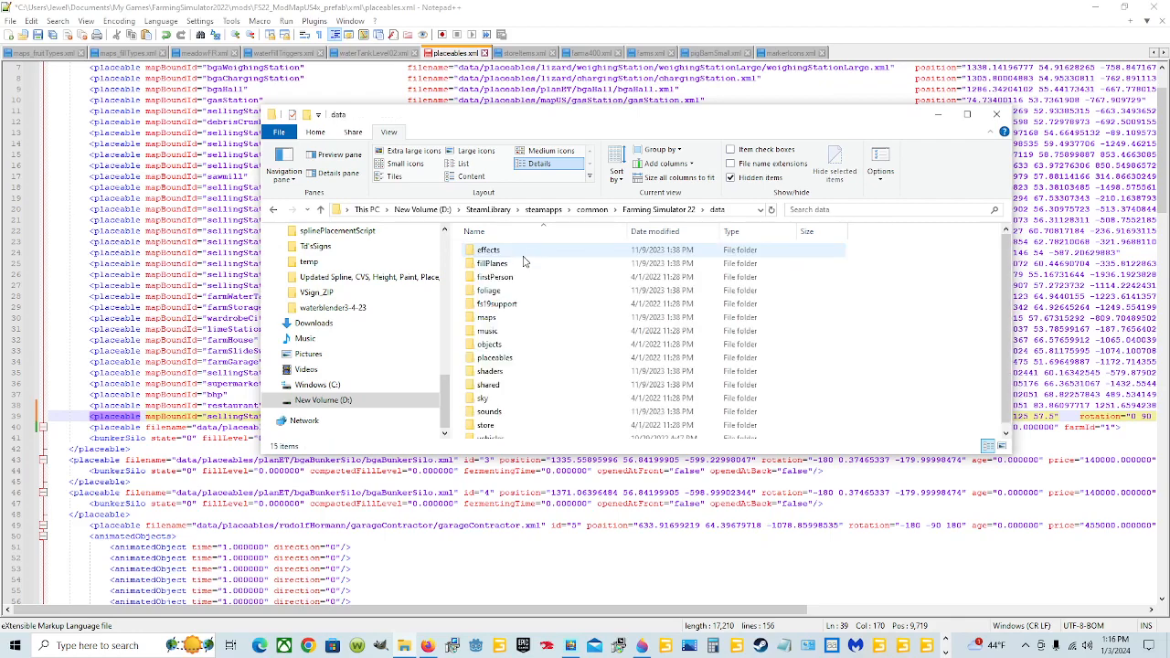
# Step: Open the lizard sellingPoints folder inside placeables and select the farmersMarket folder
pyautogui.doubleClick(493, 358)
pyautogui.doubleClick(530, 305)
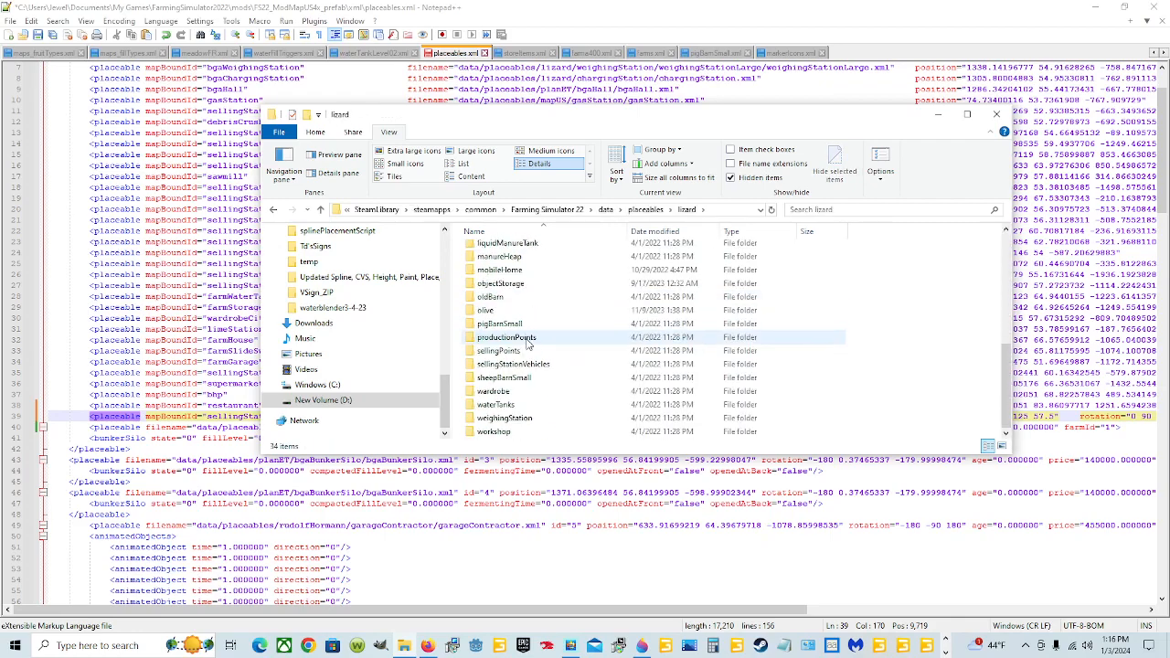
pyautogui.click(519, 354)
pyautogui.doubleClick(519, 354)
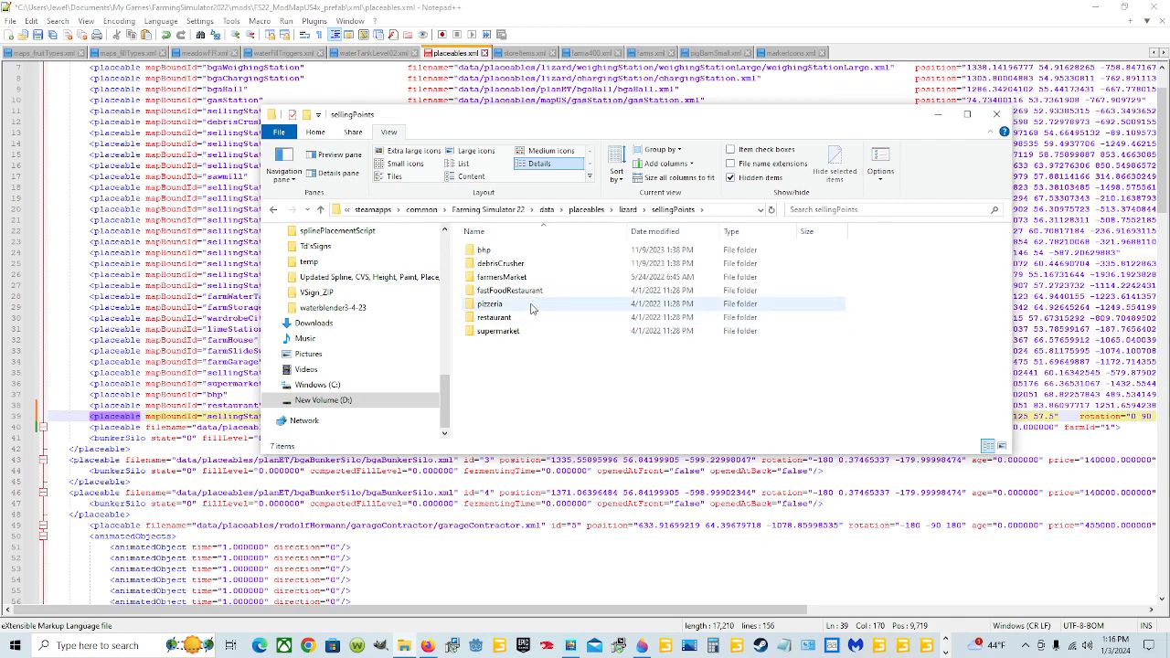
pyautogui.click(512, 276)
pyautogui.click(539, 277)
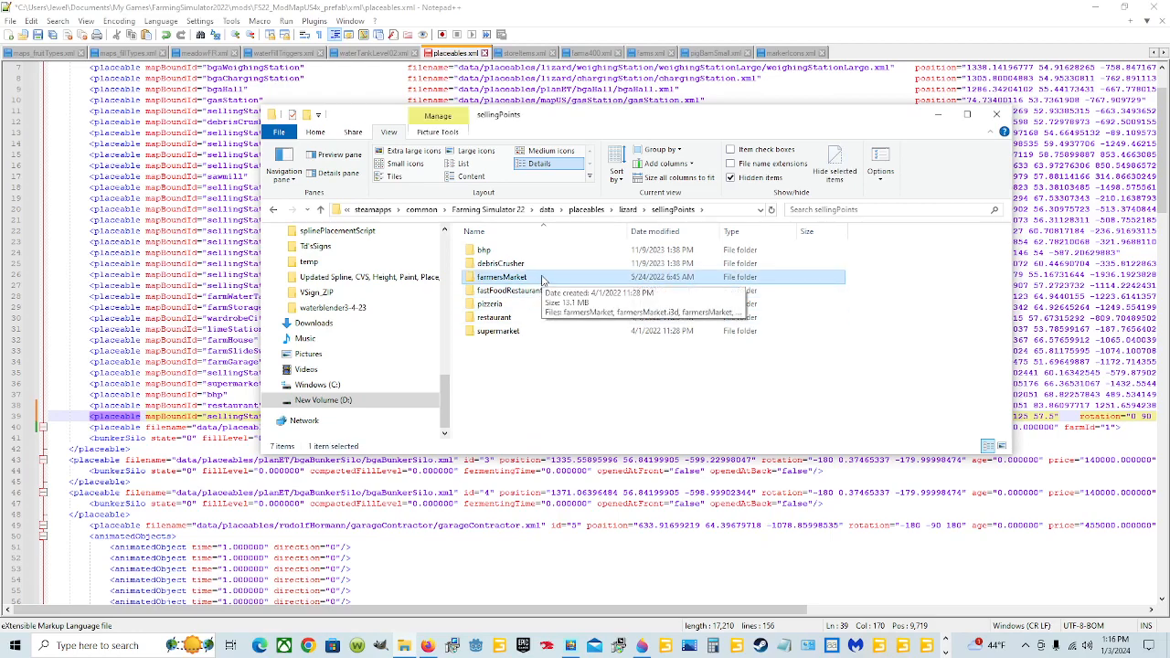
# Step: Look through the mapUS placeables folder and its farmBuildings subfolder, and return to the parent placeables folder
pyautogui.click(628, 211)
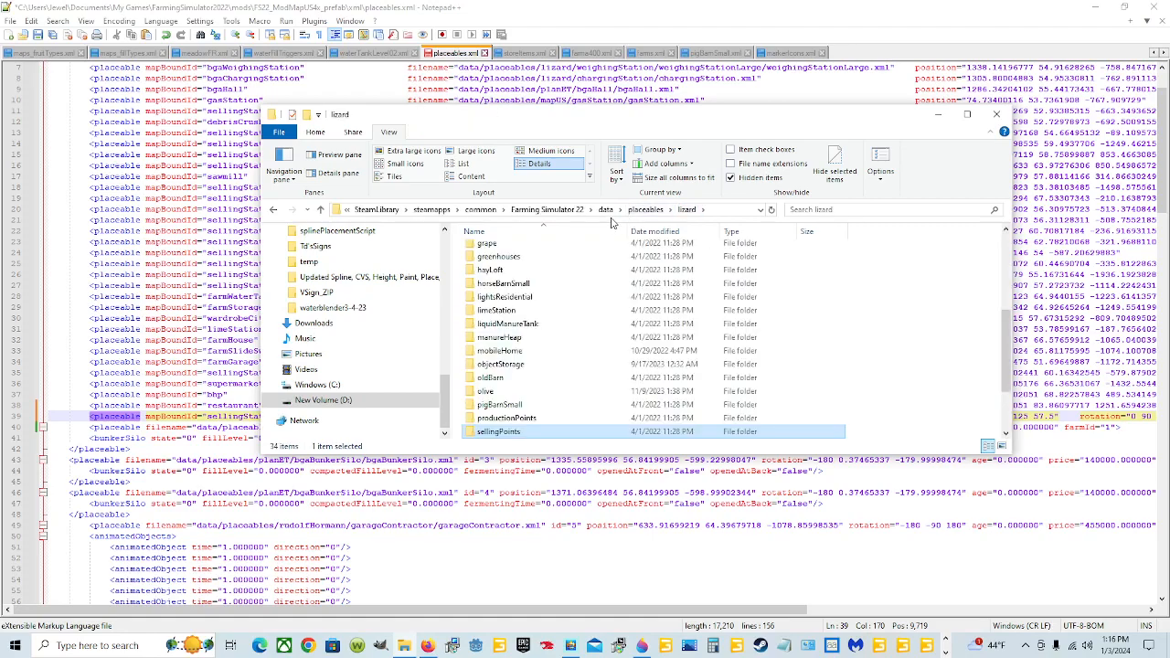
pyautogui.click(644, 211)
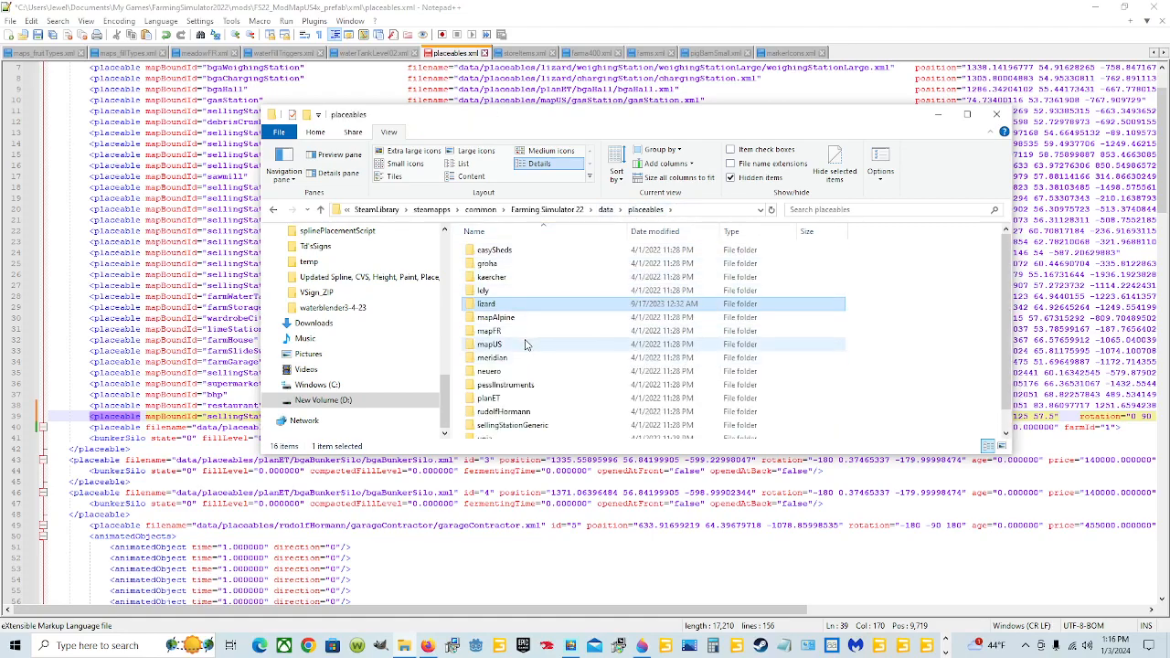
pyautogui.doubleClick(493, 344)
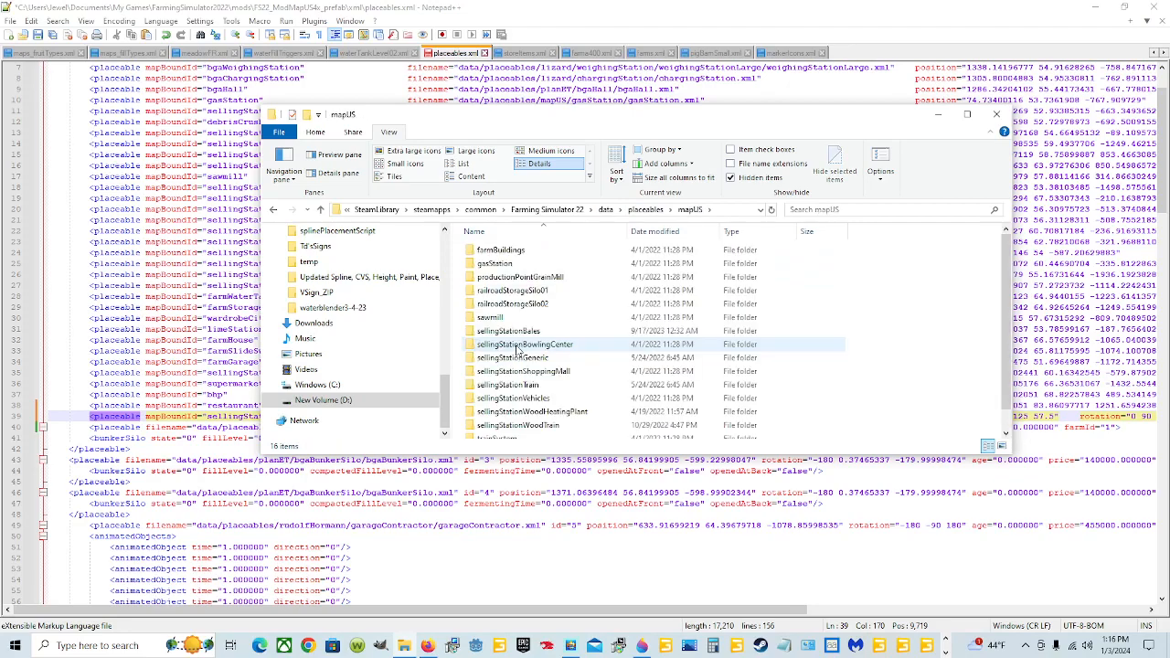
pyautogui.scroll(-1, 517, 350)
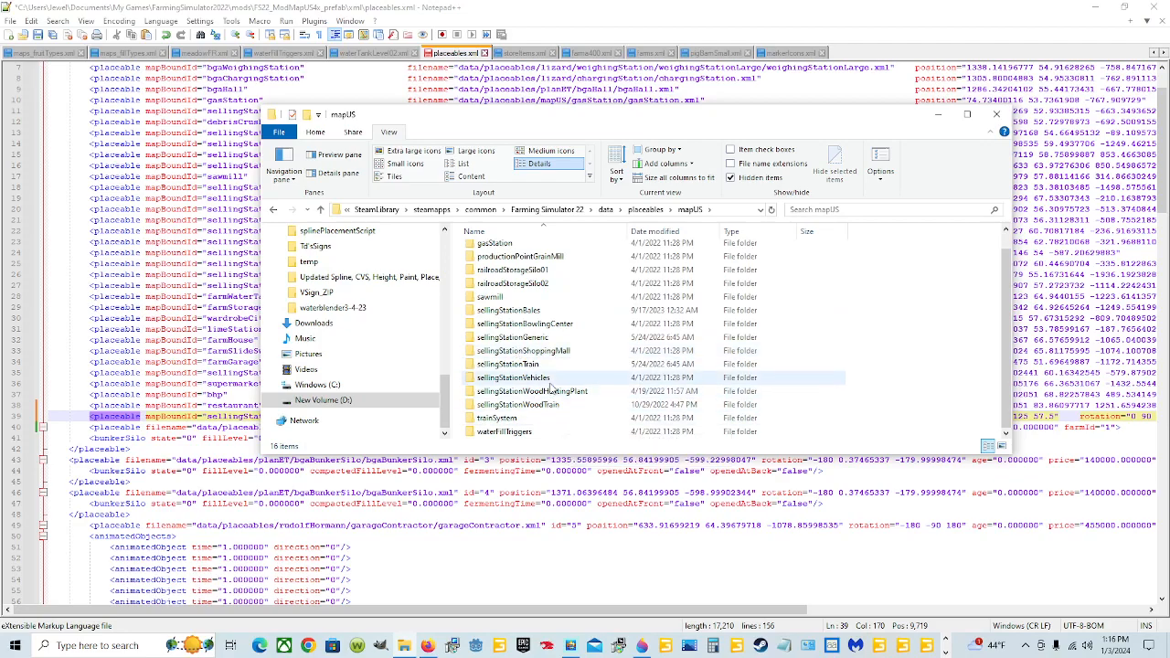
pyautogui.scroll(1, 551, 388)
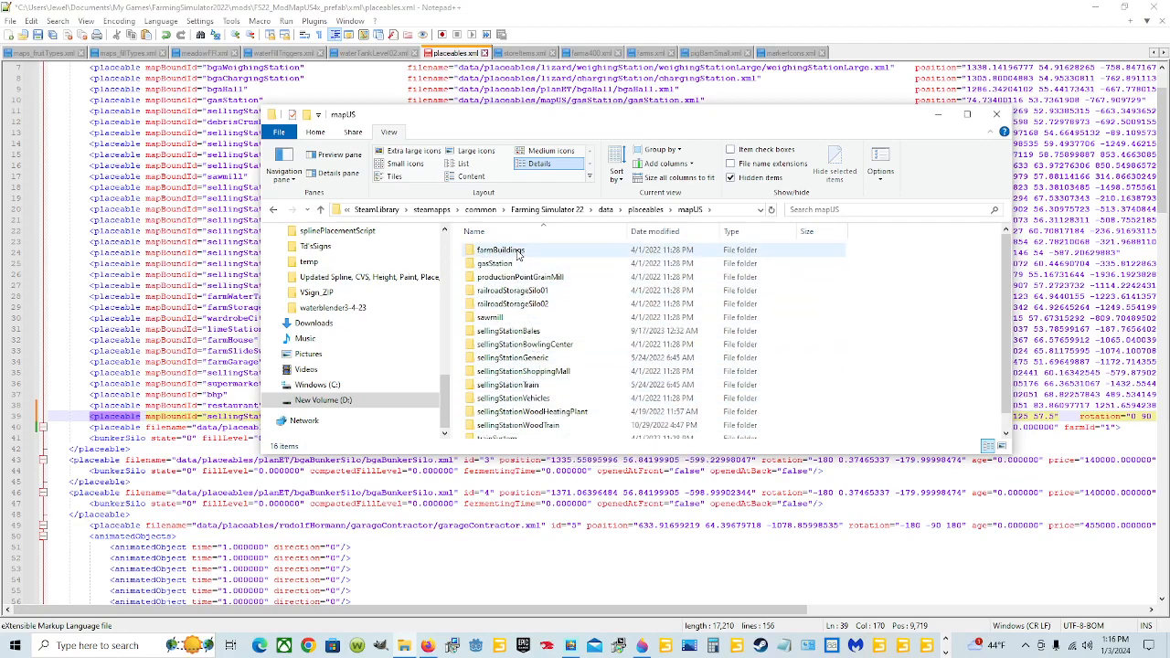
pyautogui.scroll(-1, 518, 361)
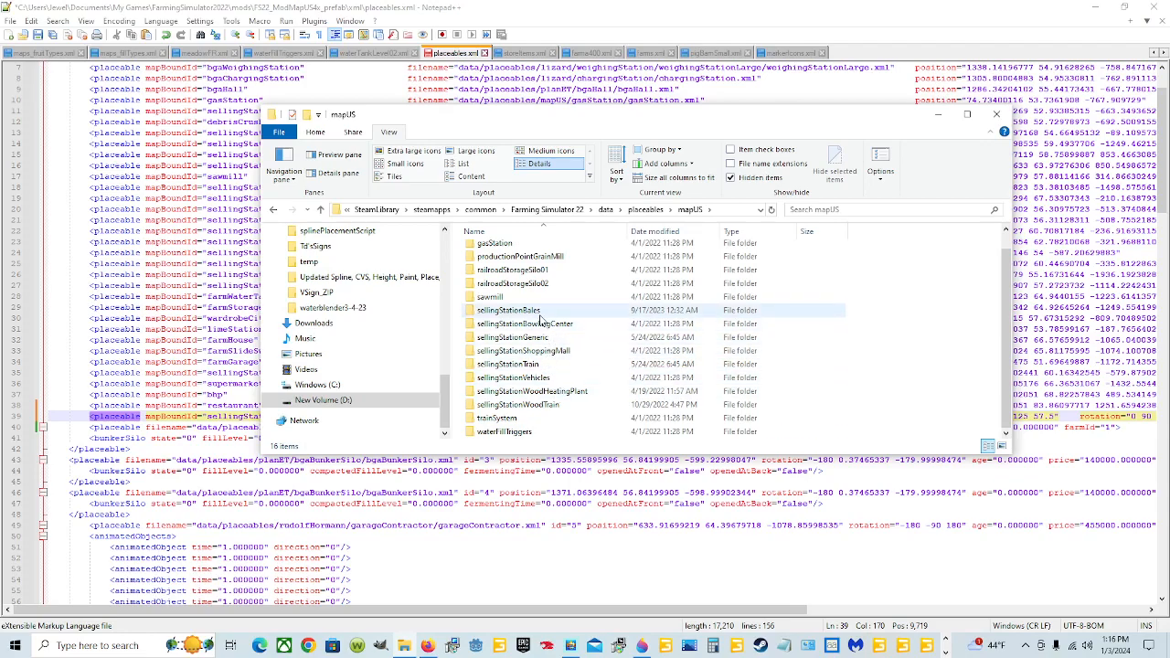
pyautogui.scroll(3, 528, 294)
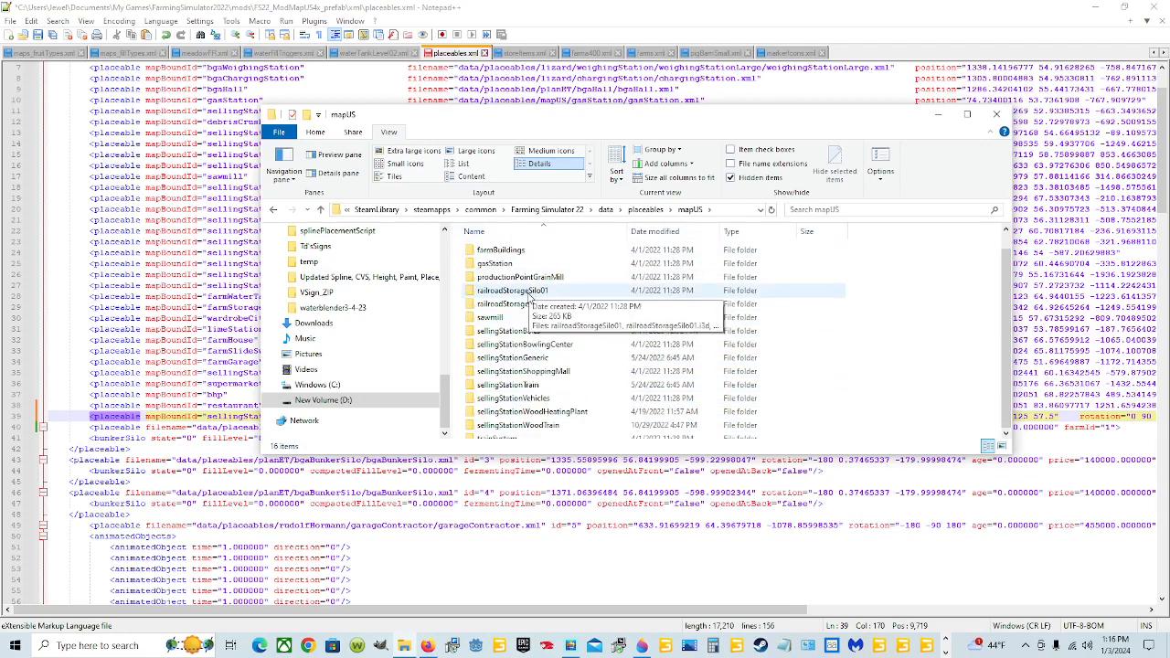
pyautogui.doubleClick(535, 261)
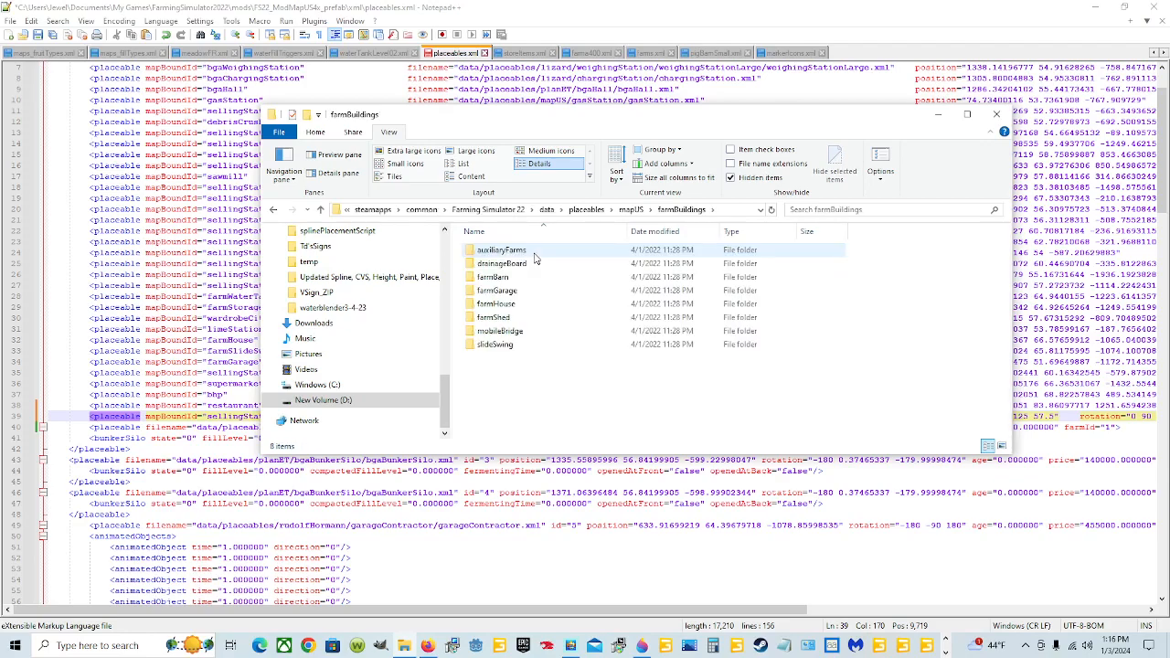
pyautogui.click(633, 210)
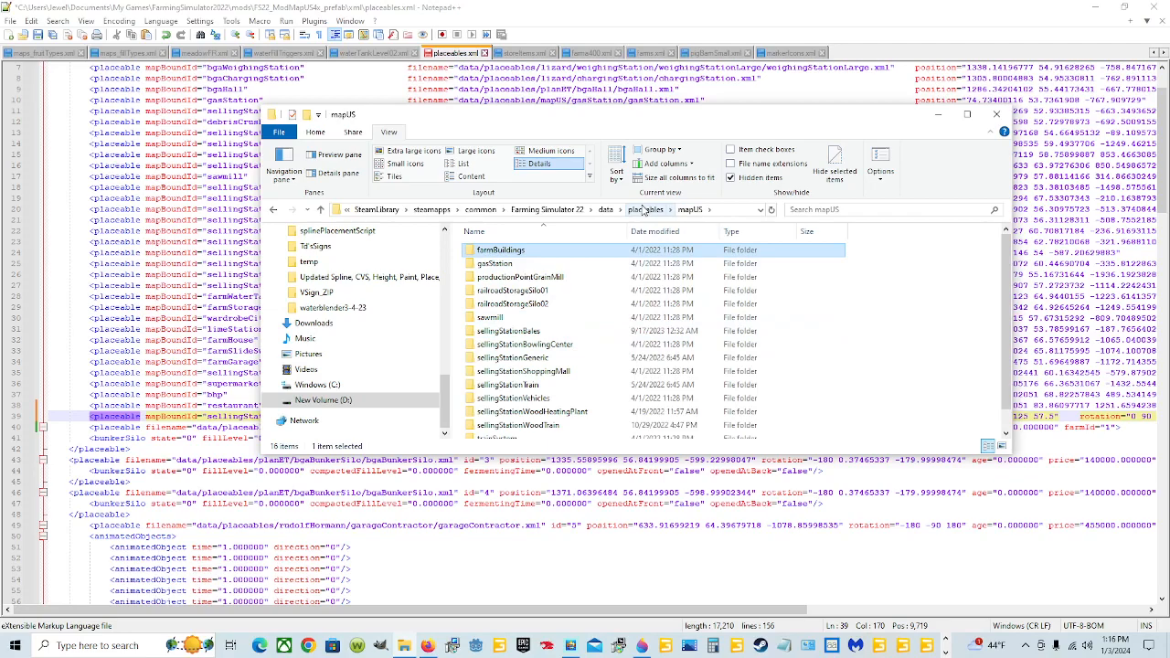
pyautogui.click(645, 209)
pyautogui.scroll(-1, 559, 382)
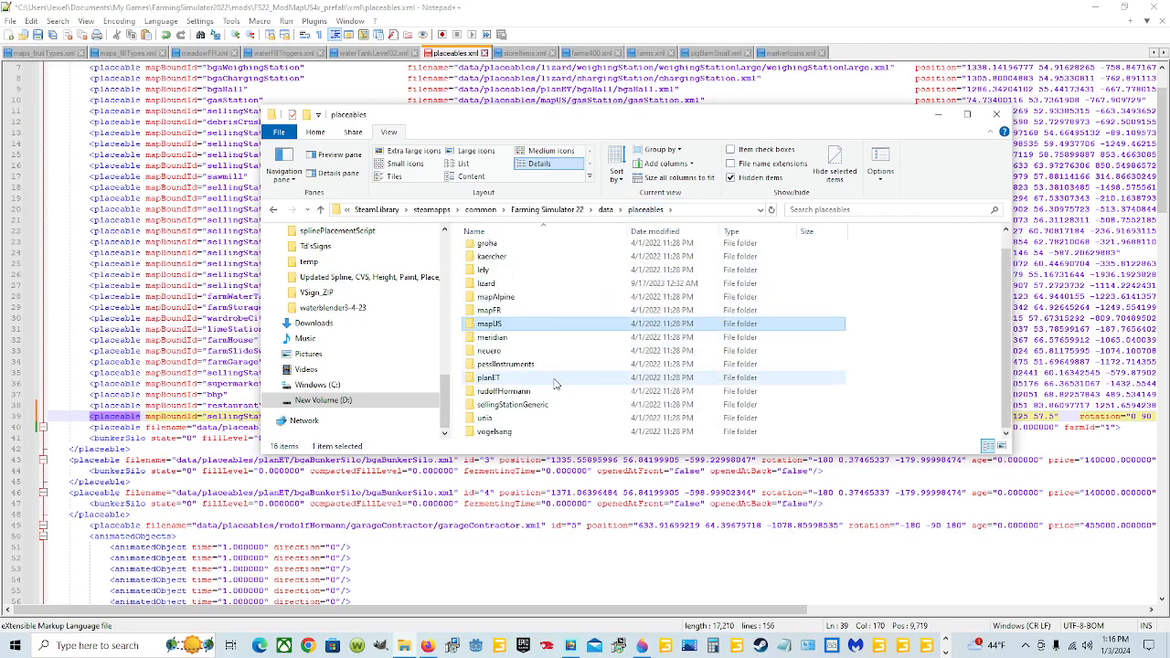
# Step: Look inside the sellingStationGeneric folder under placeables and return to the placeables folder
pyautogui.scroll(1, 551, 388)
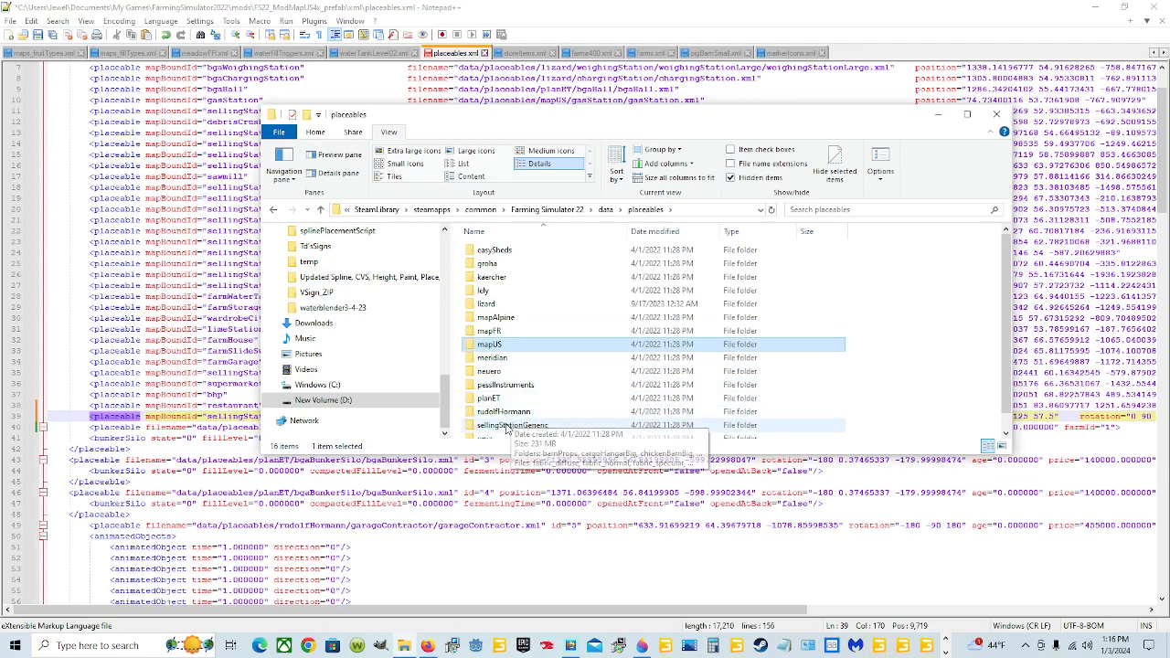
pyautogui.doubleClick(509, 426)
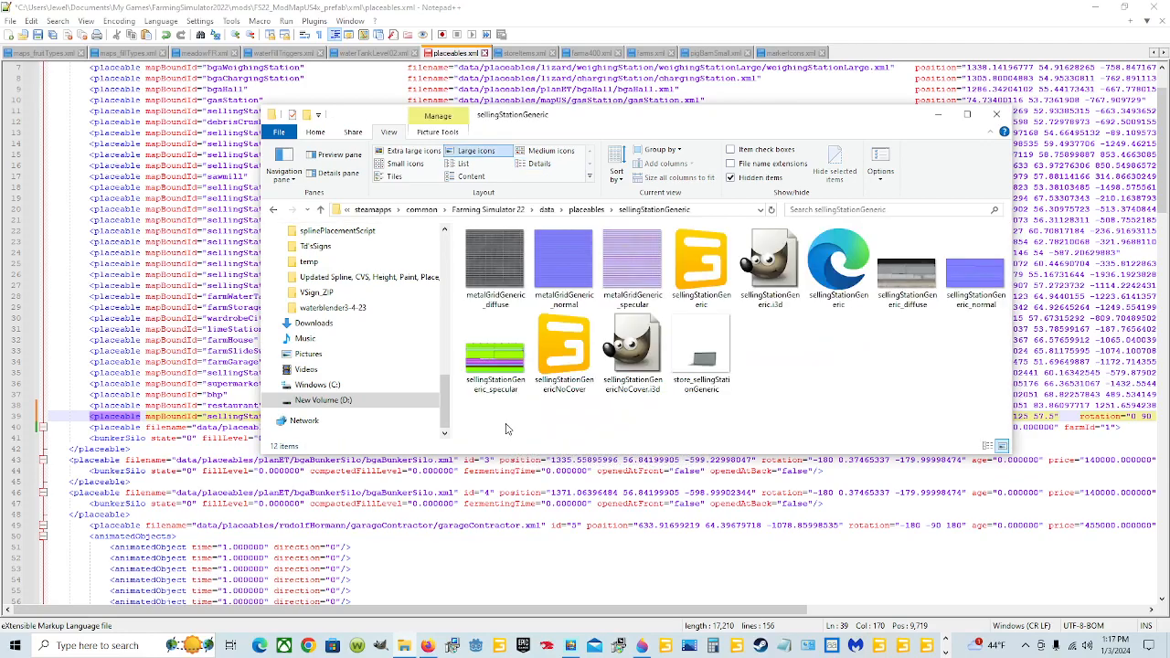
pyautogui.hotkey('alt', 'Left')
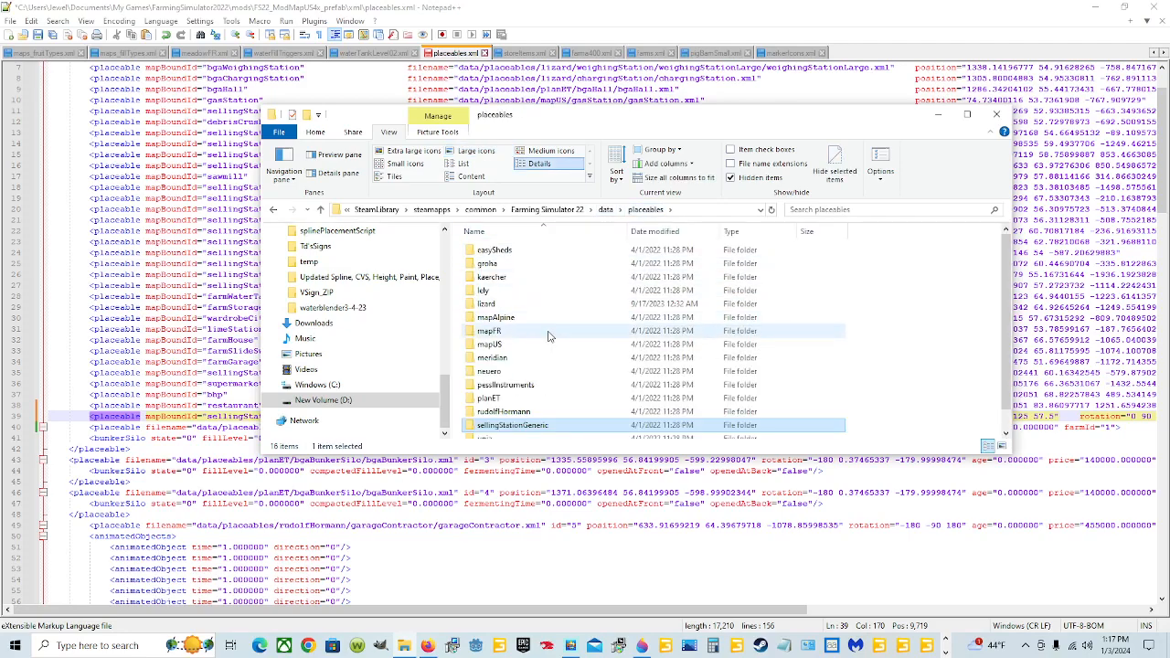
# Step: Look through the lizard folder and its sellingPoints subfolder, and return to the lizard folder
pyautogui.doubleClick(526, 305)
pyautogui.scroll(-5, 524, 384)
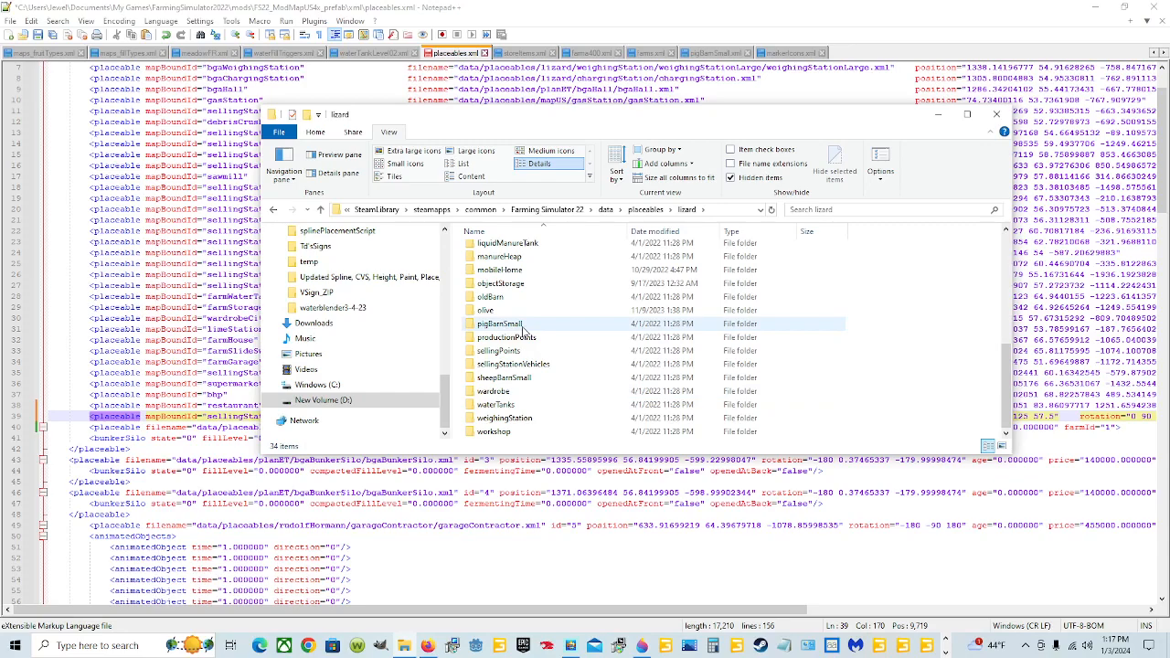
pyautogui.scroll(6, 521, 328)
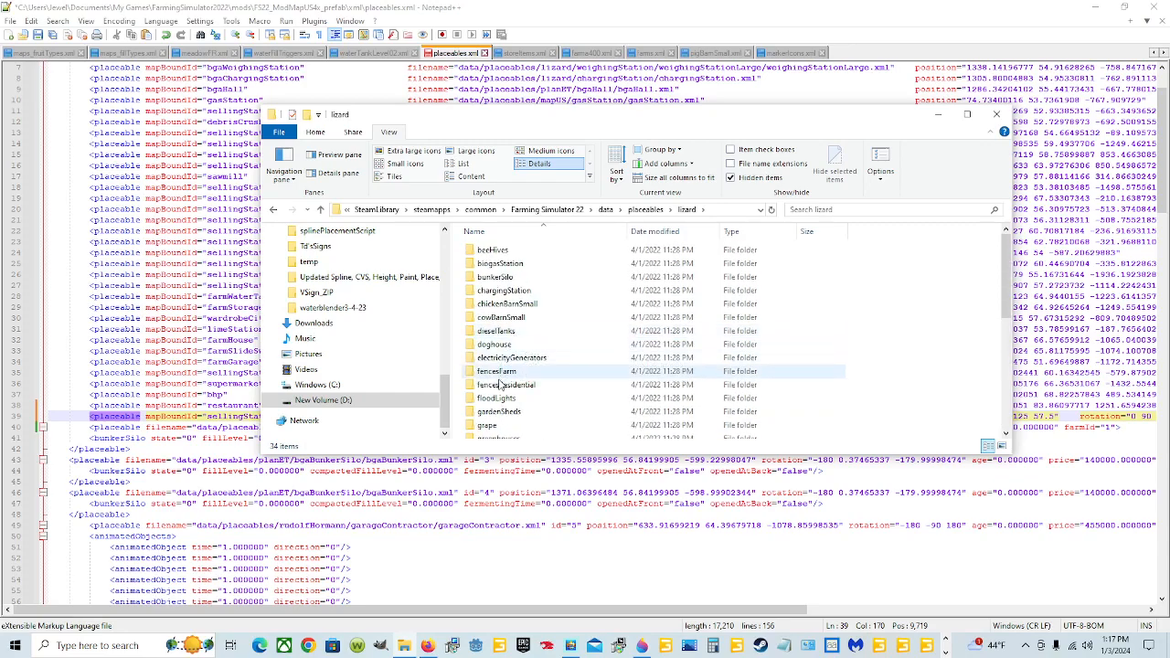
pyautogui.scroll(-5, 574, 391)
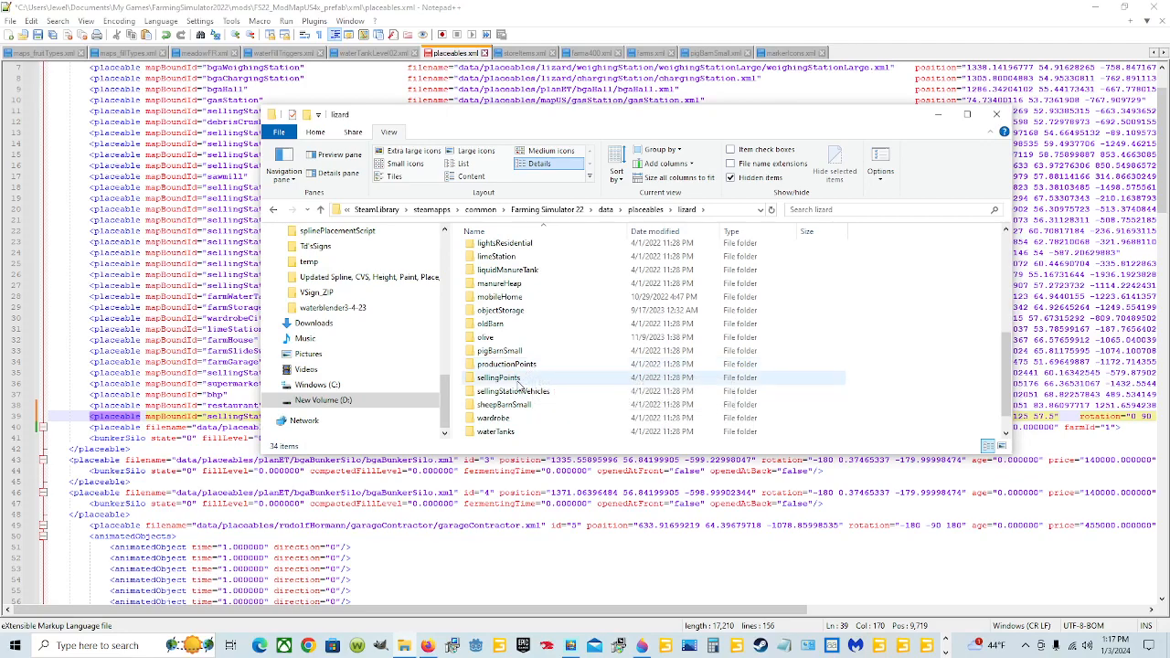
pyautogui.doubleClick(517, 378)
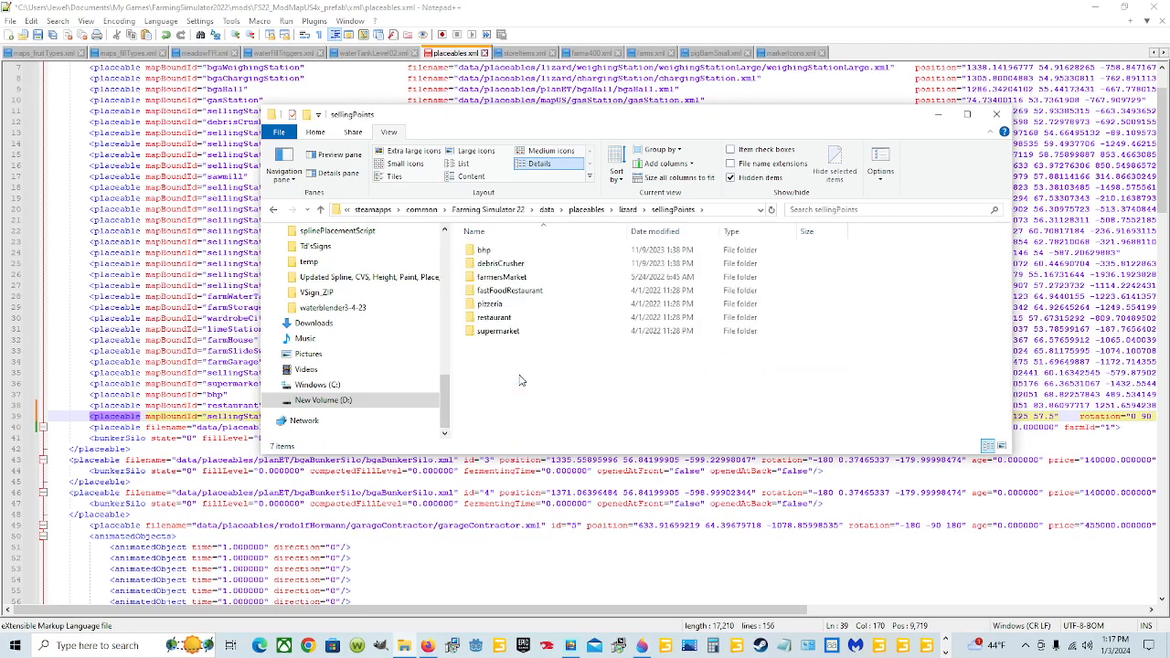
pyautogui.click(627, 209)
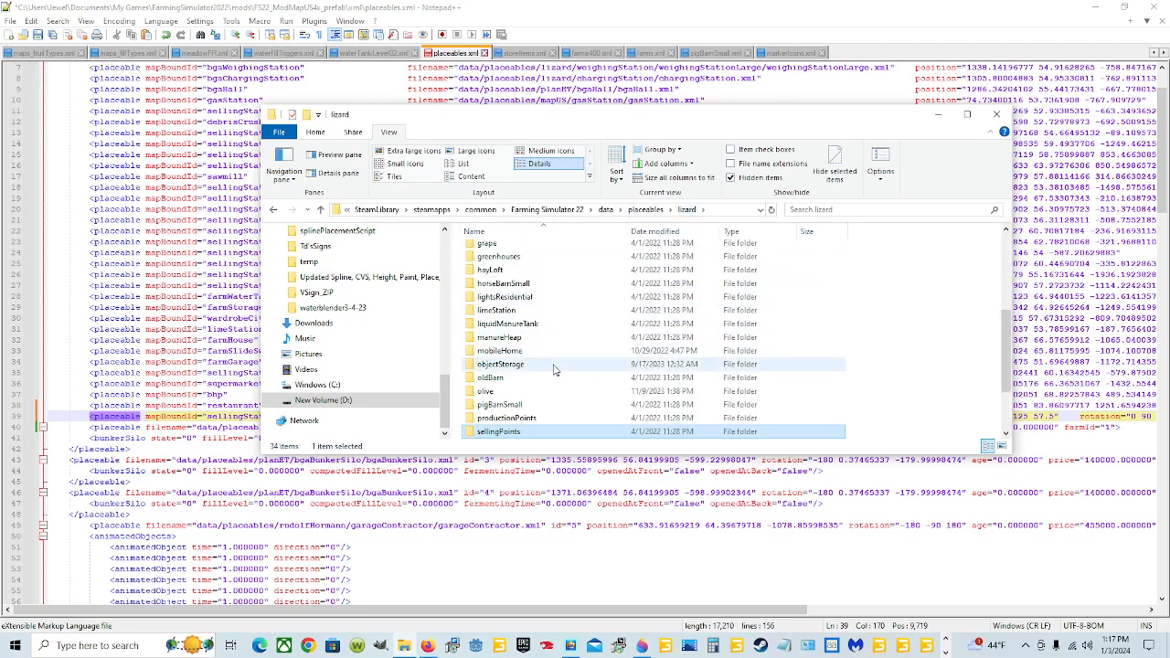
pyautogui.scroll(5, 548, 371)
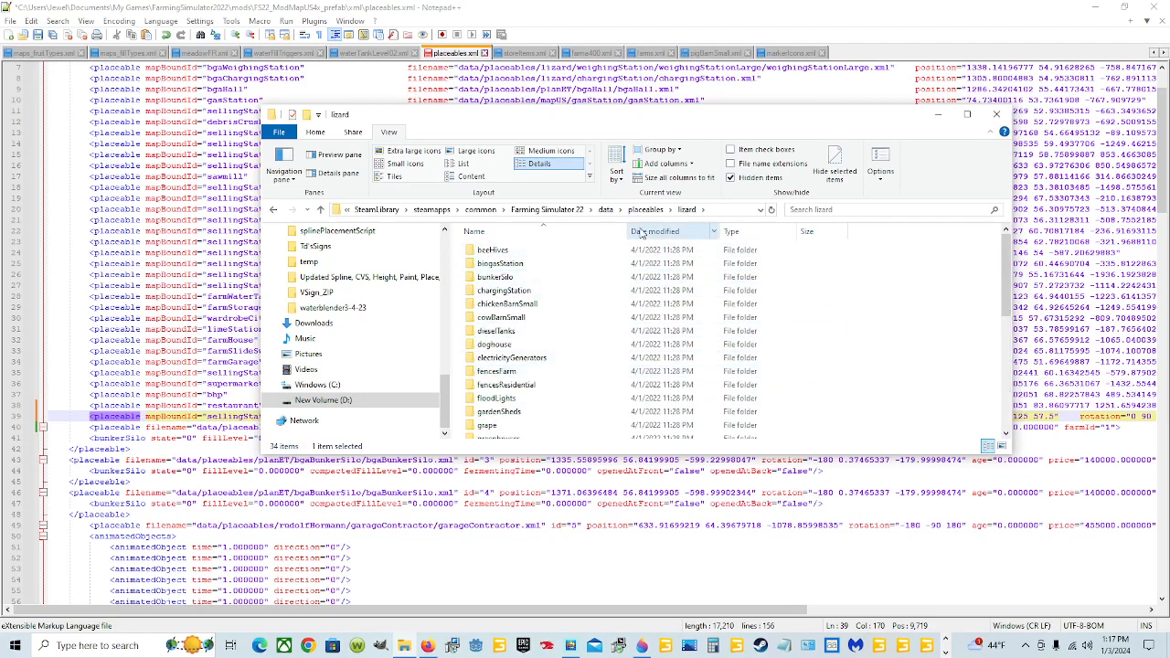
# Step: Check the maps folder and its mapUS subfolder inside the game's data folder, and return to data
pyautogui.click(609, 212)
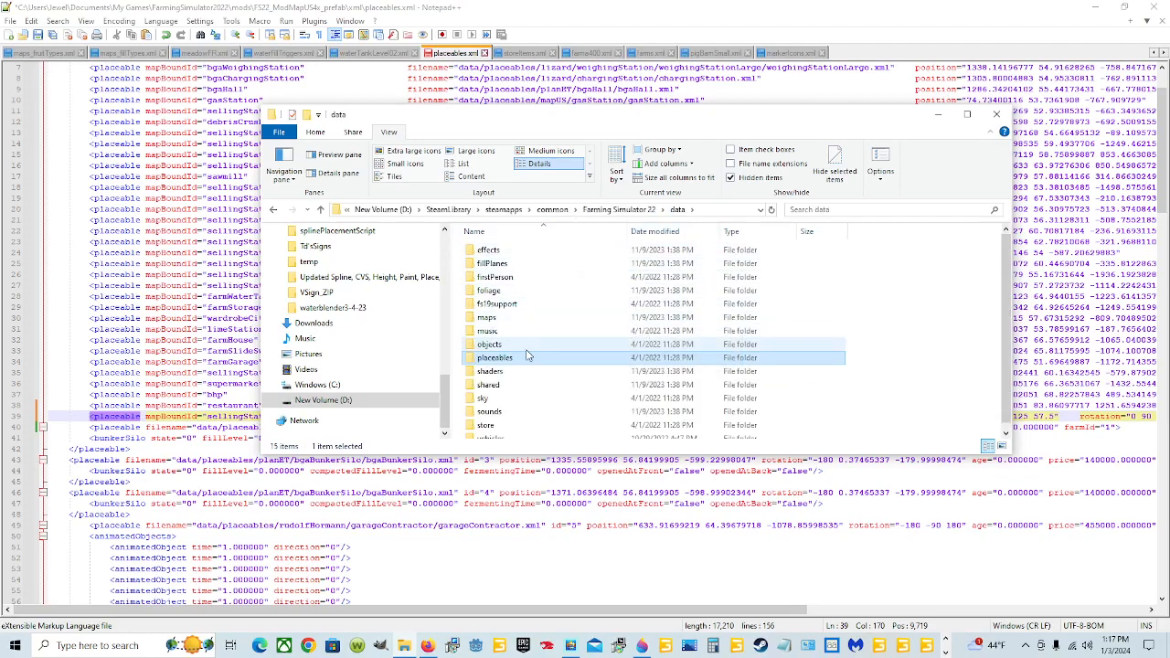
pyautogui.doubleClick(525, 319)
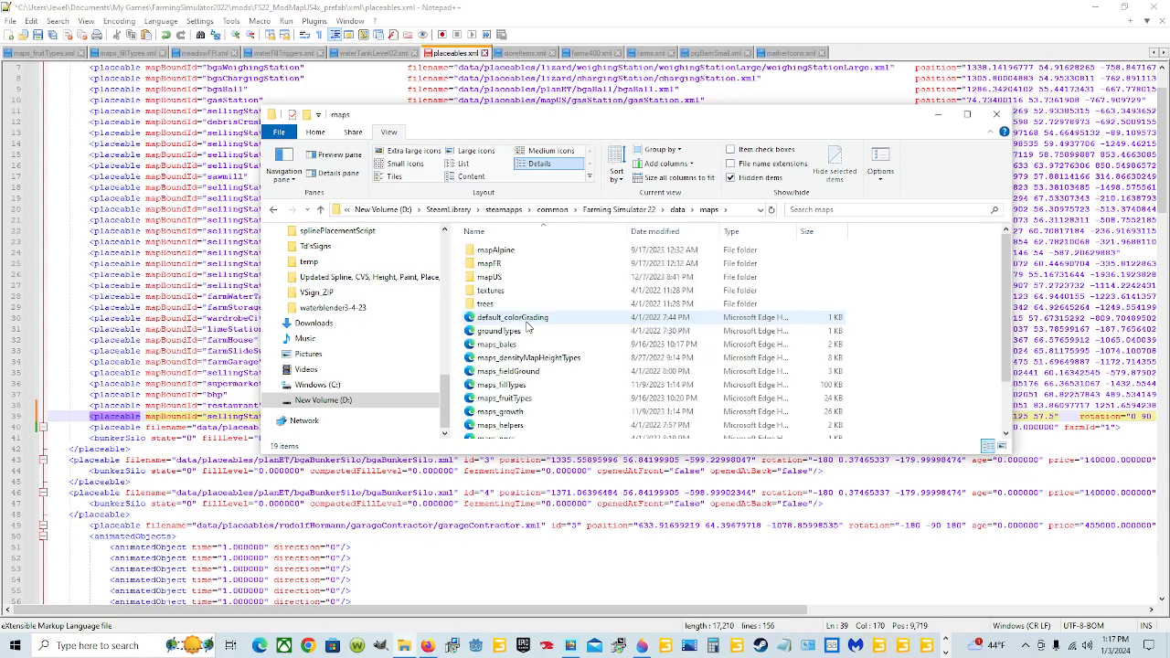
pyautogui.doubleClick(565, 277)
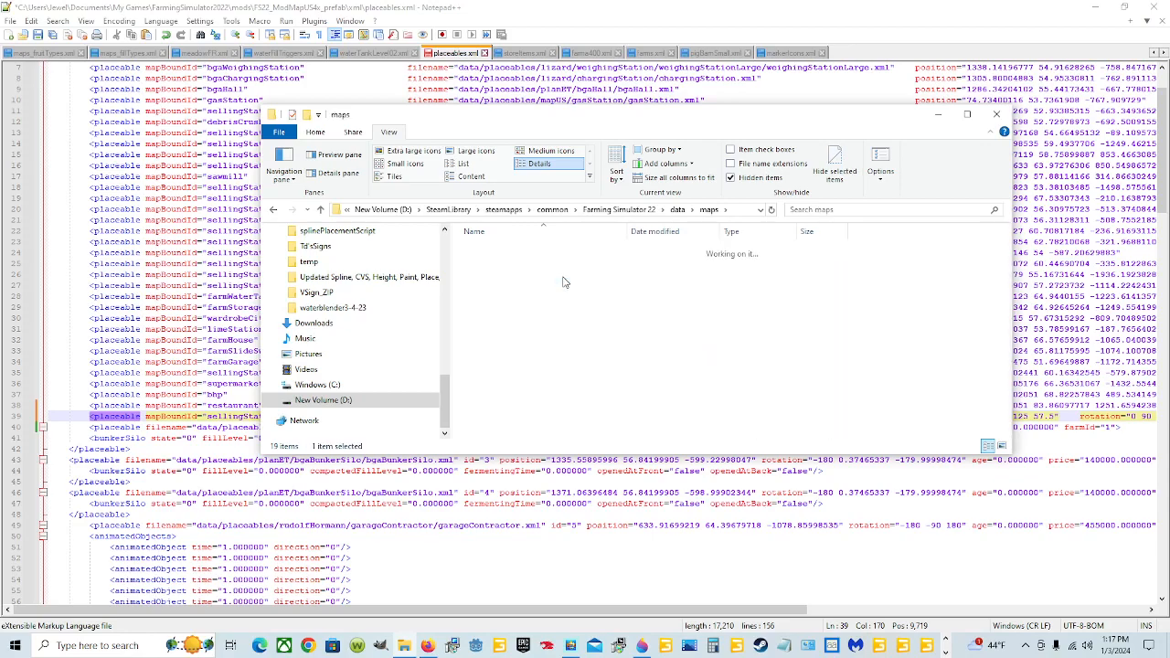
pyautogui.click(605, 210)
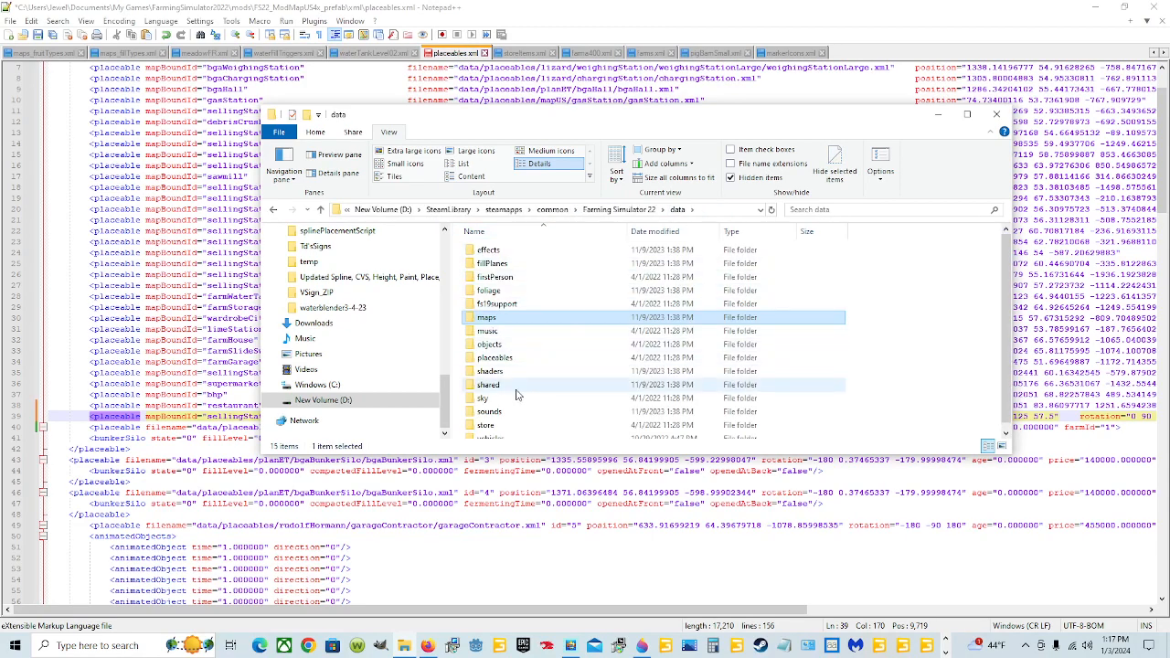
pyautogui.click(619, 210)
pyautogui.doubleClick(525, 250)
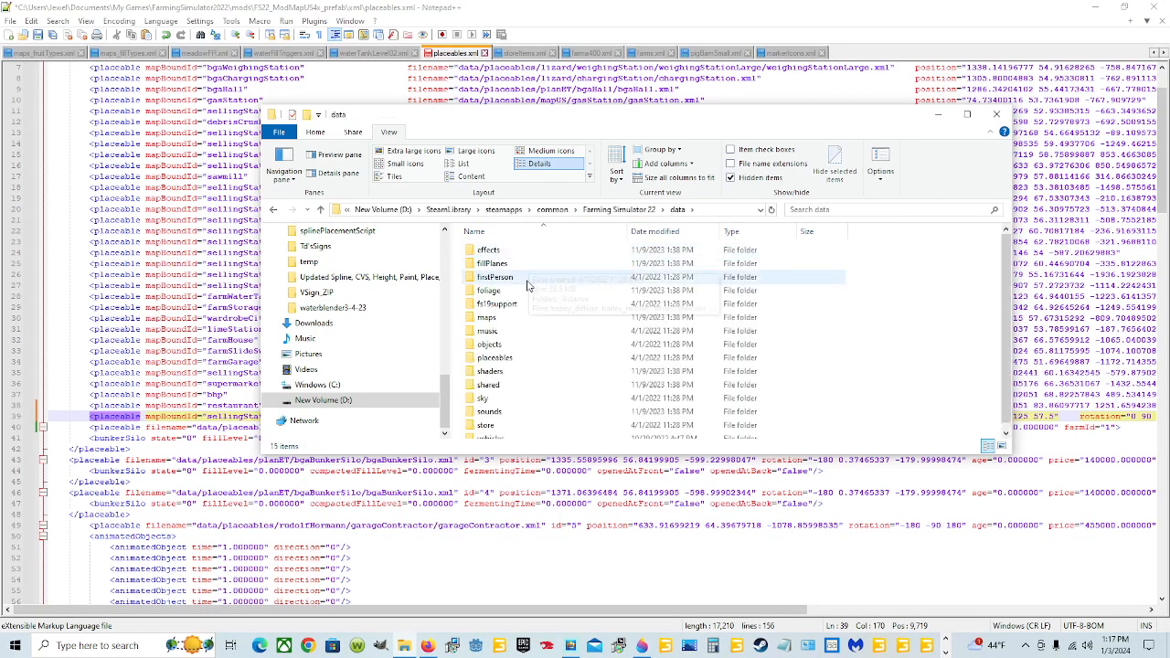
# Step: Open the sellingStationGeneric folder inside the mapUS folder of placeables
pyautogui.click(512, 358)
pyautogui.doubleClick(513, 359)
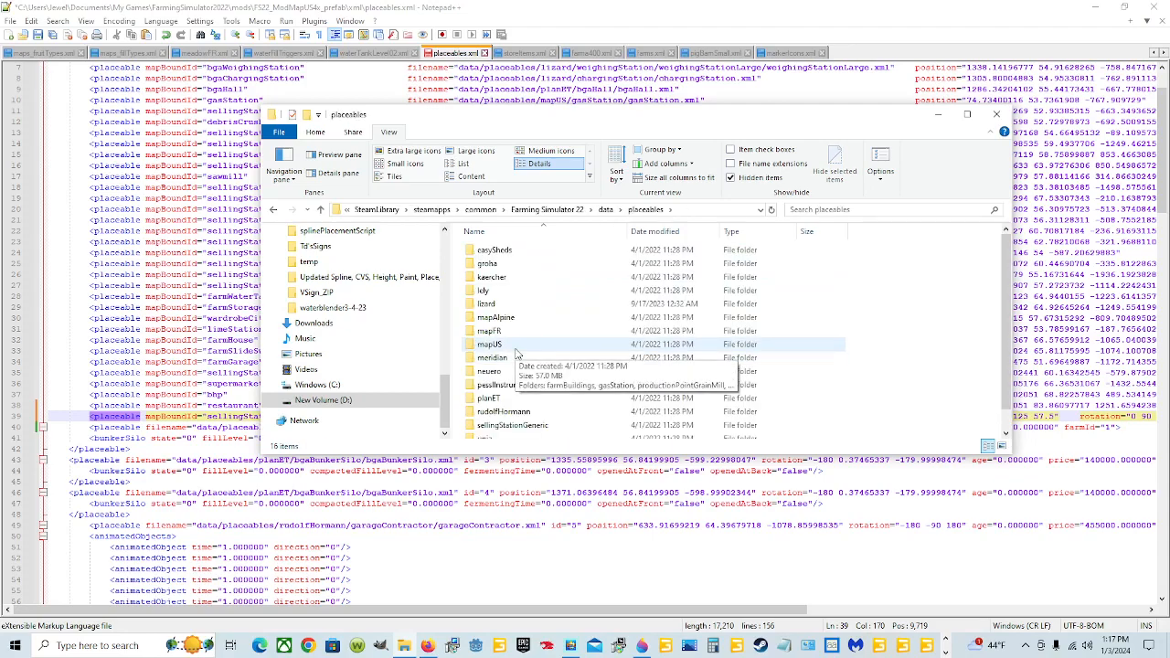
pyautogui.doubleClick(516, 353)
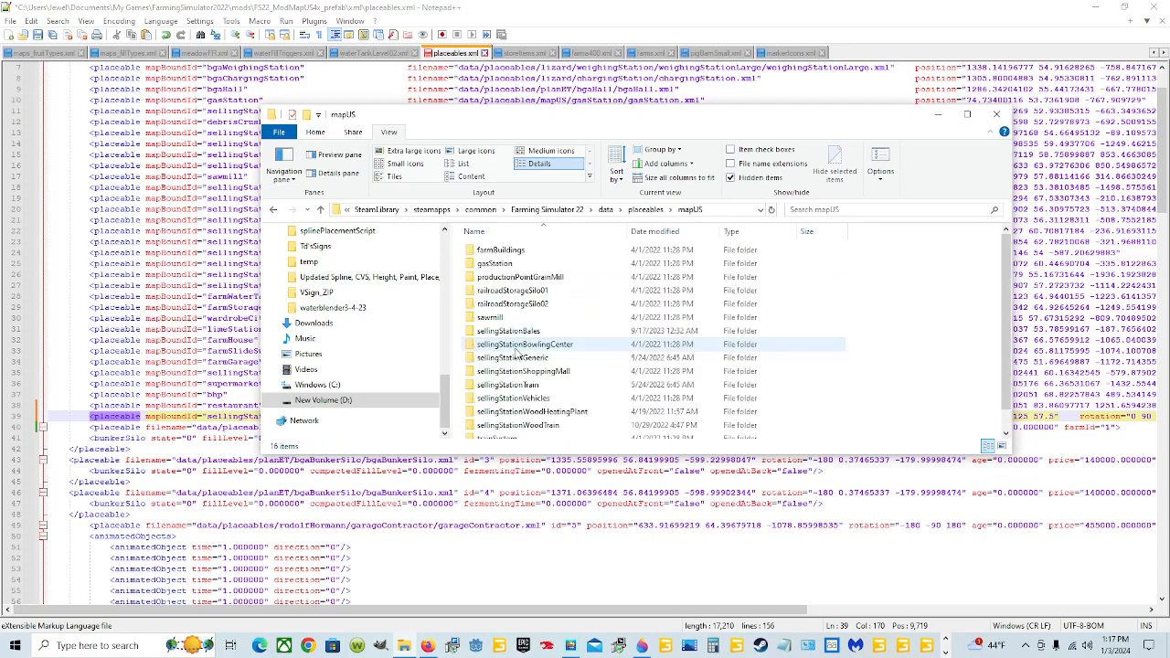
pyautogui.doubleClick(565, 360)
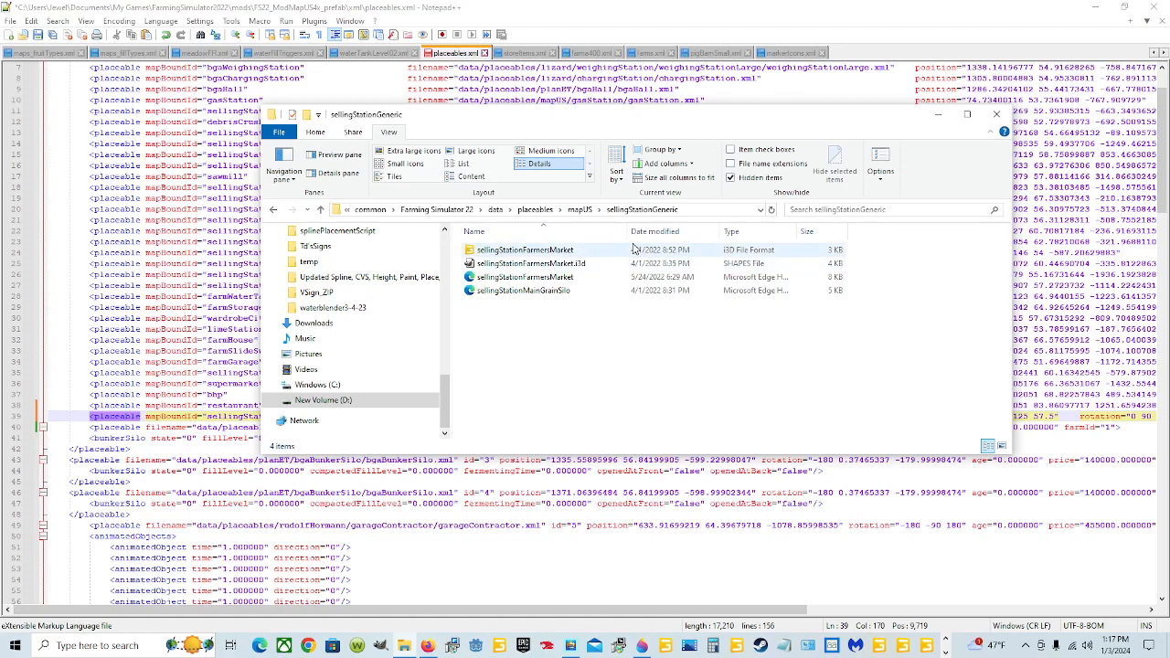
# Step: Open the sellingStationFarmersMarket i3d file in GIANTS Editor 9.0.6 and select its unloadingStation node to inspect the model
pyautogui.doubleClick(568, 251)
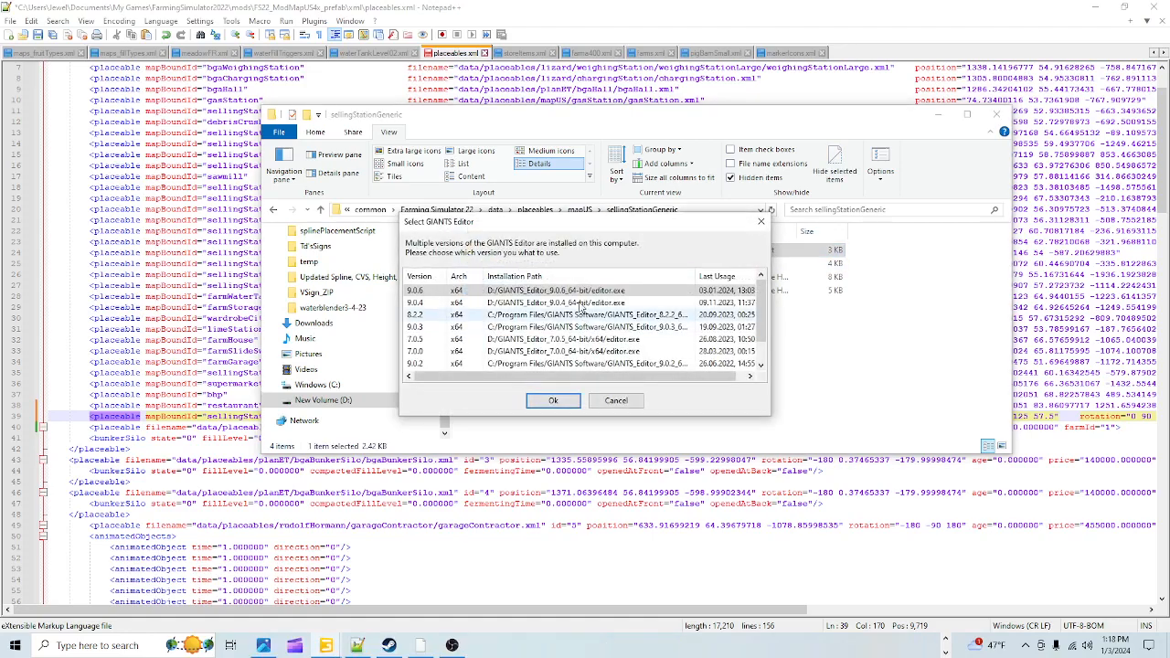
pyautogui.click(575, 404)
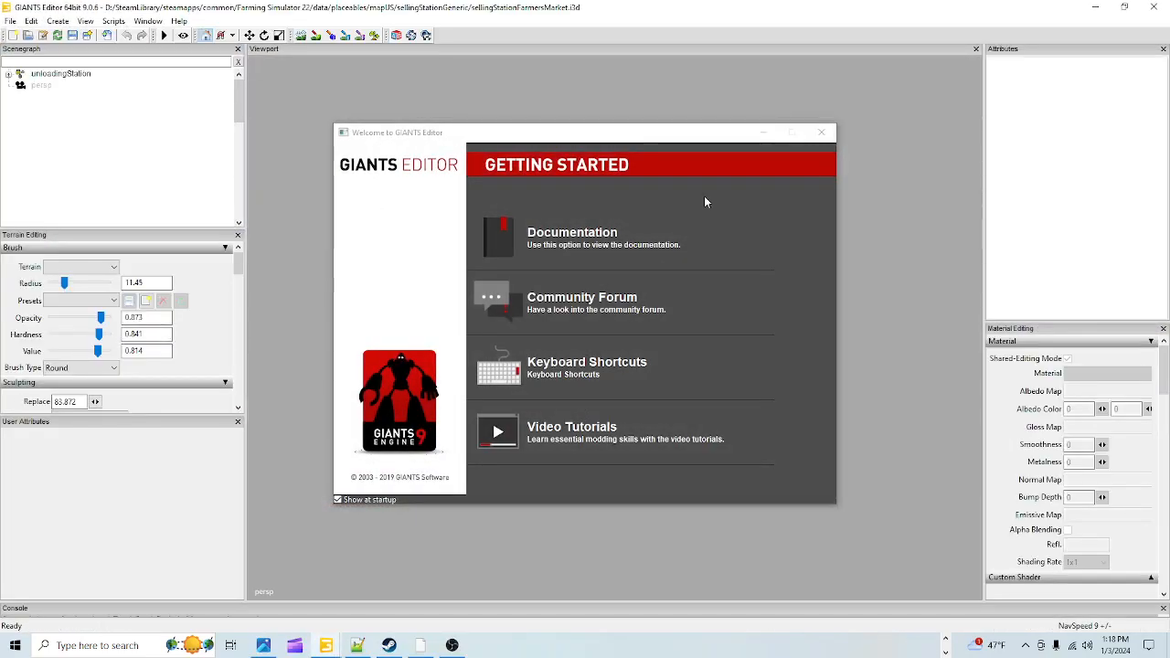
pyautogui.click(821, 131)
pyautogui.click(86, 74)
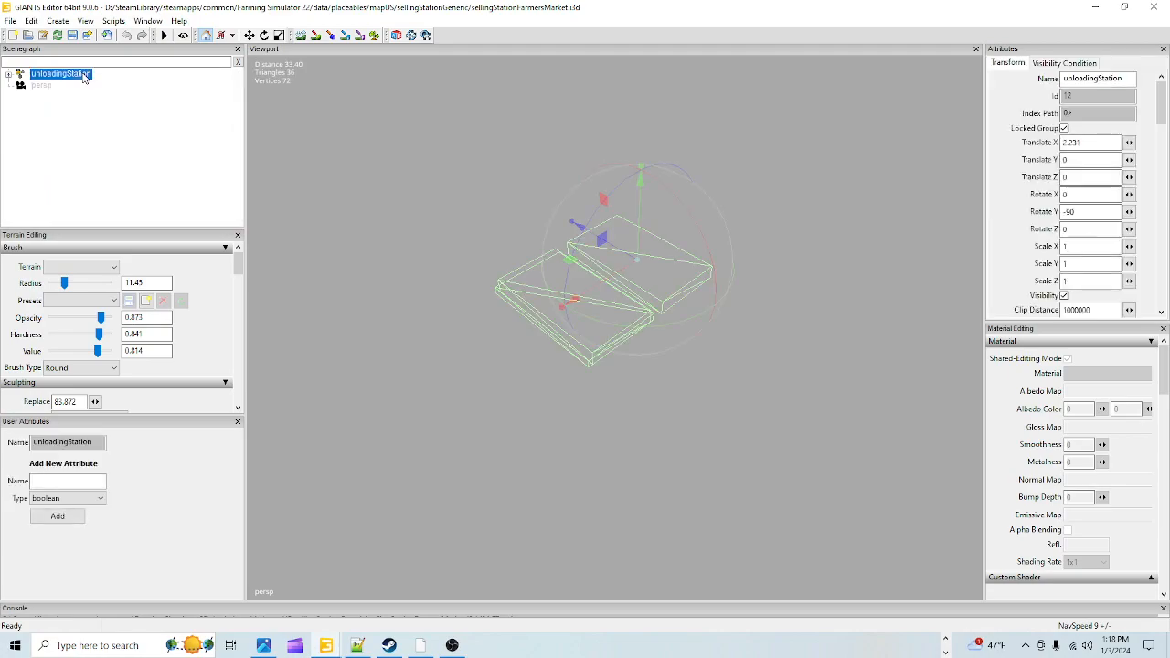
# Step: Switch back to File Explorer and open the farmersMarket folder under placeables, lizard, sellingPoints
pyautogui.click(1095, 6)
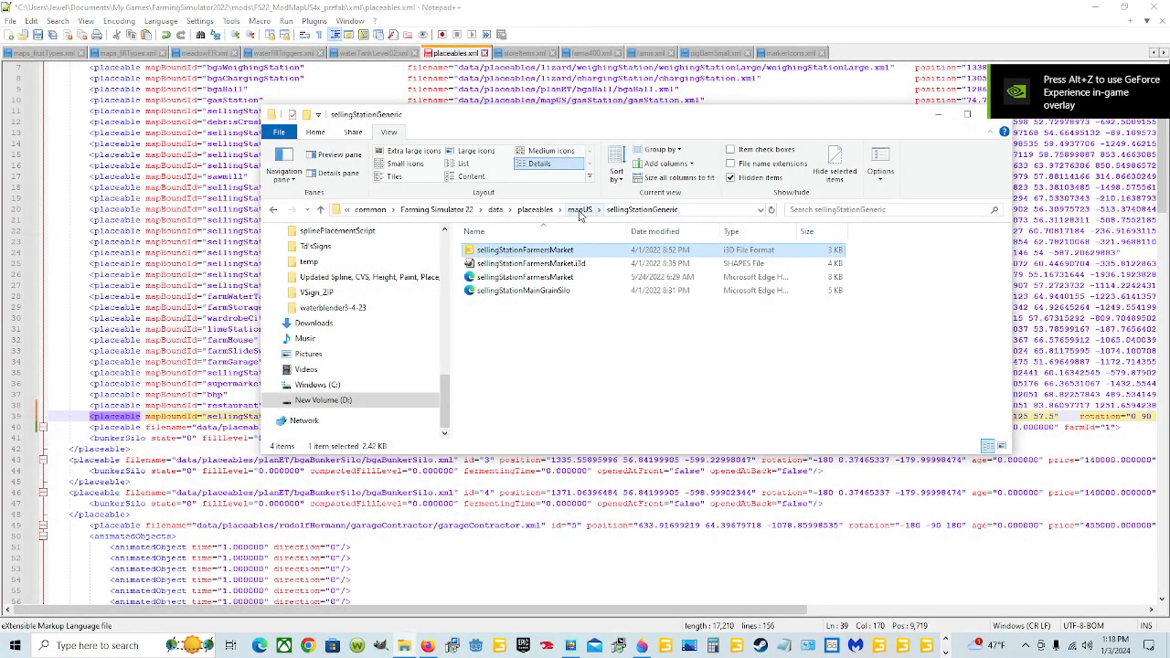
pyautogui.click(579, 212)
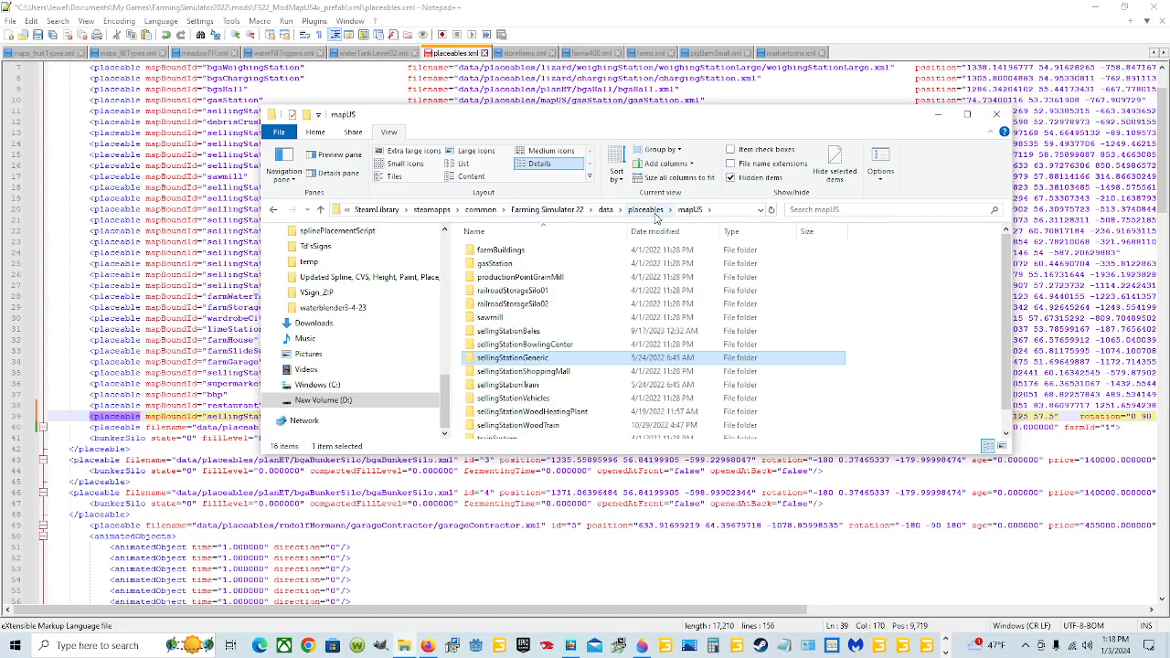
pyautogui.click(652, 213)
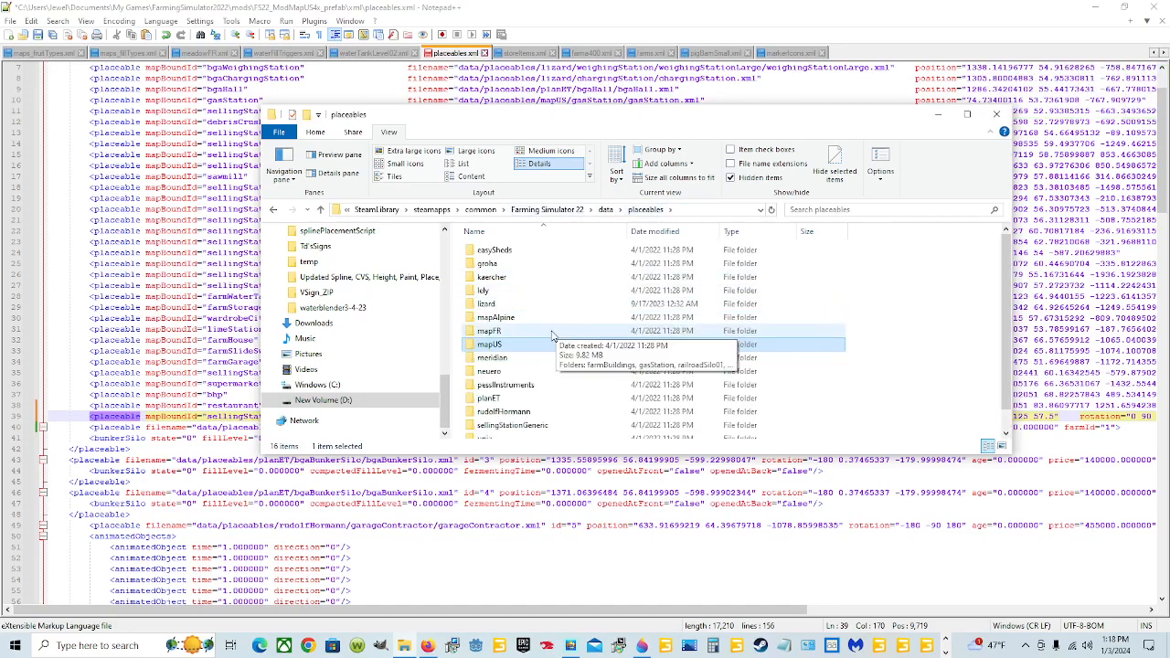
pyautogui.scroll(-1, 525, 375)
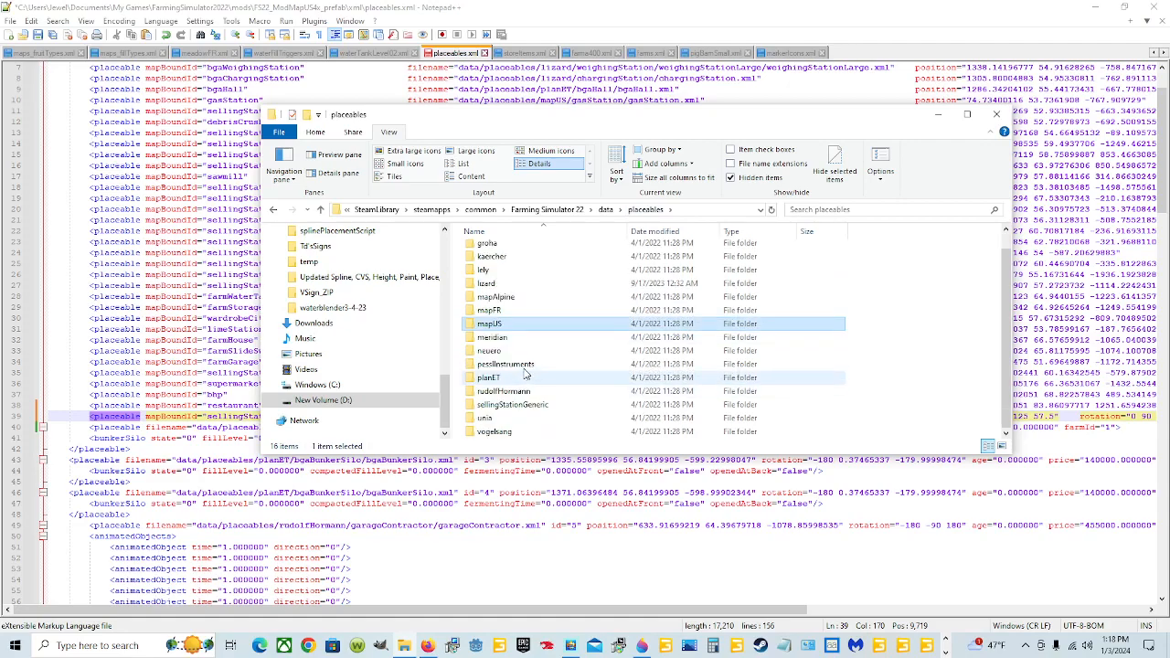
pyautogui.doubleClick(498, 283)
pyautogui.scroll(-6, 548, 374)
pyautogui.doubleClick(553, 351)
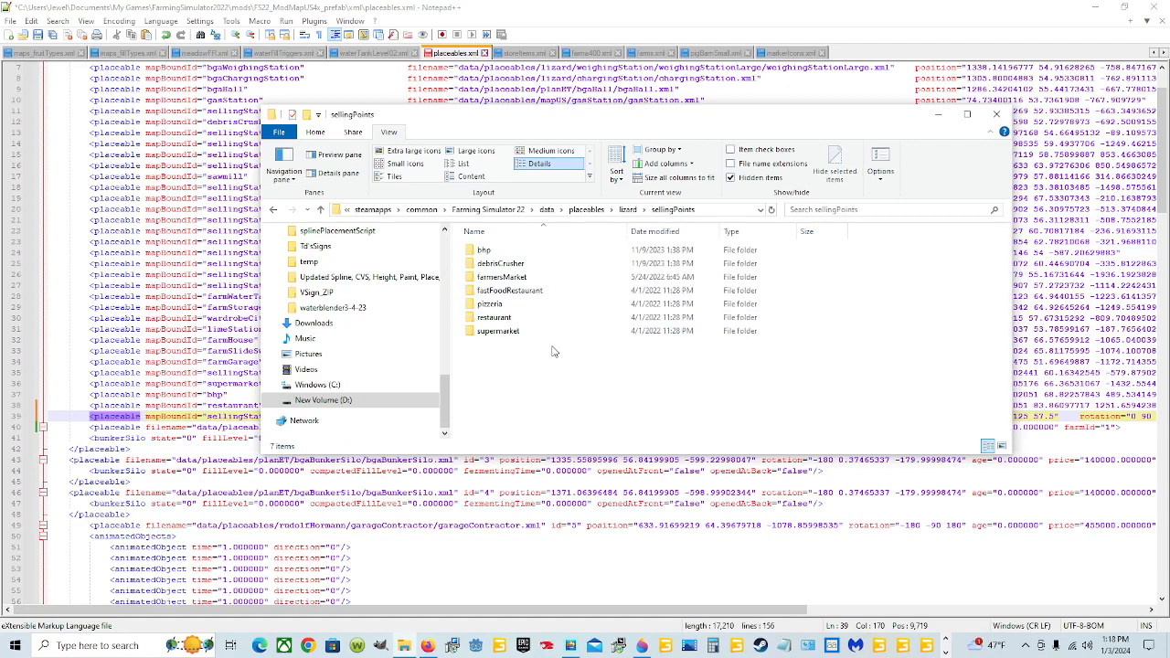
pyautogui.doubleClick(517, 277)
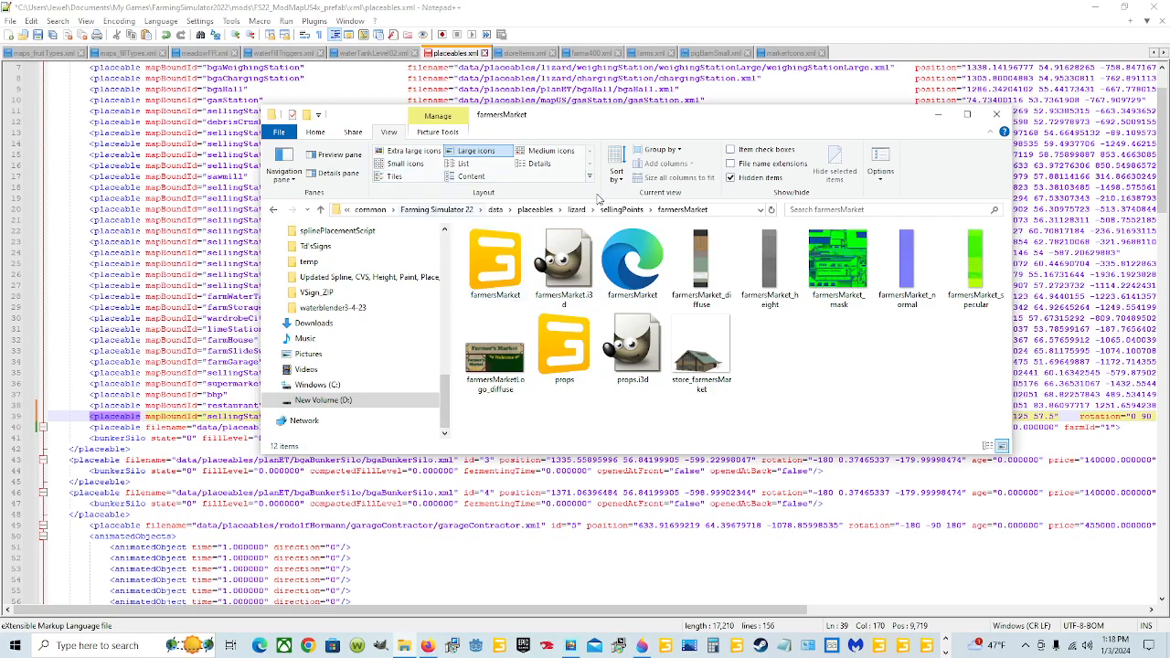
# Step: Copy the name of the farmersMarket XML file without renaming the file
pyautogui.click(658, 265)
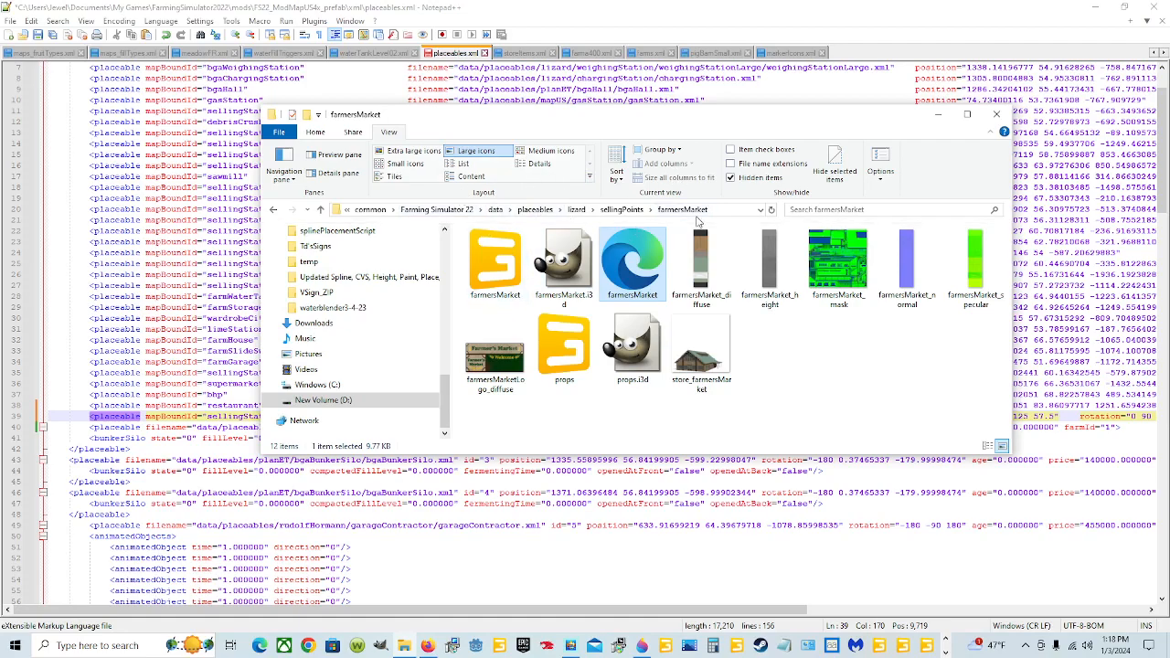
pyautogui.click(659, 299)
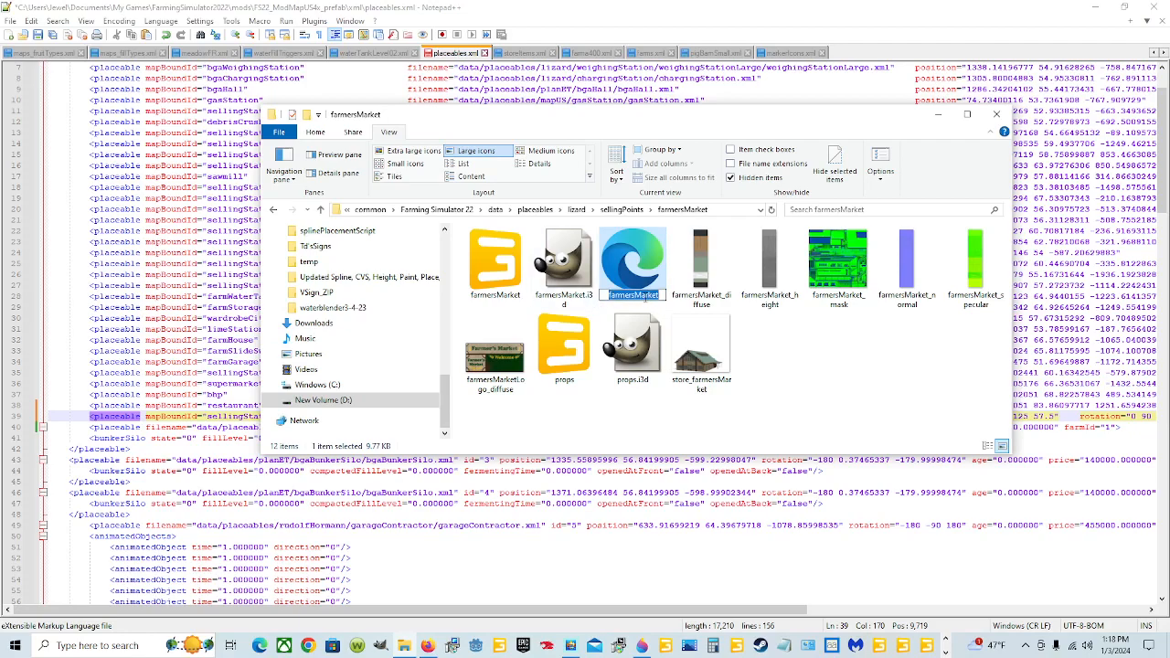
pyautogui.rightClick(644, 296)
pyautogui.click(672, 338)
pyautogui.click(695, 265)
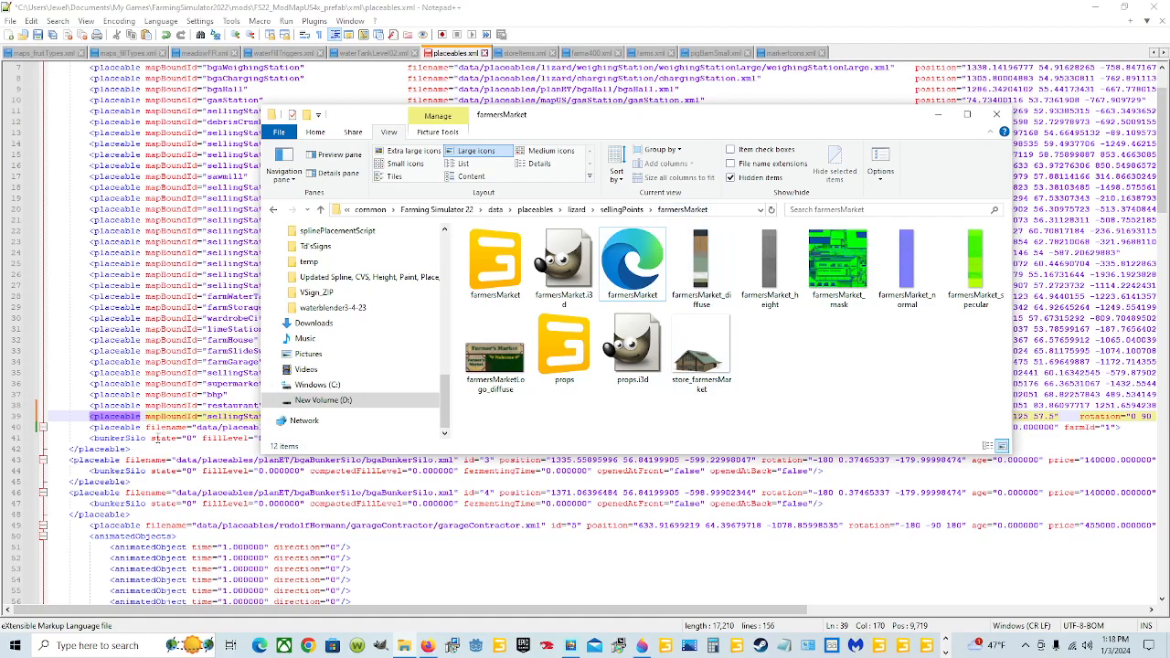
# Step: Switch to Notepad++, replace the line 39 entry's mapBoundId with the copied farmersMarket, and realign its filename with the column above
pyautogui.click(927, 121)
pyautogui.moveTo(376, 416); pyautogui.dragTo(280, 416)
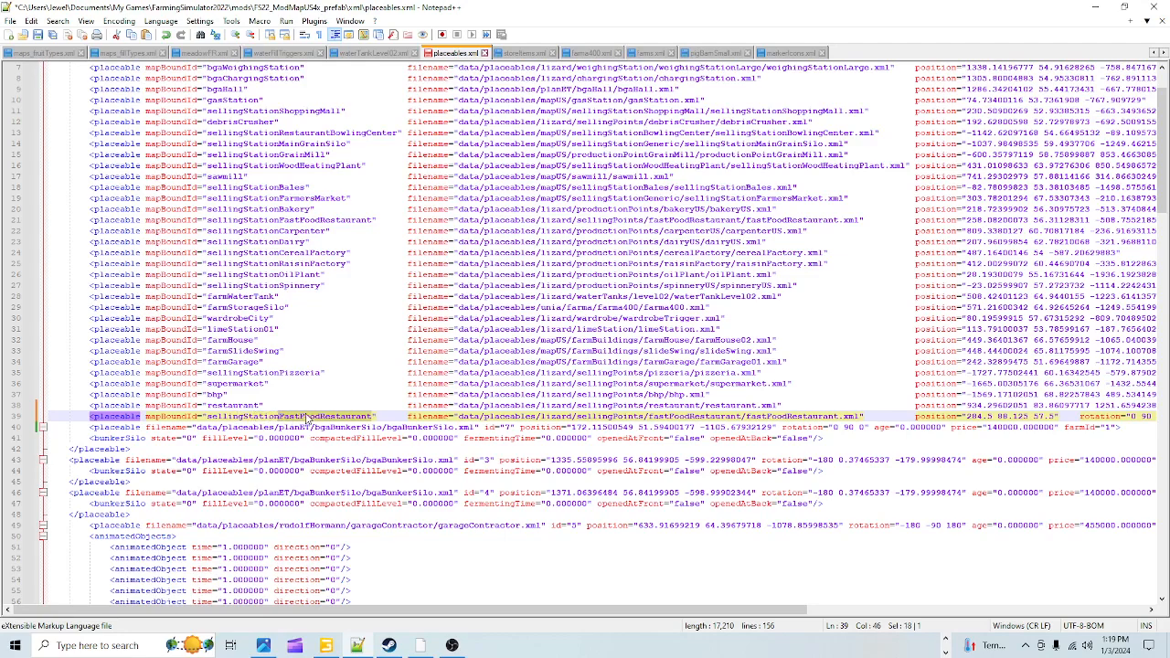
pyautogui.click(371, 416)
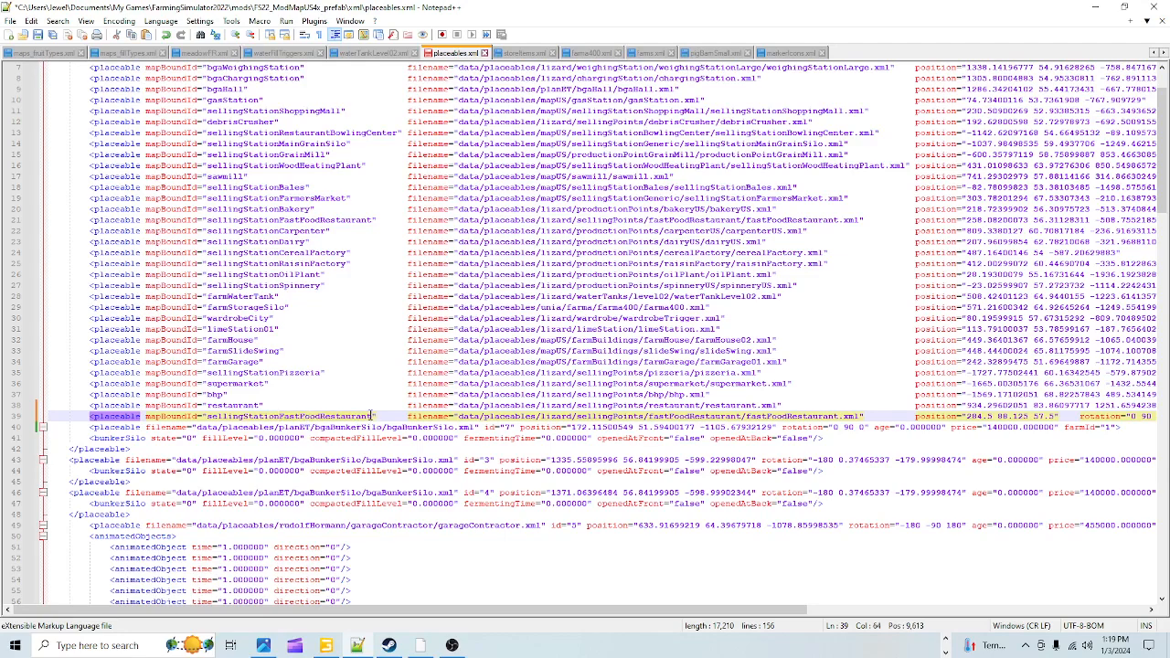
pyautogui.moveTo(371, 416); pyautogui.dragTo(207, 416)
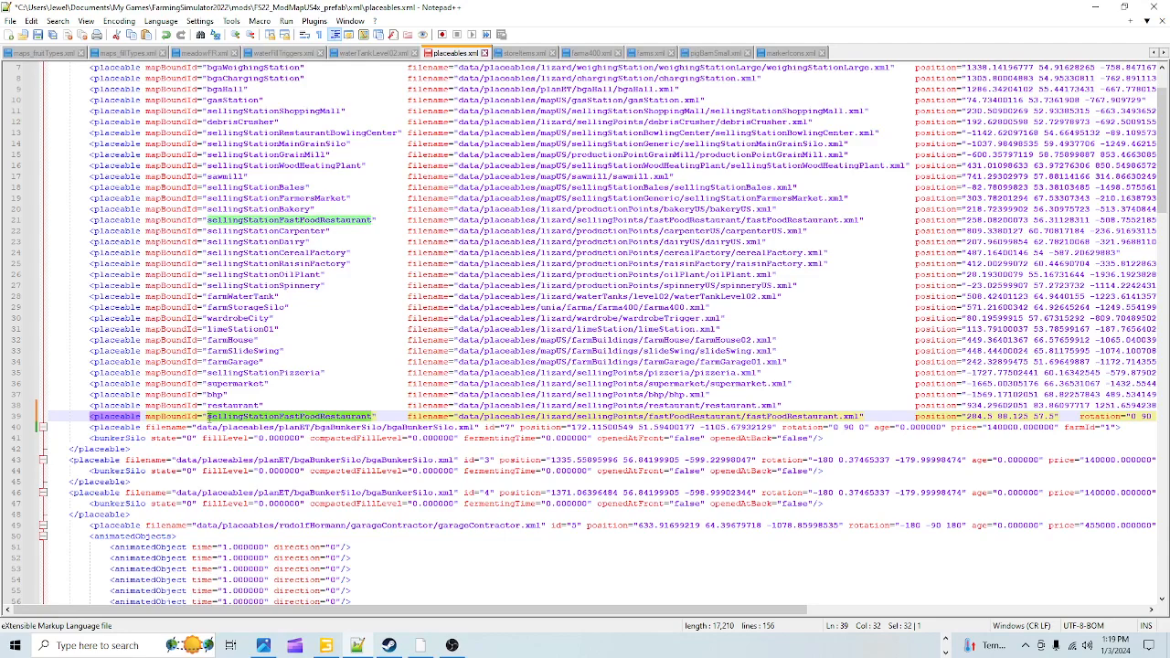
pyautogui.rightClick(223, 417)
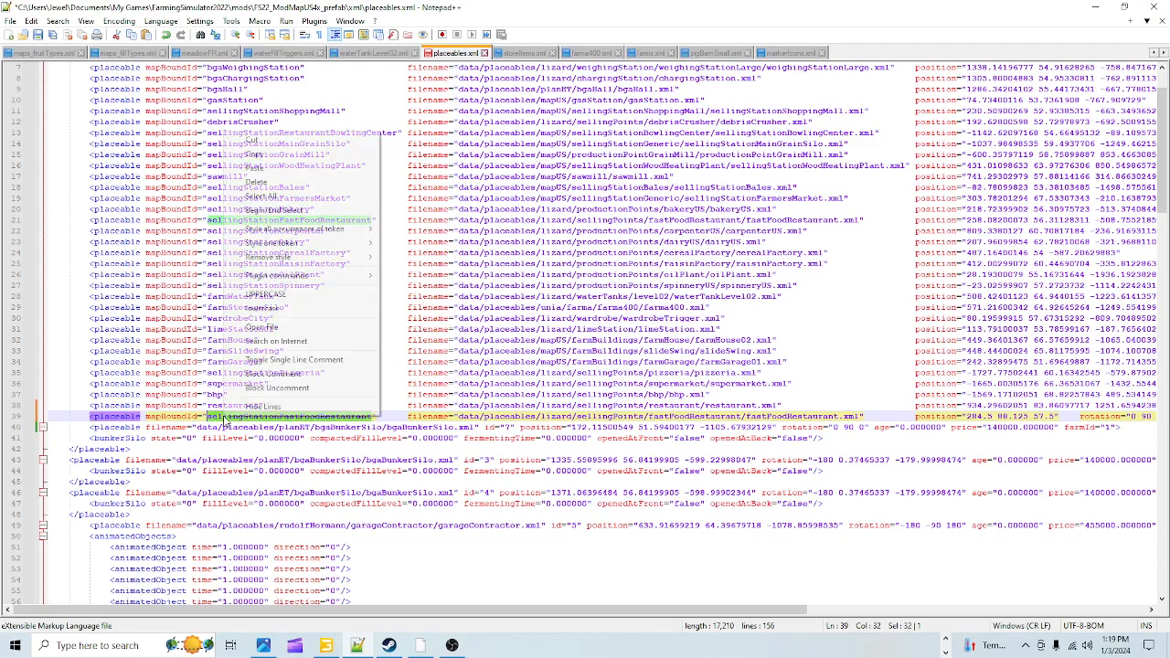
pyautogui.click(293, 168)
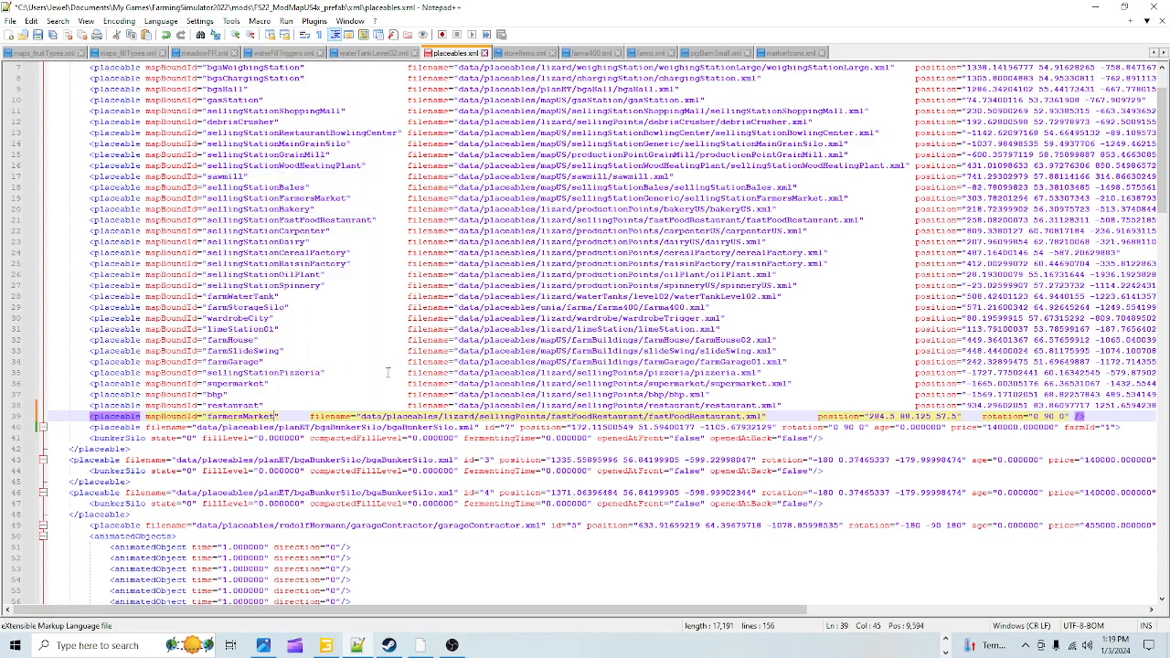
pyautogui.click(310, 418)
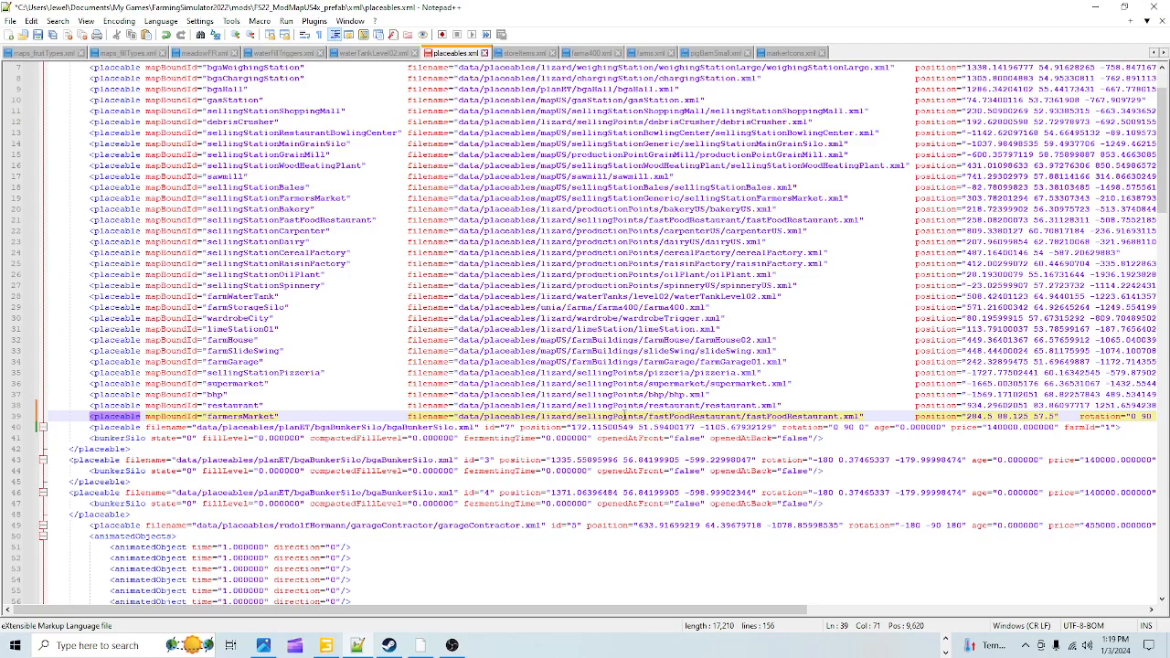
# Step: Replace both fastFoodRestaurant parts of the line 39 filename path with farmersMarket
pyautogui.moveTo(649, 415); pyautogui.dragTo(742, 416)
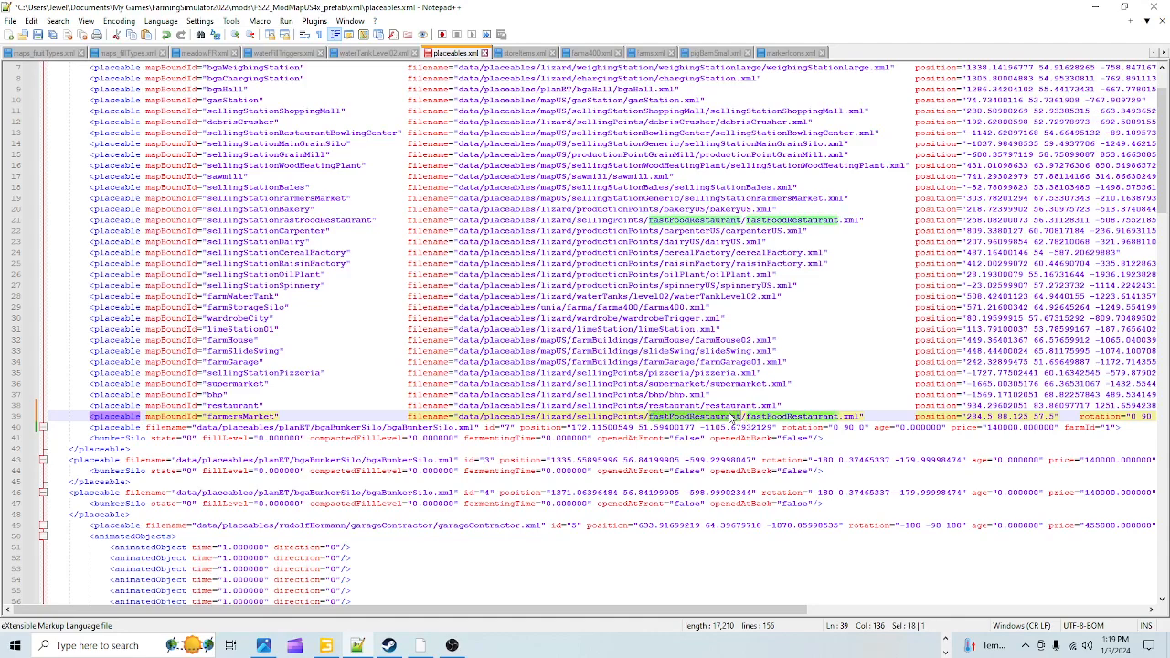
pyautogui.rightClick(729, 416)
pyautogui.click(760, 165)
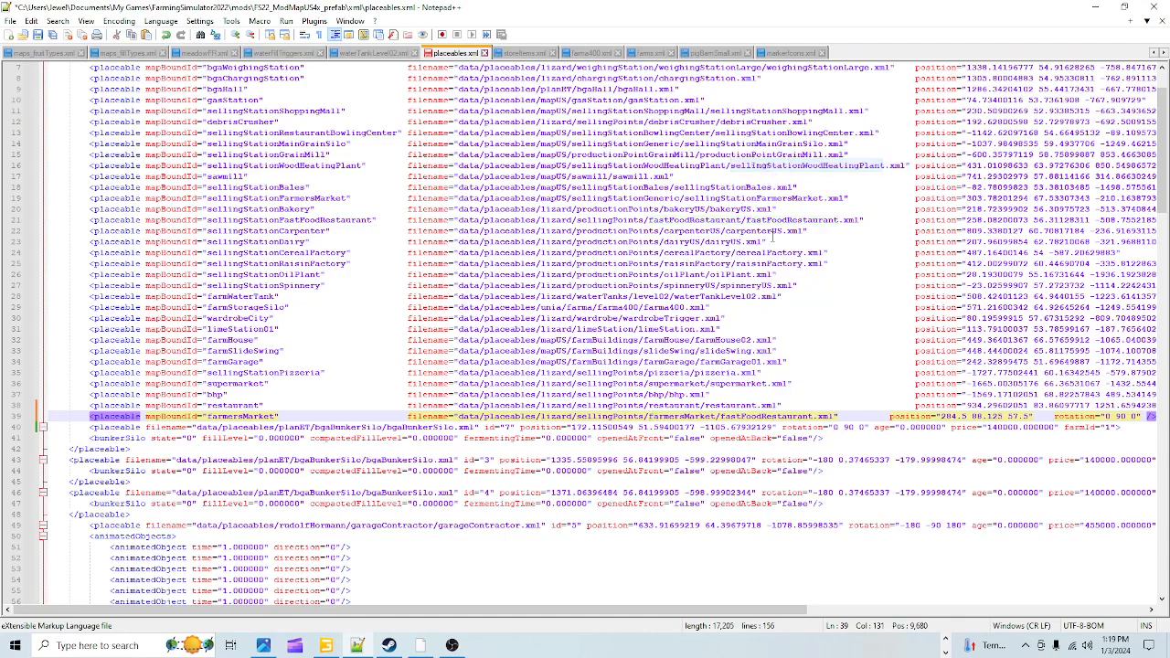
pyautogui.moveTo(721, 416); pyautogui.dragTo(813, 416)
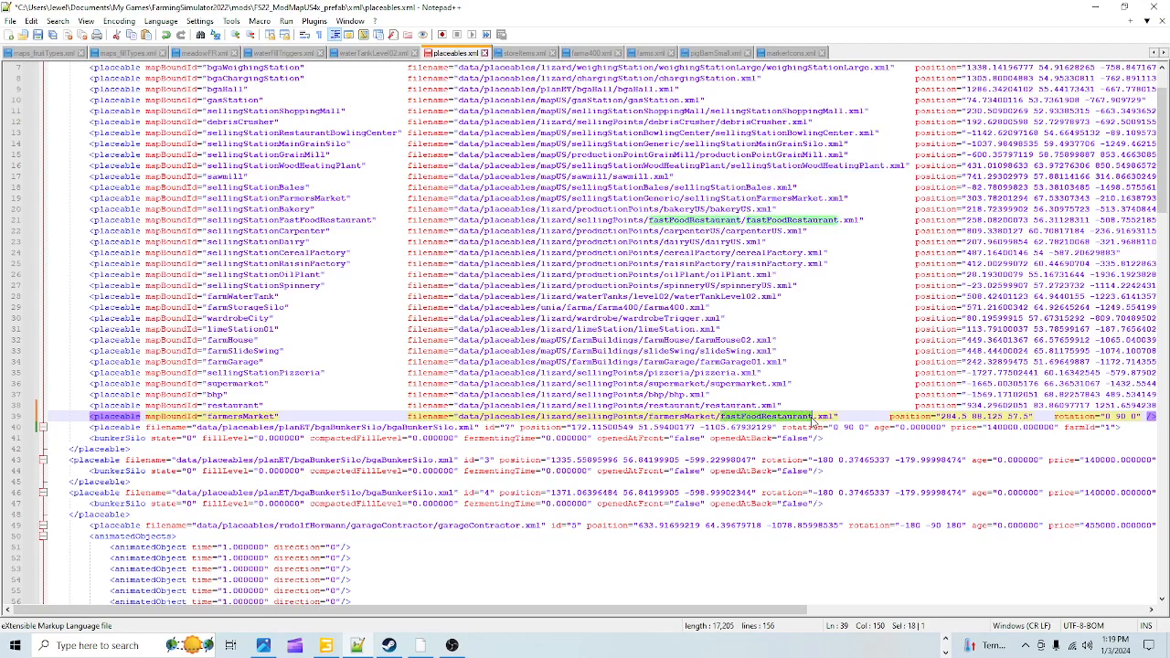
pyautogui.rightClick(813, 417)
pyautogui.click(869, 176)
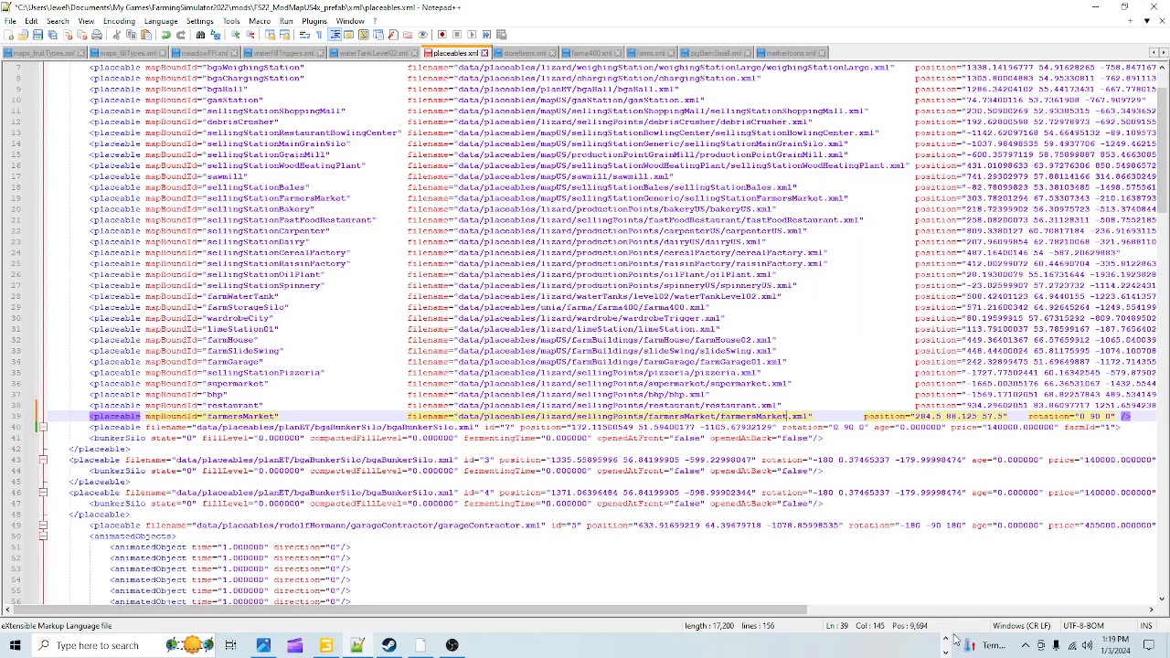
# Step: Switch to File Explorer and check the farmersMarket folder path and XML file against the line 39 filename
pyautogui.click(403, 645)
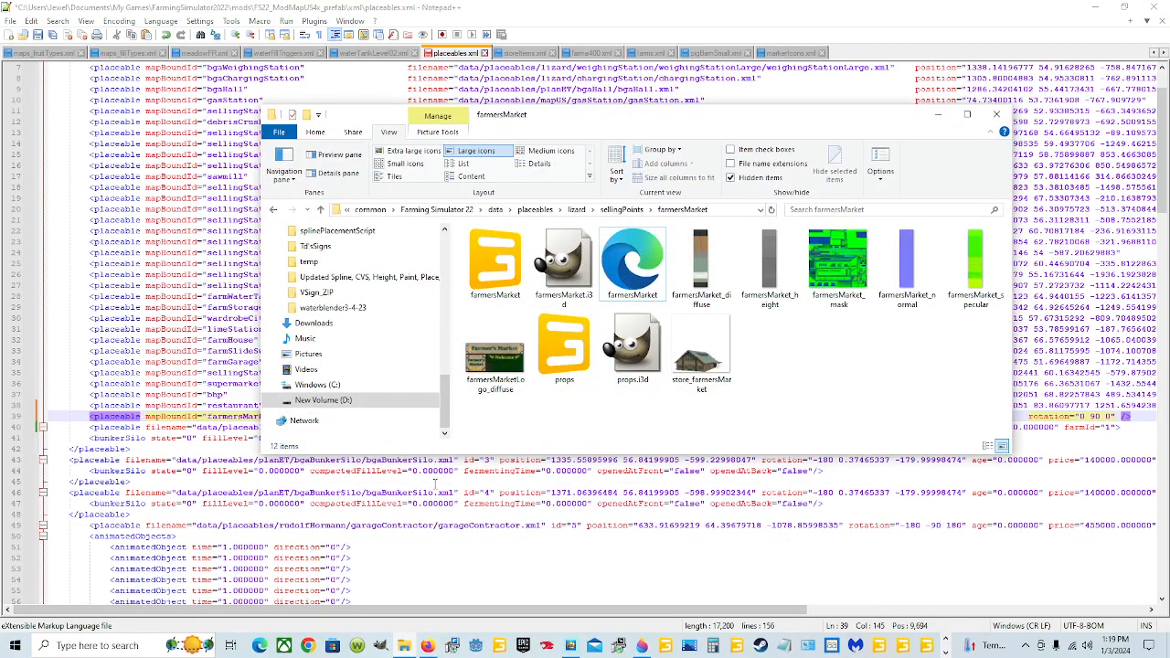
pyautogui.moveTo(710, 119); pyautogui.dragTo(692, 244)
pyautogui.scroll(-4, 717, 284)
pyautogui.scroll(-2, 717, 285)
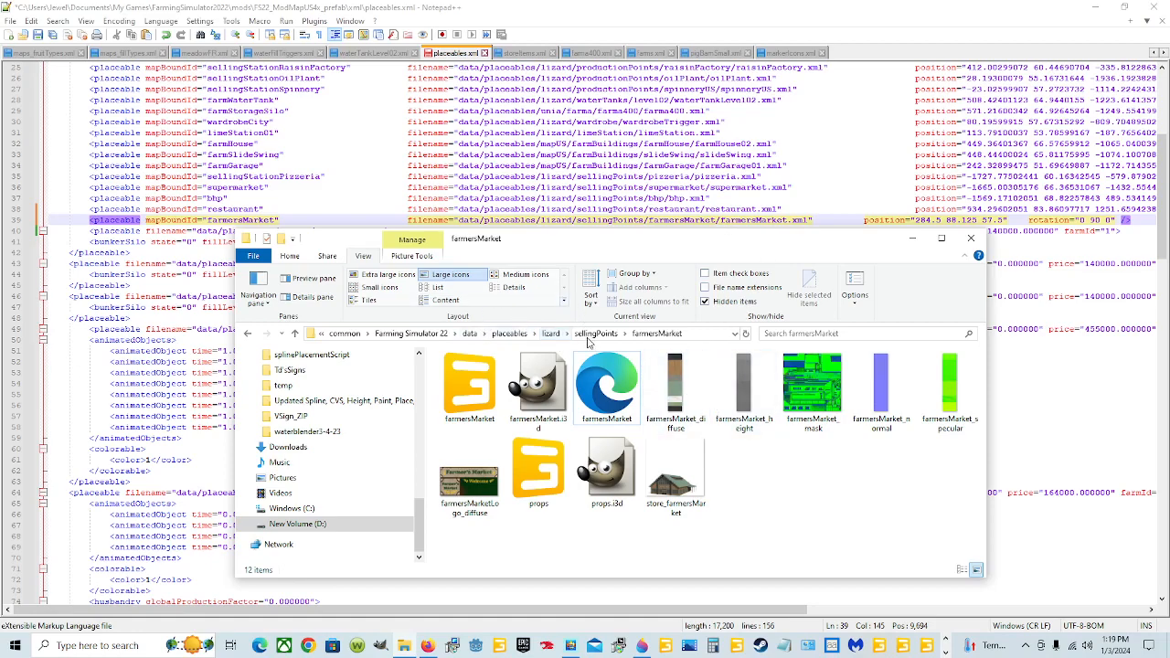
pyautogui.click(607, 388)
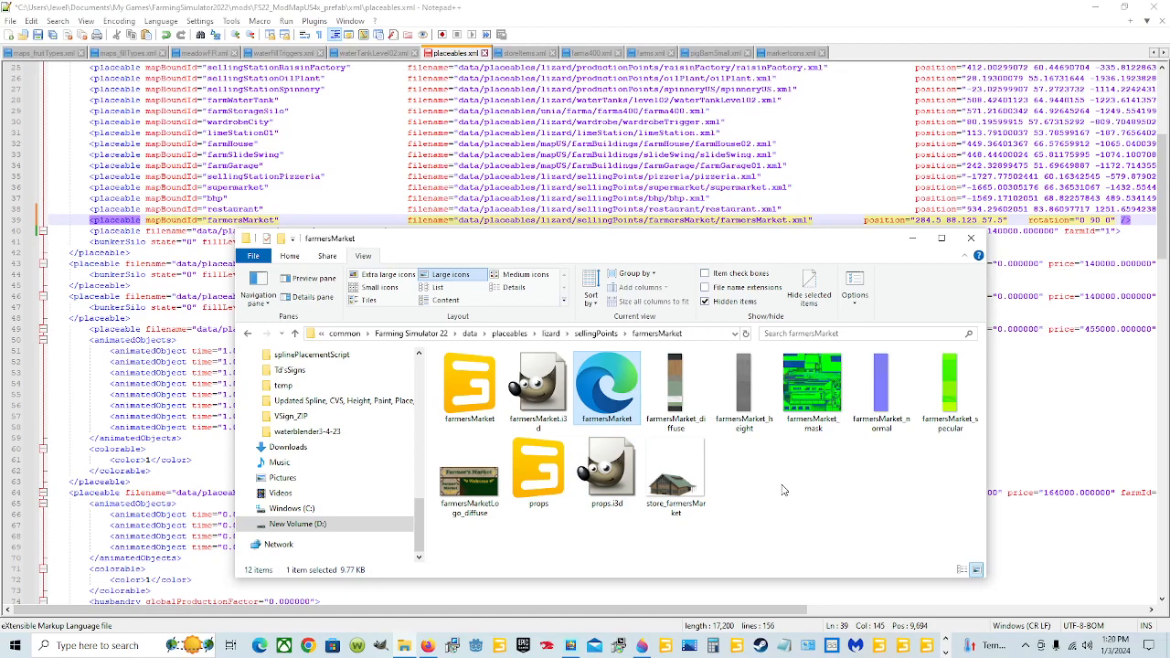
# Step: Realign line 39's position attribute with the column above, and copy the farmersMarket node's translation from GIANTS Editor
pyautogui.click(866, 220)
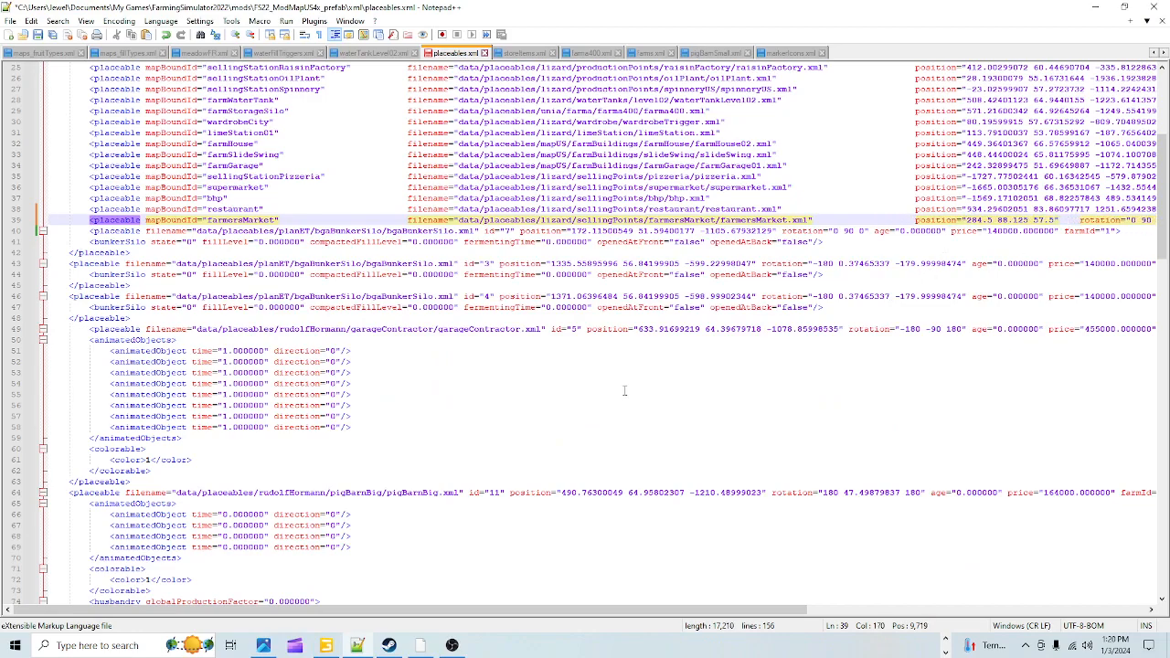
pyautogui.click(326, 645)
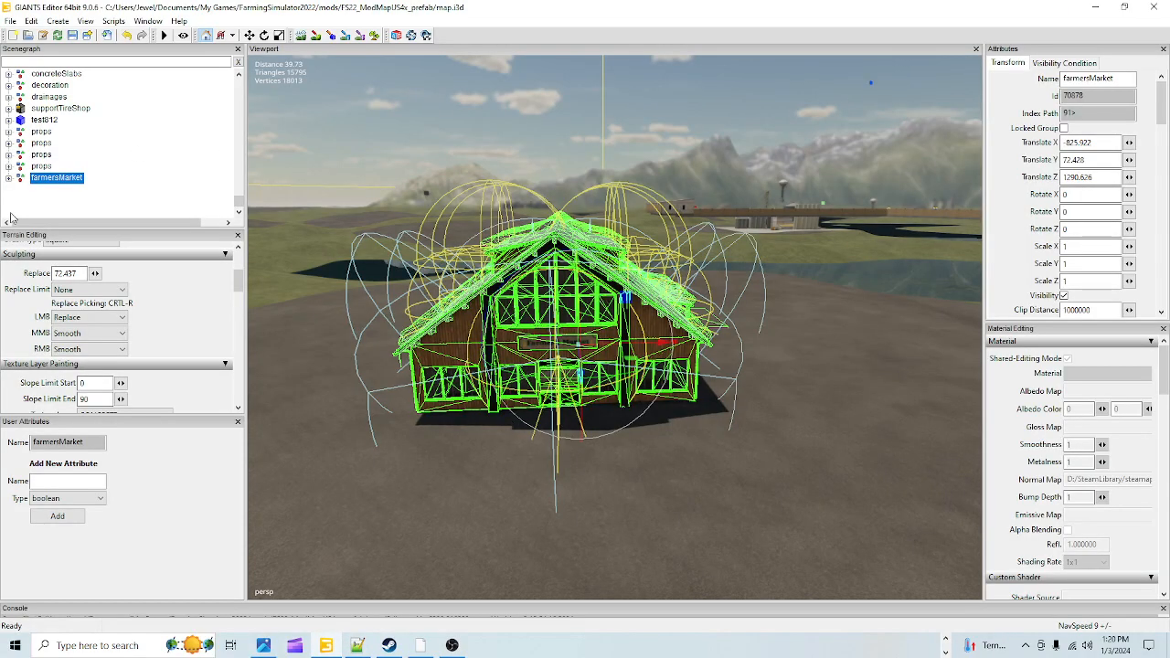
pyautogui.click(8, 178)
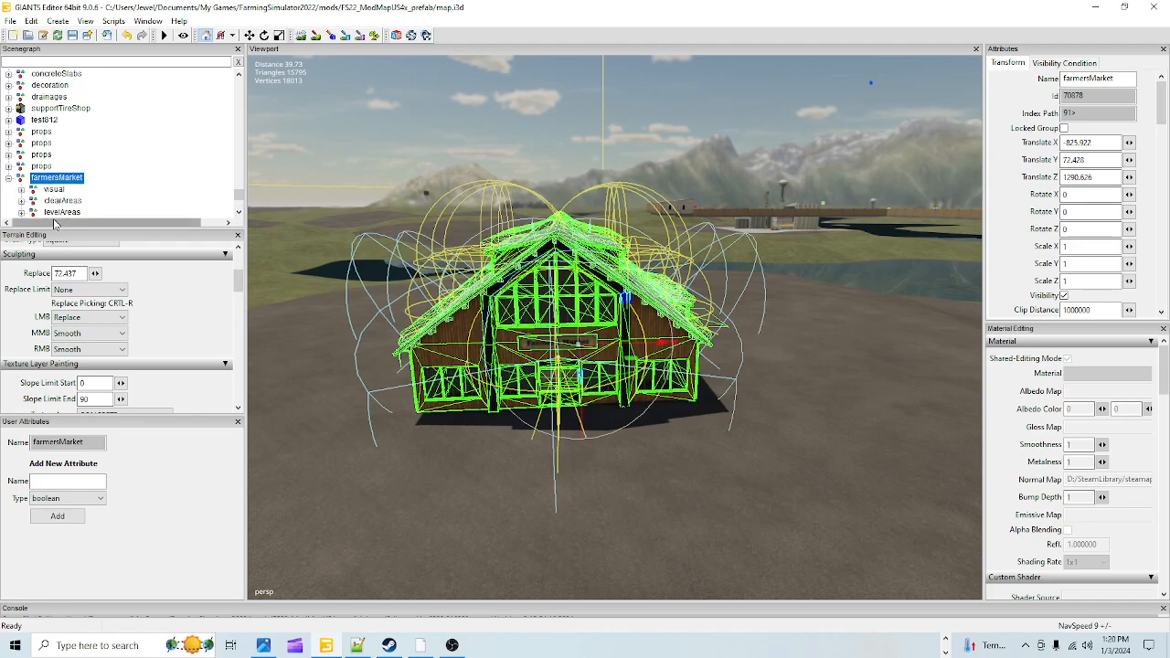
pyautogui.click(8, 179)
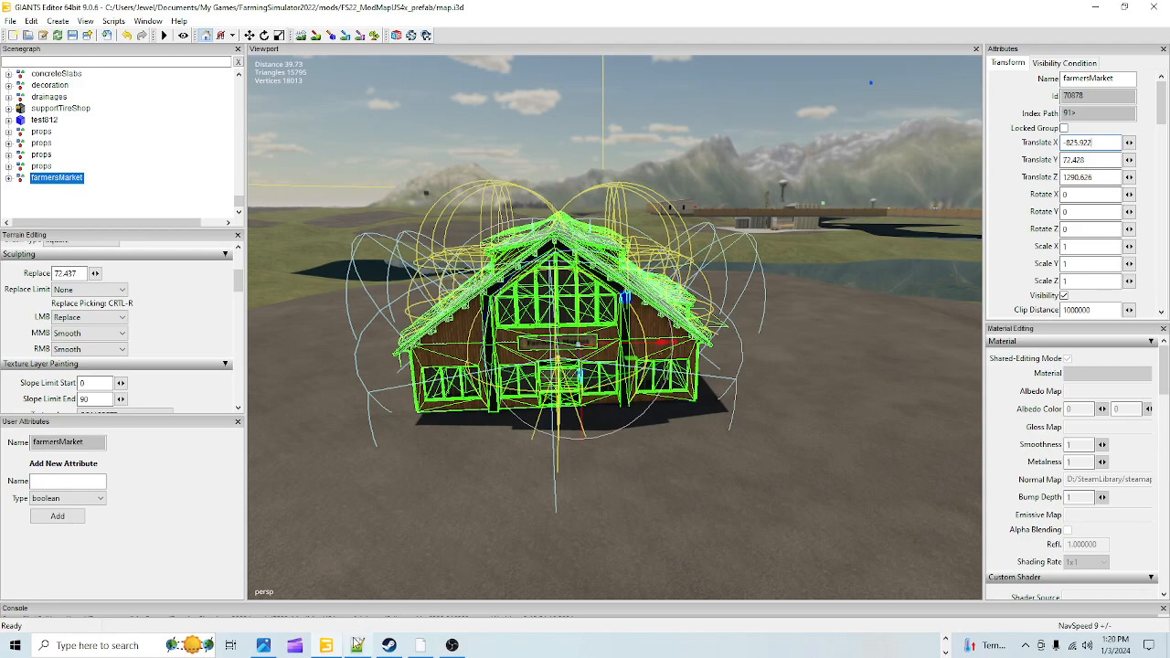
# Step: Switch back to Notepad++ and replace the line 39 position values with the copied -825.92199707 72.42778015 1290.62646484
pyautogui.click(355, 647)
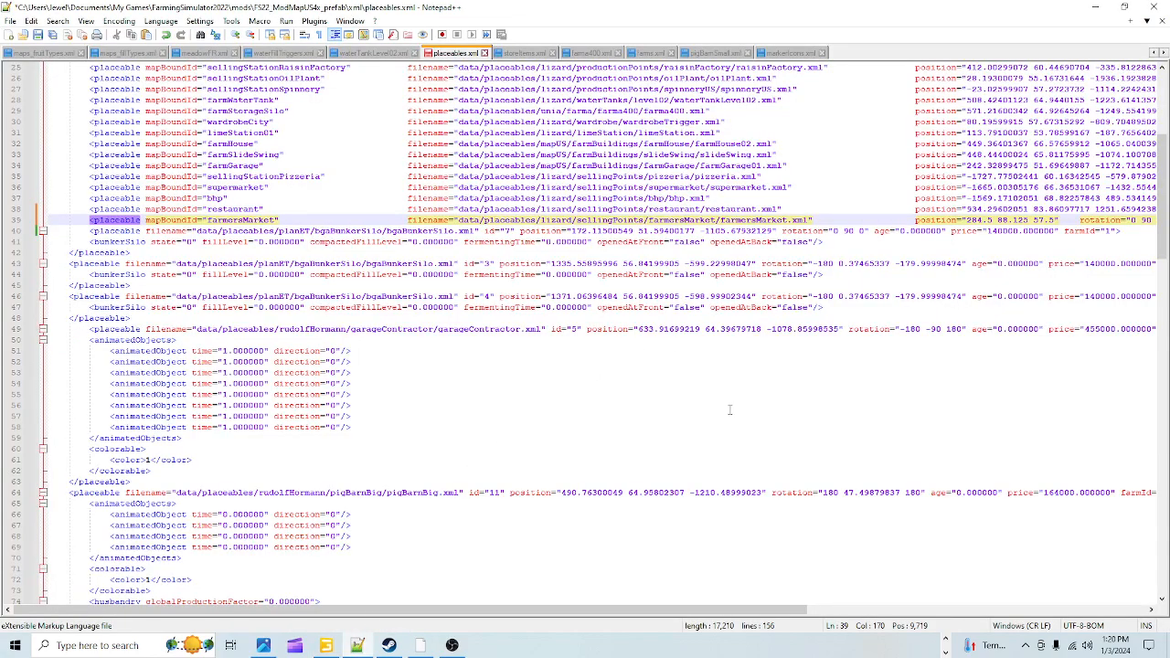
pyautogui.moveTo(968, 220); pyautogui.dragTo(1056, 222)
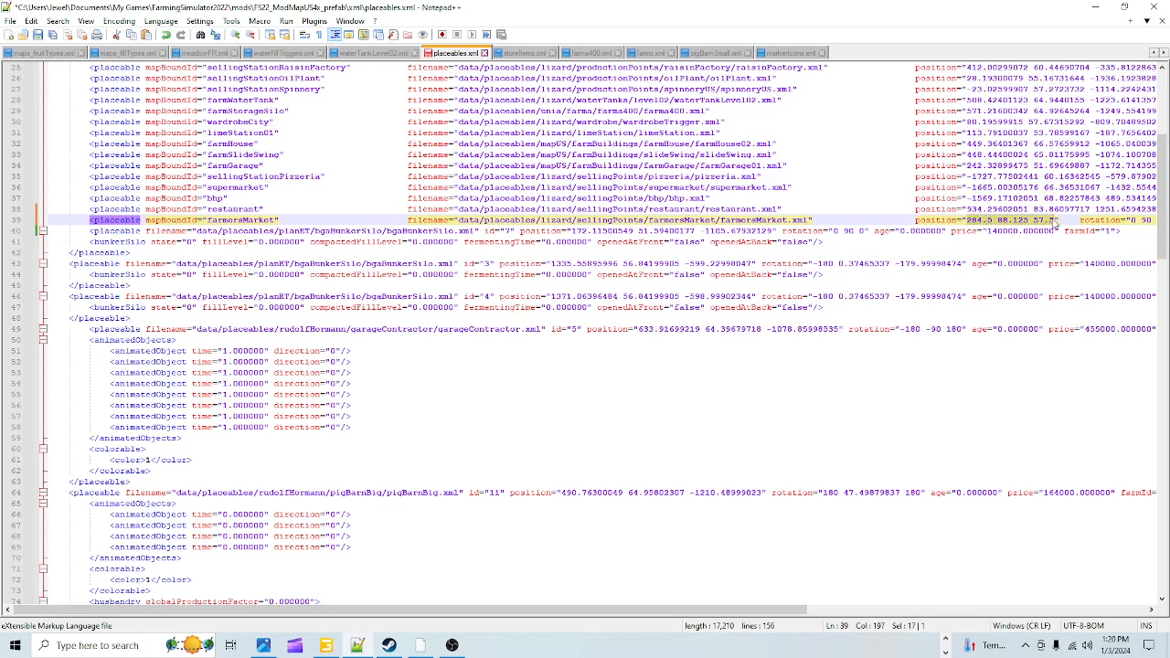
pyautogui.rightClick(1019, 222)
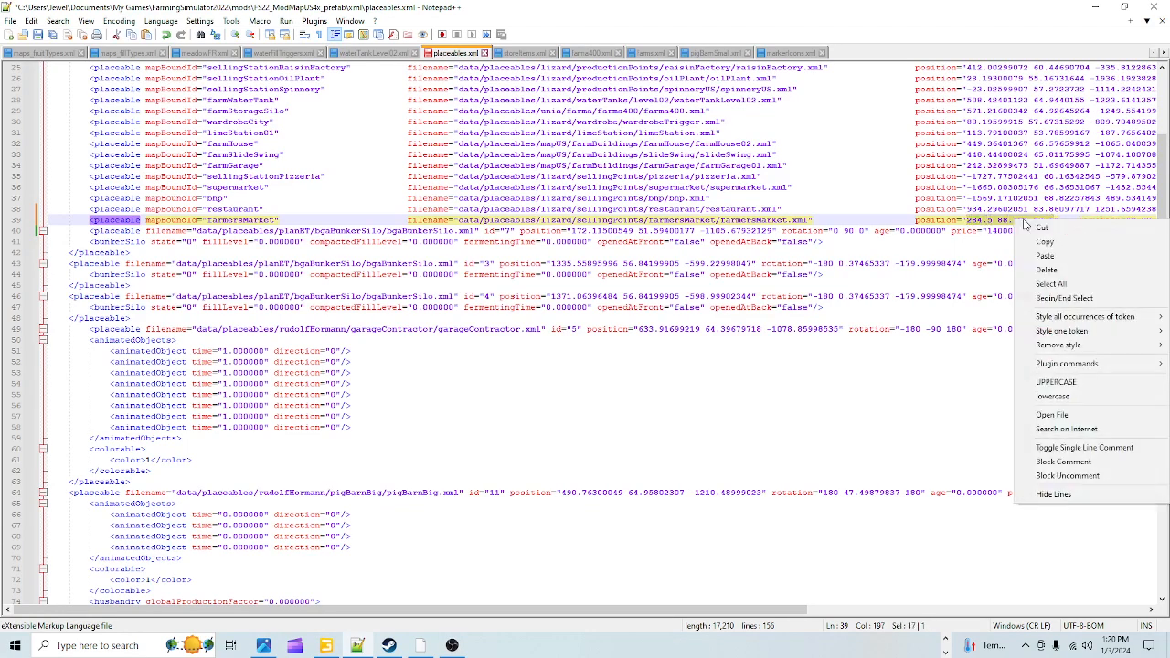
pyautogui.click(1079, 262)
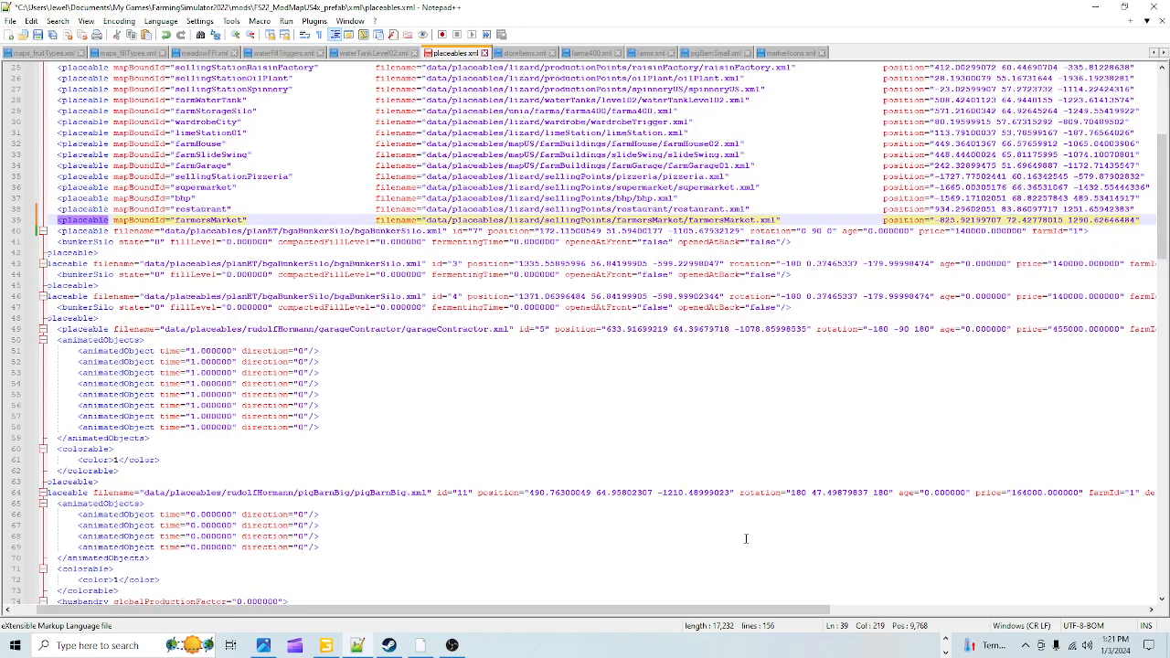
# Step: Realign line 39's rotation attribute with the column above, and copy the farmersMarket node's rotation from GIANTS Editor
pyautogui.moveTo(704, 611); pyautogui.dragTo(898, 590)
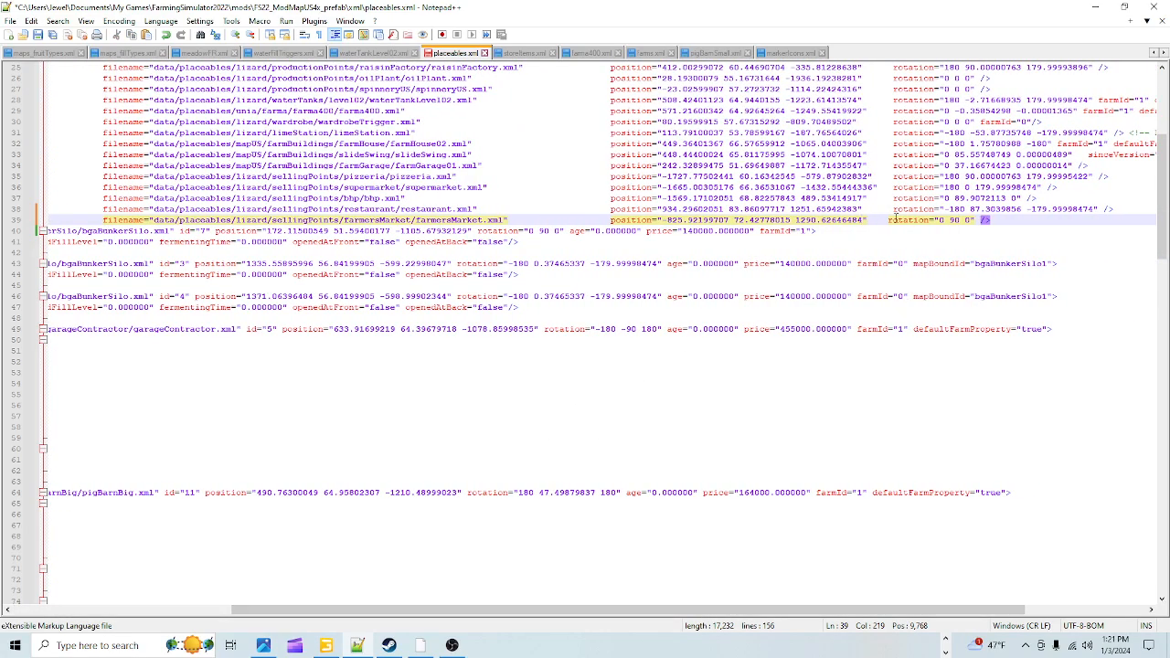
pyautogui.click(890, 219)
pyautogui.click(326, 645)
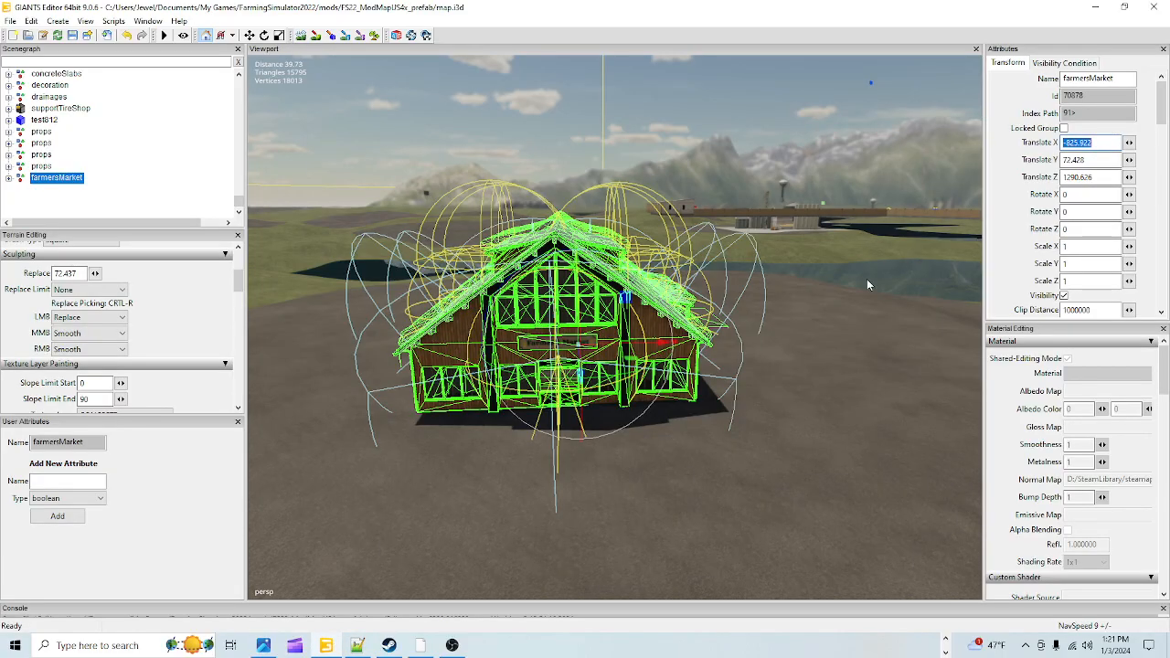
pyautogui.click(1072, 195)
# Step: Switch back to Notepad++ and replace the line 39 rotation values with the copied 0 0 0.00001362
pyautogui.click(359, 646)
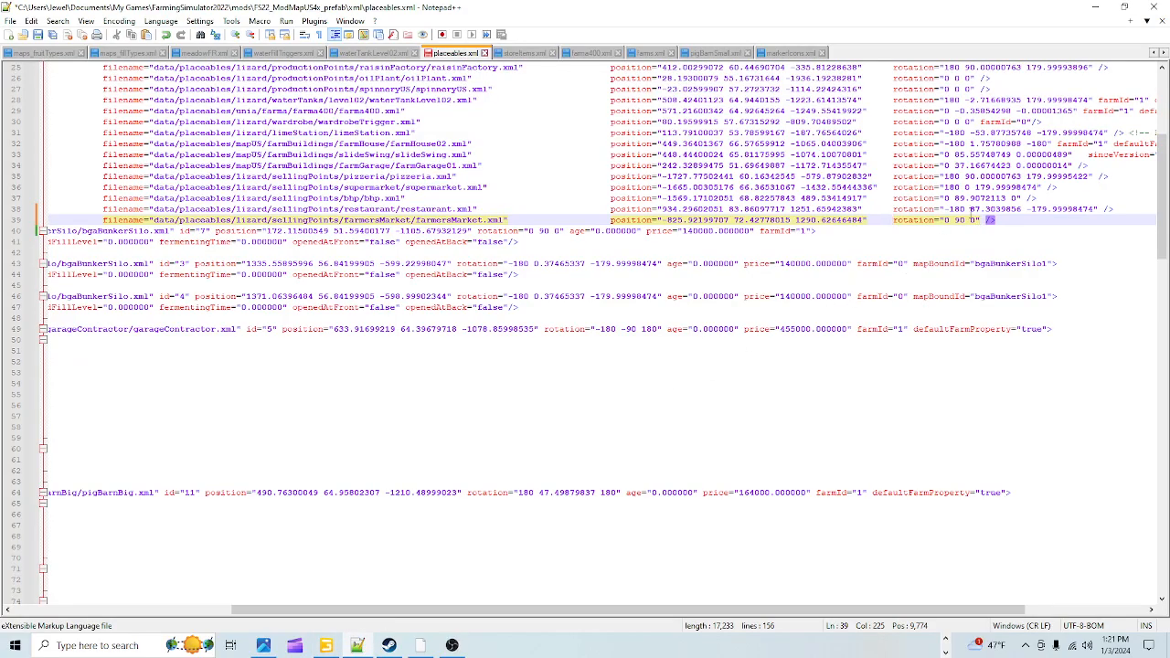
pyautogui.click(960, 221)
pyautogui.press('BackSpace')
pyautogui.click(945, 220)
pyautogui.moveTo(945, 220); pyautogui.dragTo(973, 220)
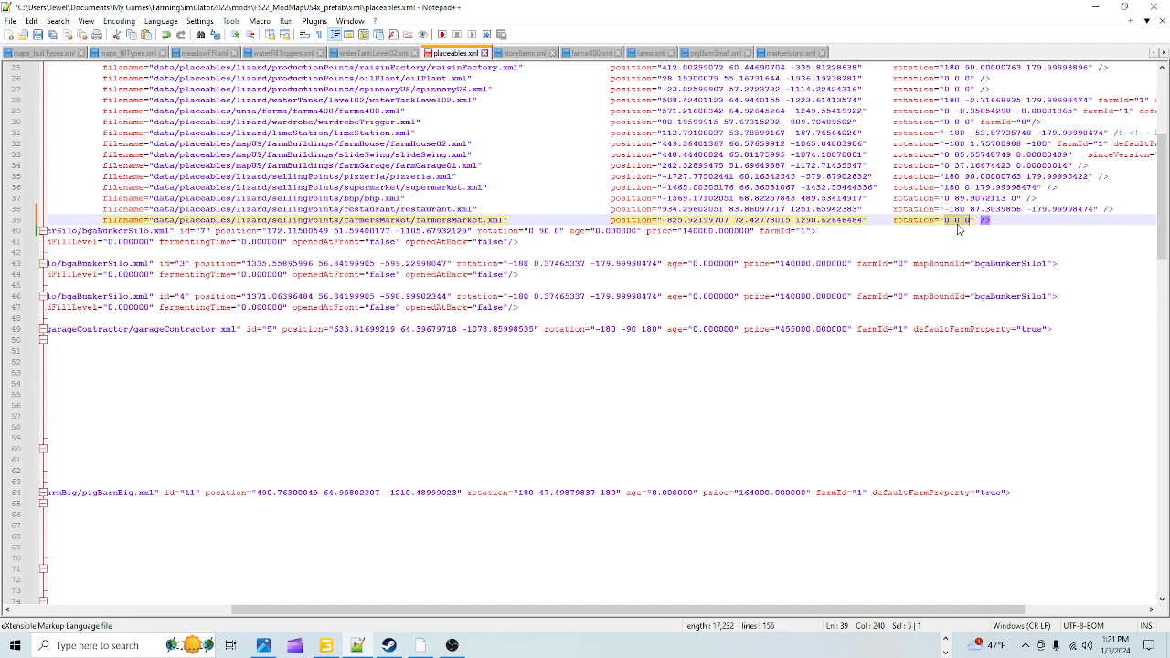
pyautogui.rightClick(956, 230)
pyautogui.click(978, 262)
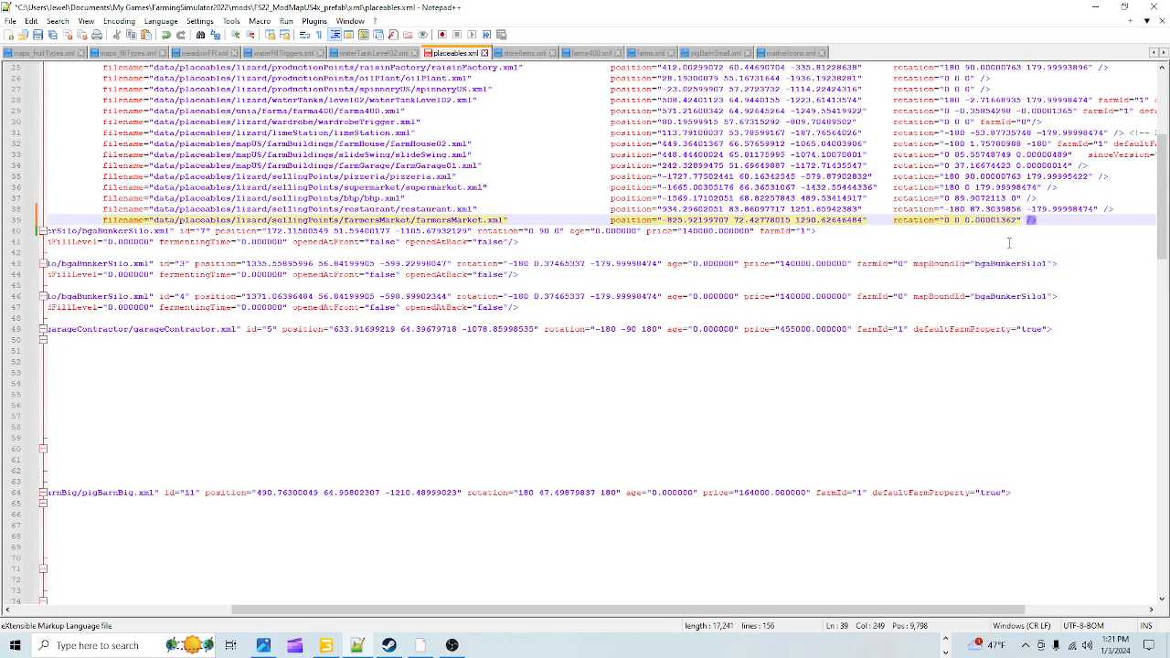
# Step: Shorten the third rotation value on line 39 to 0 and save placeables.xml
pyautogui.press('BackSpace')
pyautogui.press('BackSpace')
pyautogui.press('BackSpace')
pyautogui.press('BackSpace')
pyautogui.press('BackSpace')
pyautogui.press('BackSpace')
pyautogui.press('BackSpace')
pyautogui.press('BackSpace')
pyautogui.press('BackSpace')
pyautogui.click(38, 35)
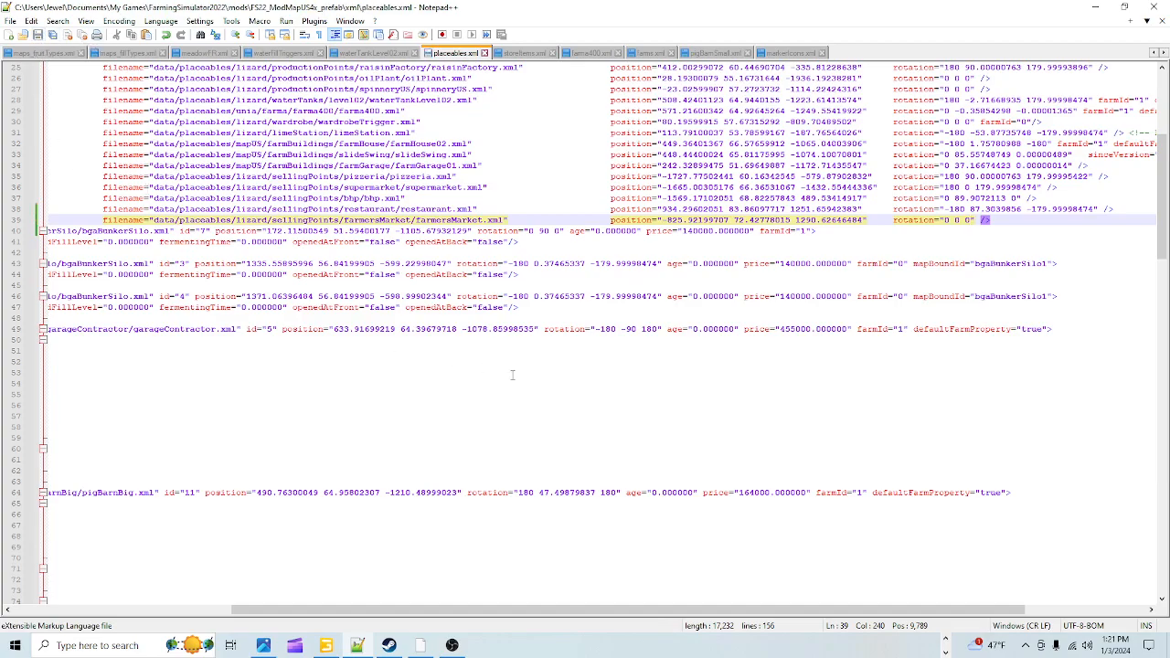
# Step: Review the farmersMarket entry on line 39 against the other placeable entries in placeables.xml
pyautogui.moveTo(533, 610); pyautogui.dragTo(314, 609)
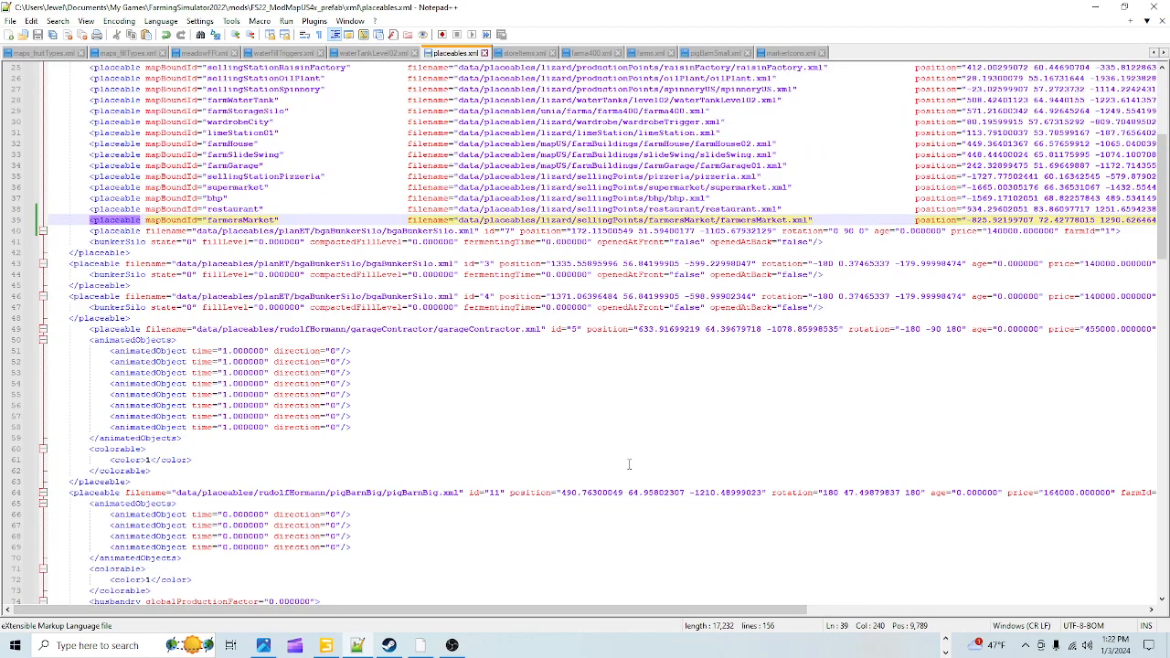
pyautogui.scroll(2, 680, 355)
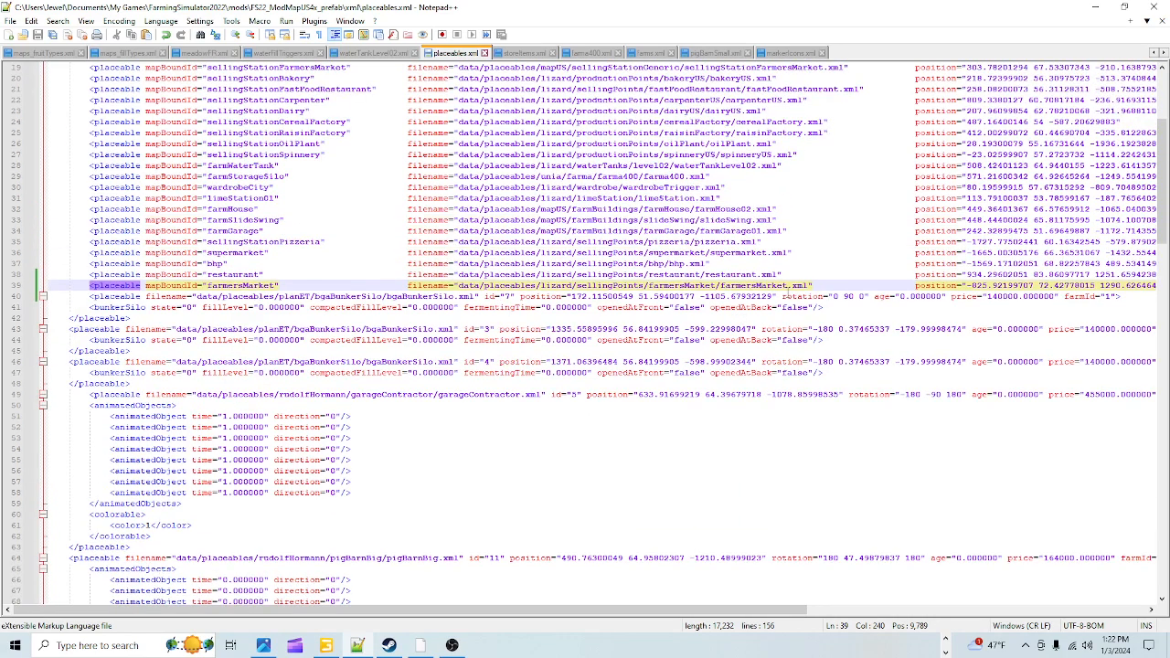
pyautogui.click(807, 285)
pyautogui.scroll(6, 731, 498)
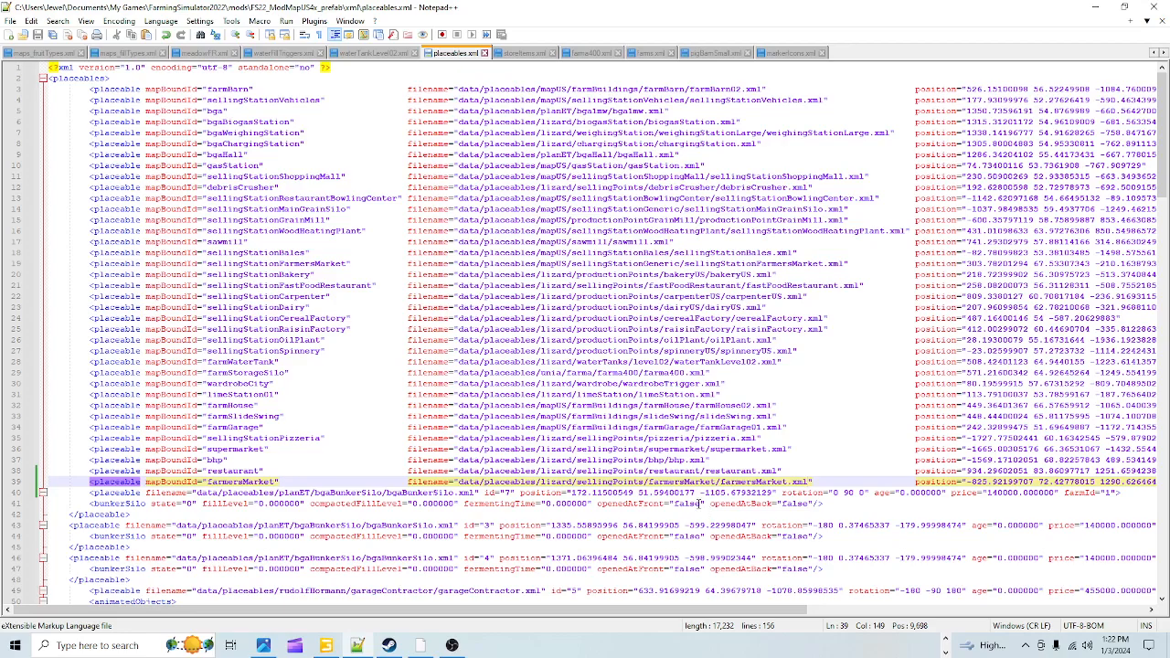
pyautogui.scroll(-8, 700, 503)
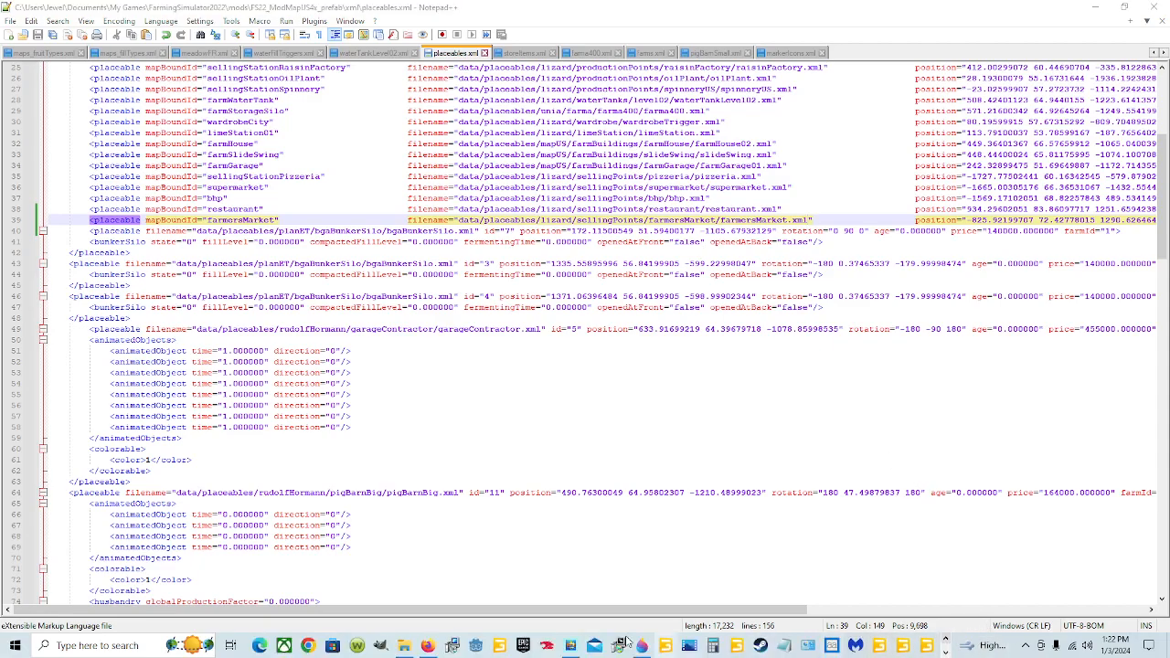
# Step: Switch to File Explorer and browse drive D: to the data folder of Farming Simulator 22 under SteamLibrary, steamapps, common
pyautogui.moveTo(408, 647)
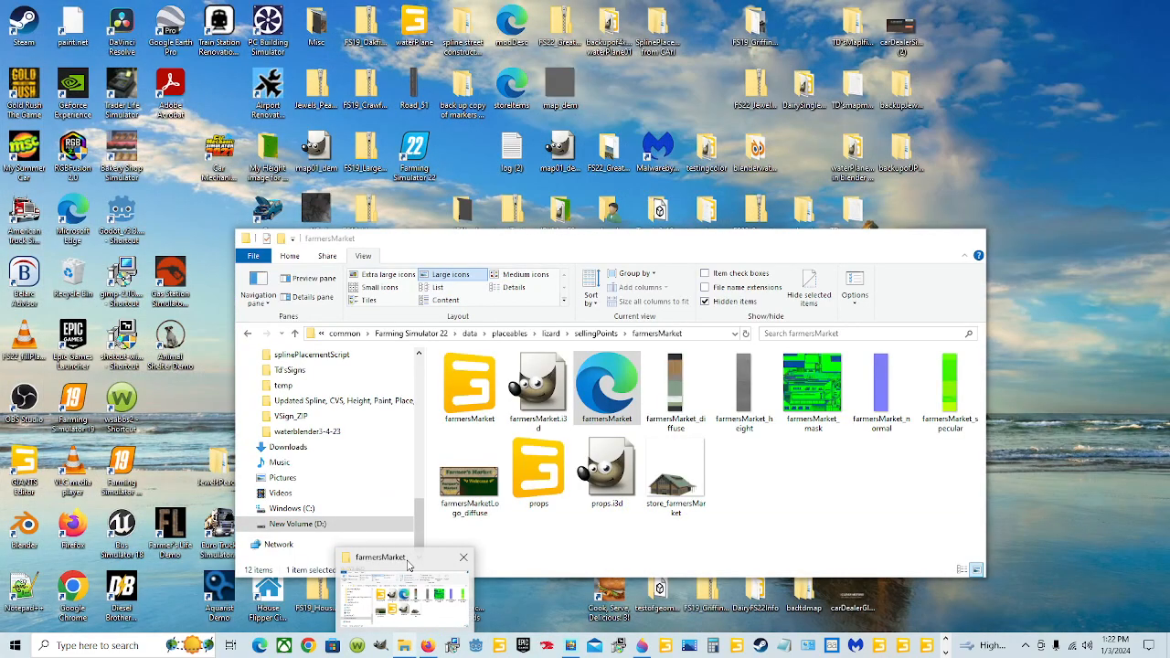
pyautogui.click(405, 592)
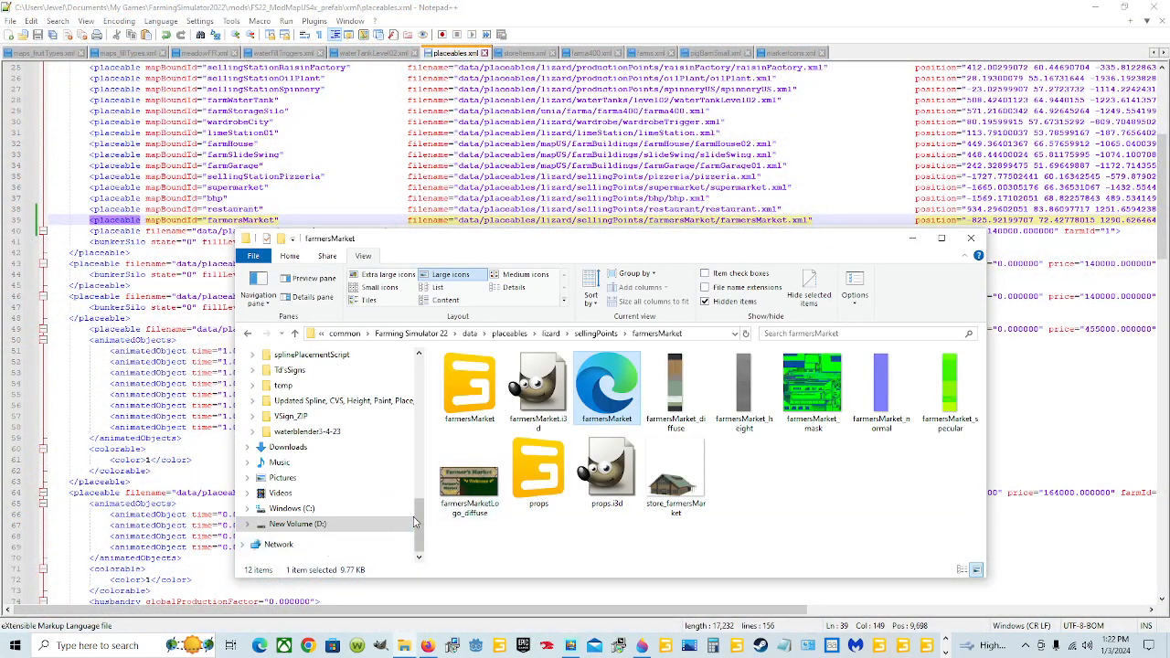
pyautogui.click(374, 528)
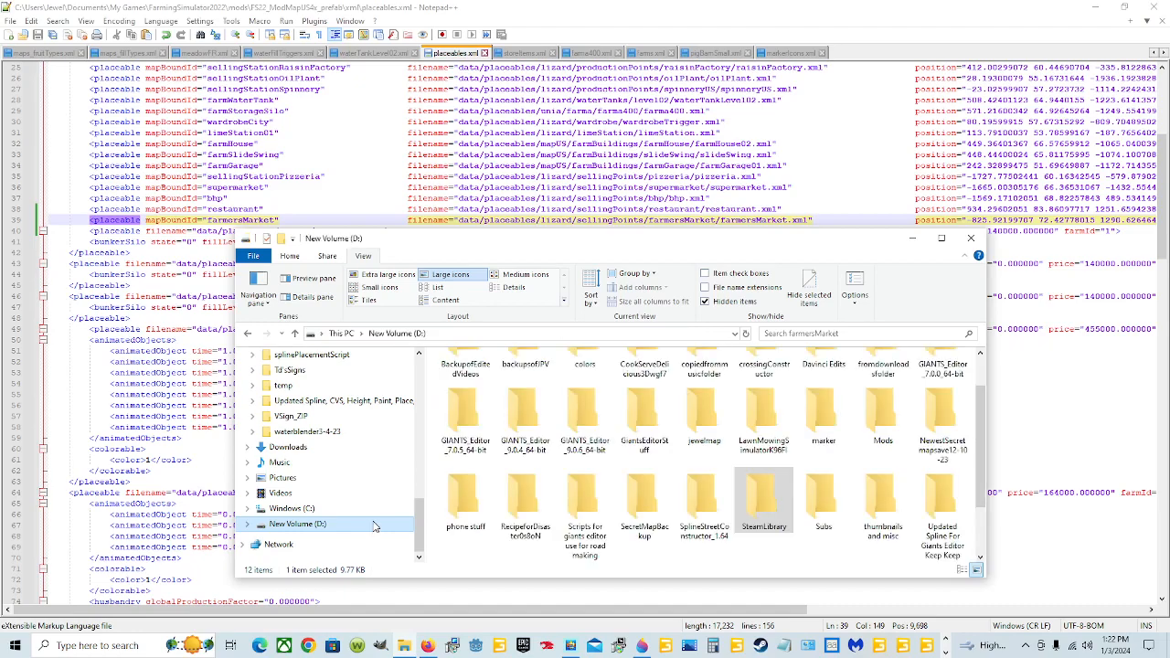
pyautogui.doubleClick(767, 500)
pyautogui.doubleClick(501, 374)
pyautogui.doubleClick(501, 374)
pyautogui.doubleClick(524, 469)
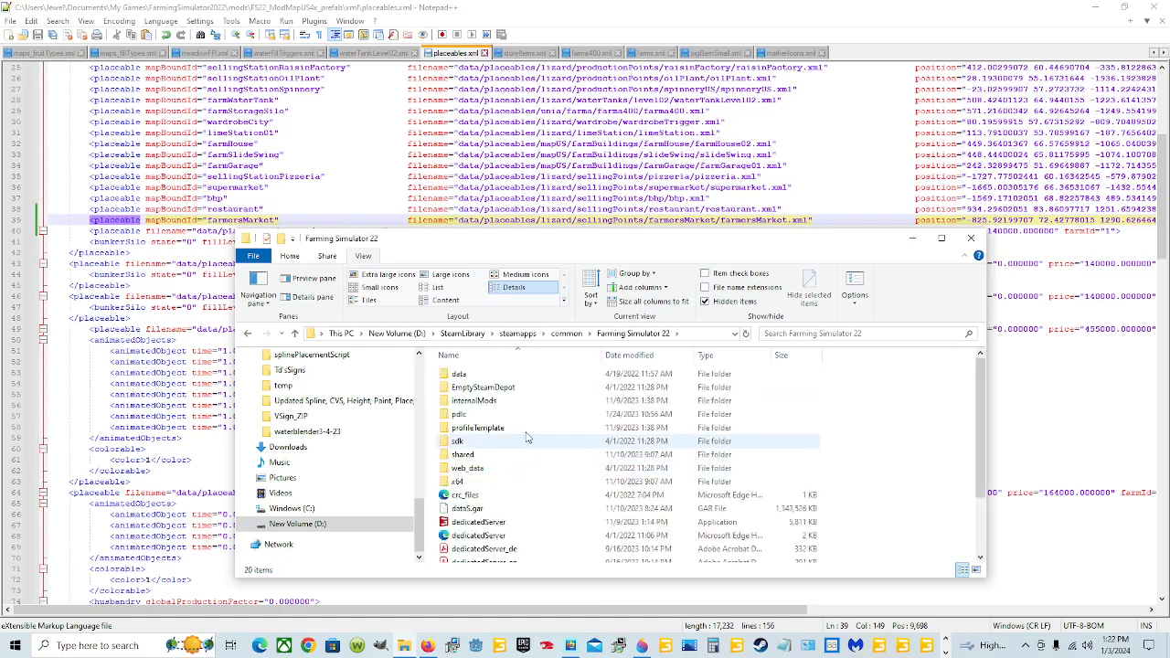
pyautogui.doubleClick(502, 374)
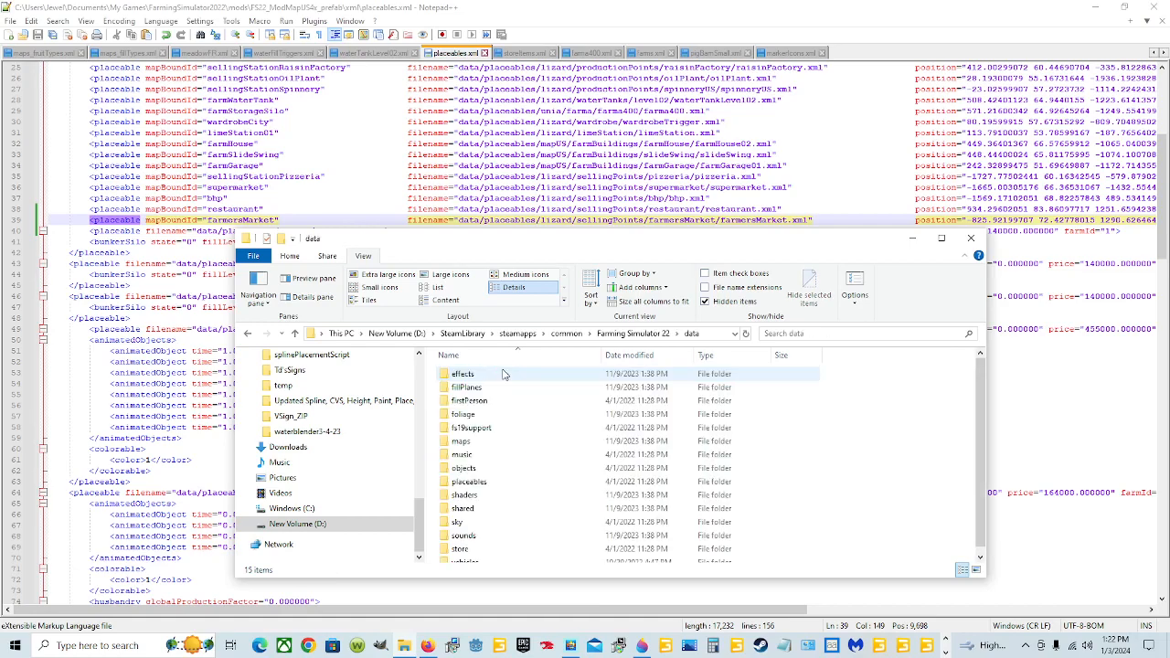
# Step: Open the maps and mapUS folders and open the base game's storeItems XML file in Notepad++
pyautogui.doubleClick(490, 442)
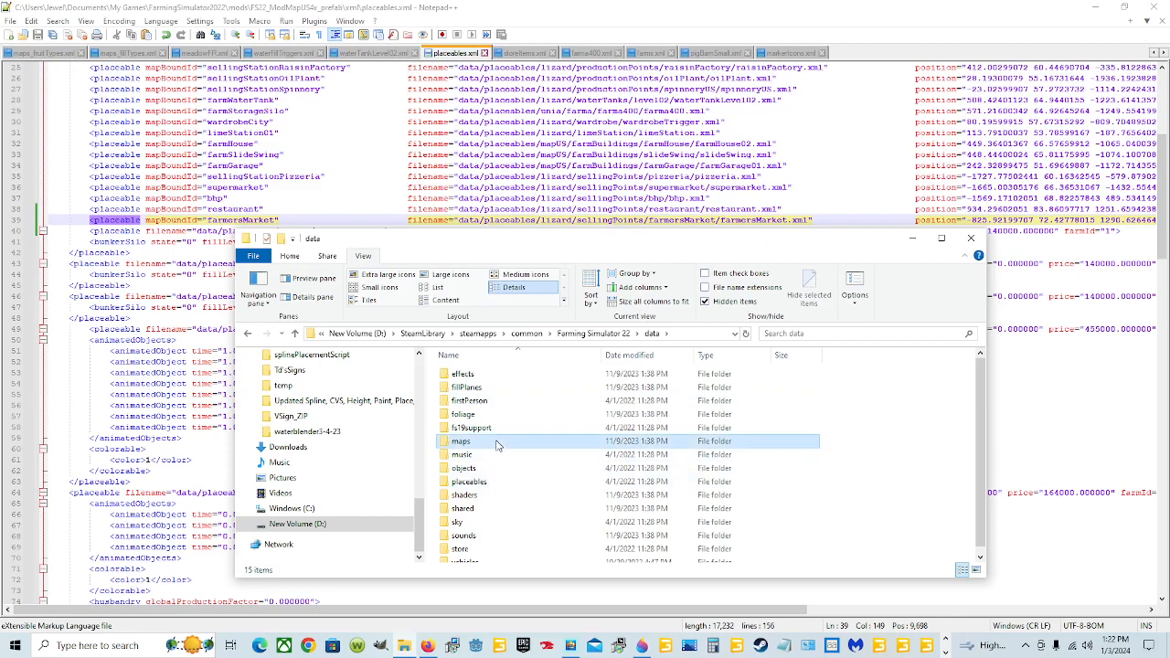
pyautogui.doubleClick(520, 403)
pyautogui.scroll(-6, 520, 407)
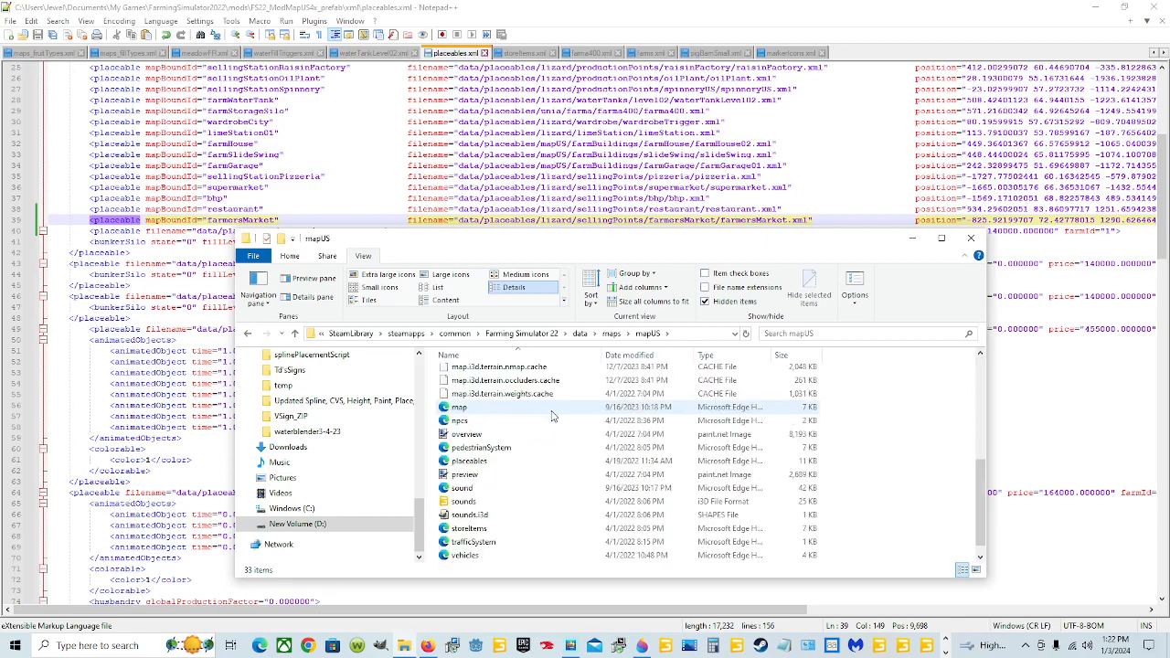
pyautogui.click(489, 516)
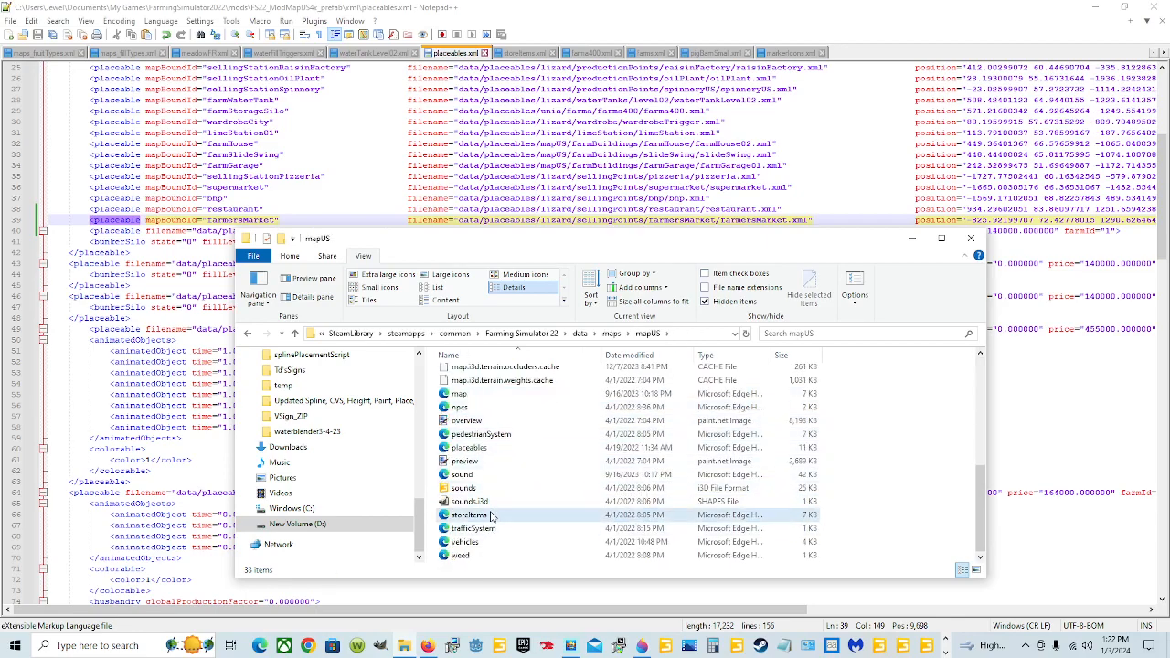
pyautogui.rightClick(491, 515)
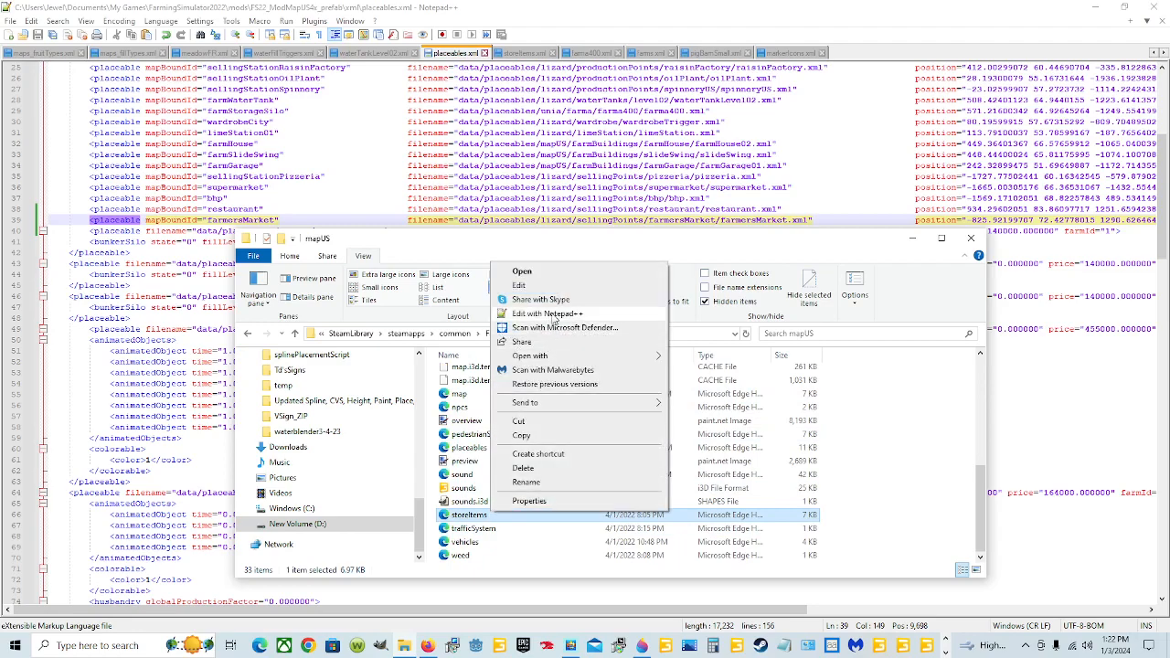
pyautogui.click(539, 313)
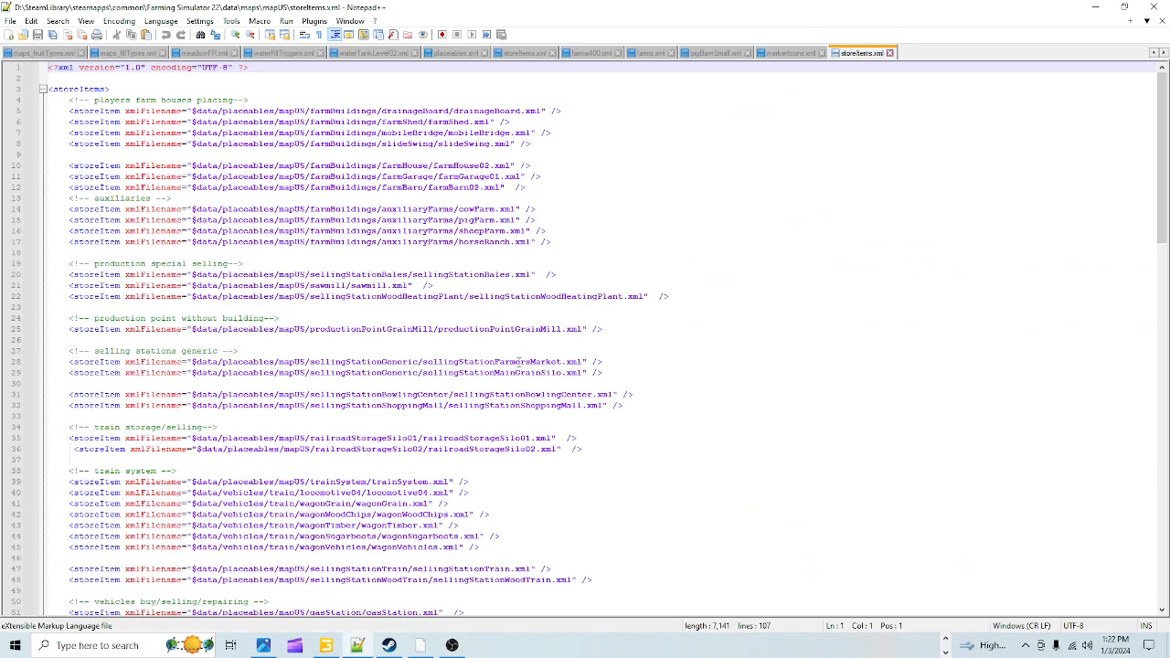
# Step: Copy the sellingStationFarmersMarket storeItem entry on line 28 and close the base game's storeItems.xml
pyautogui.click(607, 361)
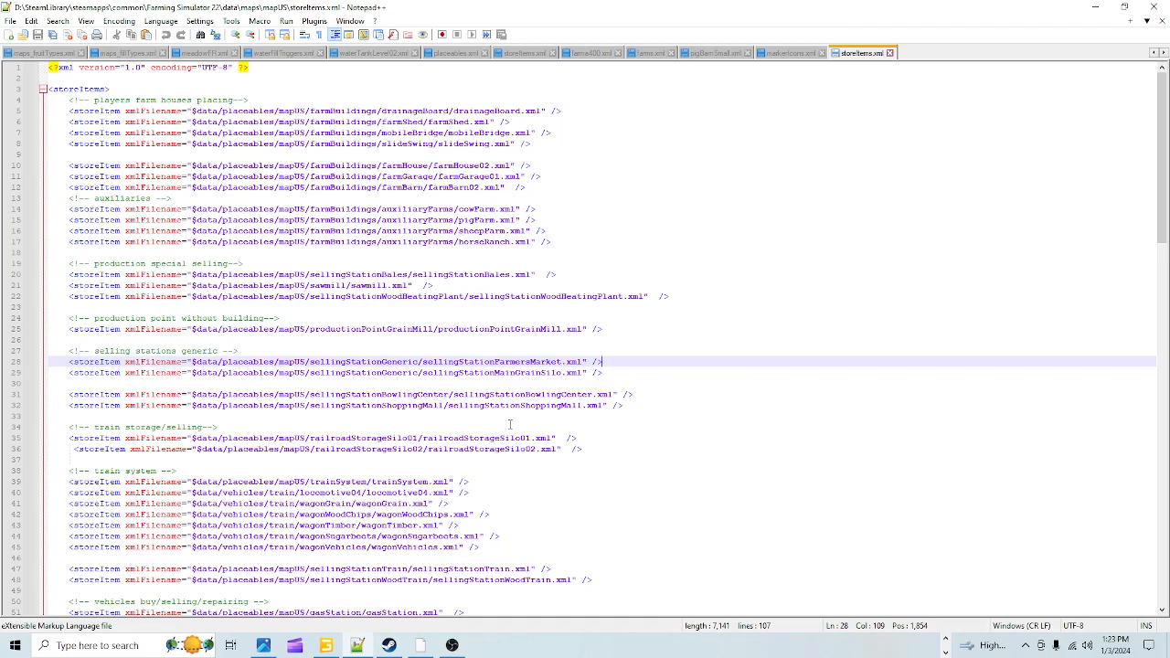
pyautogui.scroll(-2, 475, 426)
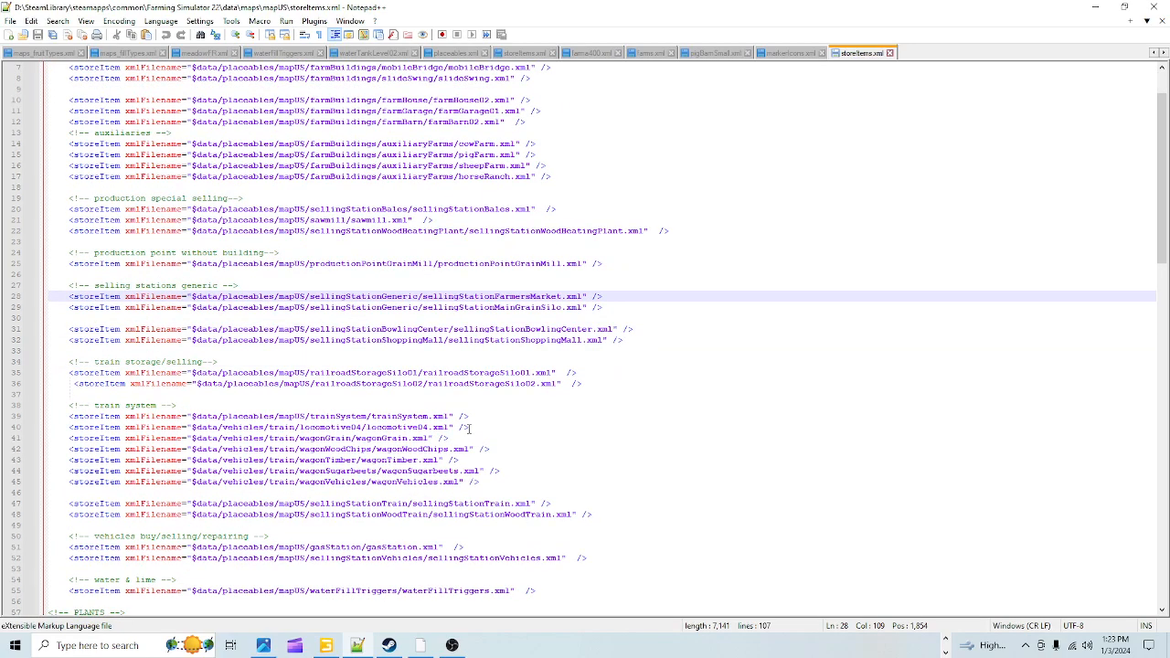
pyautogui.scroll(2, 468, 426)
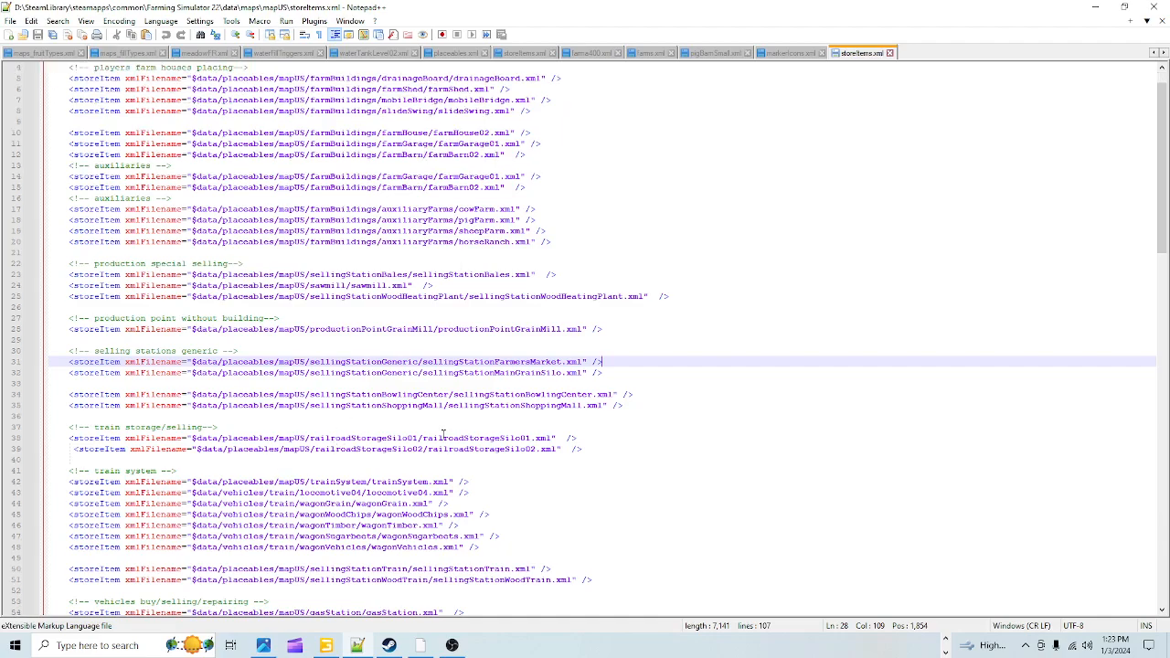
pyautogui.scroll(-5, 441, 434)
pyautogui.scroll(5, 441, 434)
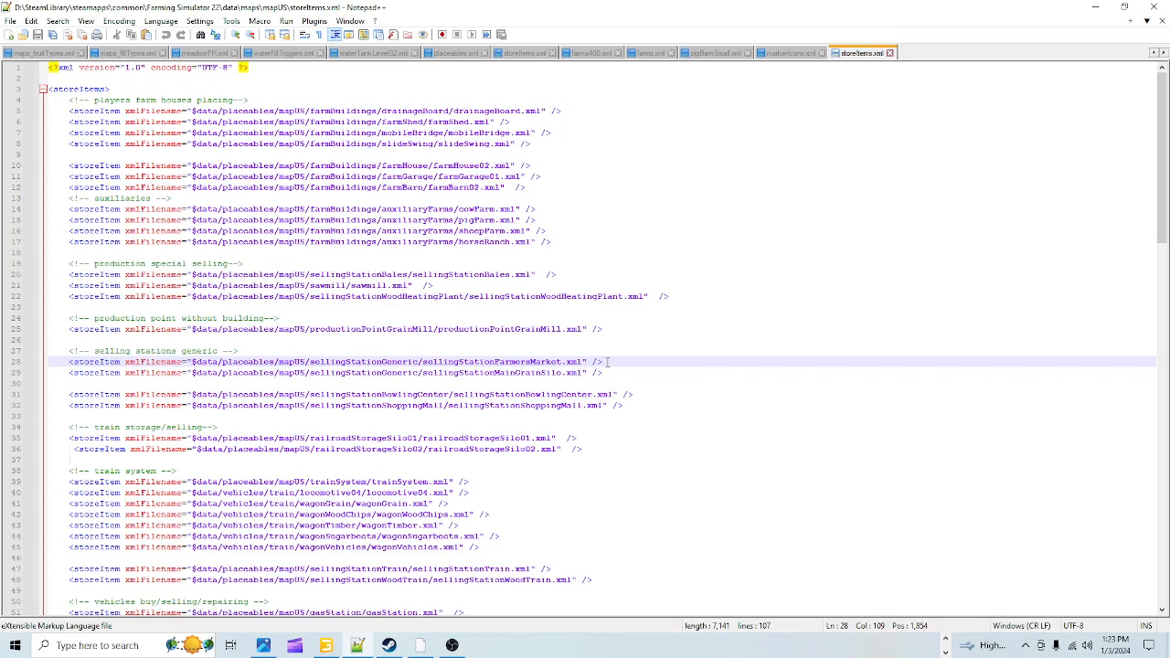
pyautogui.moveTo(608, 362); pyautogui.dragTo(22, 362)
pyautogui.hotkey('ctrl', 'c')
pyautogui.rightClick(294, 364)
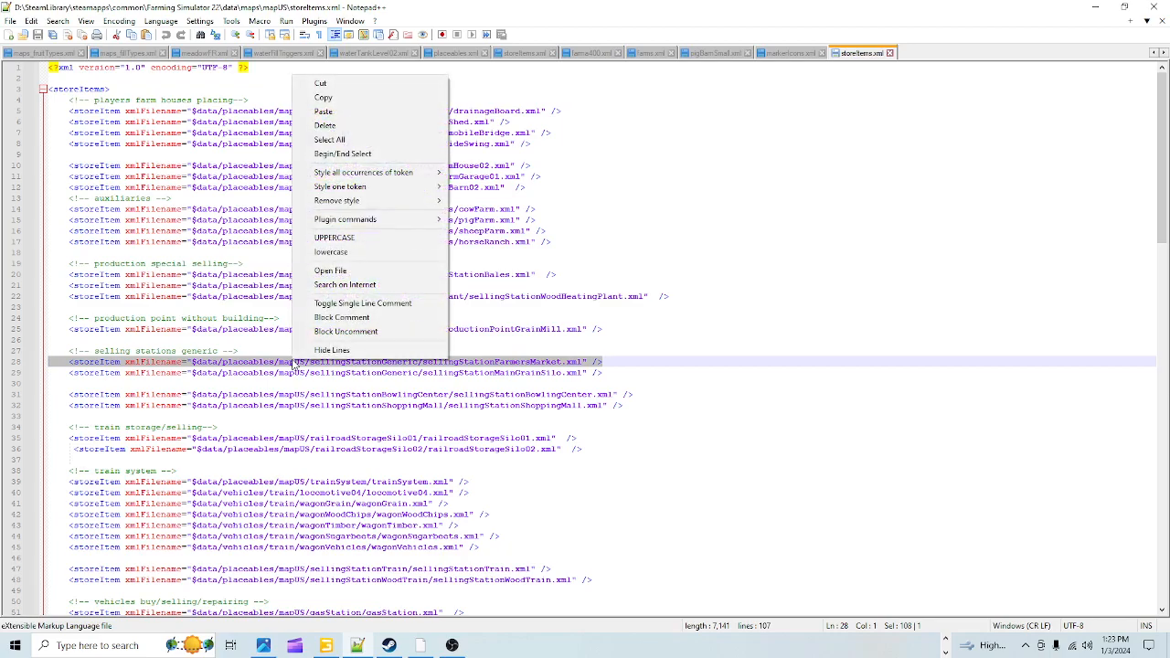
pyautogui.click(338, 98)
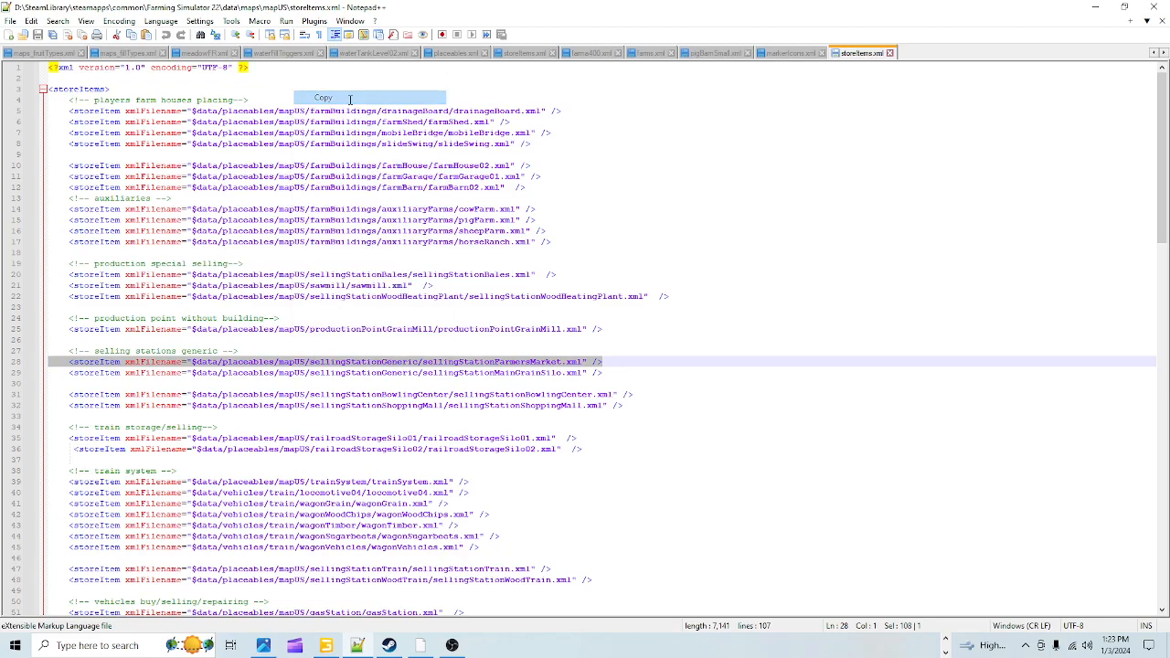
pyautogui.click(673, 336)
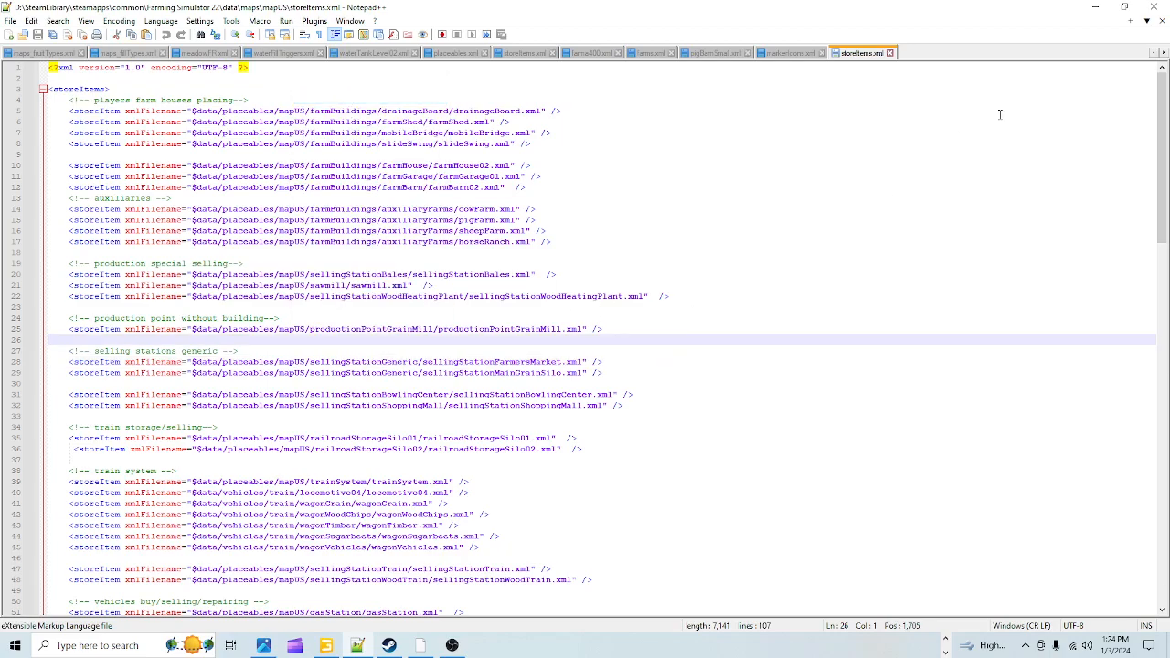
pyautogui.click(889, 53)
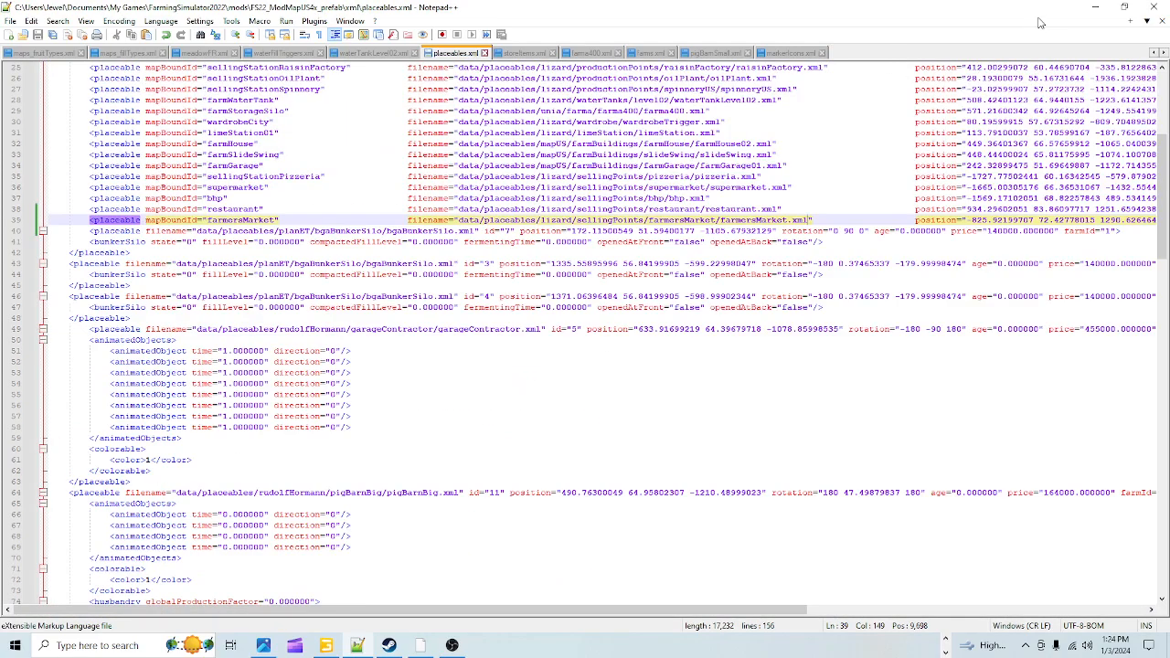
# Step: Switch to File Explorer and browse from Documents through My Games, FarmingSimulator2022 and mods to the FS22_ModMapUS4x_prefab folder
pyautogui.click(1089, 8)
pyautogui.scroll(3, 338, 395)
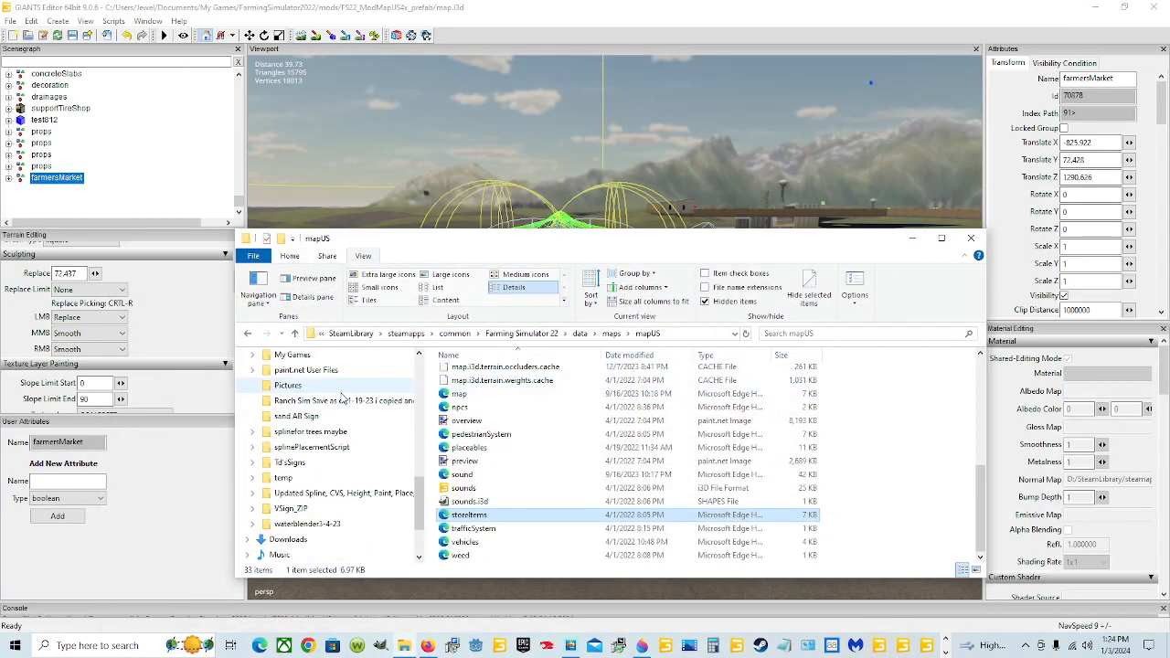
pyautogui.scroll(2, 315, 411)
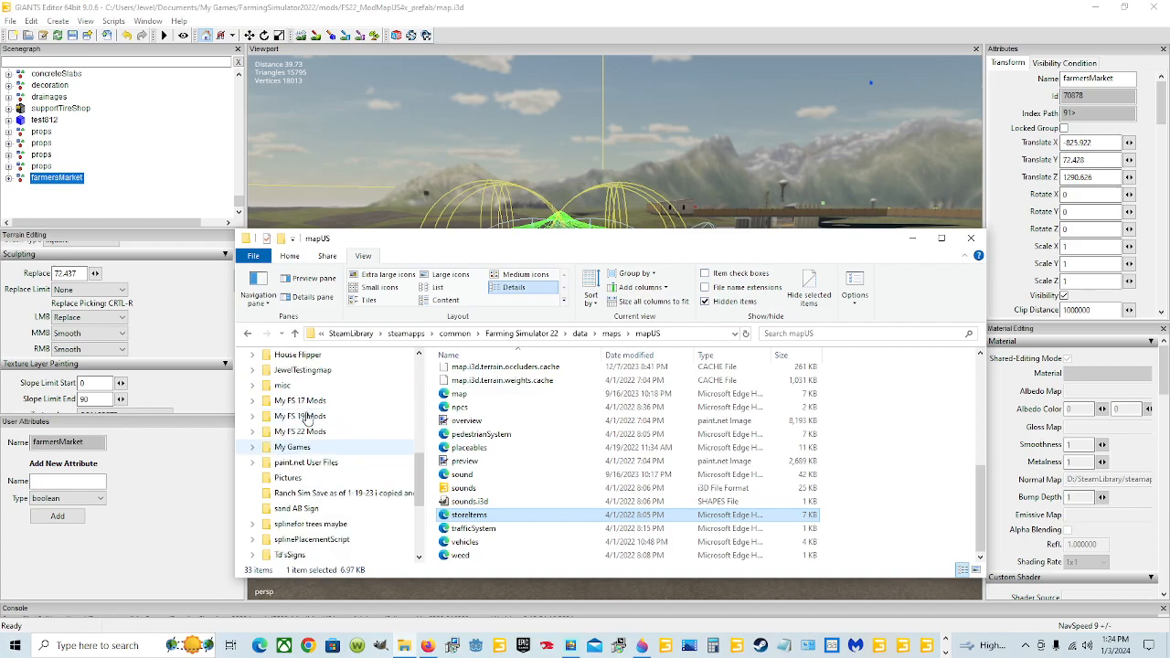
pyautogui.scroll(10, 308, 416)
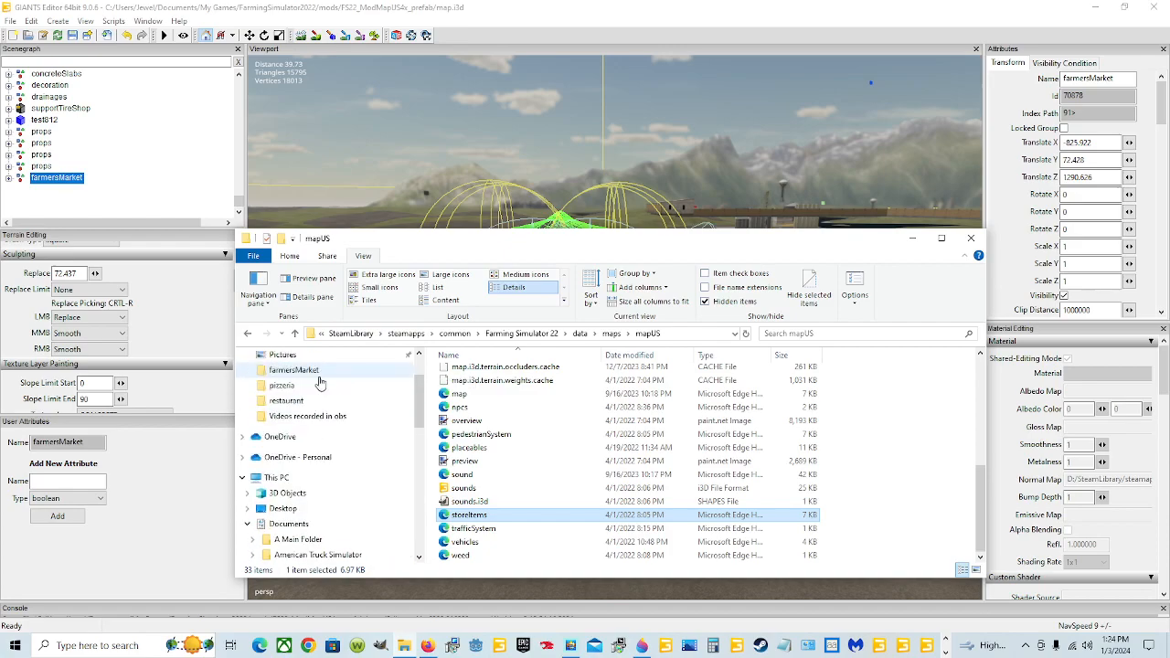
pyautogui.scroll(2, 304, 434)
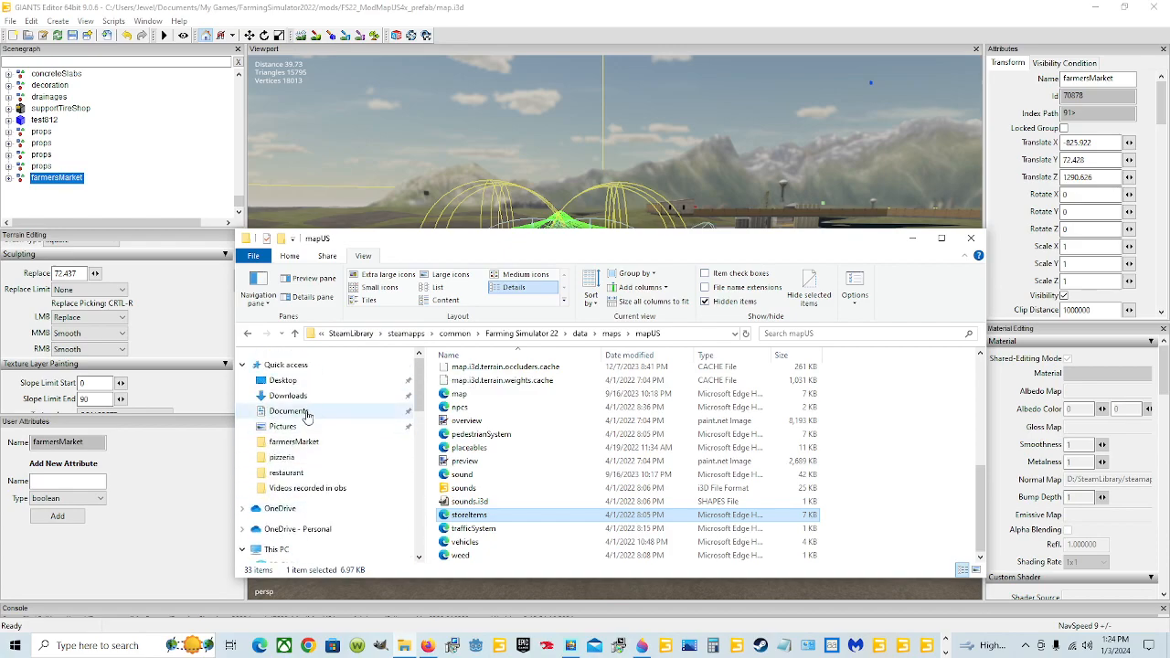
pyautogui.click(306, 411)
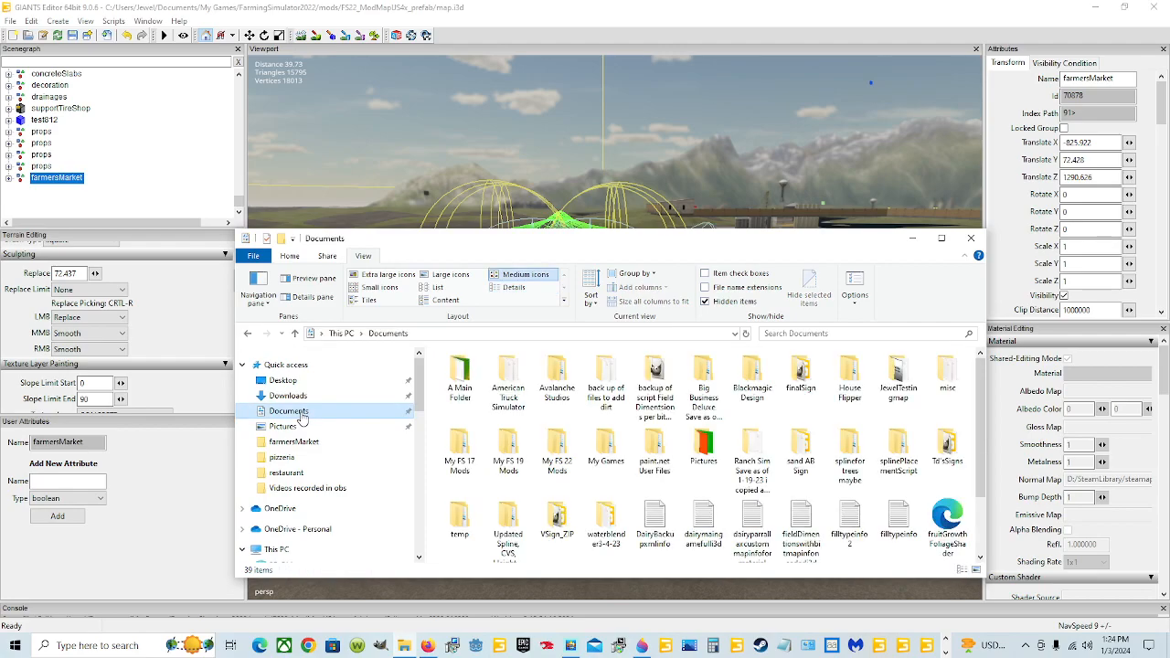
pyautogui.doubleClick(606, 446)
pyautogui.click(491, 403)
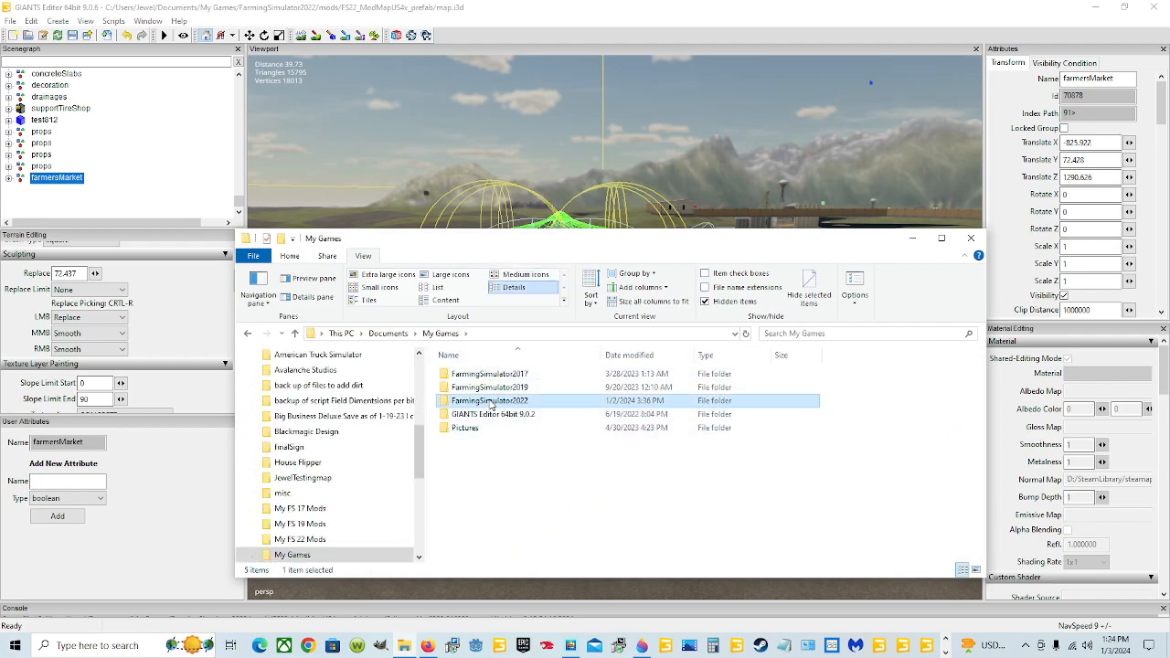
pyautogui.doubleClick(492, 404)
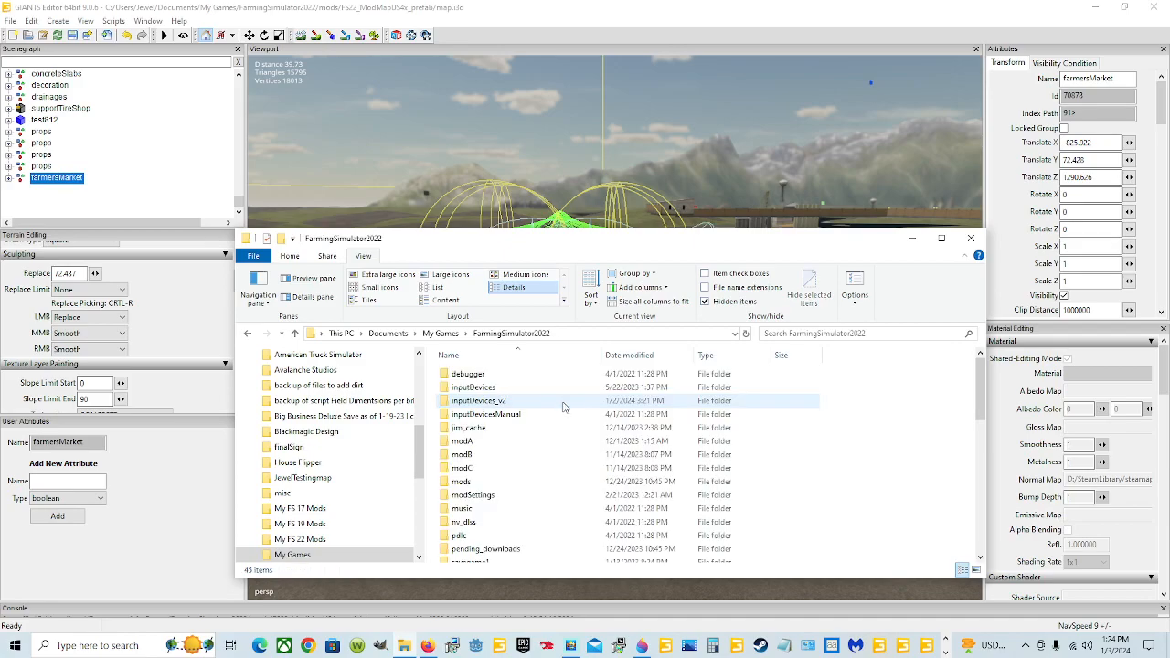
pyautogui.scroll(-3, 498, 448)
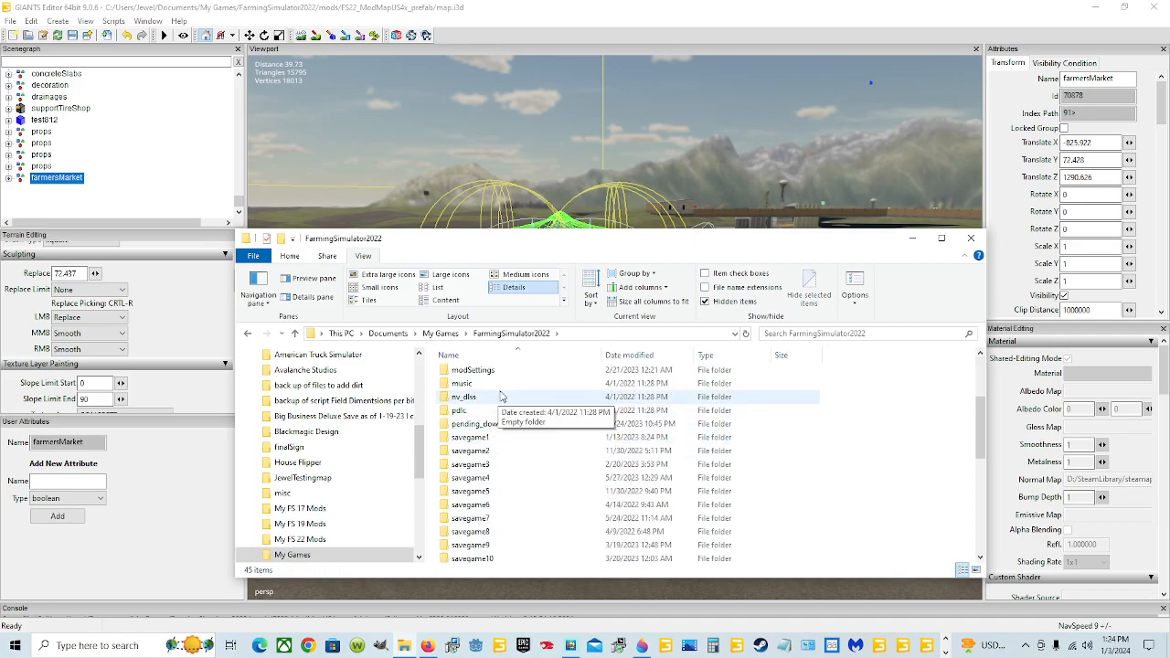
pyautogui.scroll(2, 492, 410)
pyautogui.doubleClick(492, 413)
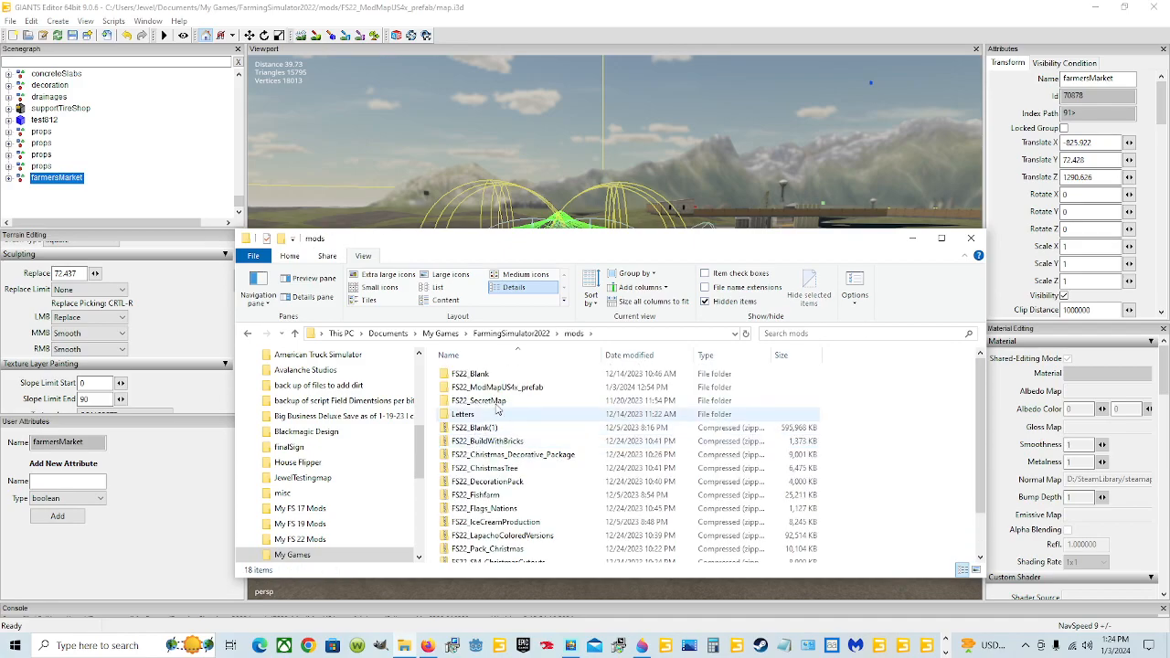
pyautogui.doubleClick(495, 387)
# Step: Open the mod map's storeItems XML file in Notepad++
pyautogui.scroll(-5, 551, 448)
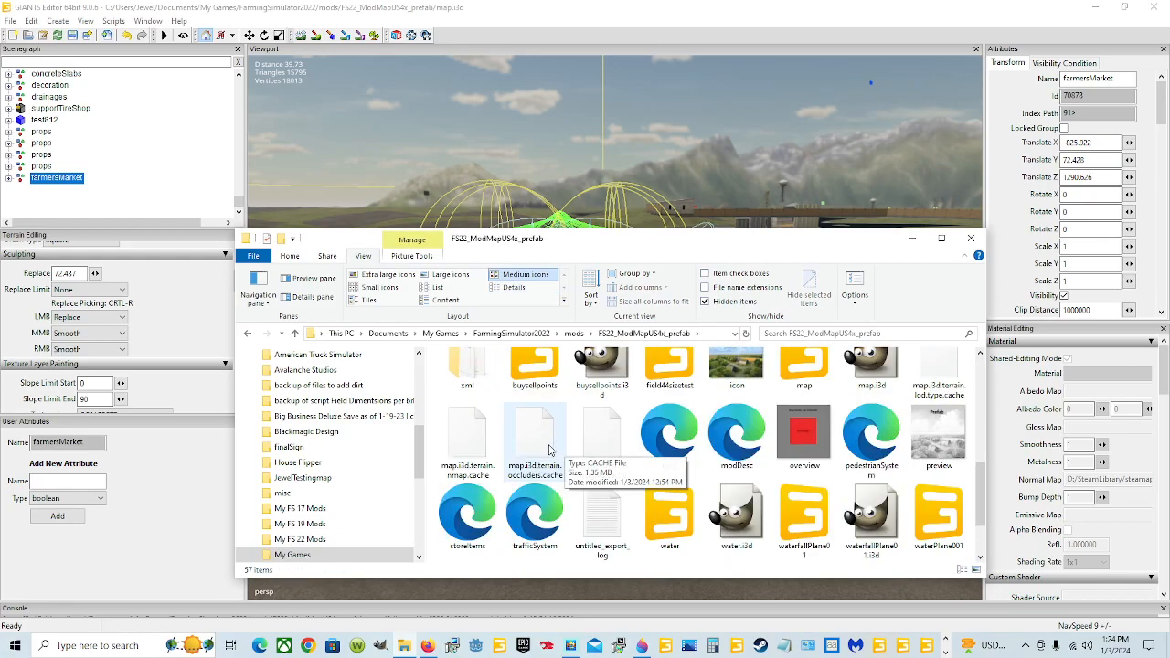
pyautogui.scroll(-2, 551, 448)
pyautogui.click(484, 470)
pyautogui.rightClick(484, 470)
pyautogui.click(529, 254)
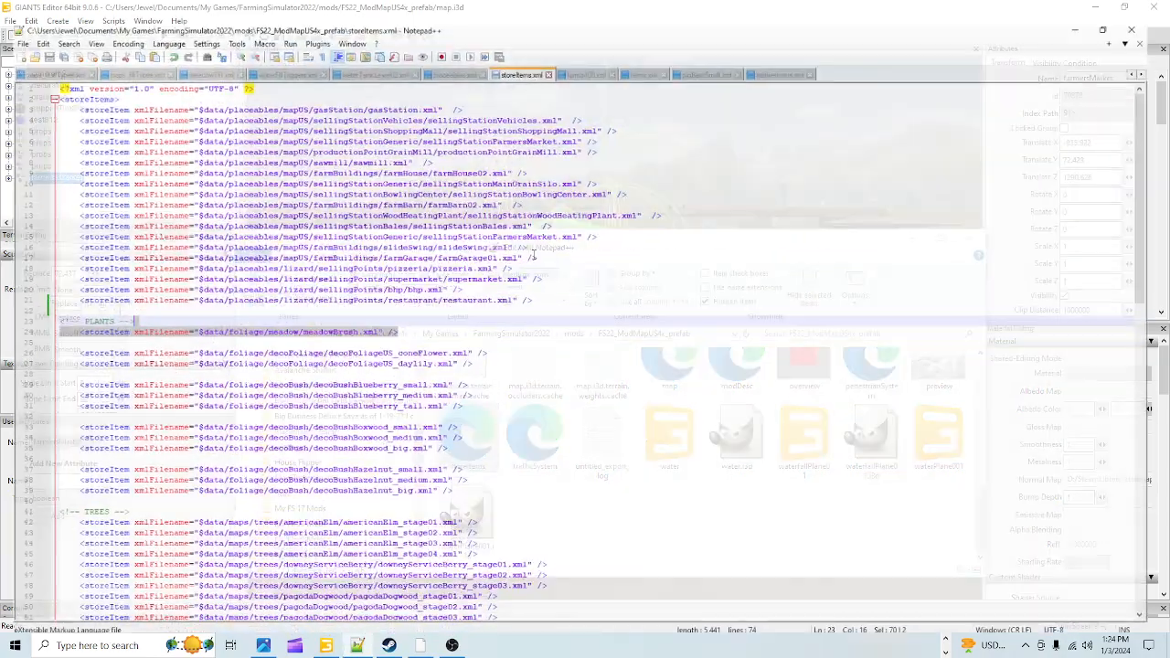
# Step: Paste the copied sellingStationFarmersMarket entry on a new line 22, below the restaurant entry in storeItems.xml
pyautogui.click(534, 283)
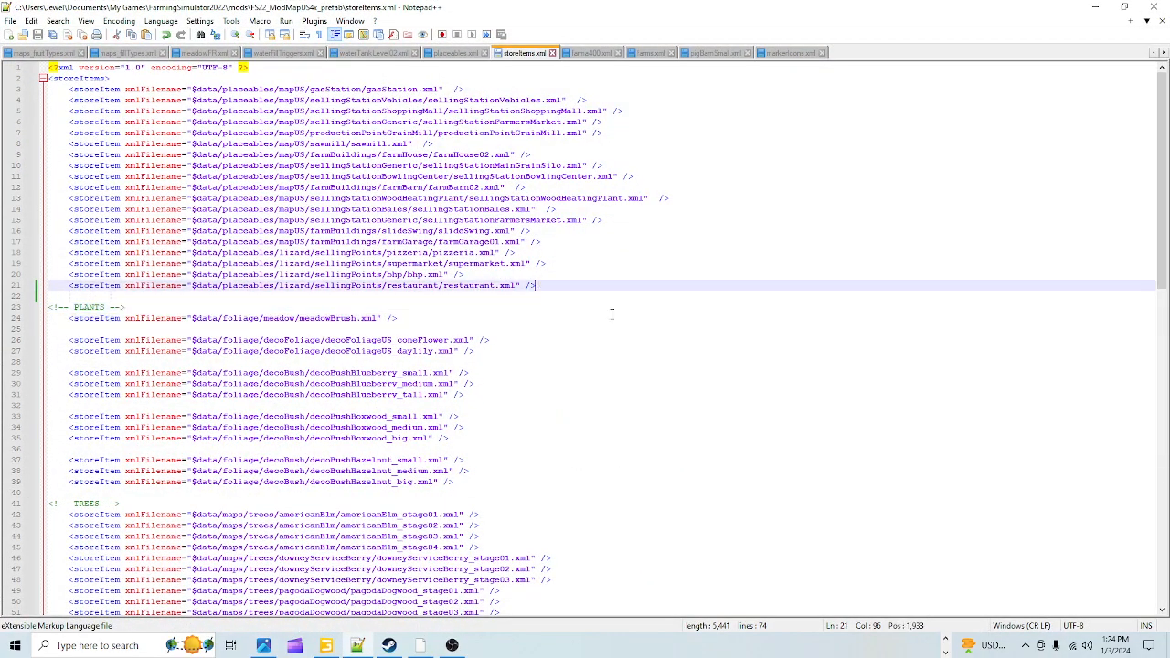
pyautogui.press('Return')
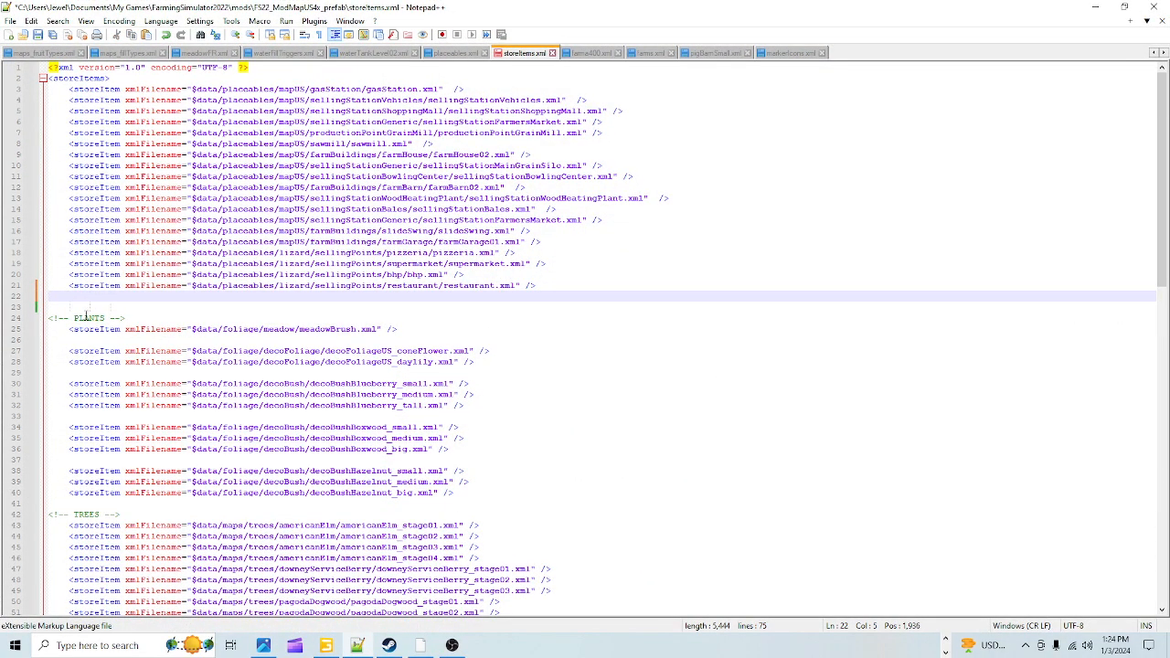
pyautogui.rightClick(52, 294)
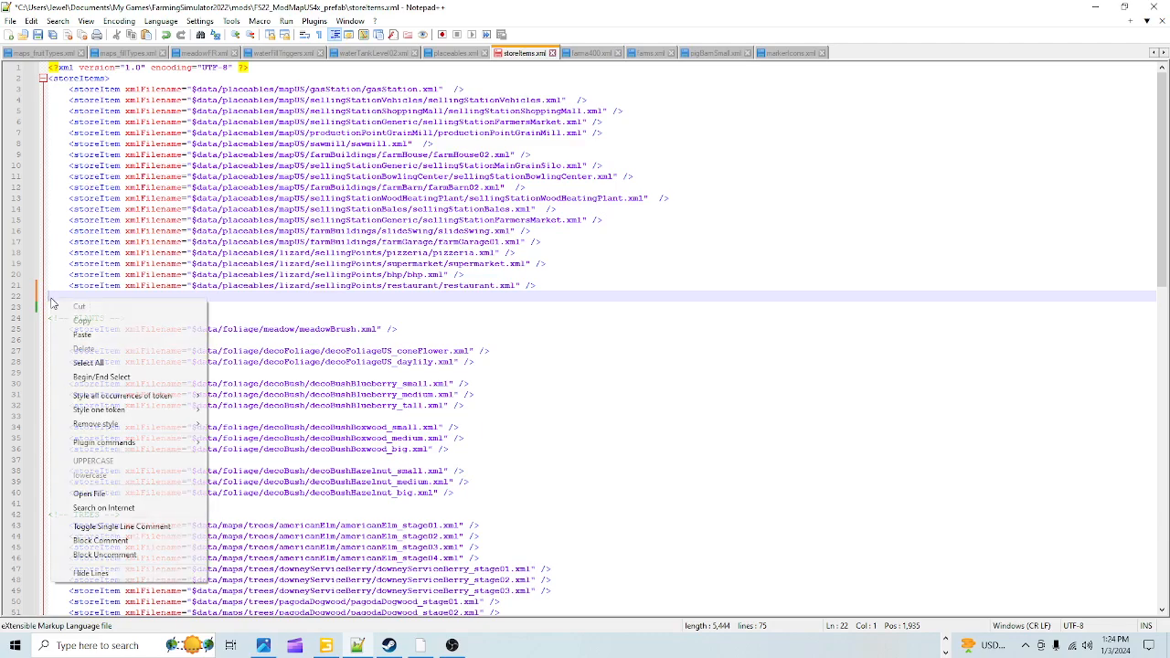
pyautogui.click(91, 331)
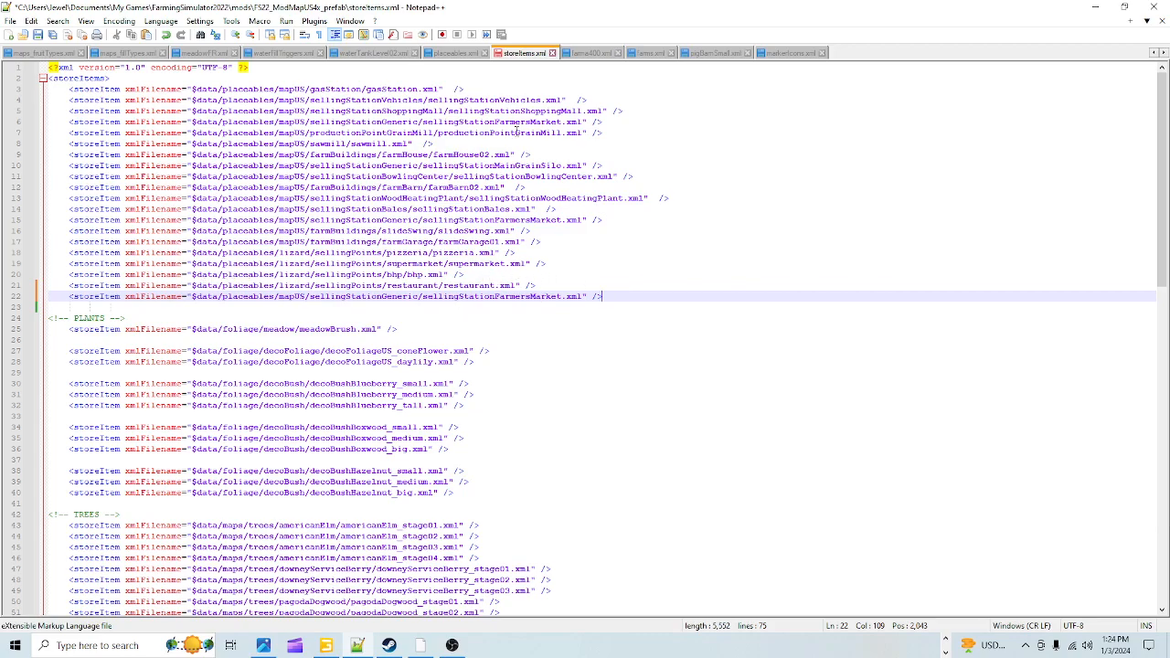
# Step: Copy the lizard farmersMarket.xml file path from the farmersMarket entry on line 39 of placeables.xml
pyautogui.click(456, 53)
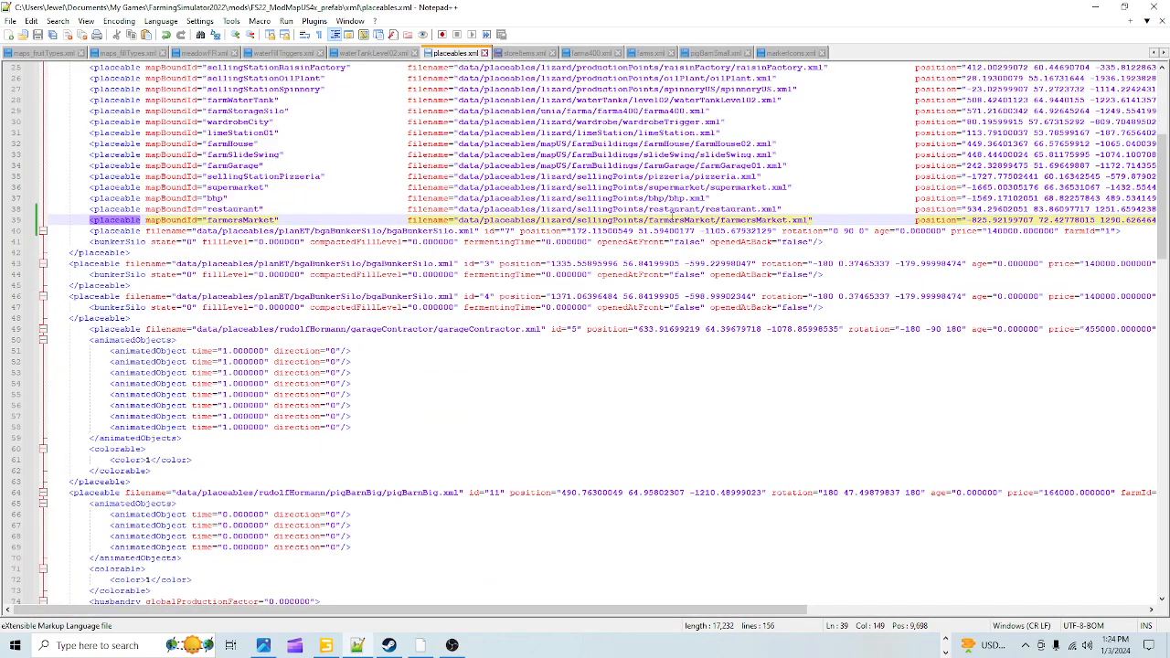
pyautogui.moveTo(808, 220); pyautogui.dragTo(463, 226)
pyautogui.rightClick(462, 227)
pyautogui.click(494, 243)
pyautogui.click(475, 361)
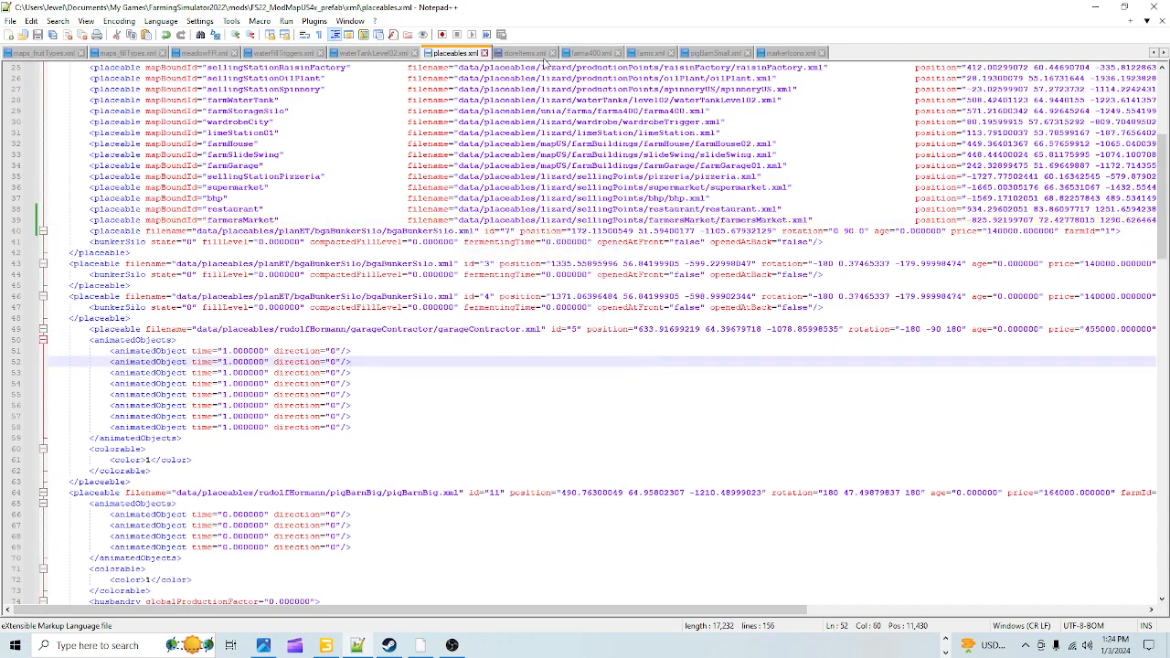
# Step: Replace the path on line 22 of storeItems.xml with $data/placeables/lizard/sellingPoints/farmersMarket/farmersMarket.xml and save the file
pyautogui.click(526, 55)
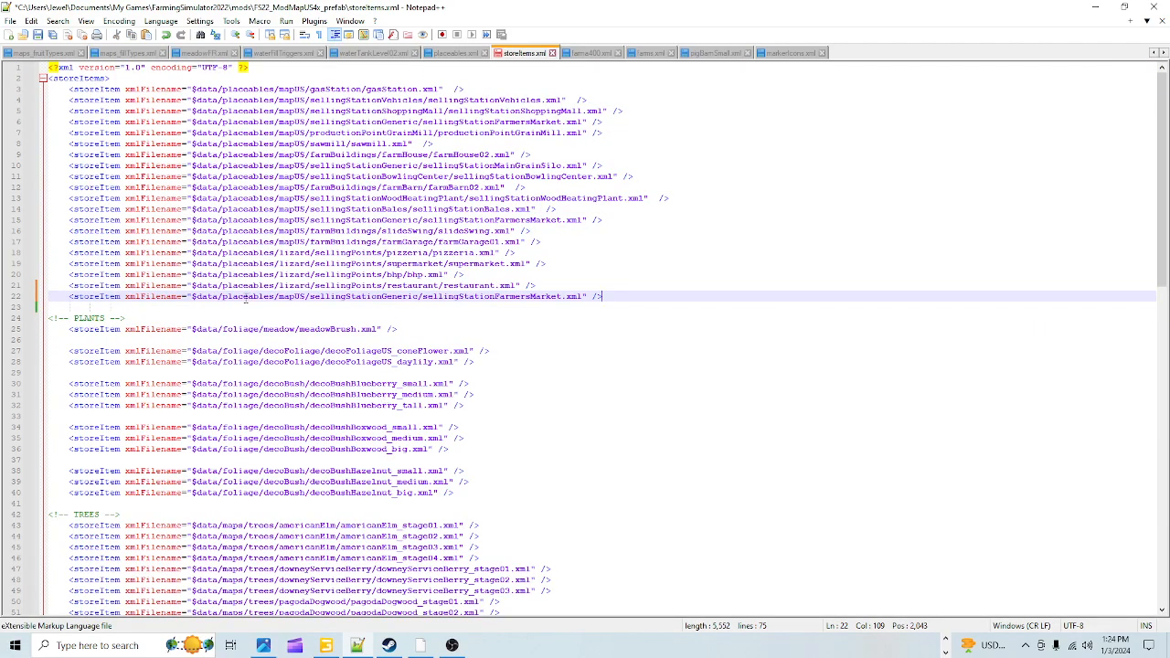
pyautogui.moveTo(193, 298); pyautogui.dragTo(566, 288)
pyautogui.rightClick(564, 301)
pyautogui.click(579, 334)
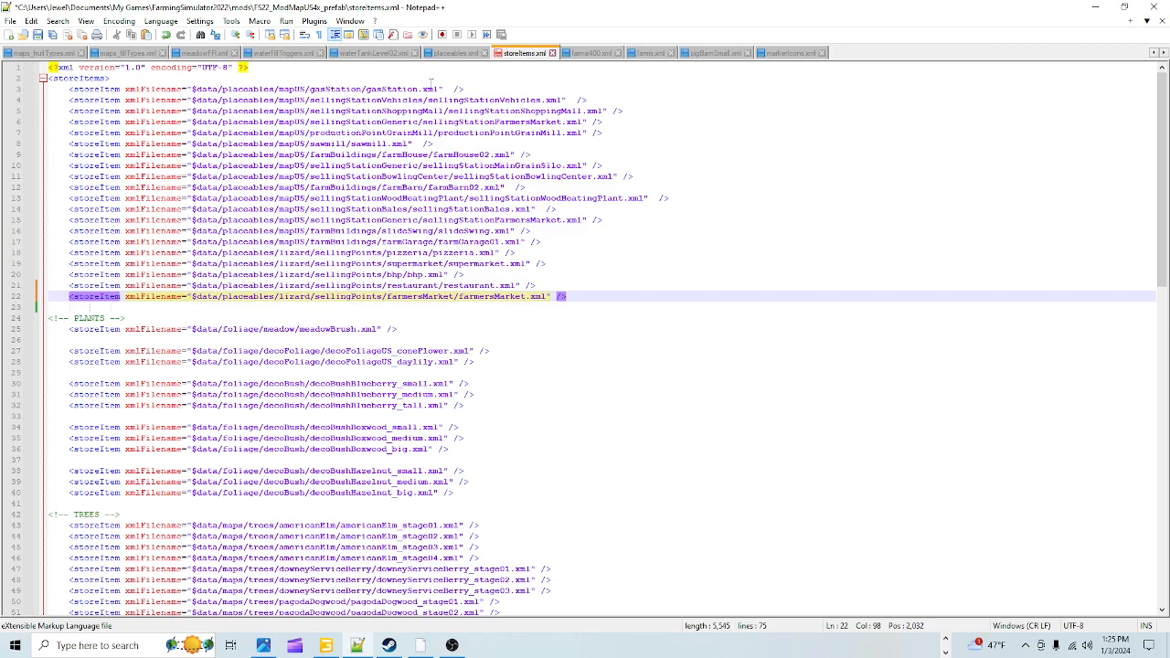
pyautogui.hotkey('ctrl', 's')
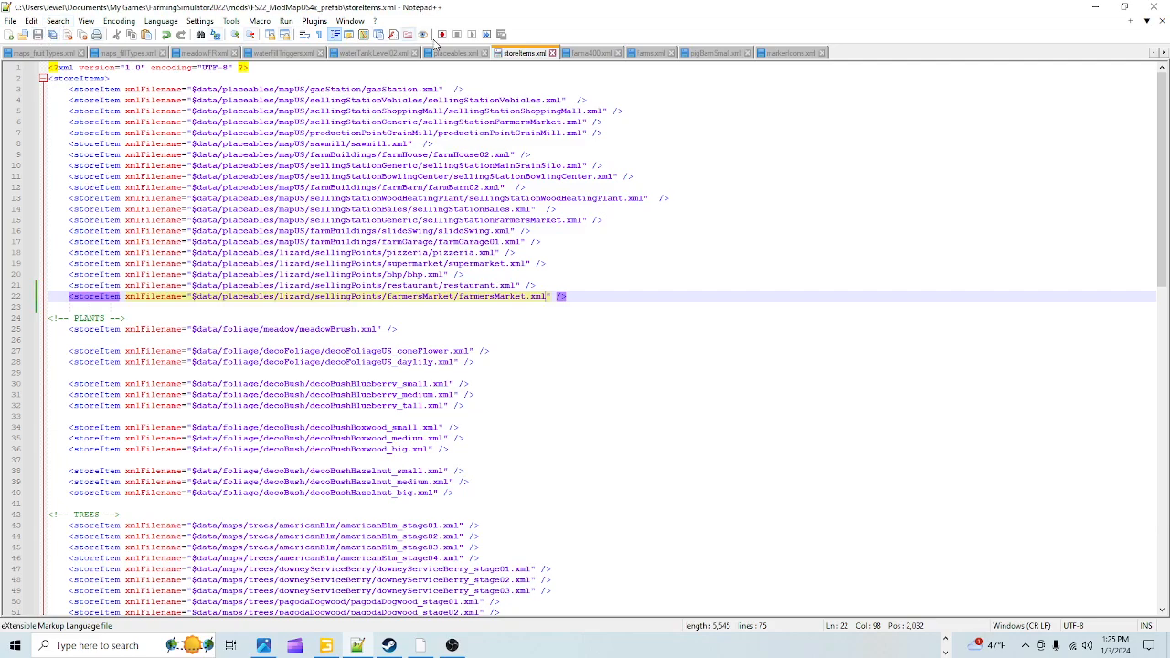
pyautogui.click(454, 52)
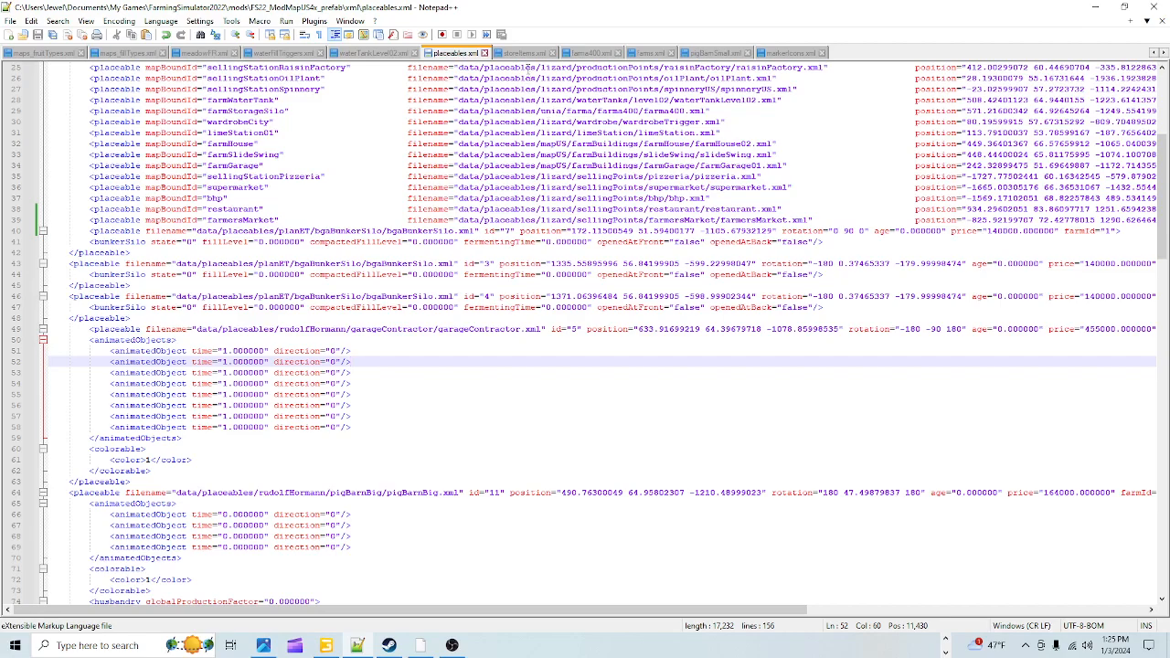
pyautogui.click(525, 53)
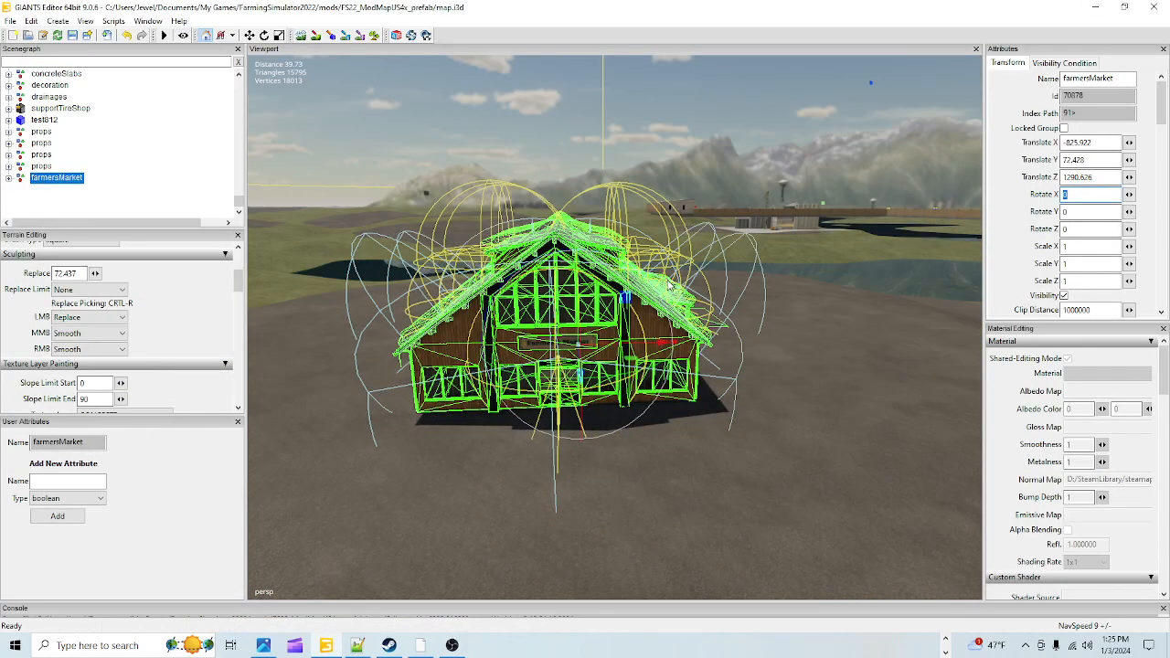
# Step: Switch to GIANTS Editor and inspect the farmersMarket building and its surroundings in the viewport
pyautogui.moveTo(670, 282); pyautogui.dragTo(703, 238, button='right')
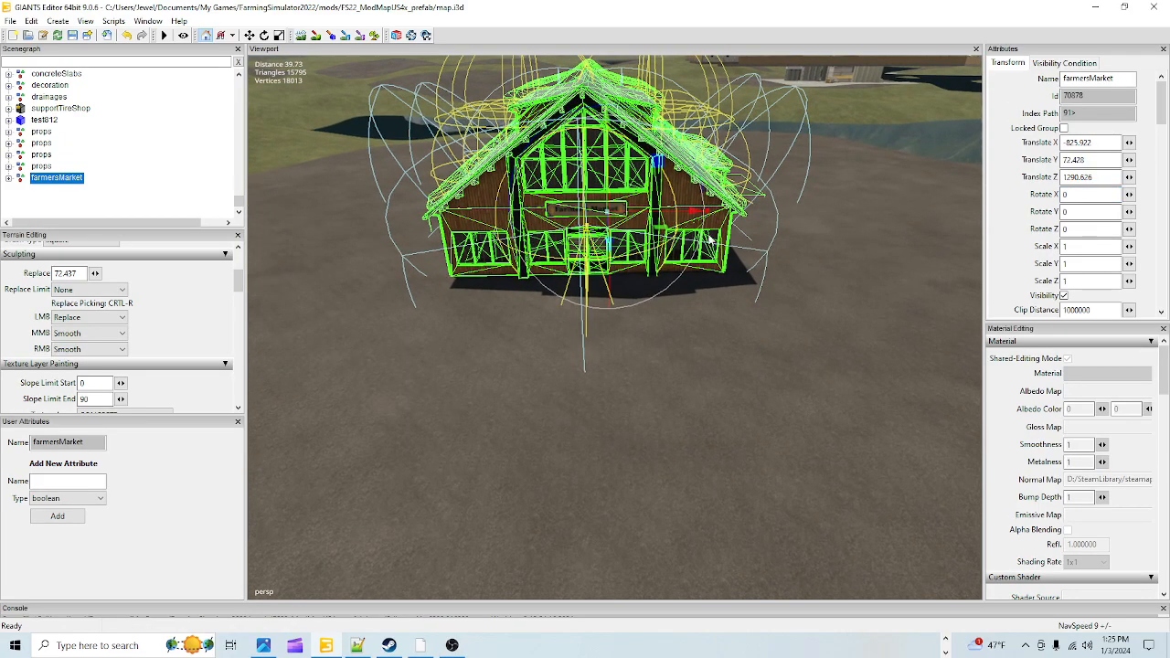
pyautogui.scroll(-4, 680, 410)
pyautogui.keyDown('alt'); pyautogui.moveTo(680, 411); pyautogui.dragTo(660, 394); pyautogui.keyUp('alt')
pyautogui.scroll(-2, 633, 452)
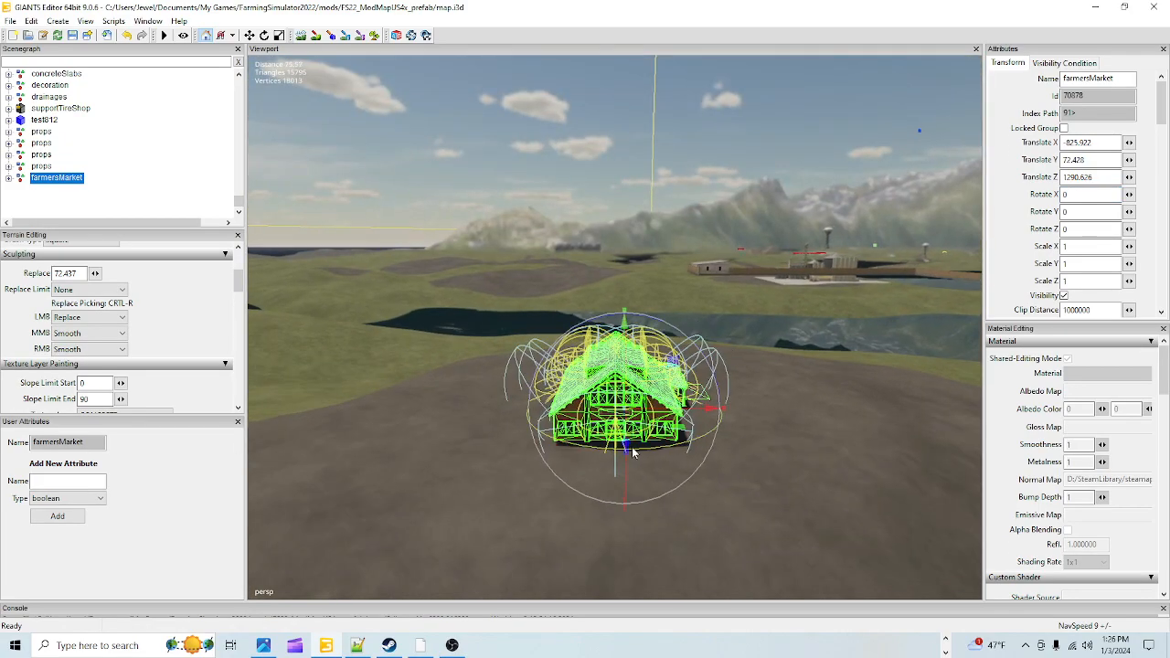
pyautogui.moveTo(632, 452); pyautogui.dragTo(644, 471, button='right')
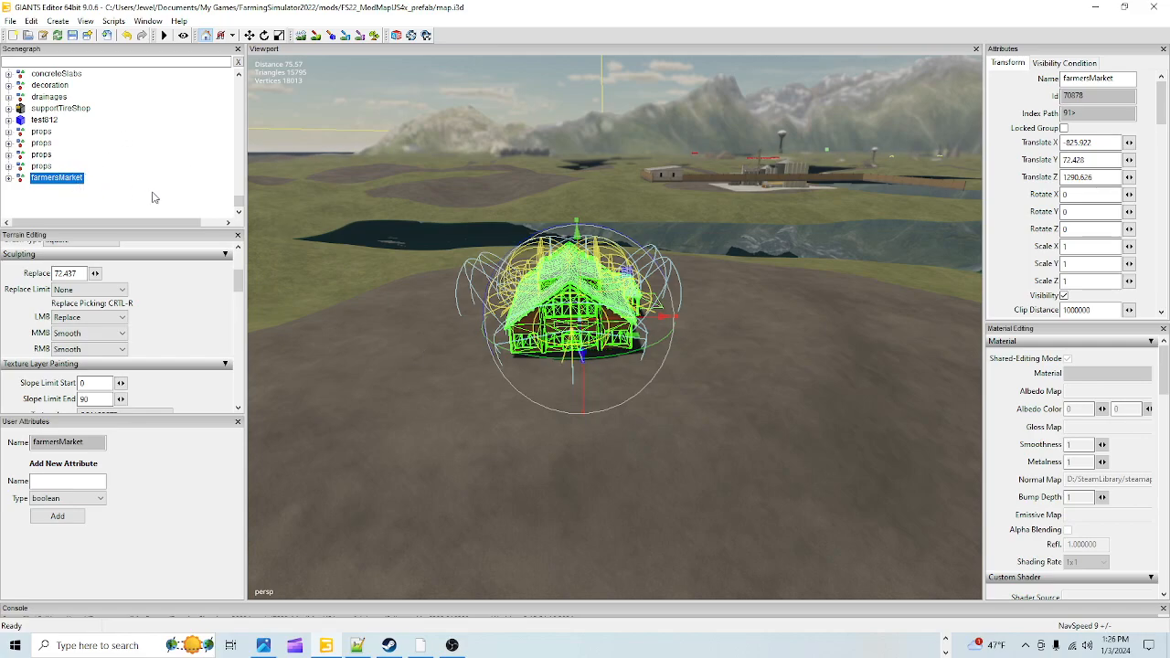
# Step: Collapse all expanded groups in the scenegraph
pyautogui.scroll(10, 151, 199)
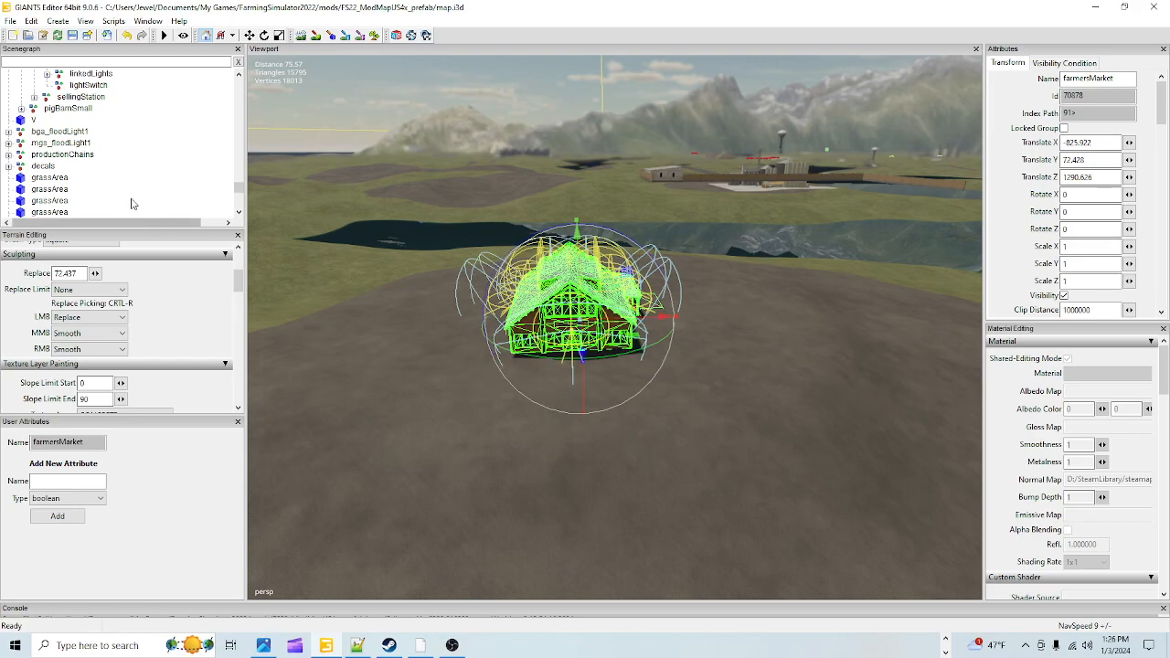
pyautogui.scroll(1, 167, 189)
pyautogui.rightClick(167, 189)
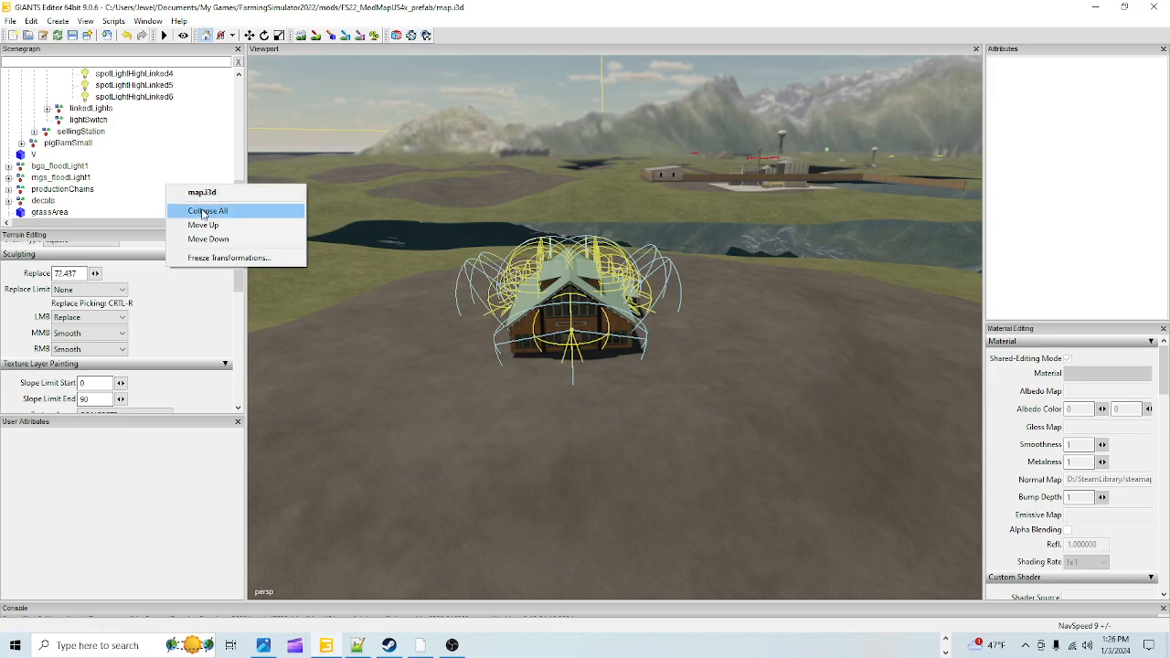
pyautogui.click(196, 212)
# Step: Move the farmersMarket group from the end of the scenegraph into the placeholders group and select it there
pyautogui.scroll(-15, 140, 176)
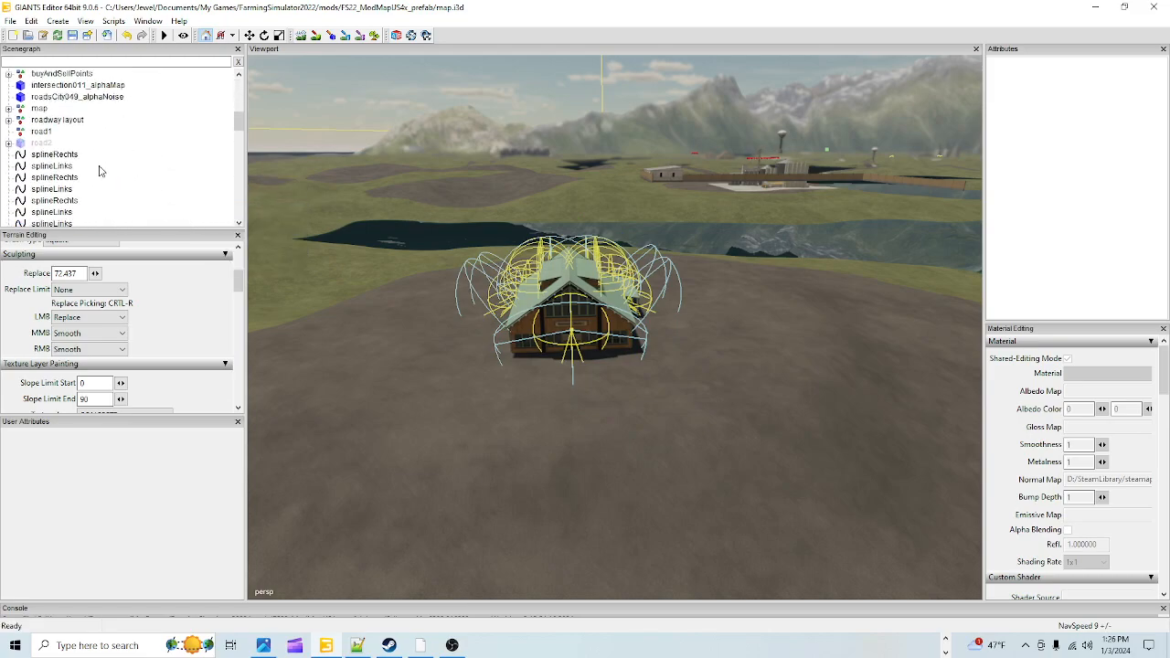
pyautogui.scroll(-5, 72, 173)
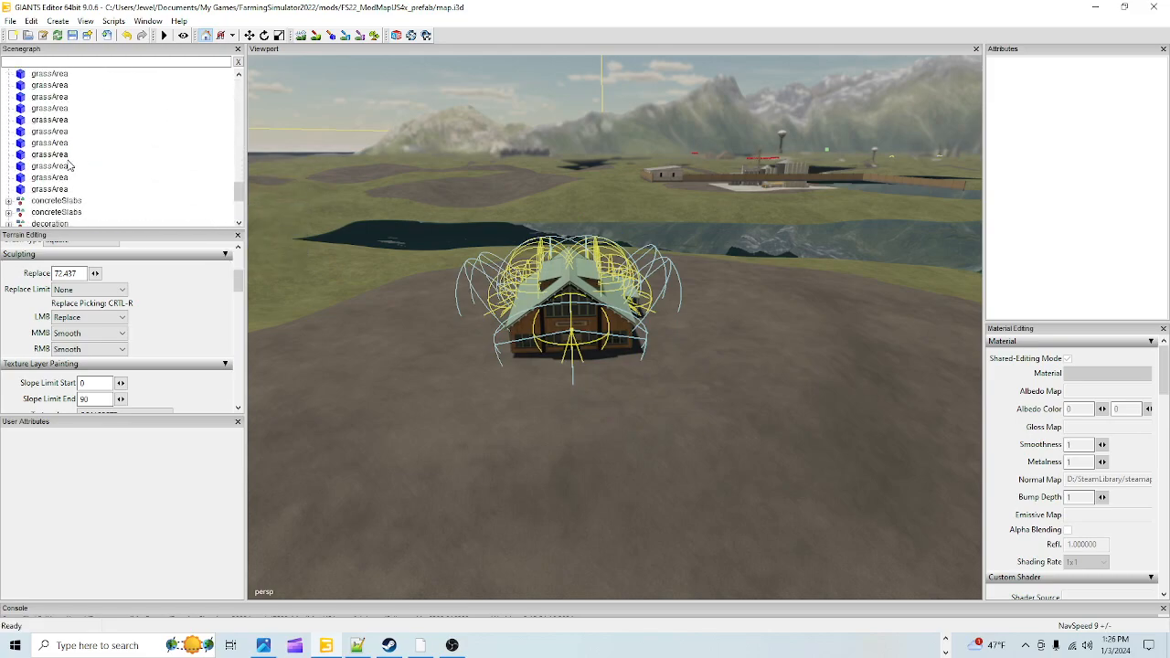
pyautogui.scroll(5, 67, 164)
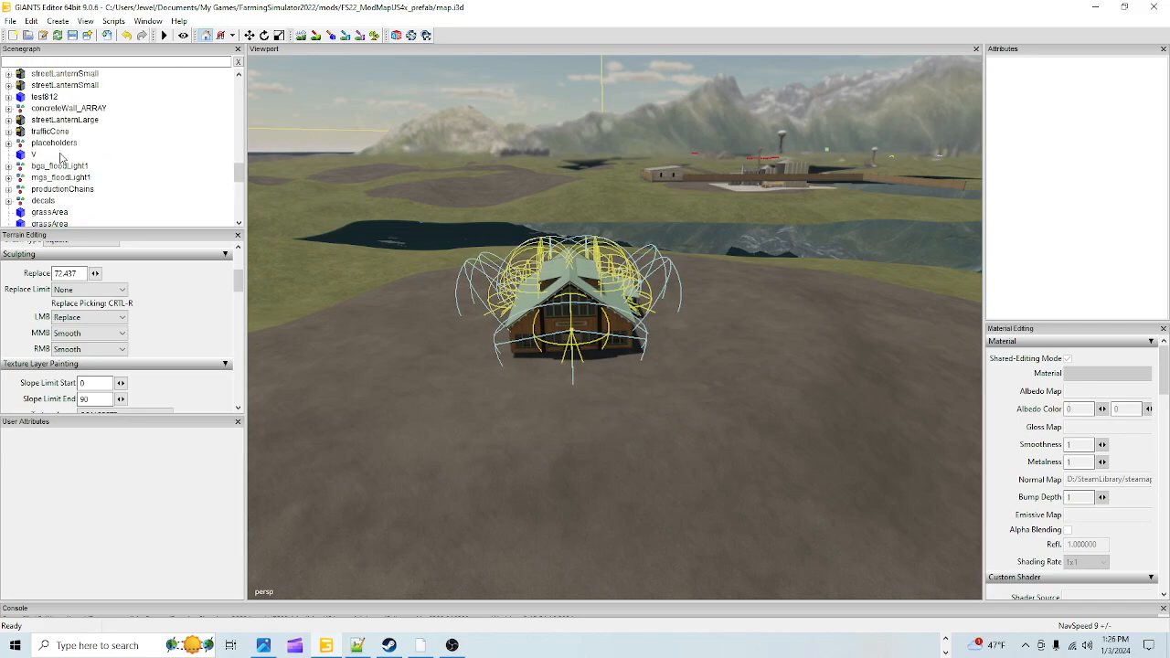
pyautogui.scroll(-8, 64, 201)
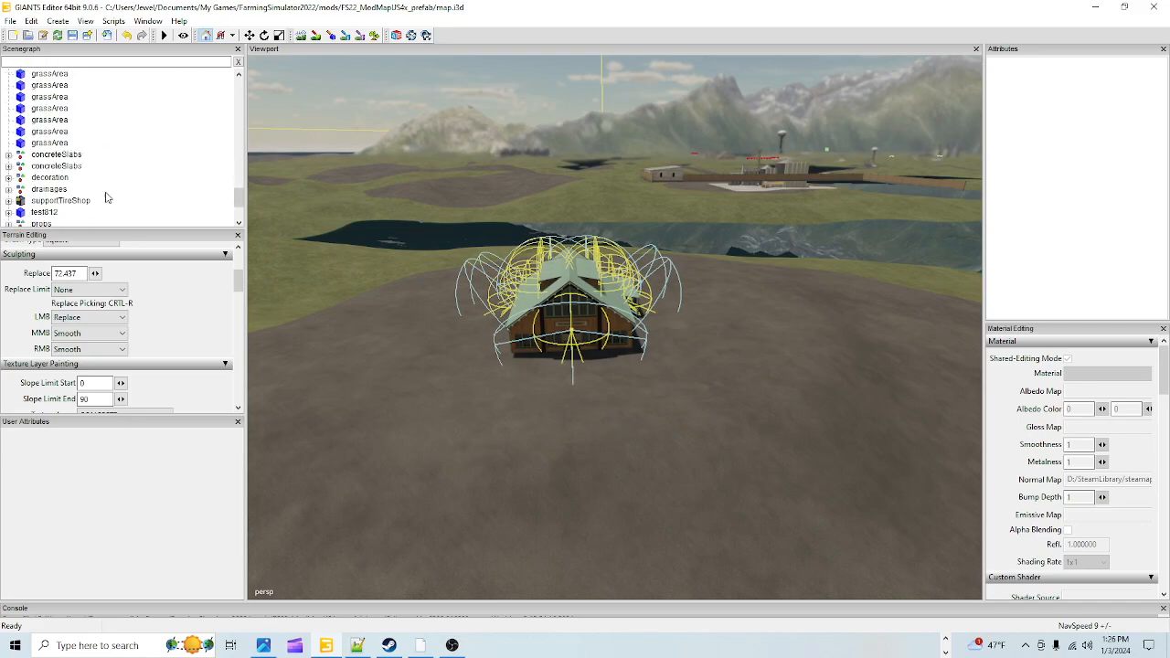
pyautogui.click(61, 190)
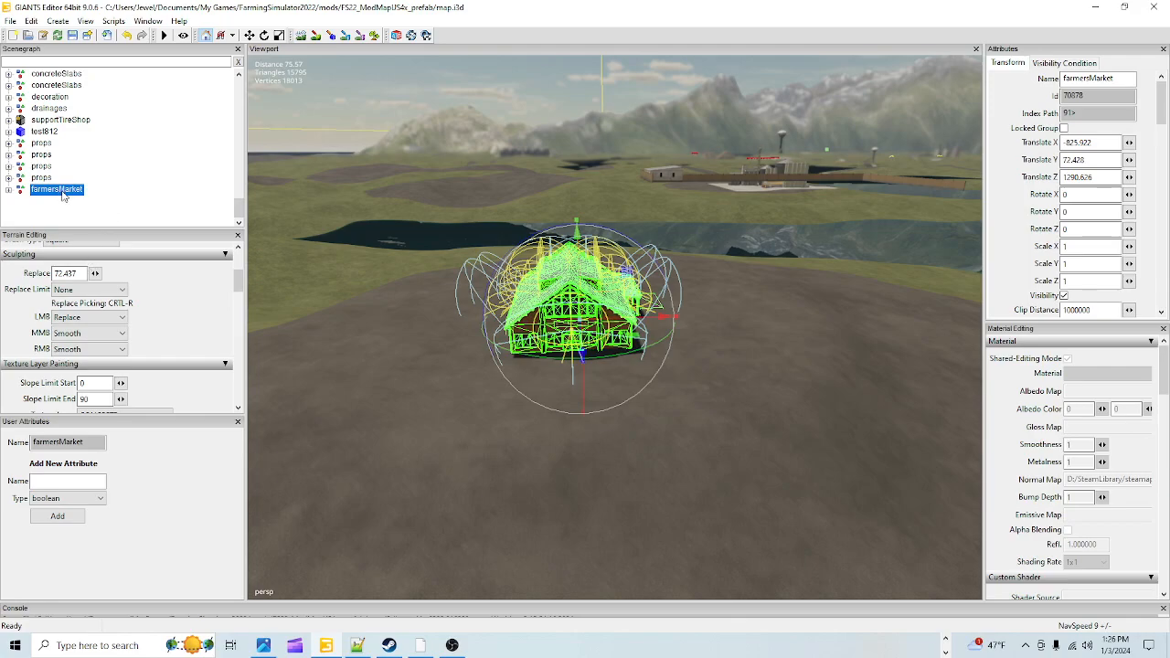
pyautogui.moveTo(61, 192); pyautogui.dragTo(54, 111)
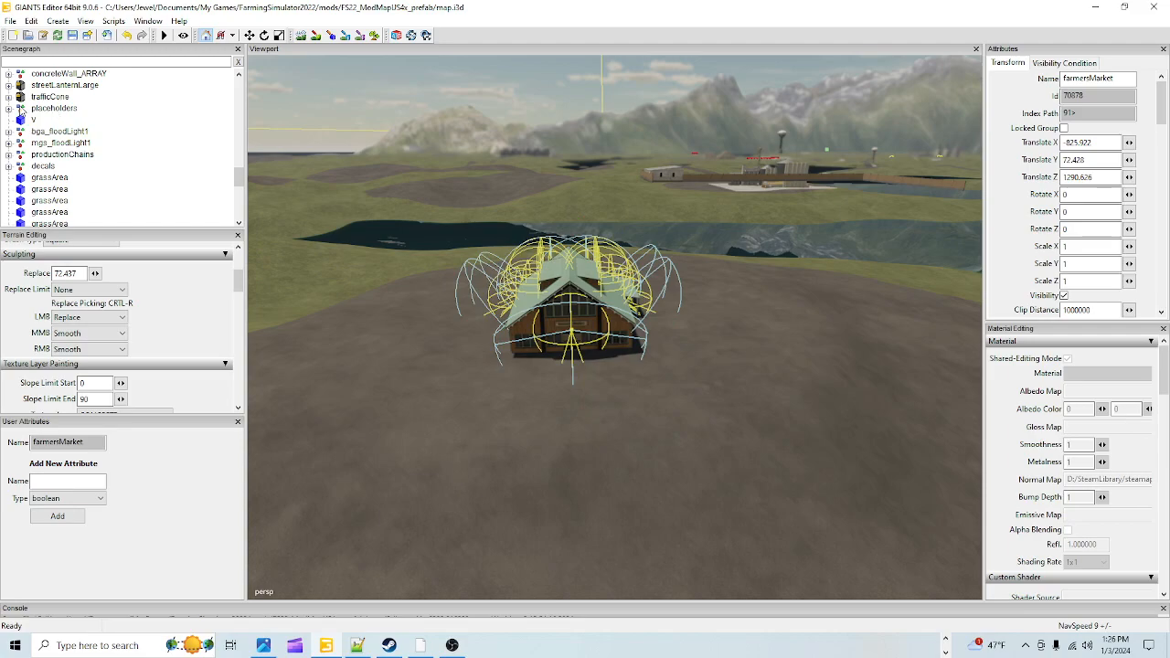
pyautogui.scroll(5, 55, 173)
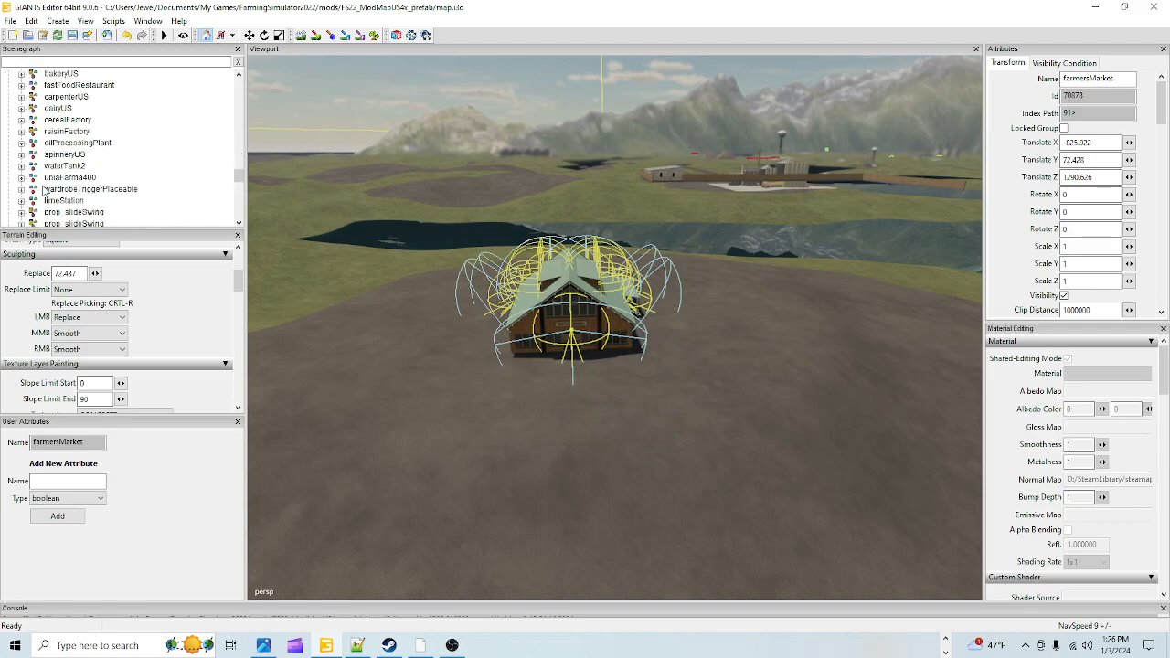
pyautogui.click(73, 131)
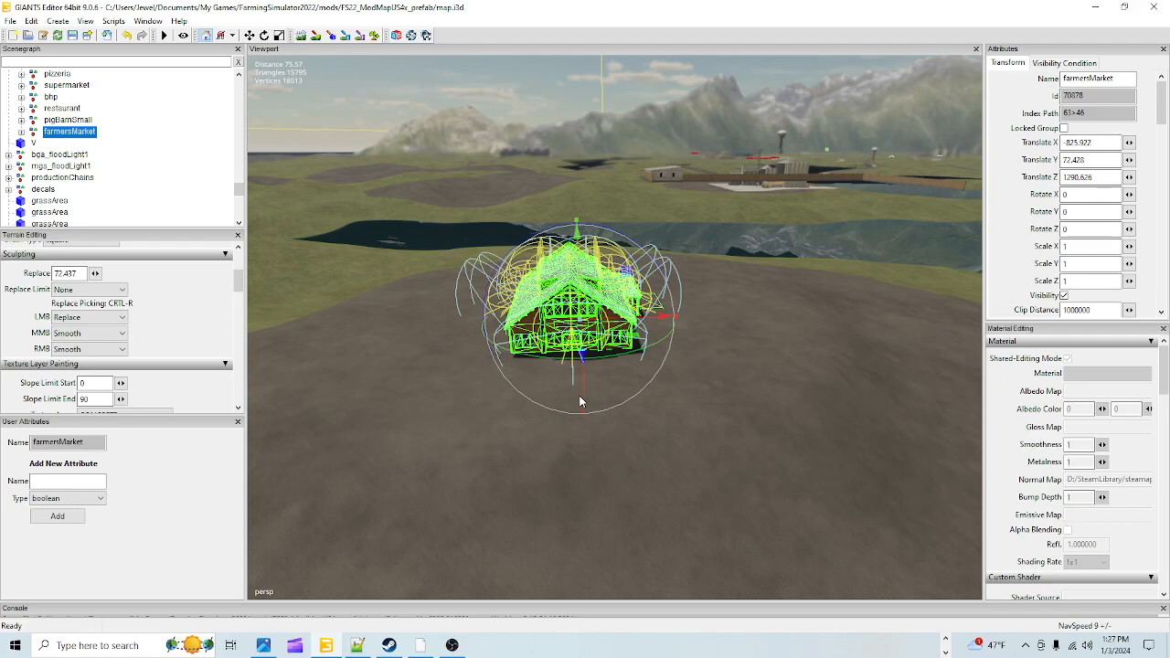
# Step: Switch to File Explorer and open the SteamLibrary/steamapps/common/Farming Simulator 22 folder on the D: drive
pyautogui.click(946, 637)
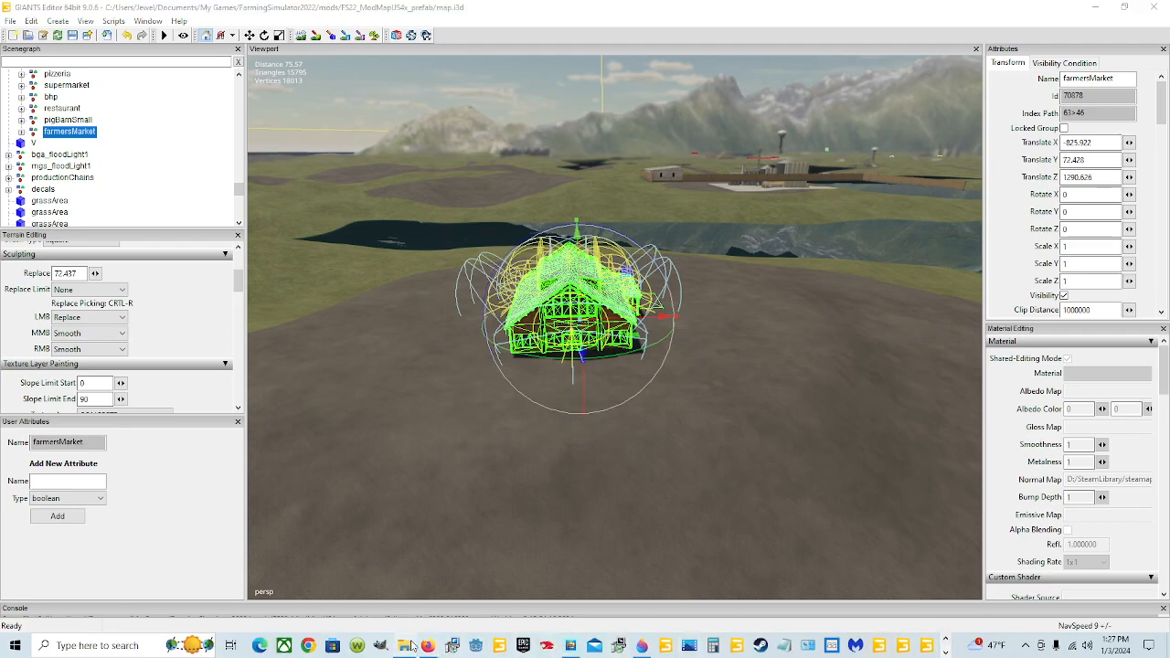
pyautogui.click(416, 589)
pyautogui.scroll(1, 597, 500)
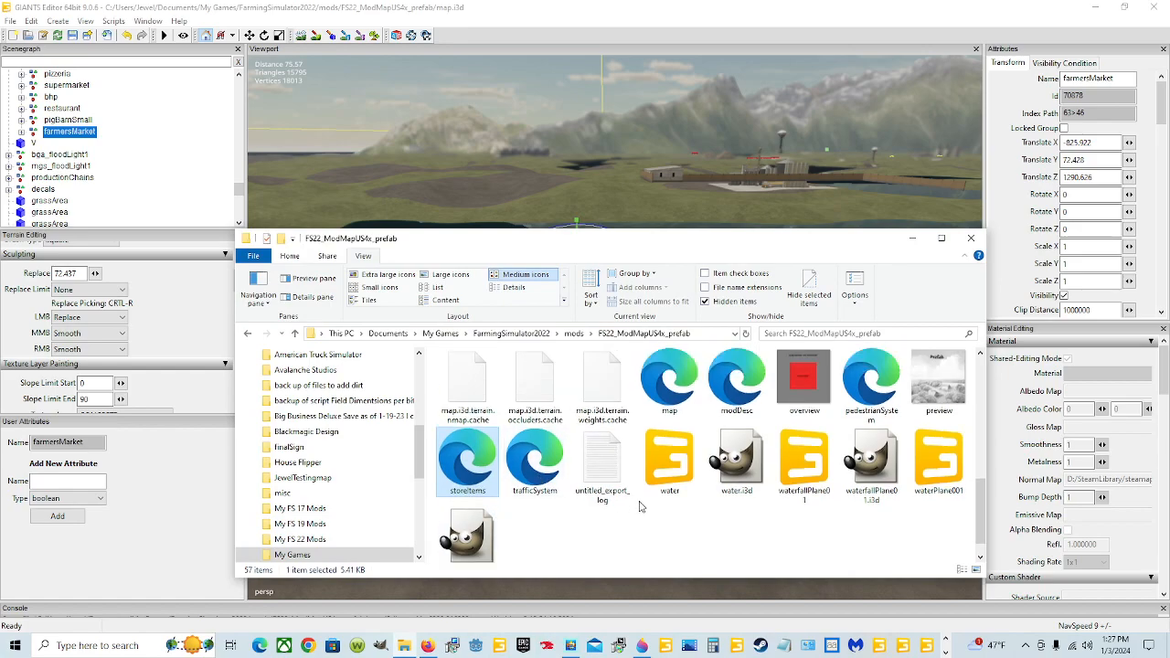
pyautogui.scroll(-8, 374, 502)
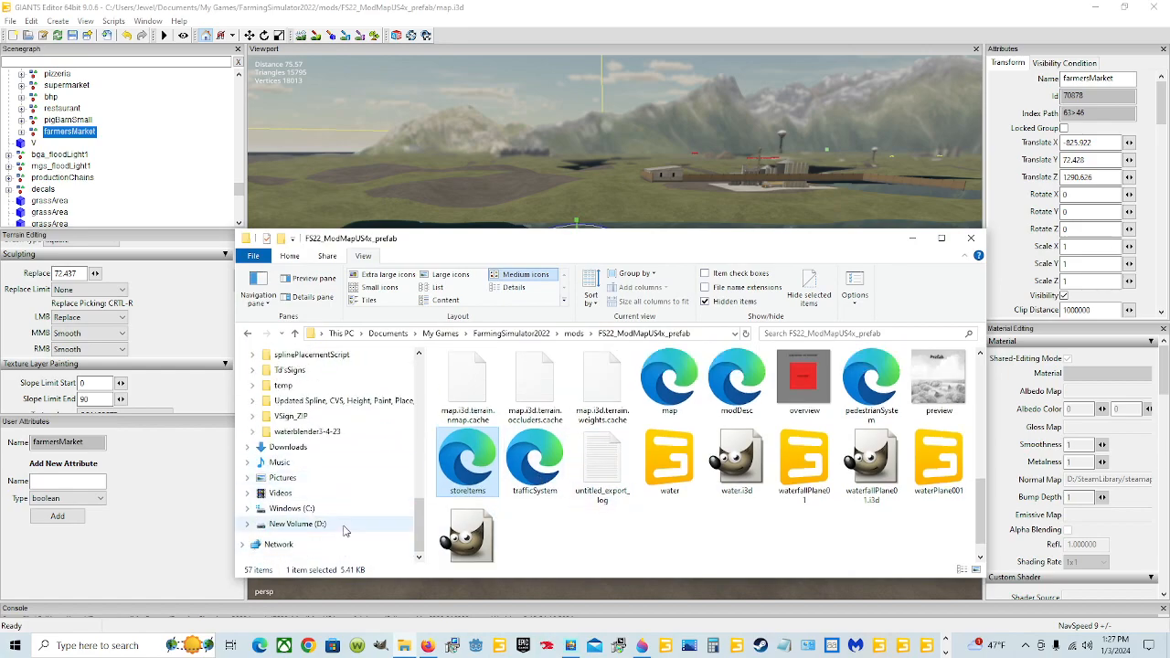
pyautogui.click(310, 523)
pyautogui.scroll(-1, 748, 448)
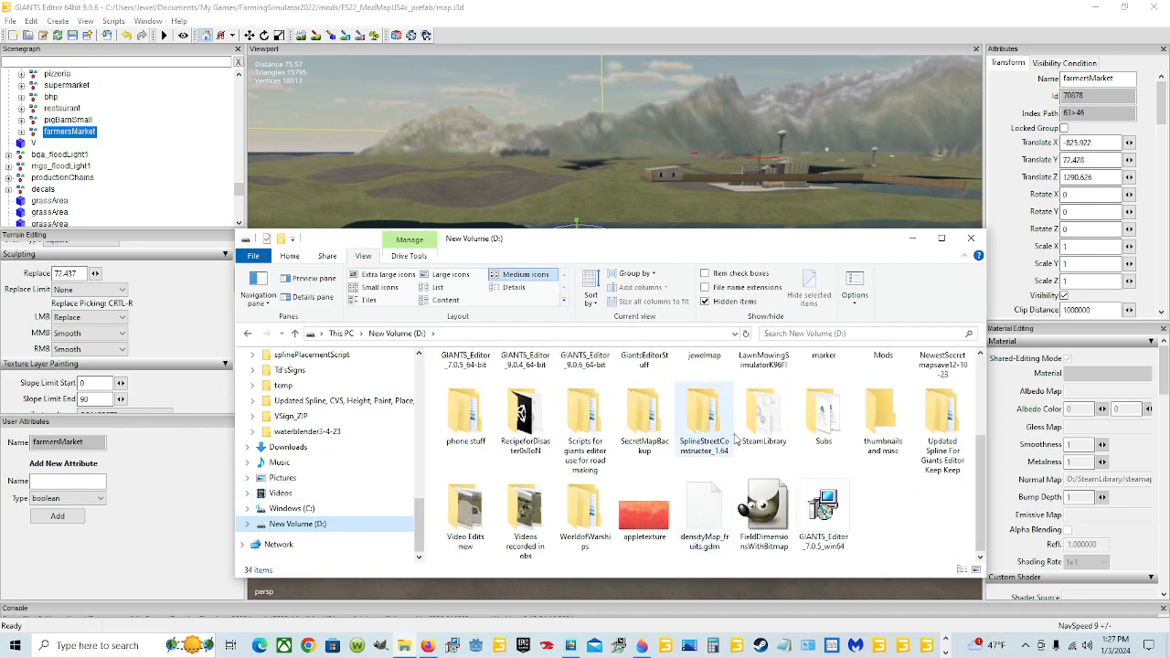
pyautogui.doubleClick(702, 401)
pyautogui.doubleClick(526, 374)
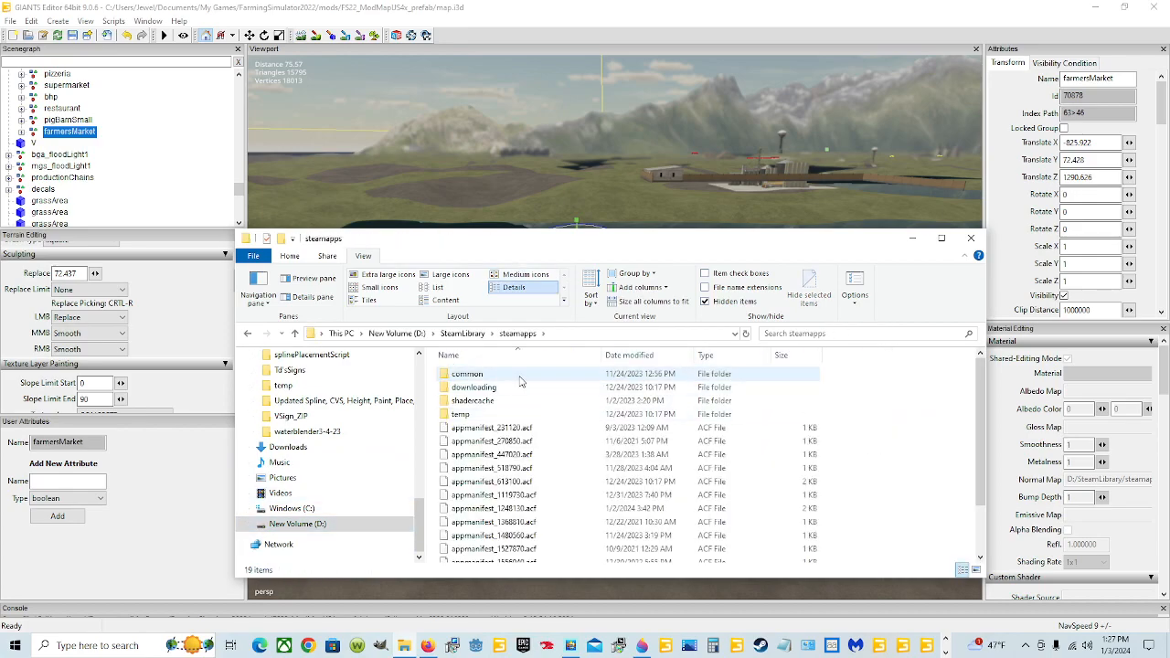
pyautogui.doubleClick(512, 374)
pyautogui.doubleClick(487, 467)
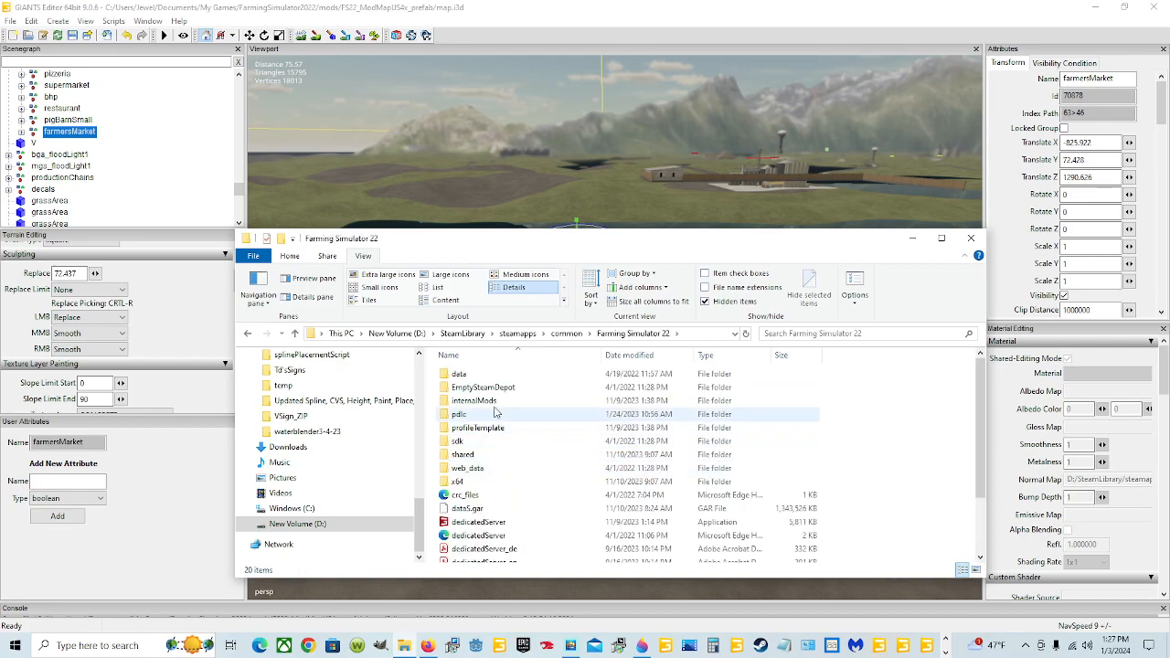
# Step: Open the data/placeables/lizard/sellingPoints/farmersMarket folder inside the game directory
pyautogui.doubleClick(466, 373)
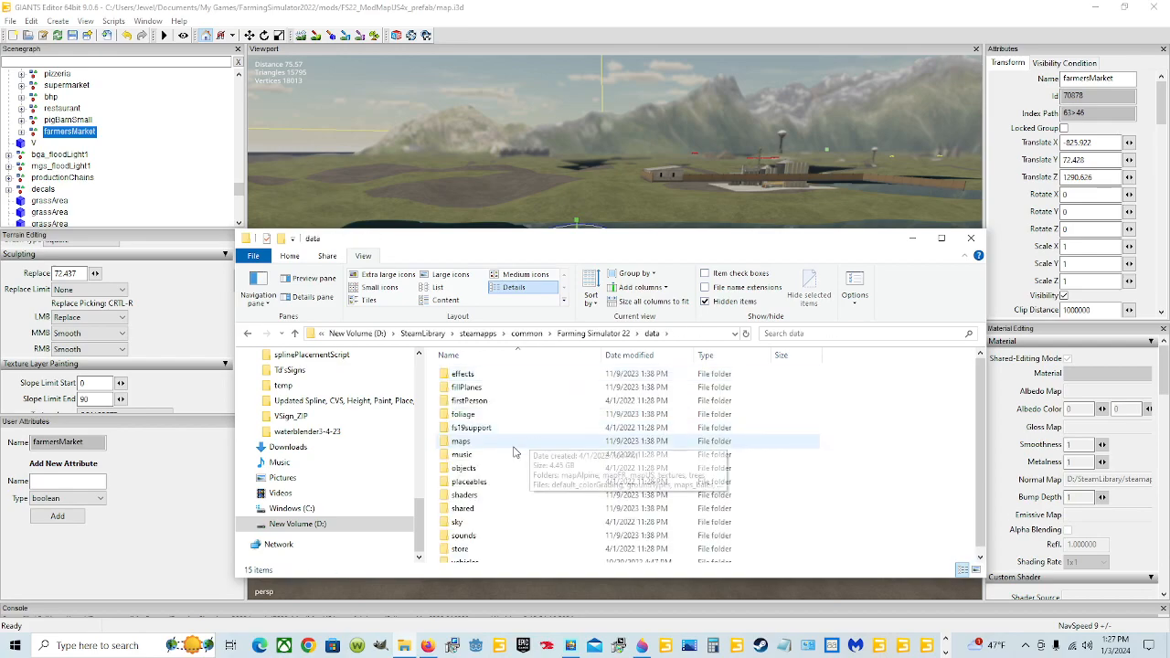
pyautogui.doubleClick(472, 482)
pyautogui.doubleClick(459, 427)
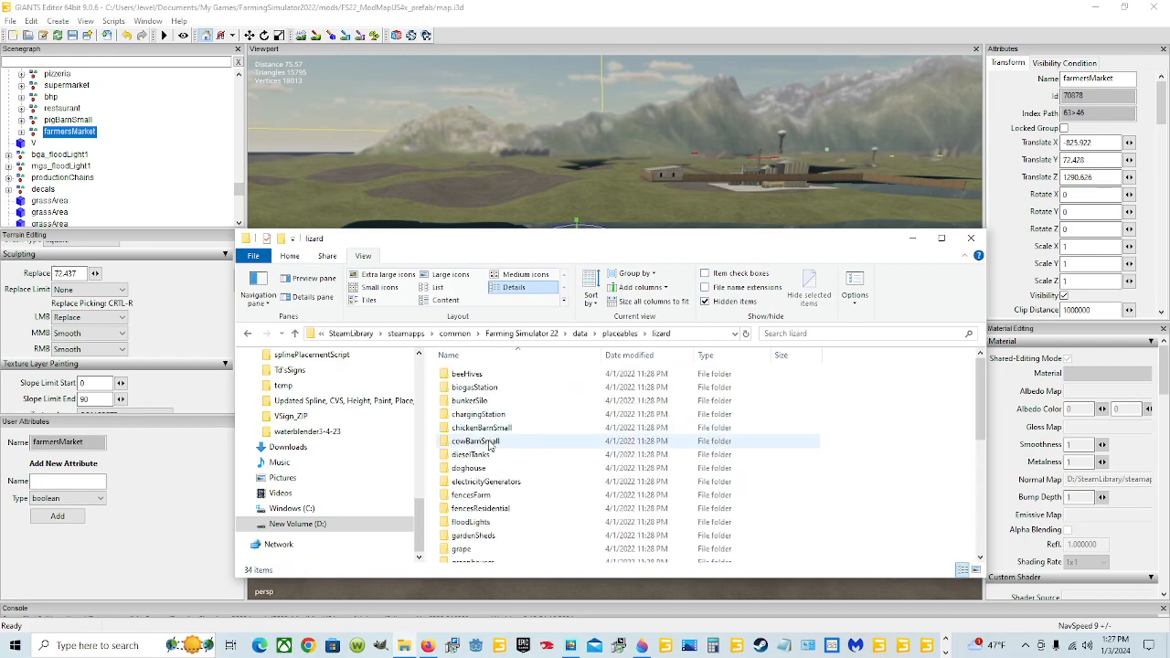
pyautogui.scroll(-6, 489, 514)
pyautogui.doubleClick(485, 474)
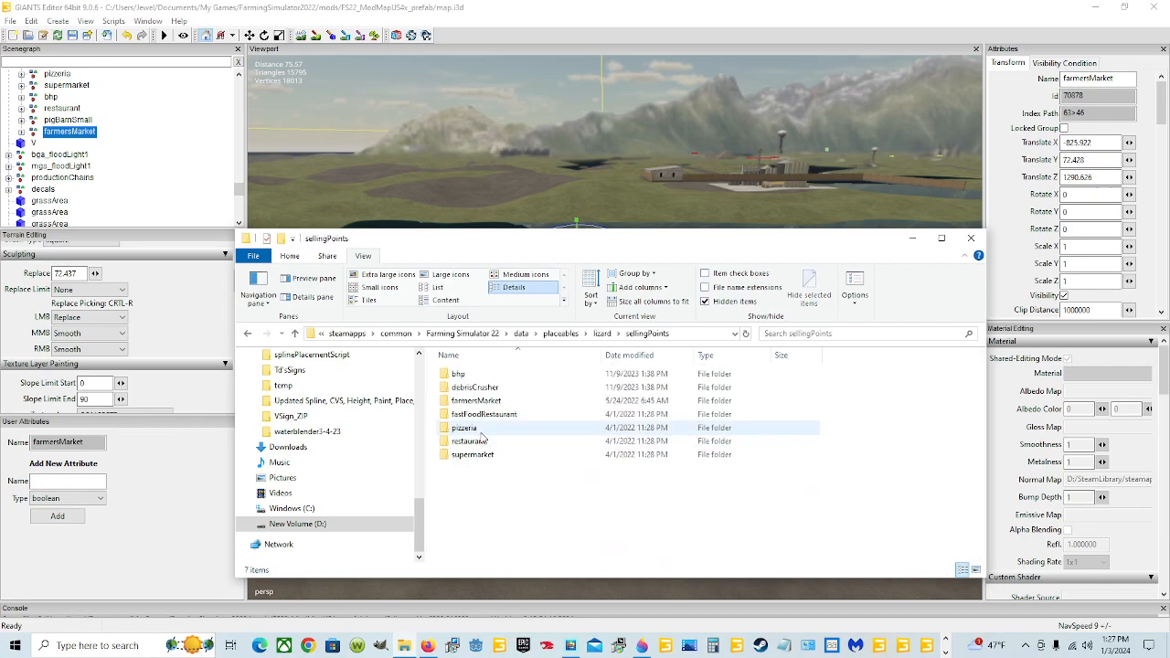
pyautogui.doubleClick(489, 407)
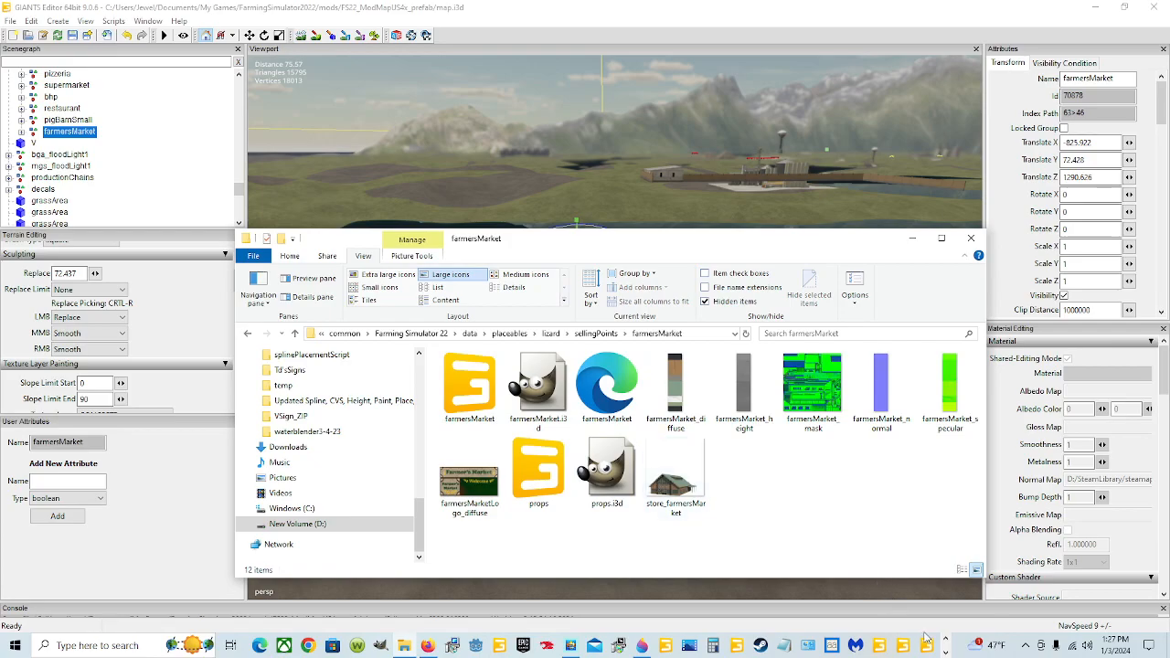
# Step: Switch to Notepad++ and check the farmersMarket filename path on line 39 of placeables.xml
pyautogui.click(945, 651)
pyautogui.click(357, 645)
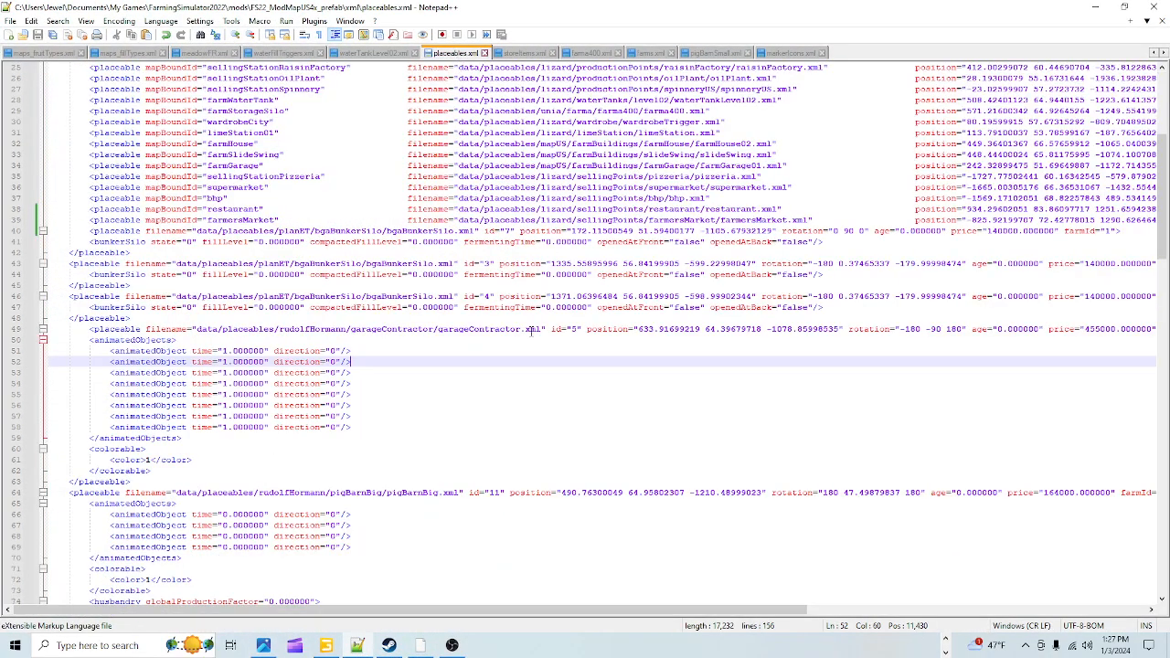
pyautogui.click(572, 222)
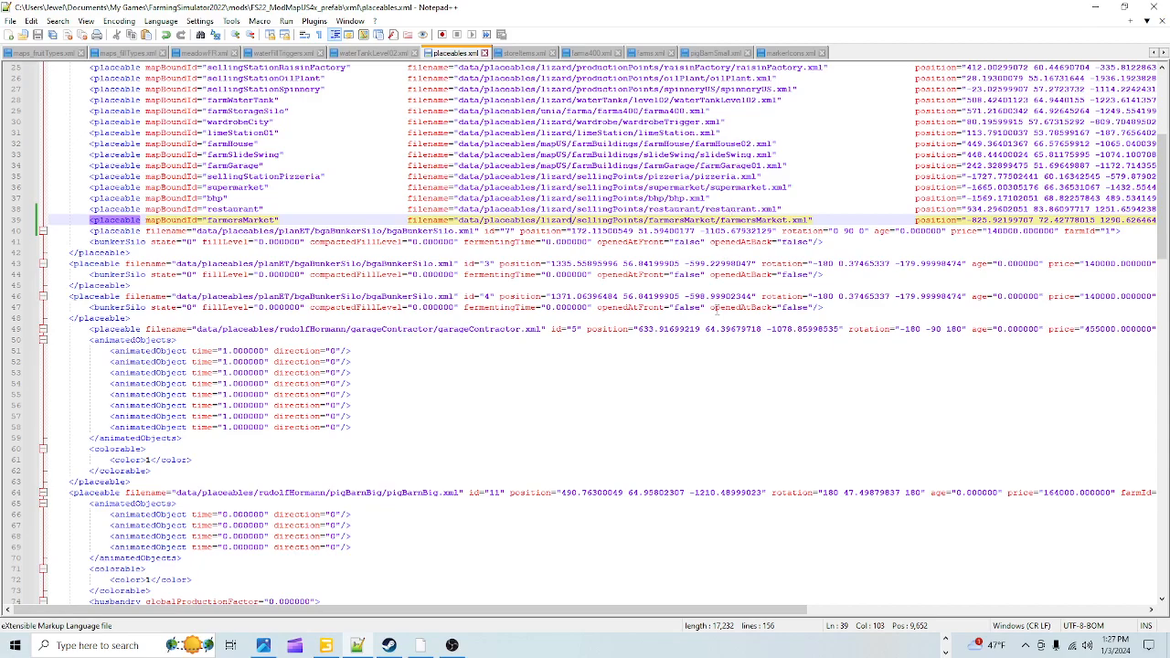
# Step: Return to the farmersMarket folder in File Explorer and open its farmersMarket XML file in Notepad++
pyautogui.click(945, 639)
pyautogui.click(403, 645)
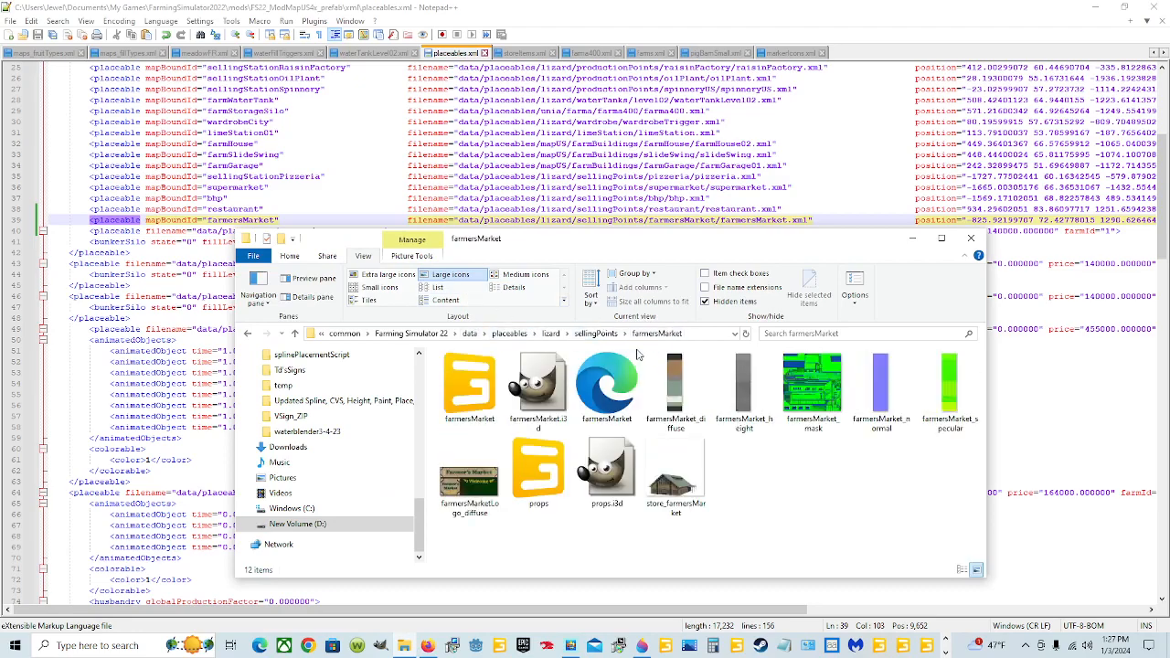
pyautogui.click(625, 416)
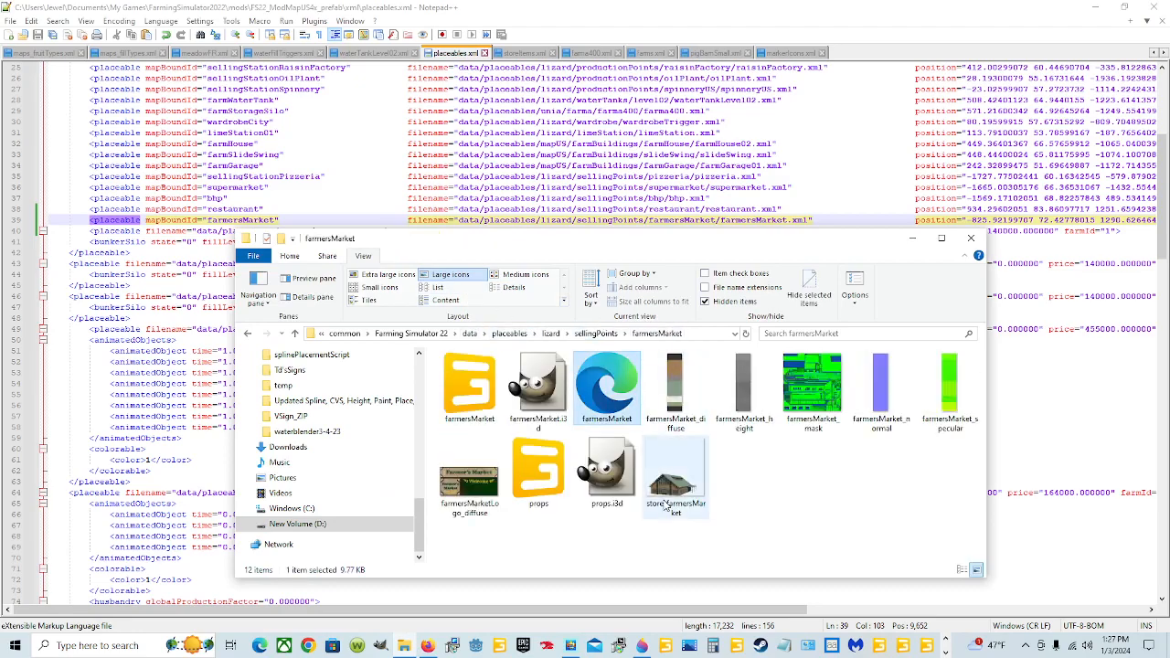
pyautogui.rightClick(610, 403)
pyautogui.click(658, 200)
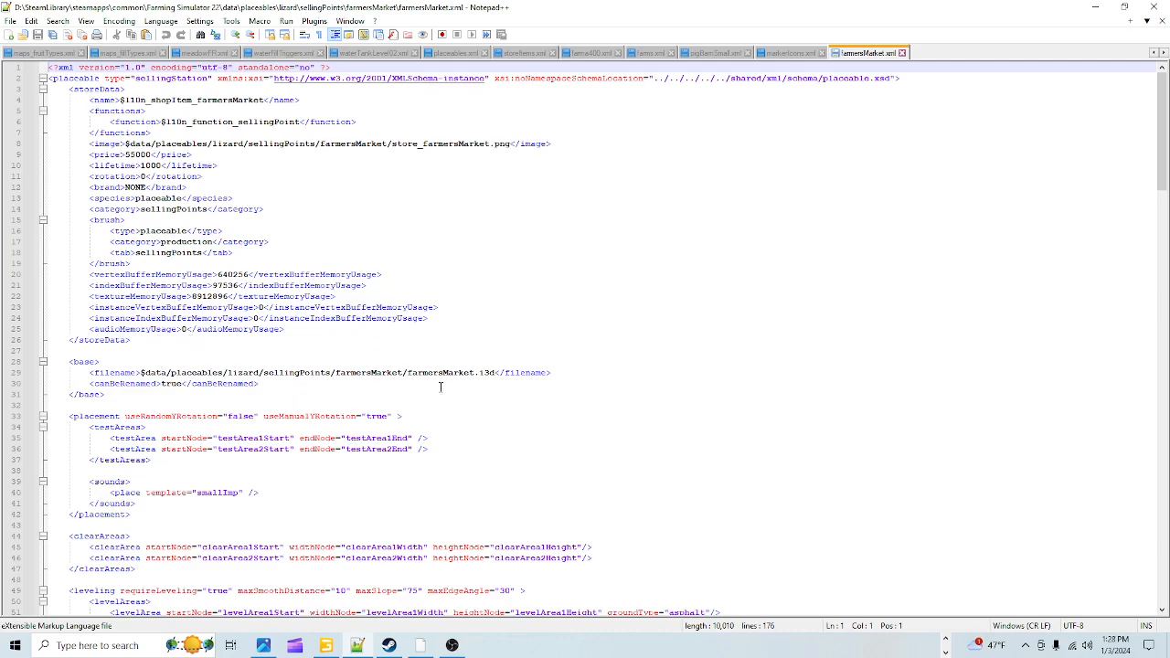
# Step: Review the store data, placement and lights sections of farmersMarket.xml, then close the file and minimize Notepad++
pyautogui.scroll(-14, 532, 383)
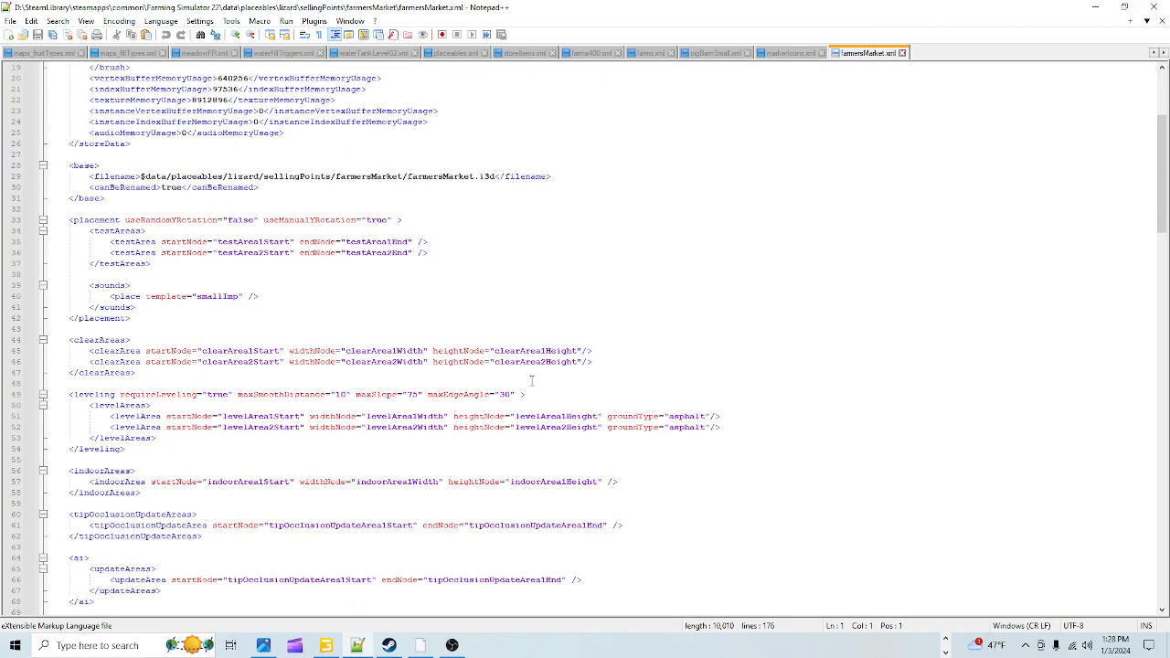
pyautogui.scroll(-4, 525, 369)
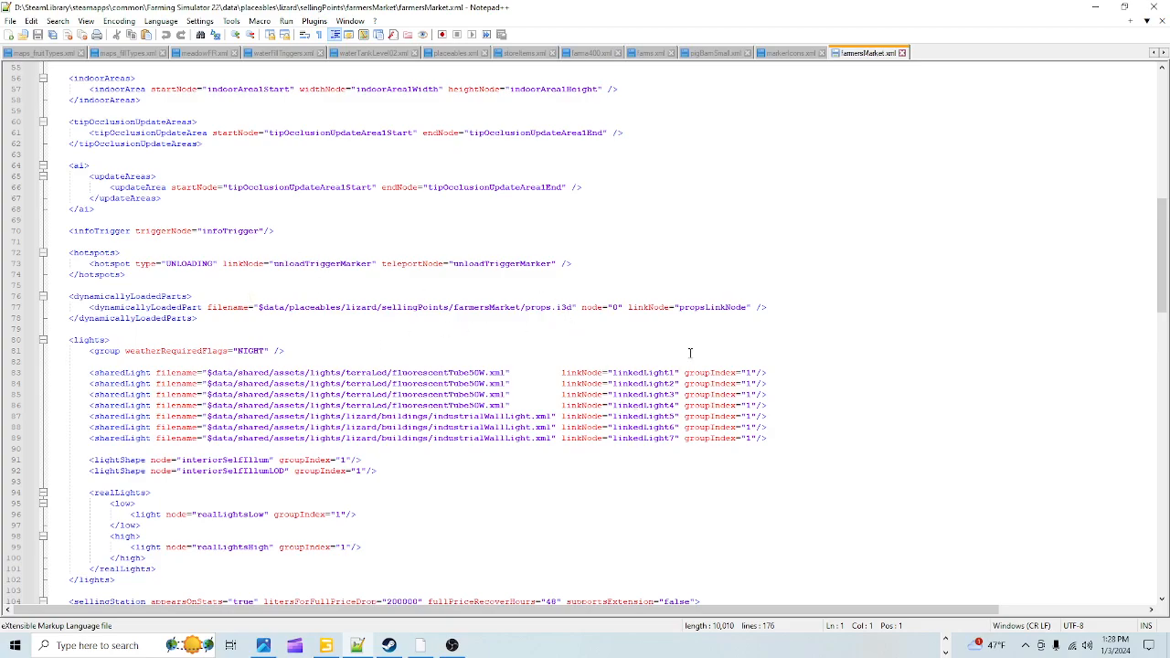
pyautogui.scroll(18, 690, 352)
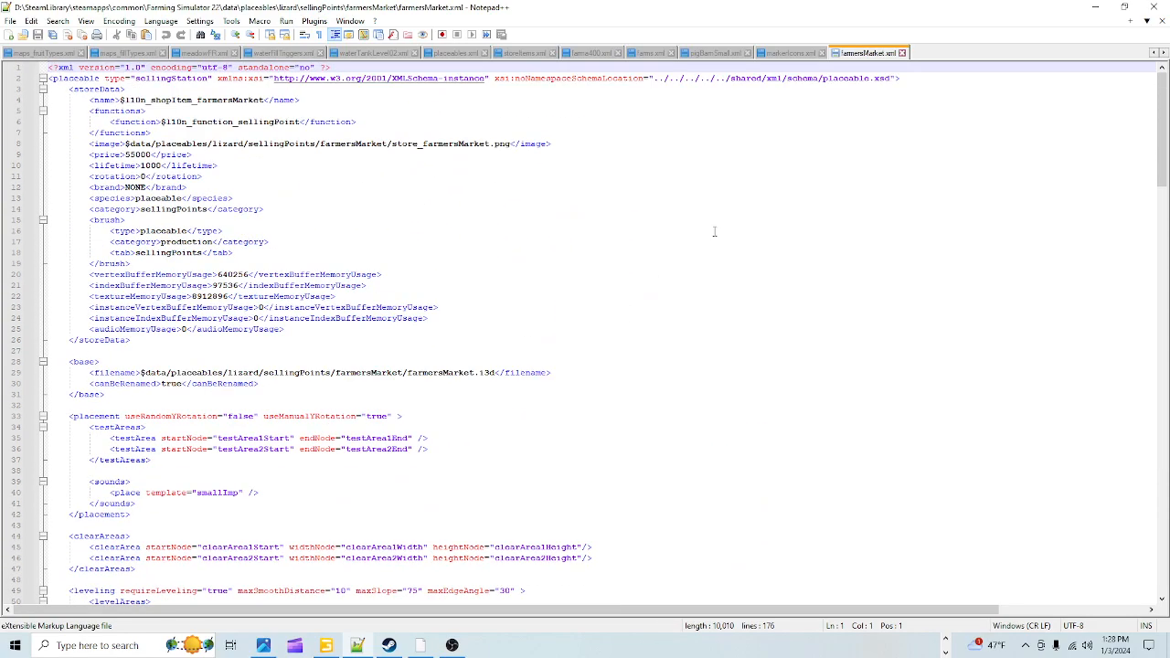
pyautogui.click(902, 53)
pyautogui.click(1094, 7)
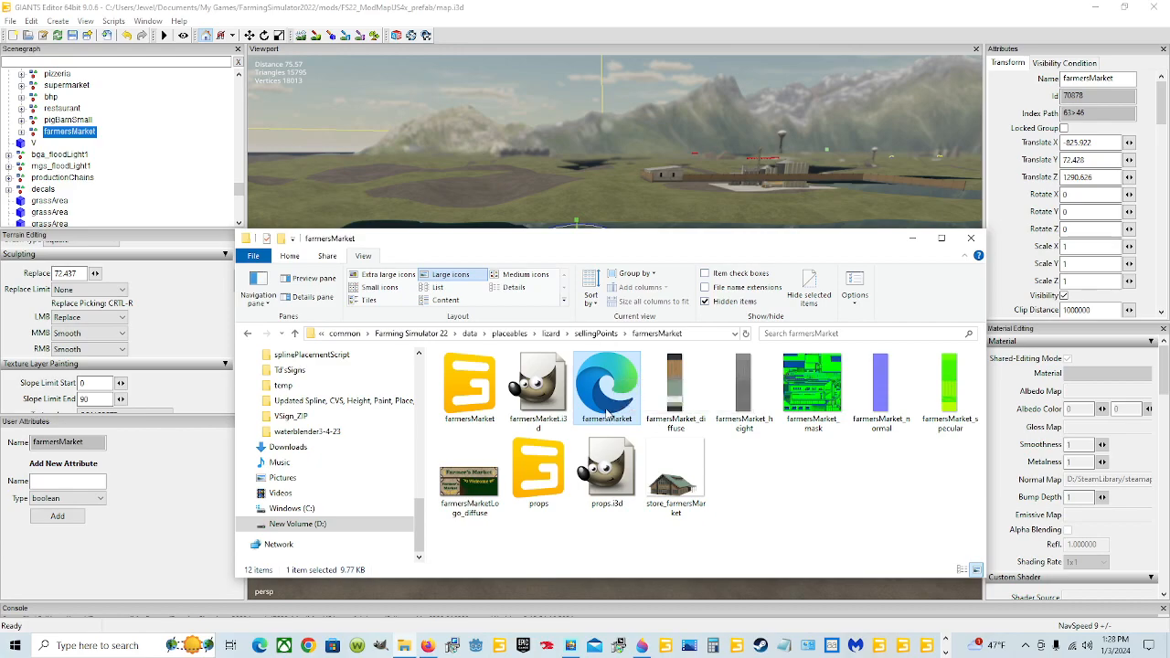
# Step: Select the farmersMarket i3d file, place its folder window below the building for comparison, and return to GIANTS Editor for a closer view
pyautogui.click(486, 408)
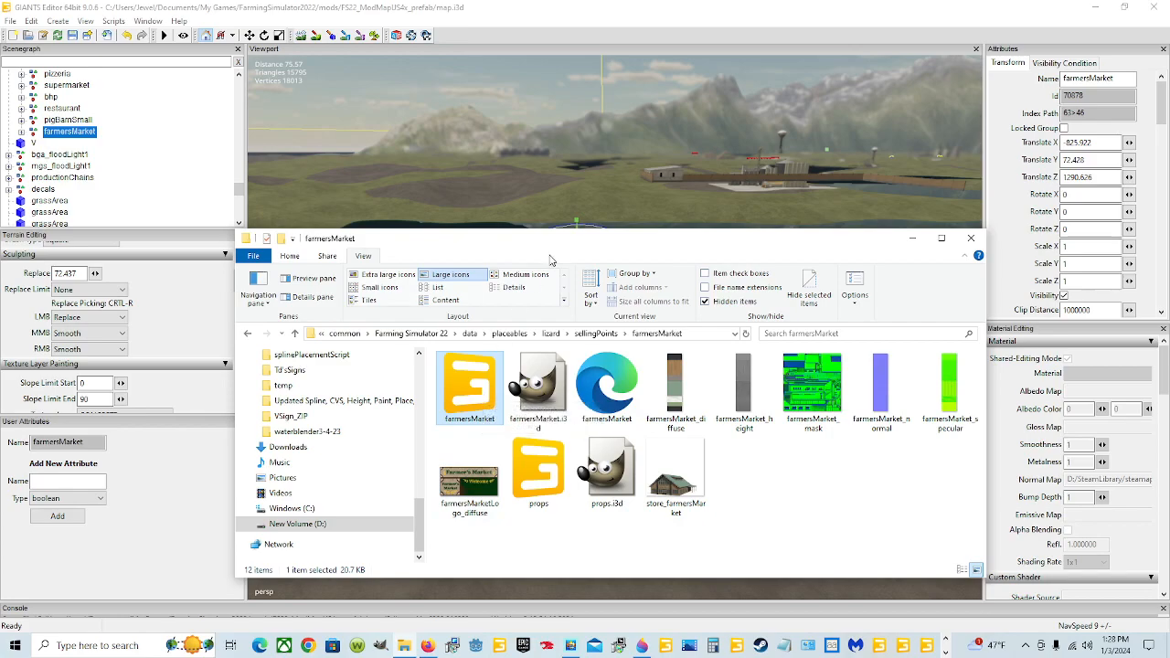
pyautogui.moveTo(589, 244); pyautogui.dragTo(534, 443)
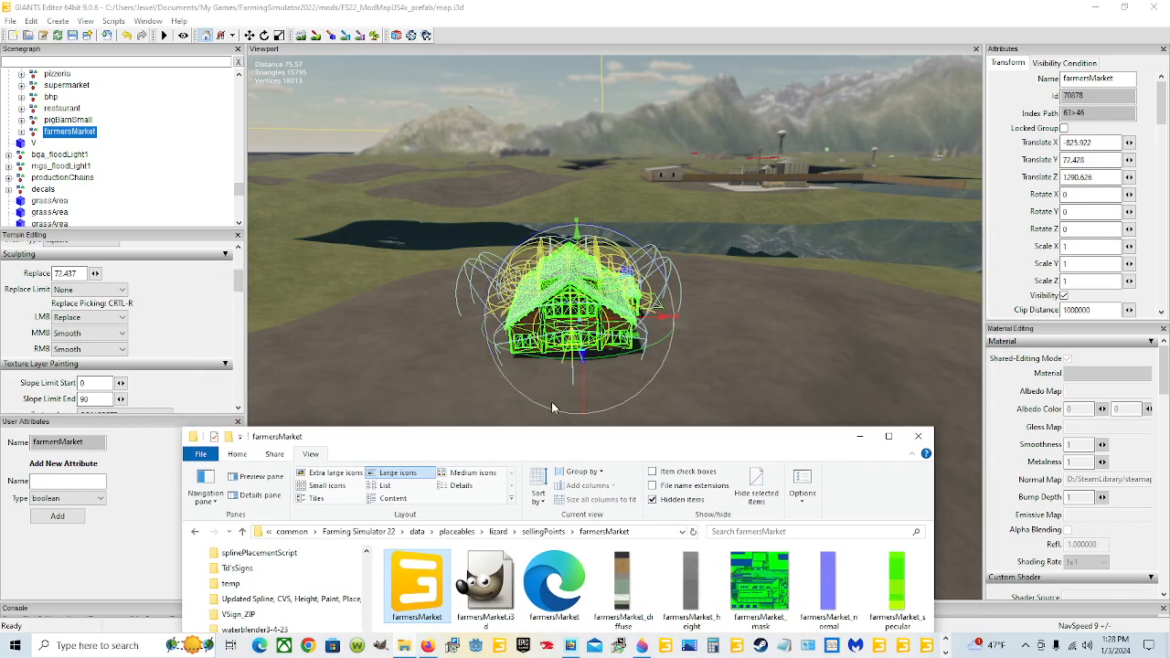
pyautogui.moveTo(611, 439); pyautogui.dragTo(613, 402)
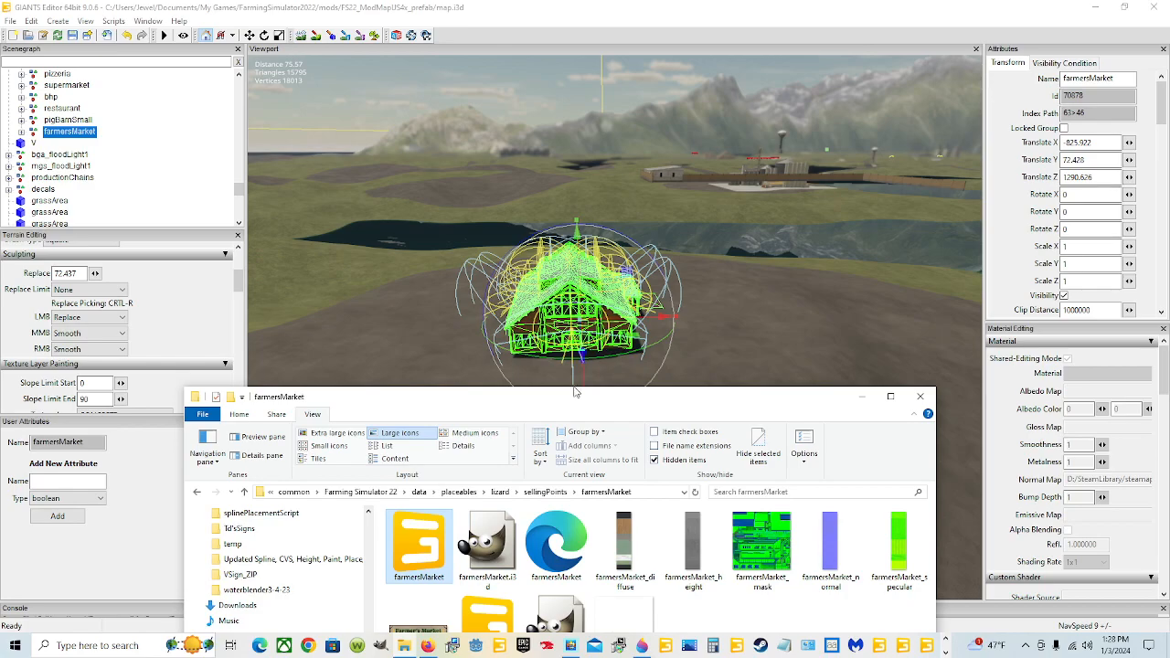
pyautogui.click(859, 248)
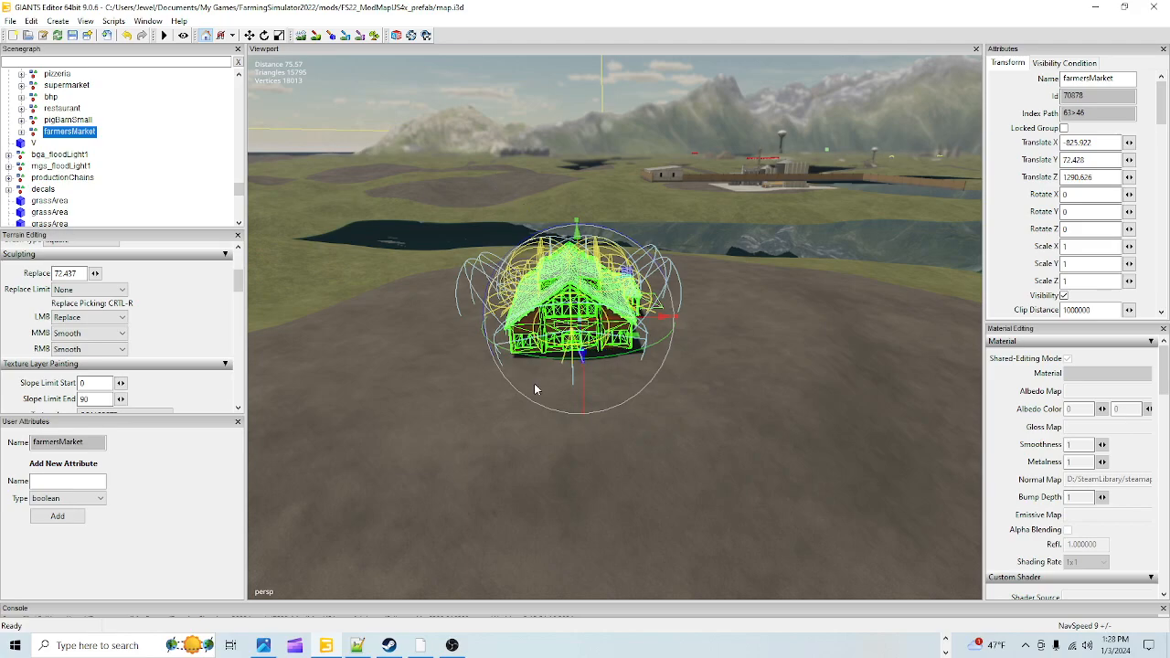
pyautogui.scroll(2, 627, 394)
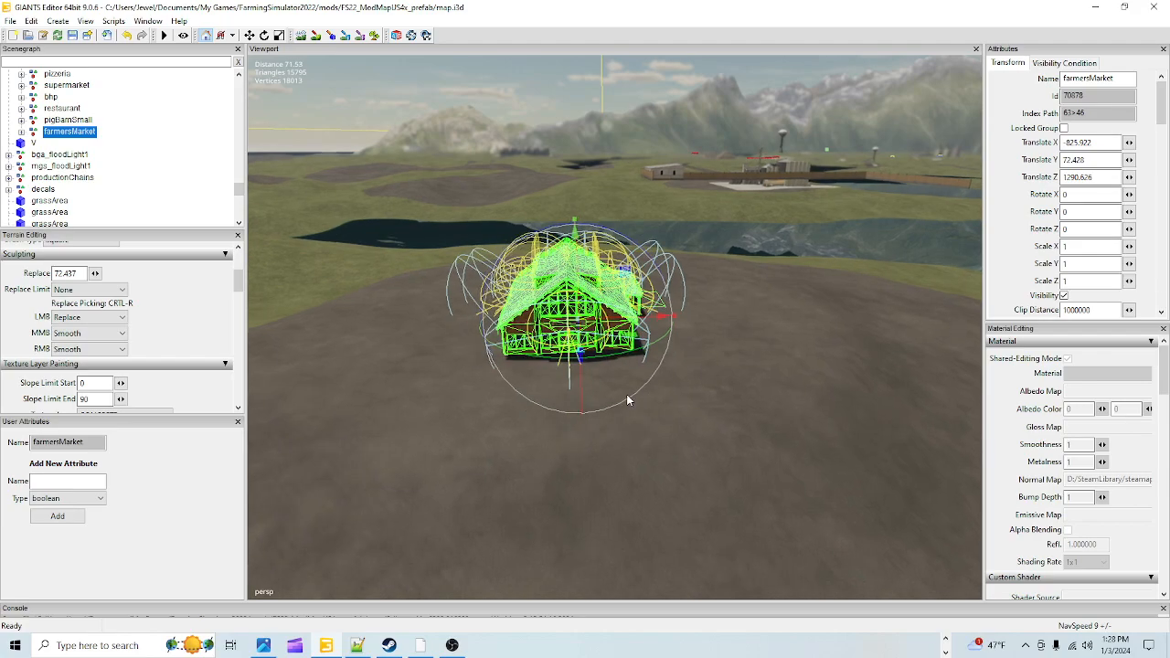
pyautogui.scroll(1, 601, 380)
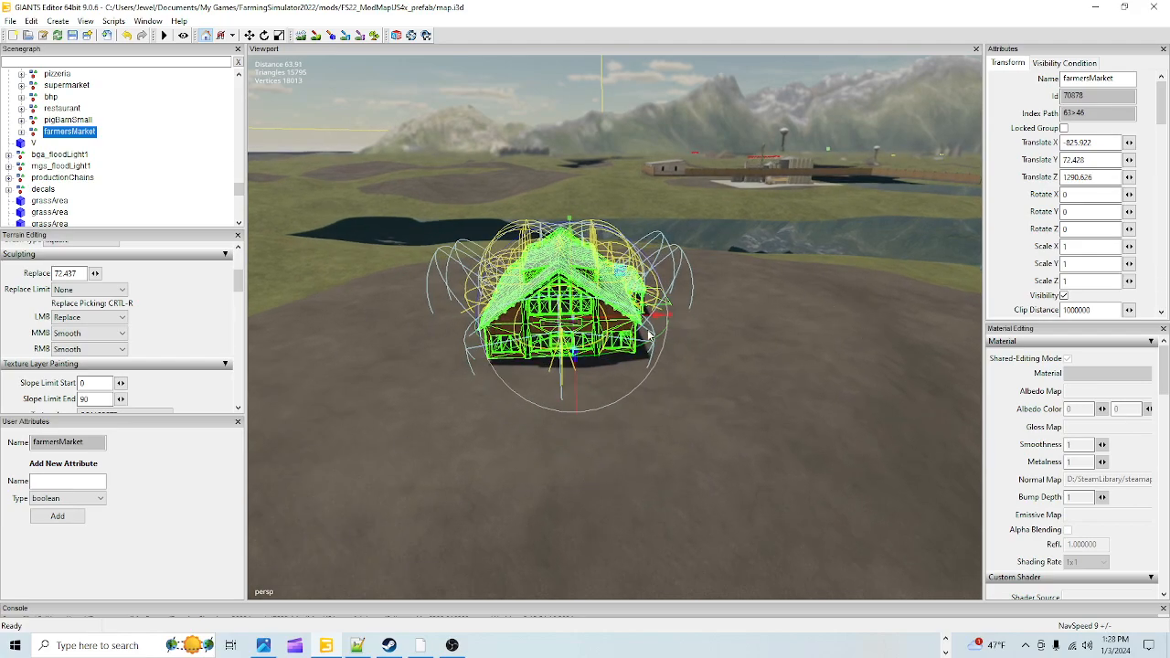
# Step: Place careerStartPoint on the ground in front of the farmers market, rotate it to Y -3.855 facing the building, and save the map
pyautogui.keyDown('alt'); pyautogui.moveTo(703, 462); pyautogui.dragTo(682, 445); pyautogui.keyUp('alt')
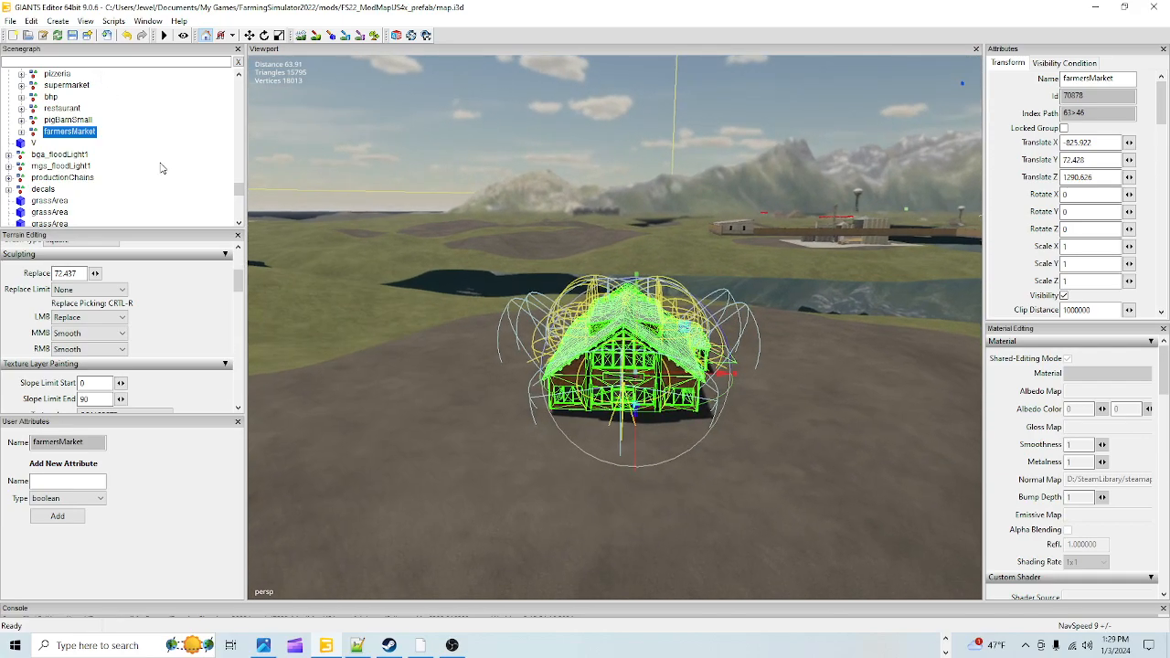
pyautogui.moveTo(239, 189); pyautogui.dragTo(142, 83)
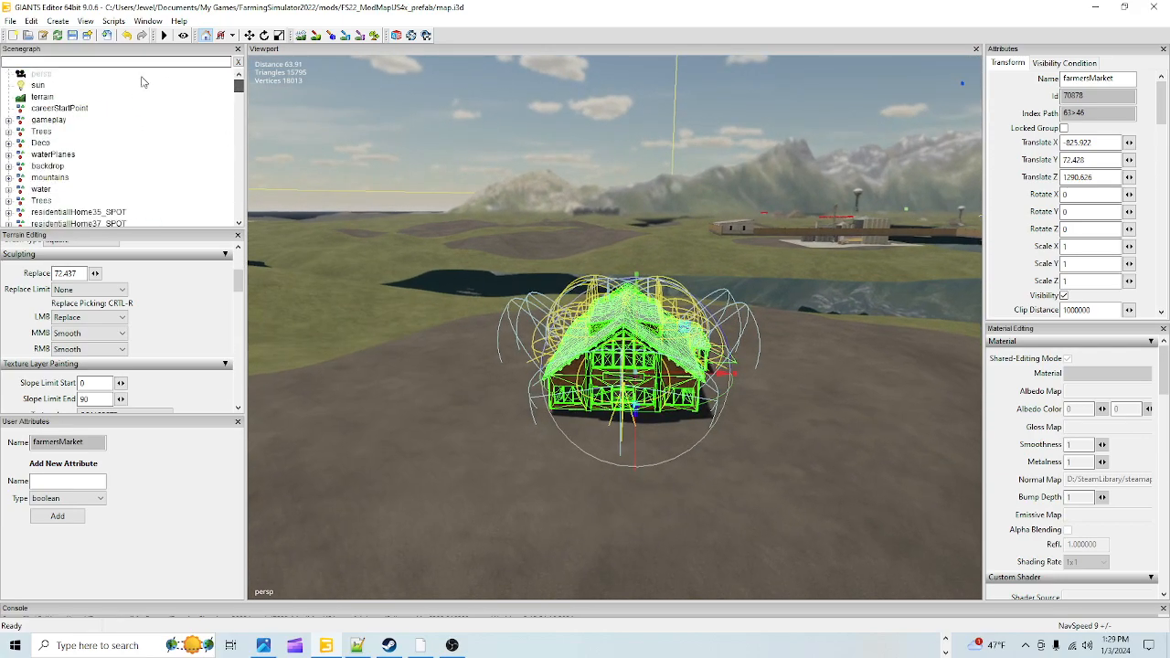
pyautogui.click(66, 109)
pyautogui.keyDown('alt'); pyautogui.moveTo(403, 281); pyautogui.dragTo(484, 248); pyautogui.keyUp('alt')
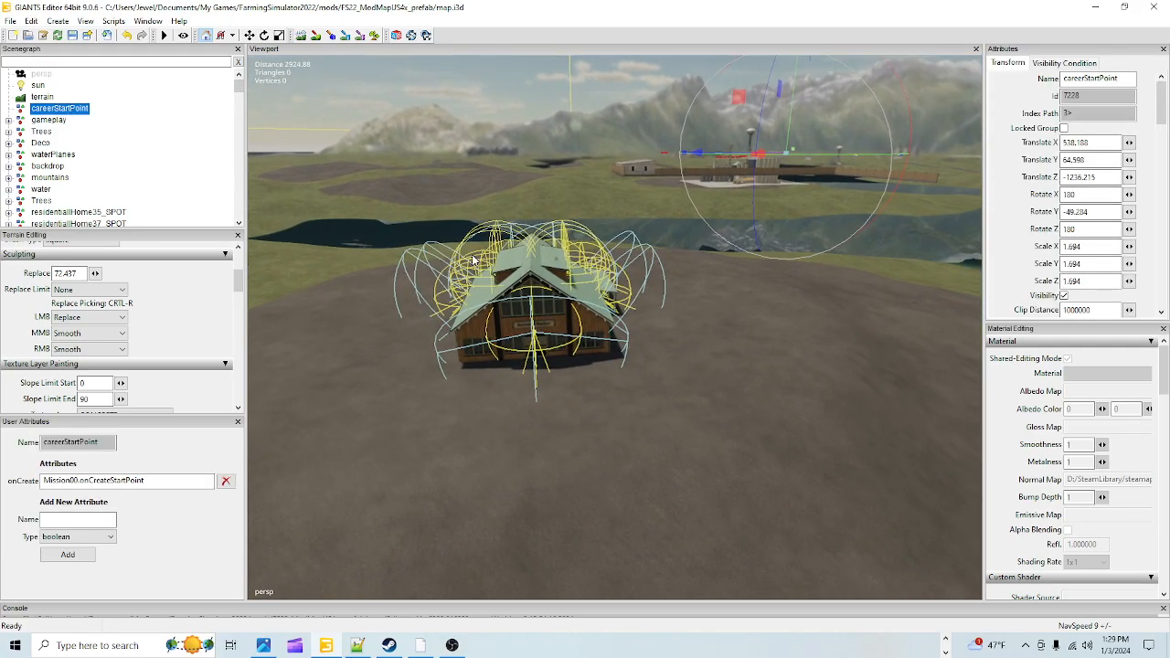
pyautogui.hotkey('ctrl', 'b')
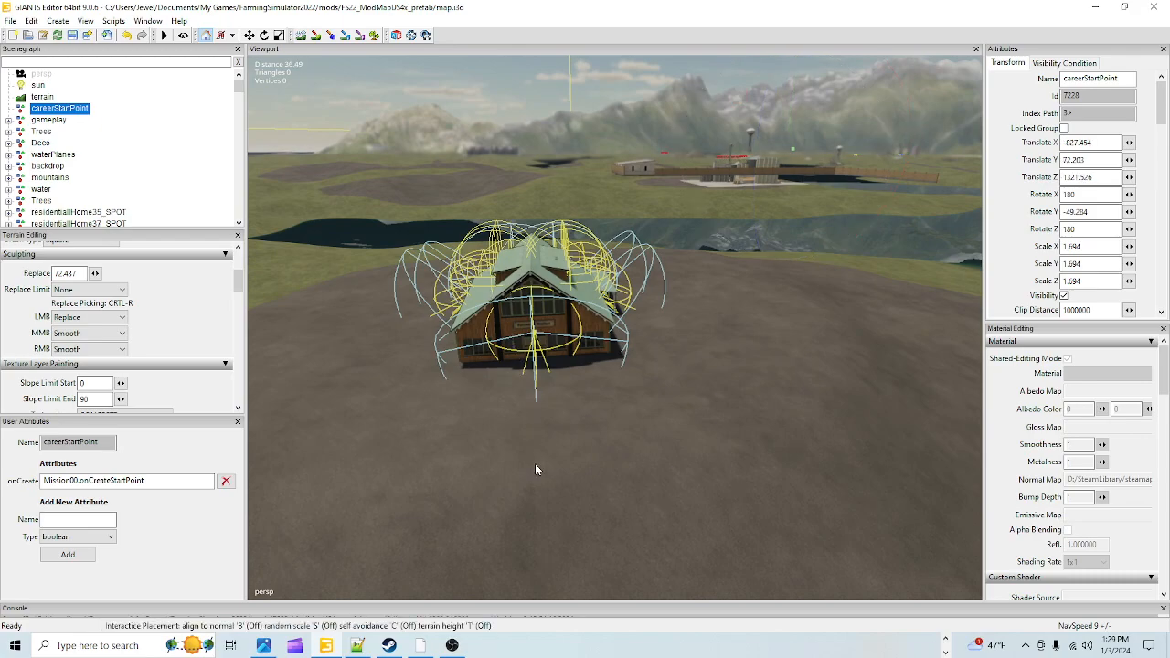
pyautogui.click(535, 464)
pyautogui.moveTo(564, 537); pyautogui.dragTo(471, 531)
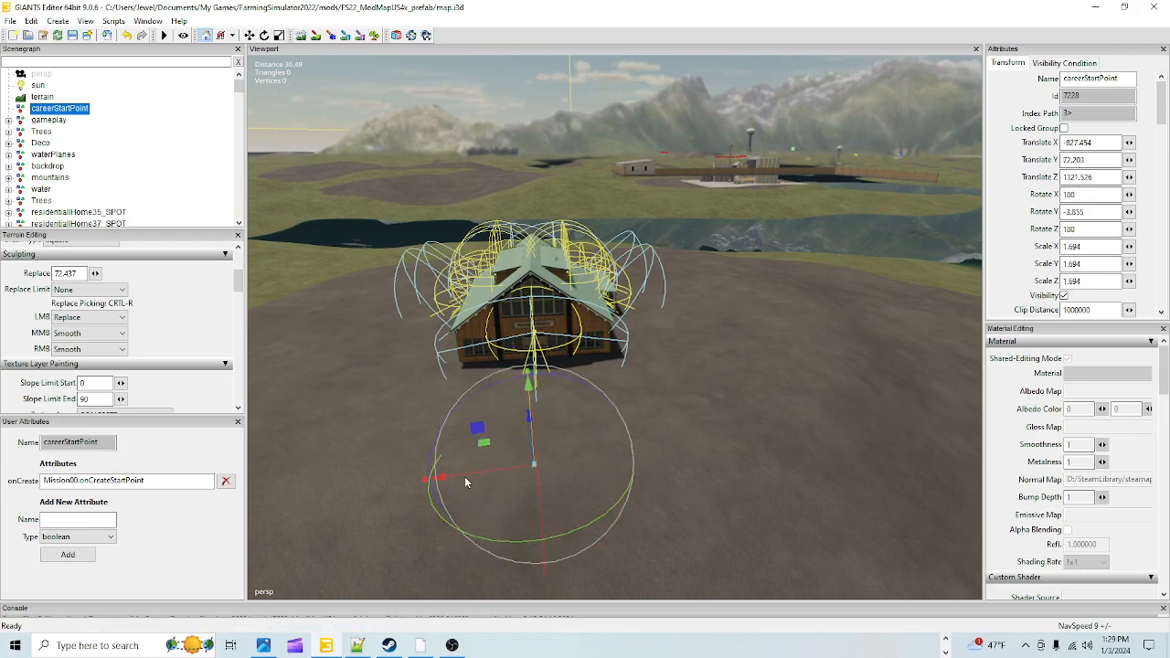
pyautogui.click(72, 36)
# Step: Switch to Steam, launch Farming Simulator 22 and skip its intro videos
pyautogui.click(388, 645)
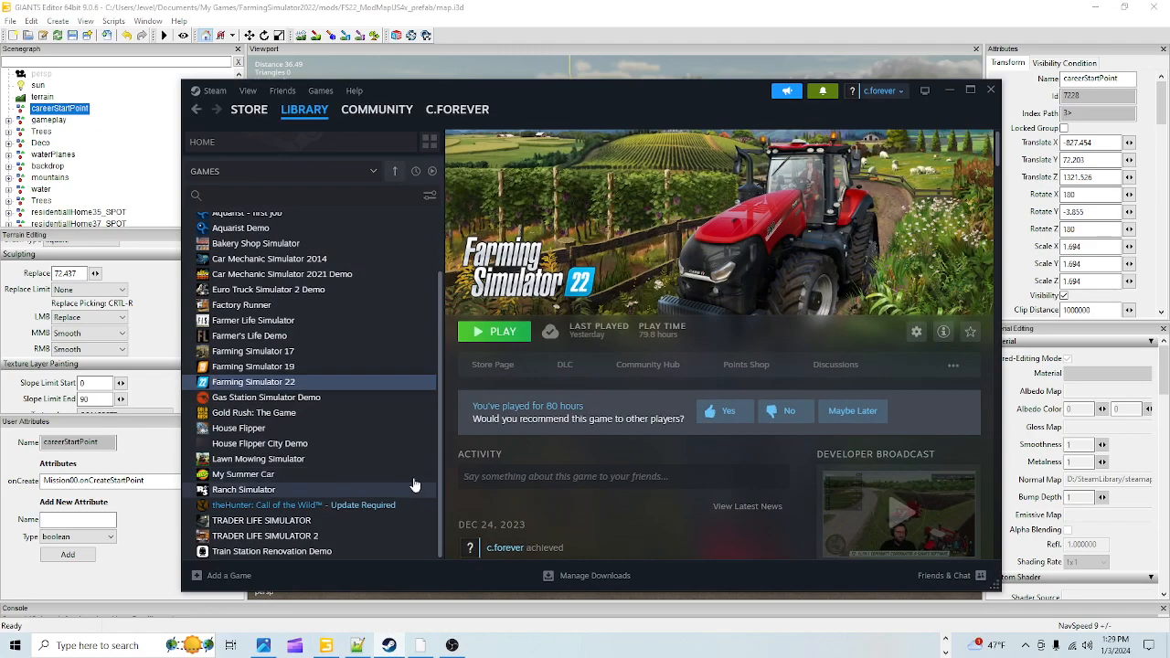
pyautogui.click(498, 333)
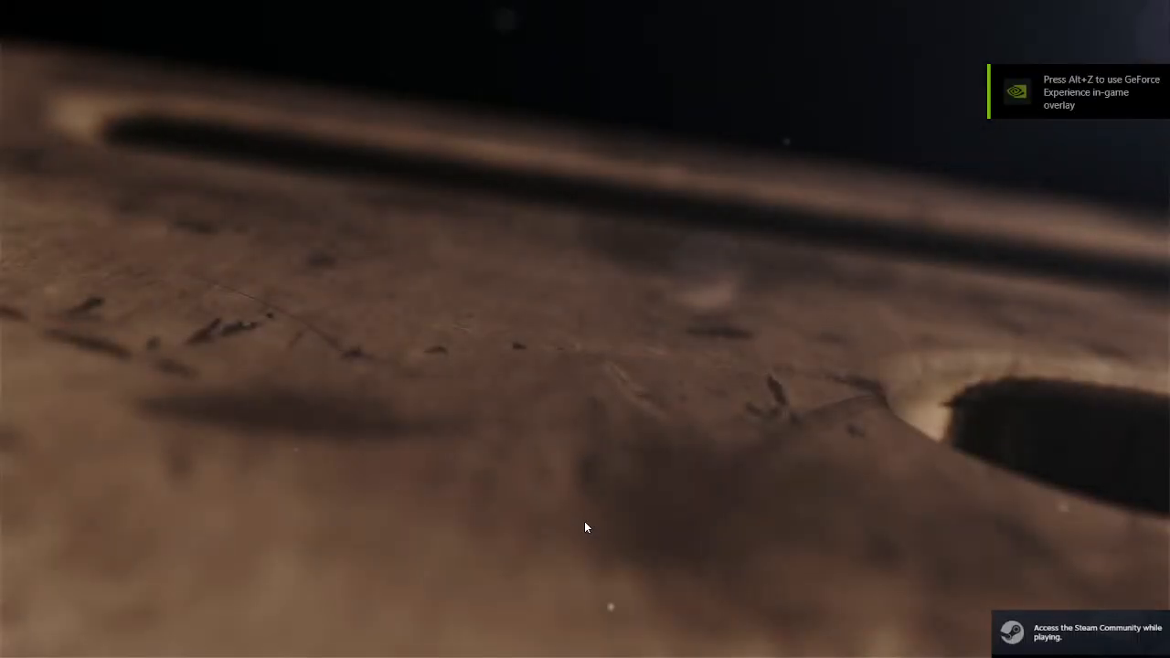
pyautogui.click(454, 499)
pyautogui.click(452, 497)
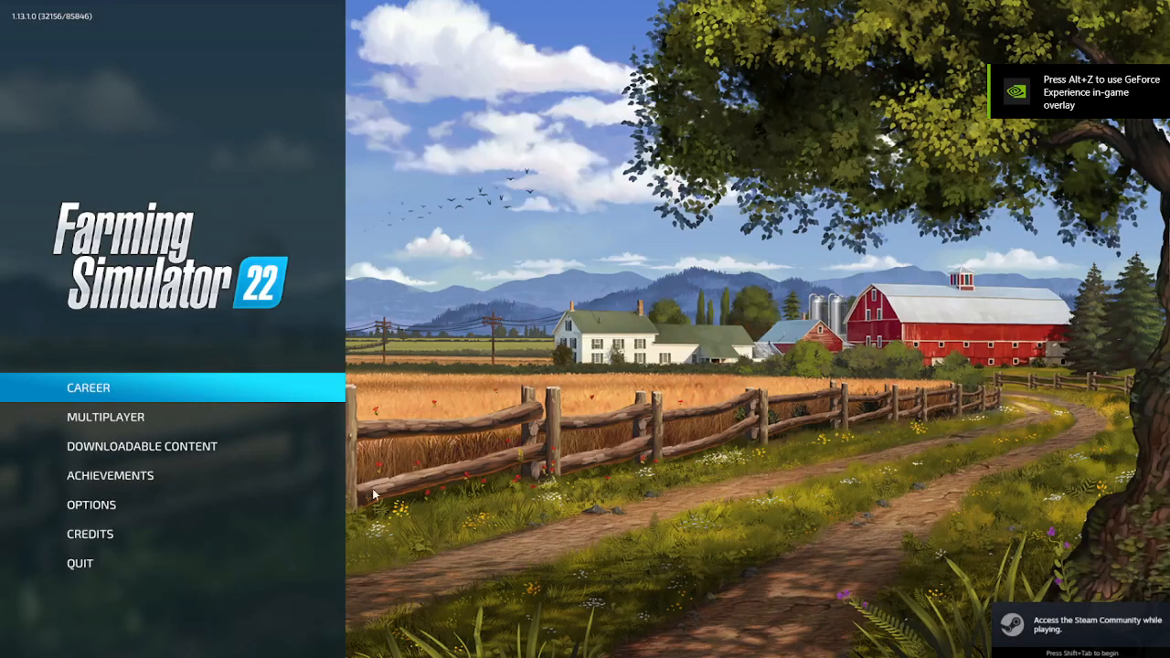
# Step: Start a new career in the empty slot before Game save 13, using the New Farmer mode
pyautogui.click(220, 387)
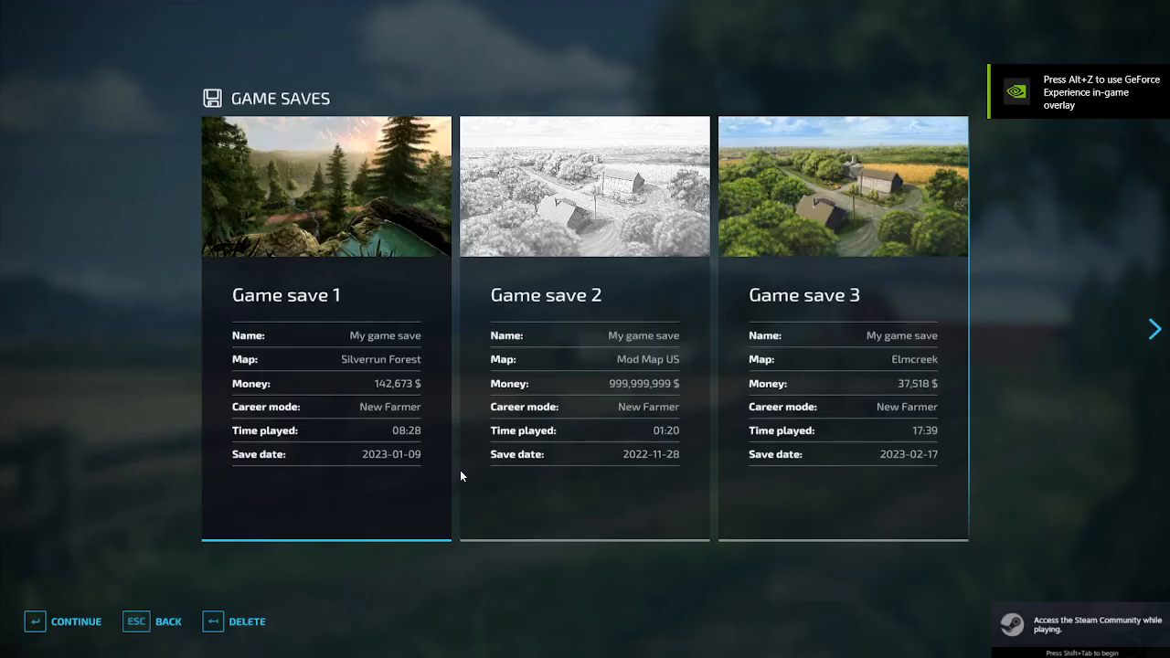
pyautogui.scroll(-10, 451, 469)
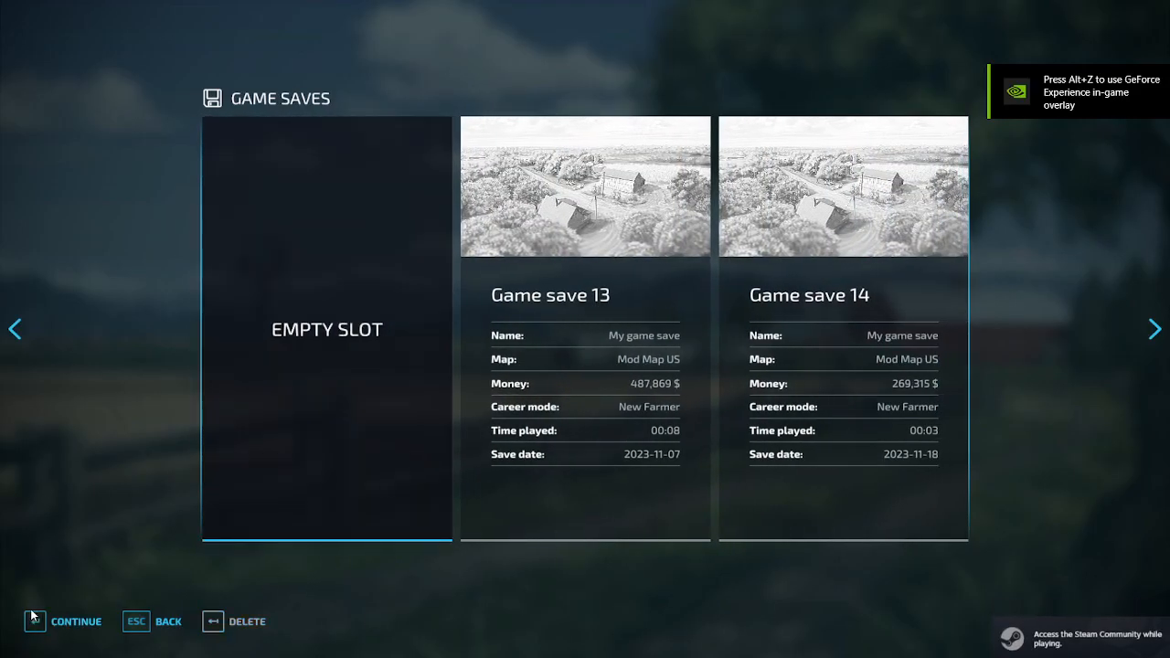
pyautogui.click(64, 621)
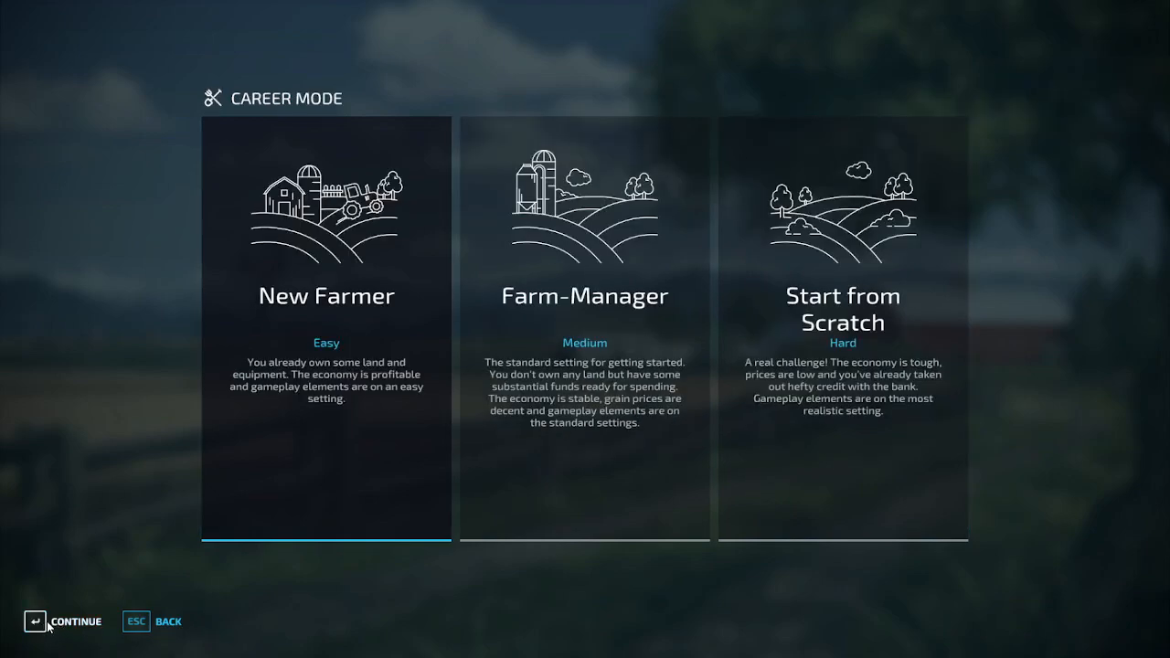
pyautogui.click(49, 626)
# Step: Select the Mod Map US map, keep all listed mods enabled, and load into the game
pyautogui.press('Right')
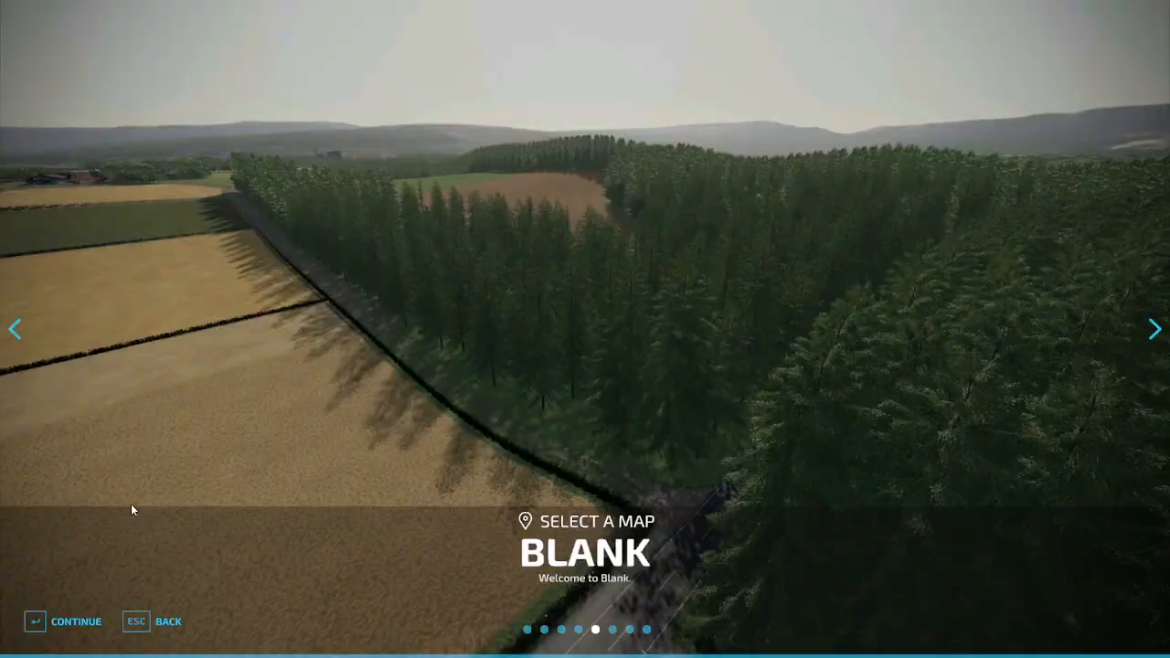
pyautogui.press('Right')
pyautogui.click(46, 621)
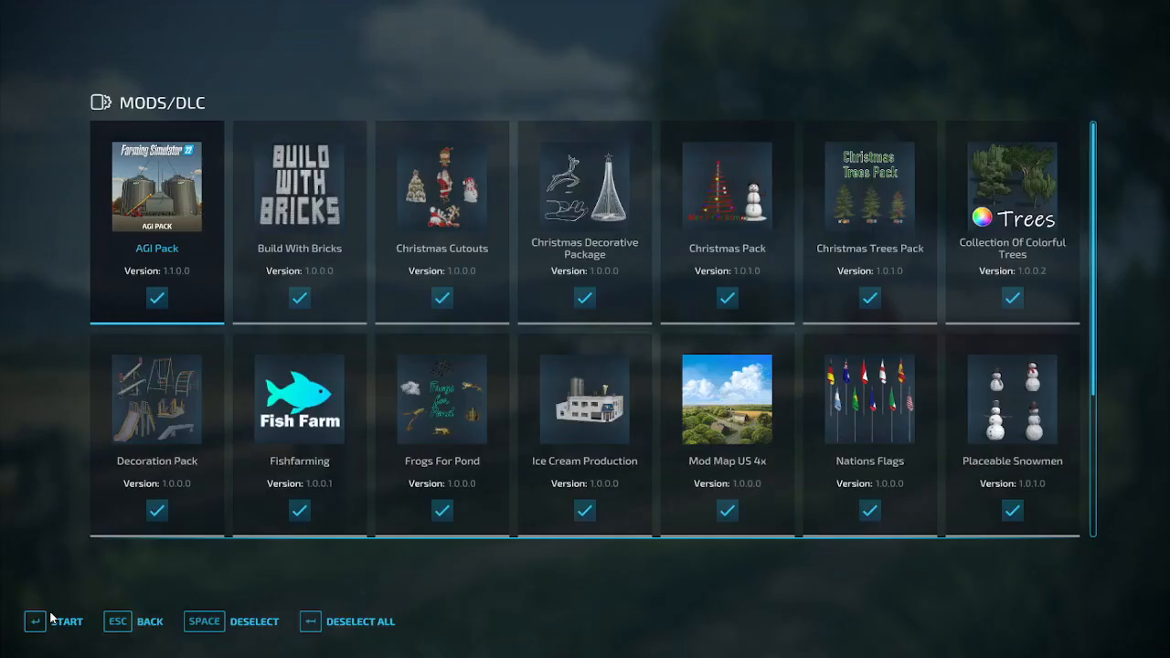
pyautogui.click(49, 622)
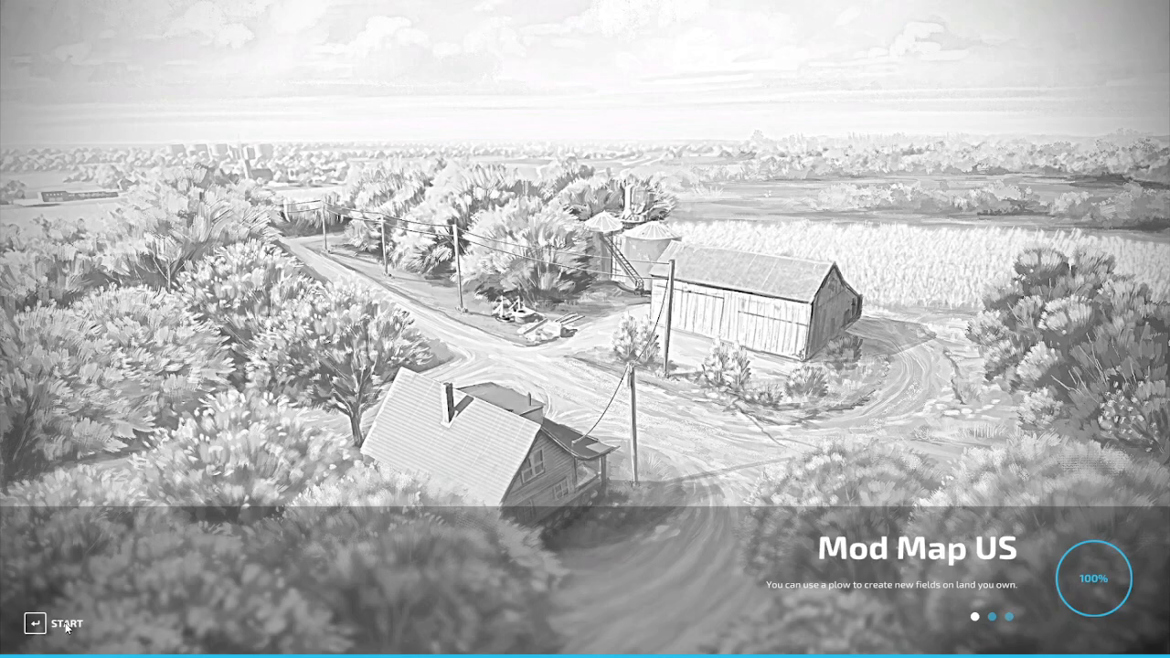
pyautogui.press('Return')
pyautogui.click(160, 625)
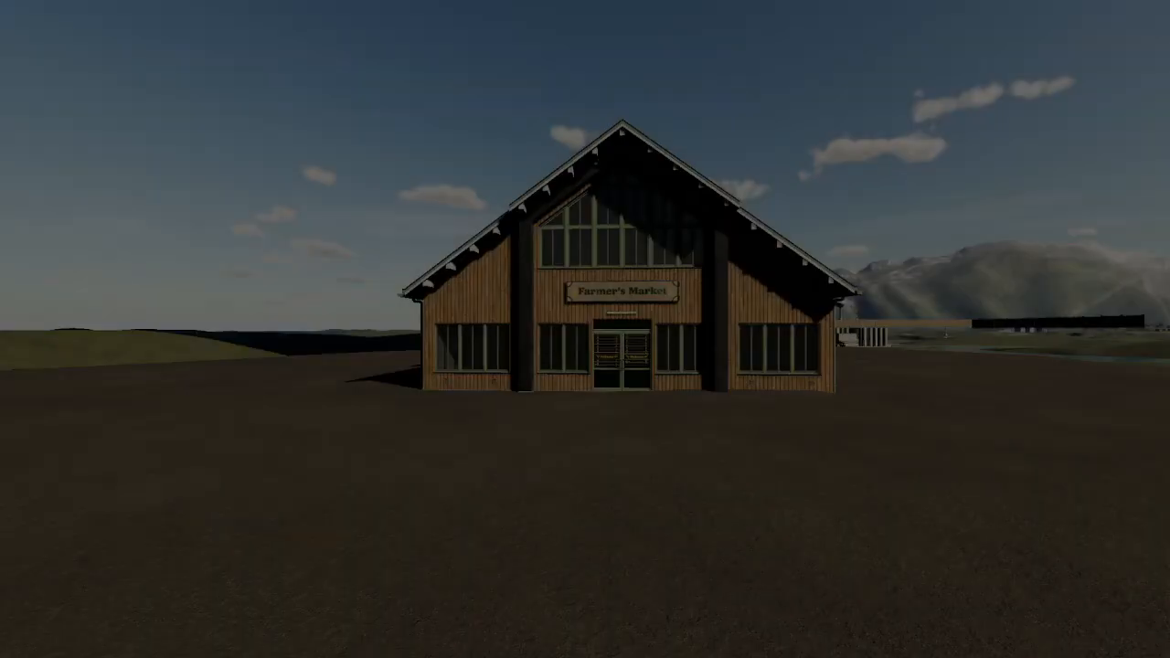
# Step: Walk up to the Farmer's Market and inspect its front entrance, windows and corner where the walls meet the ground
pyautogui.press('w')
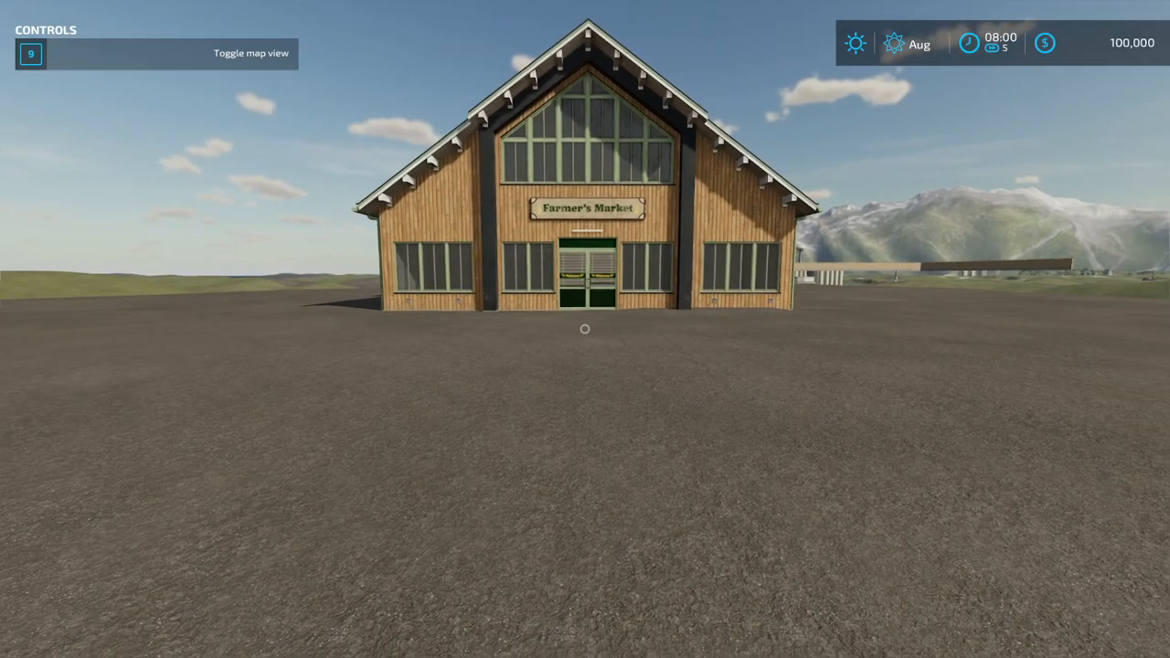
pyautogui.press('w')
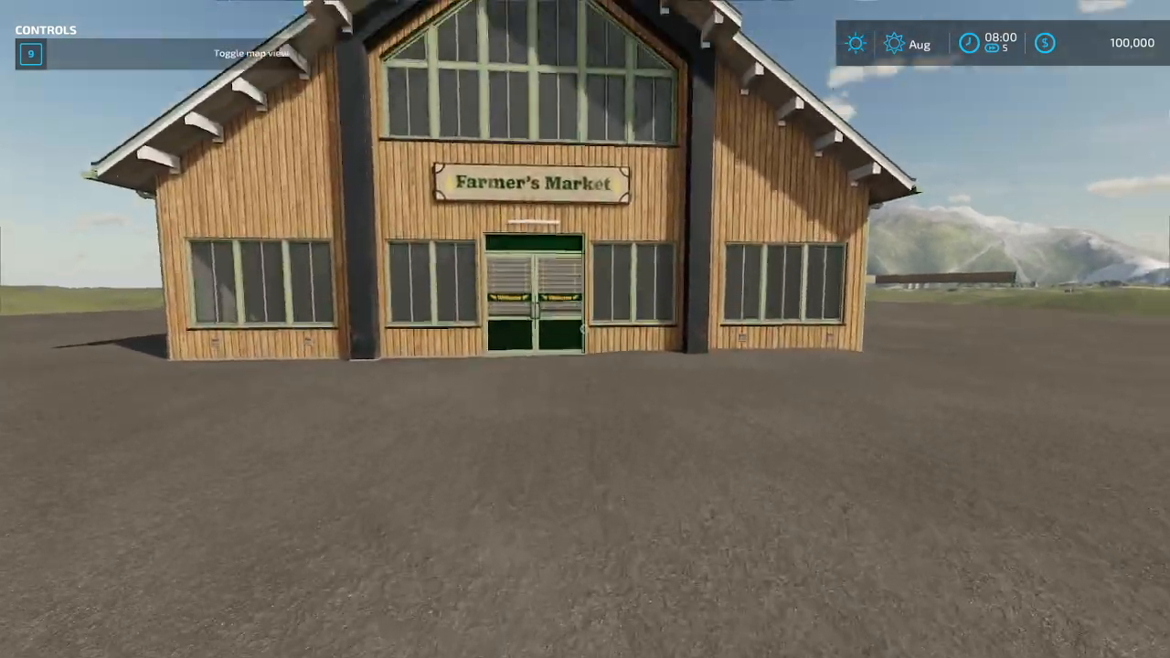
pyautogui.press('w')
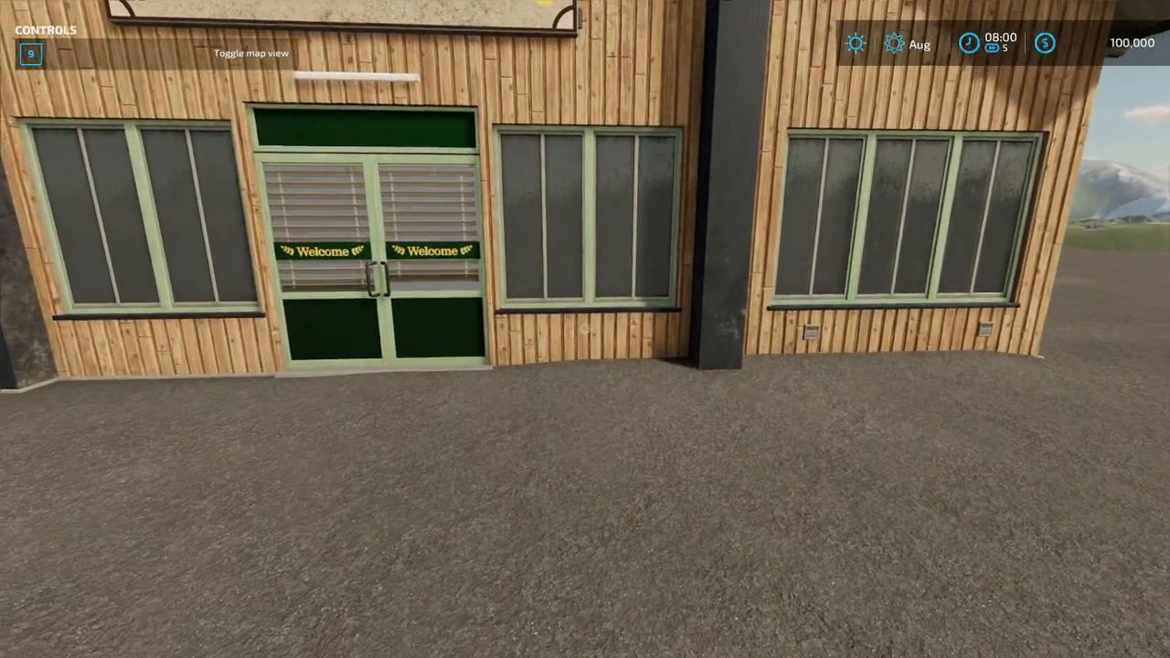
pyautogui.press('w')
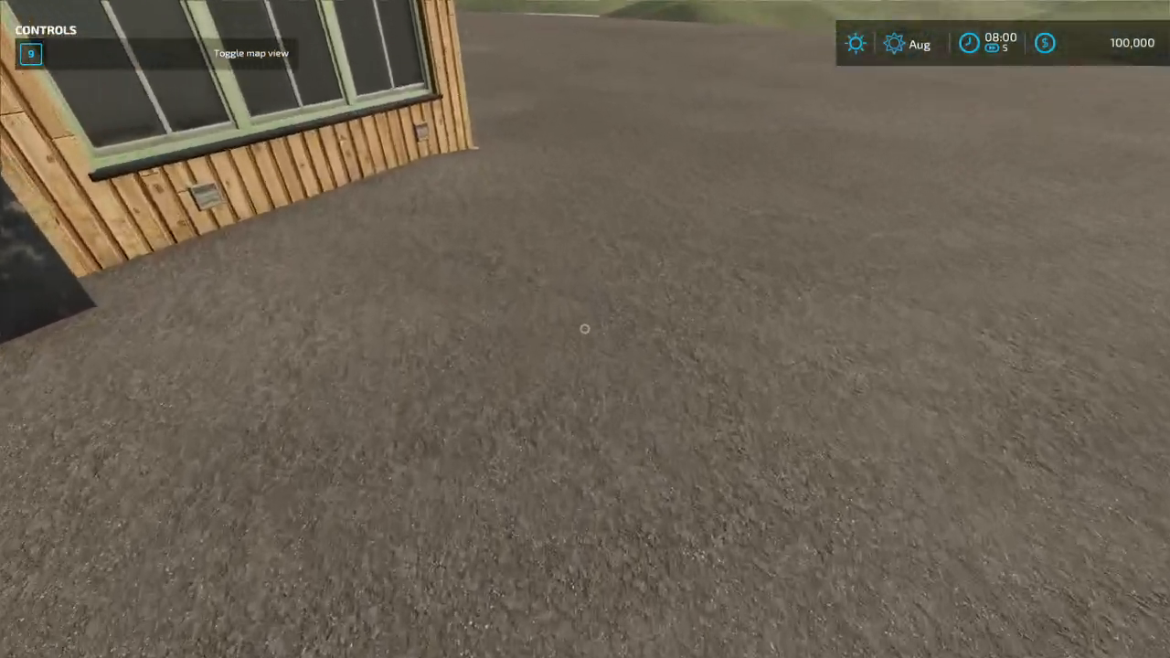
pyautogui.press('w')
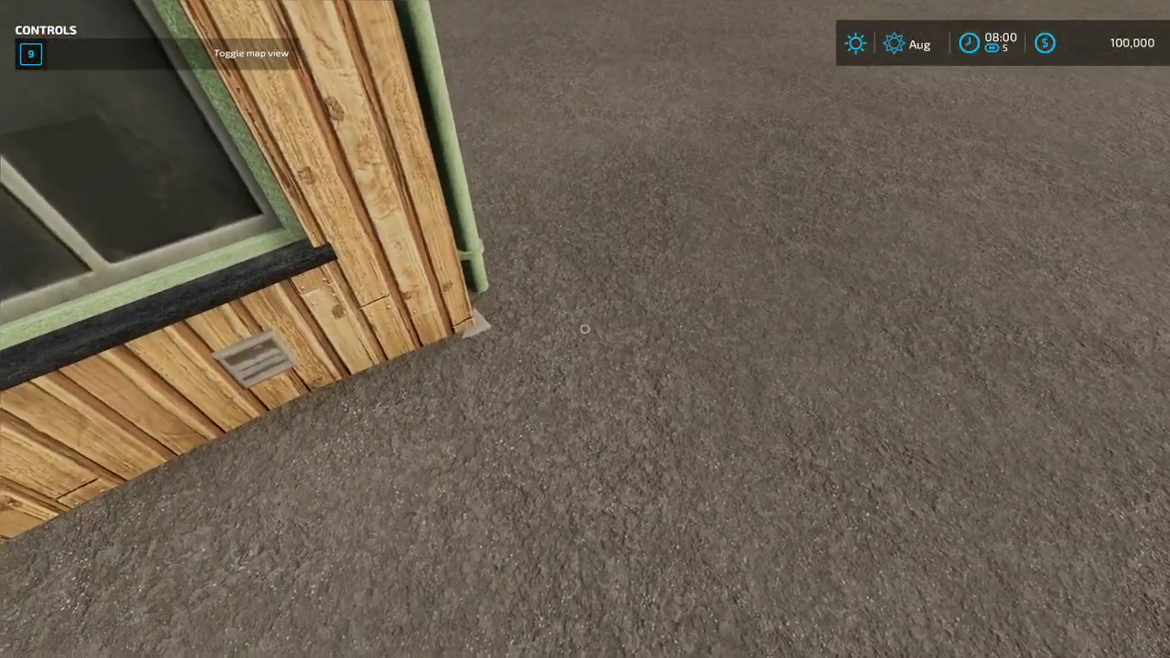
pyautogui.press('s')
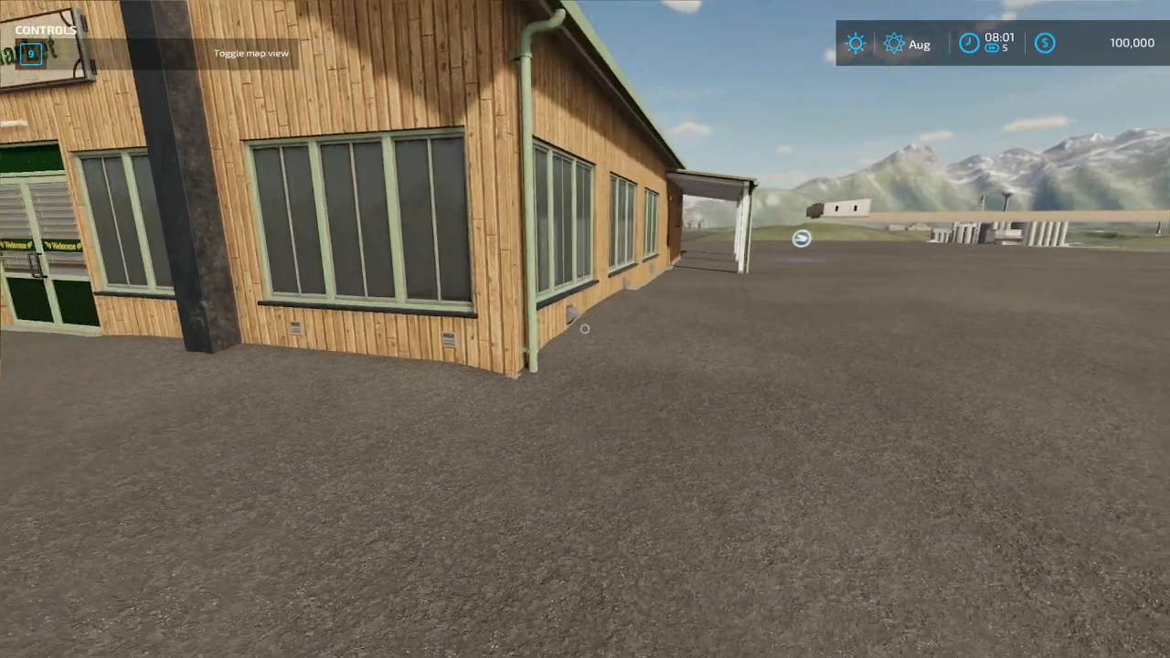
pyautogui.press('s')
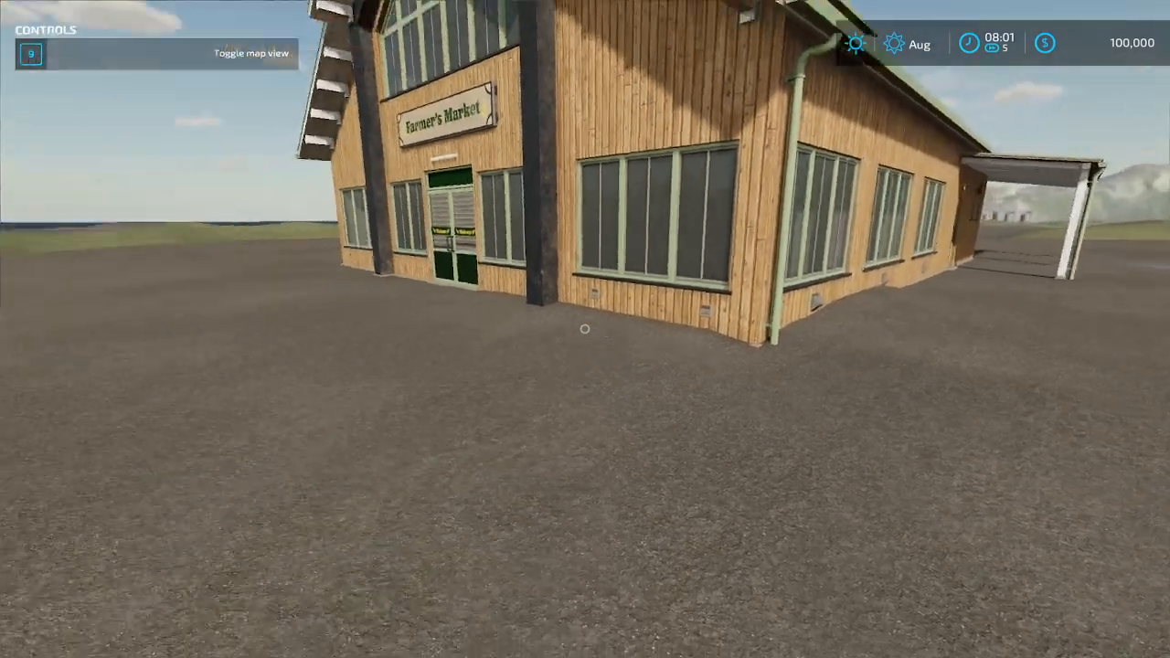
# Step: Walk round to the covered side of the market and check the unloading trigger and the rear corner
pyautogui.press('s')
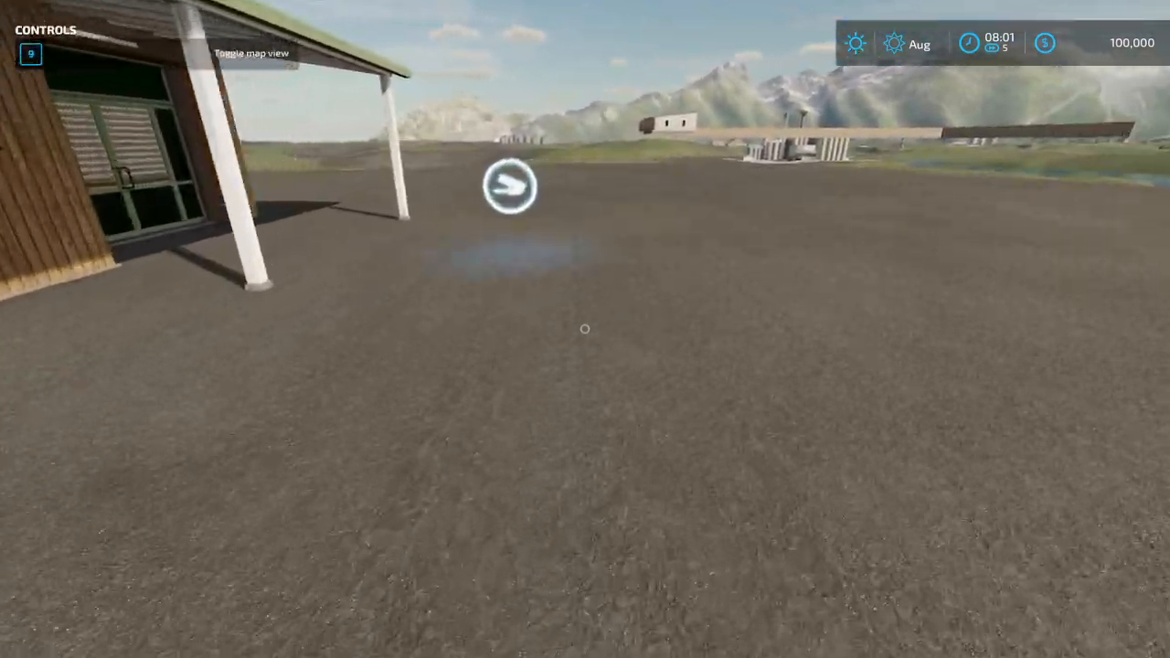
pyautogui.press('w')
pyautogui.press('s')
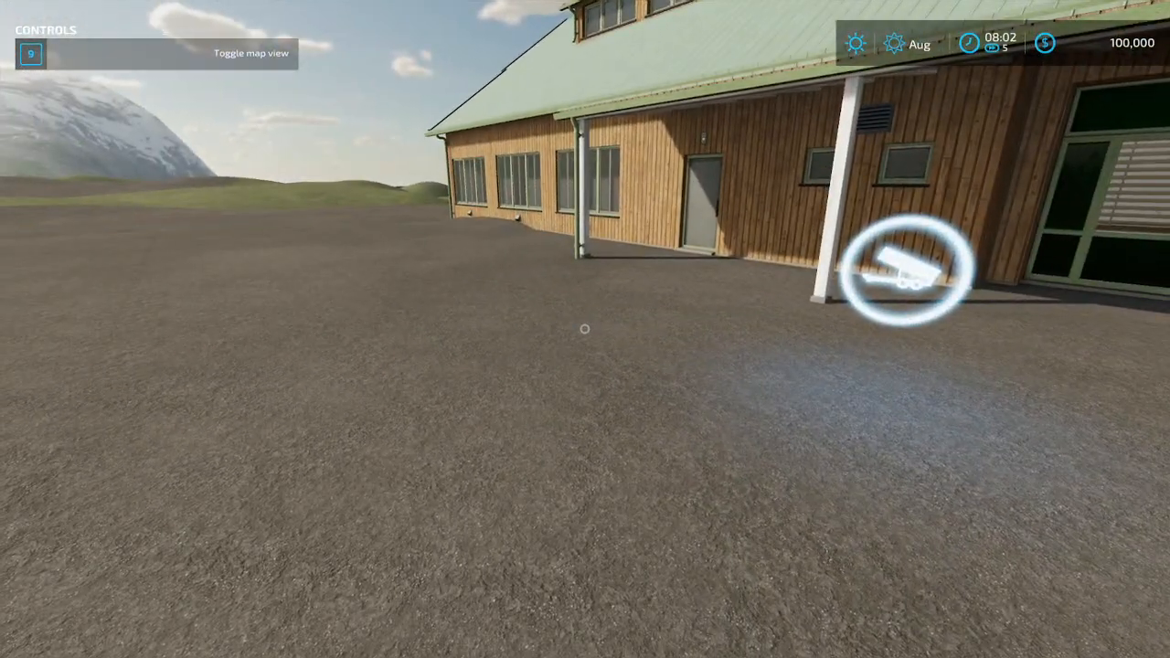
pyautogui.press('w')
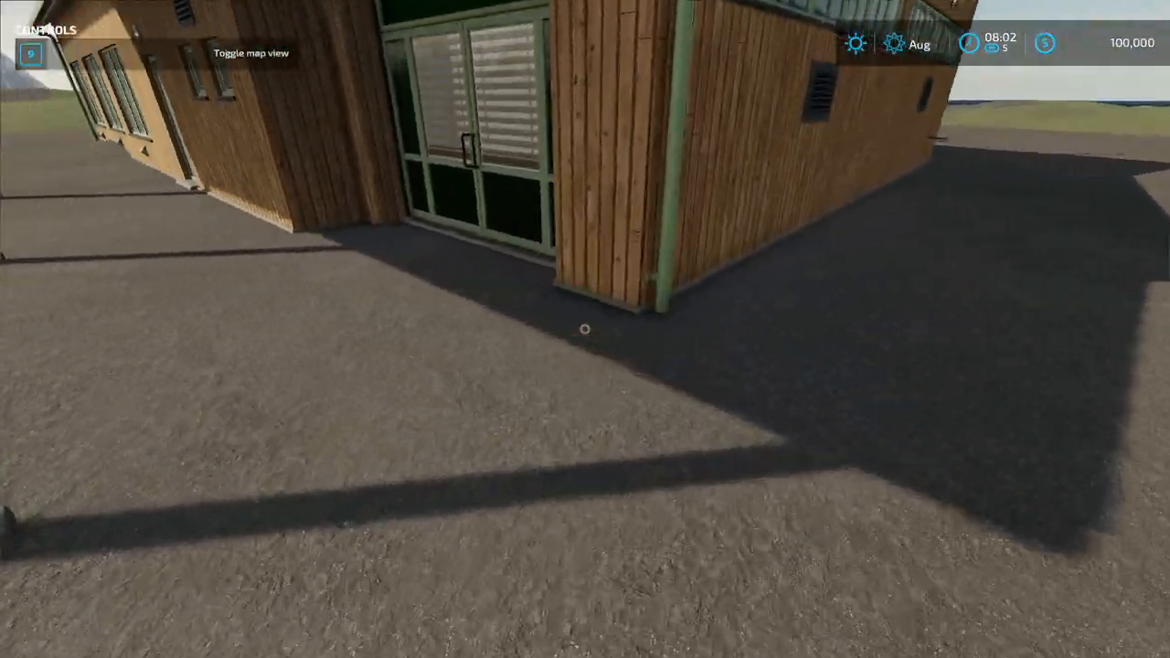
pyautogui.press('w')
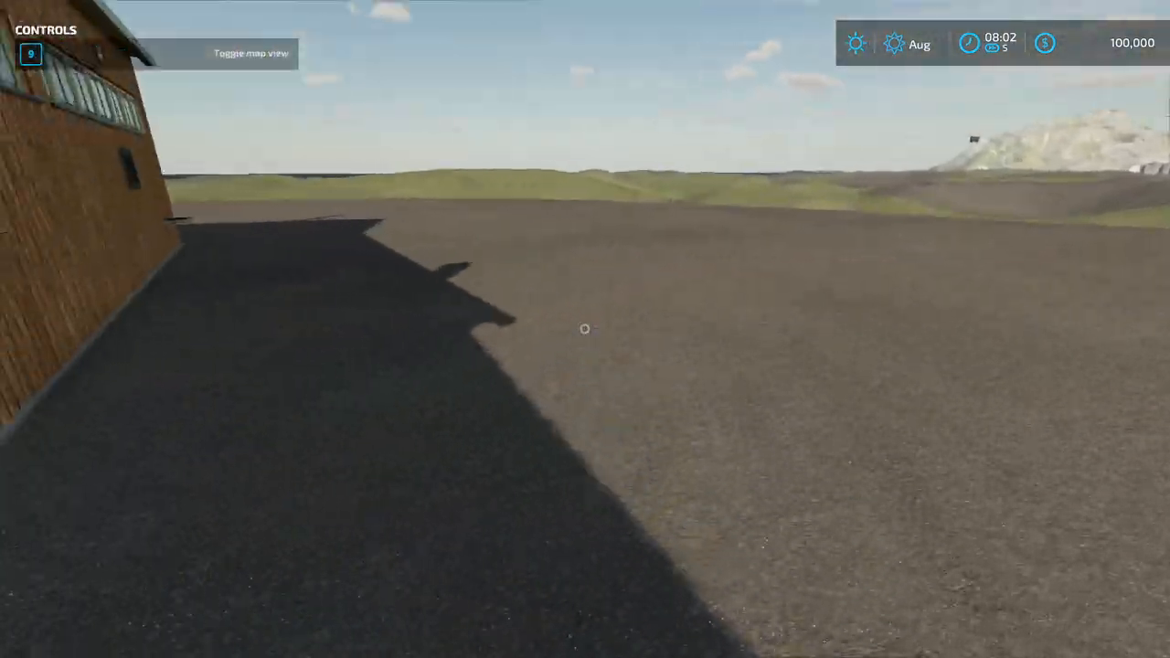
# Step: Circle the back of the market, examining the rear wall, the poster side, the grey door and the wall pipes
pyautogui.press('w')
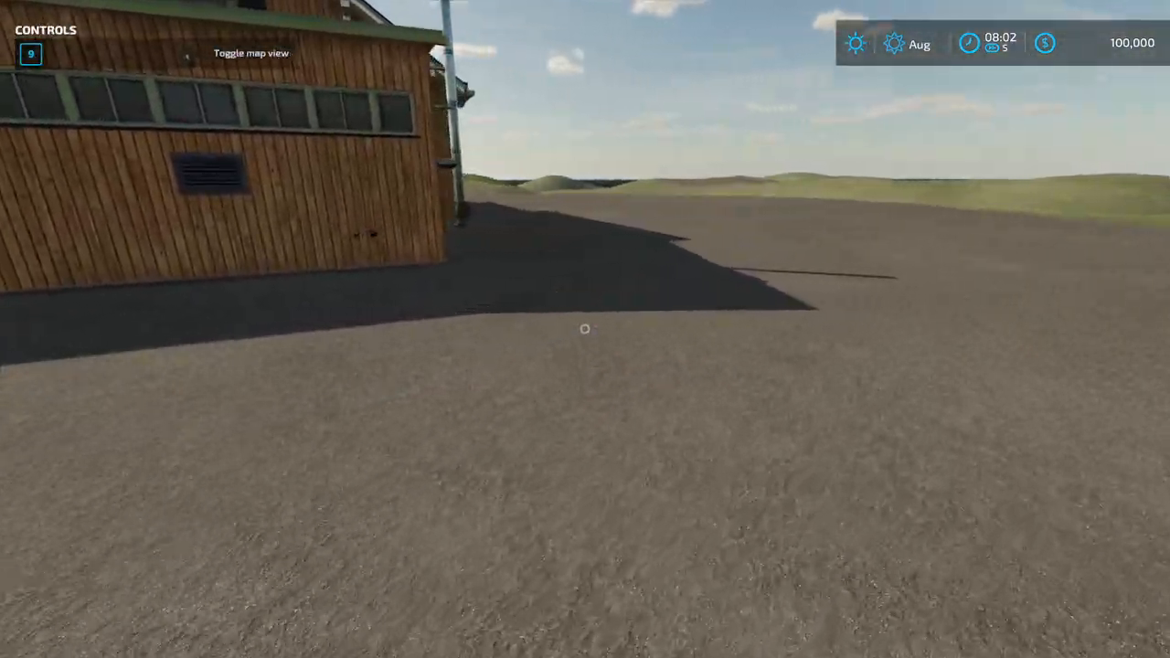
pyautogui.press('w')
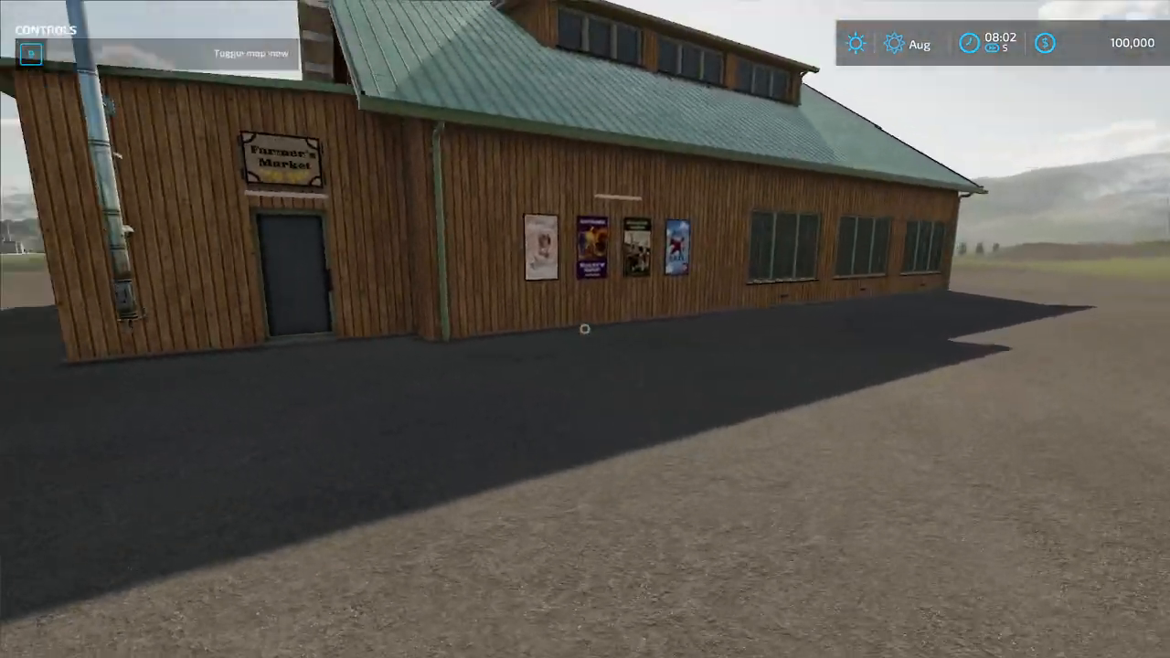
pyautogui.press('w')
pyautogui.press('w')
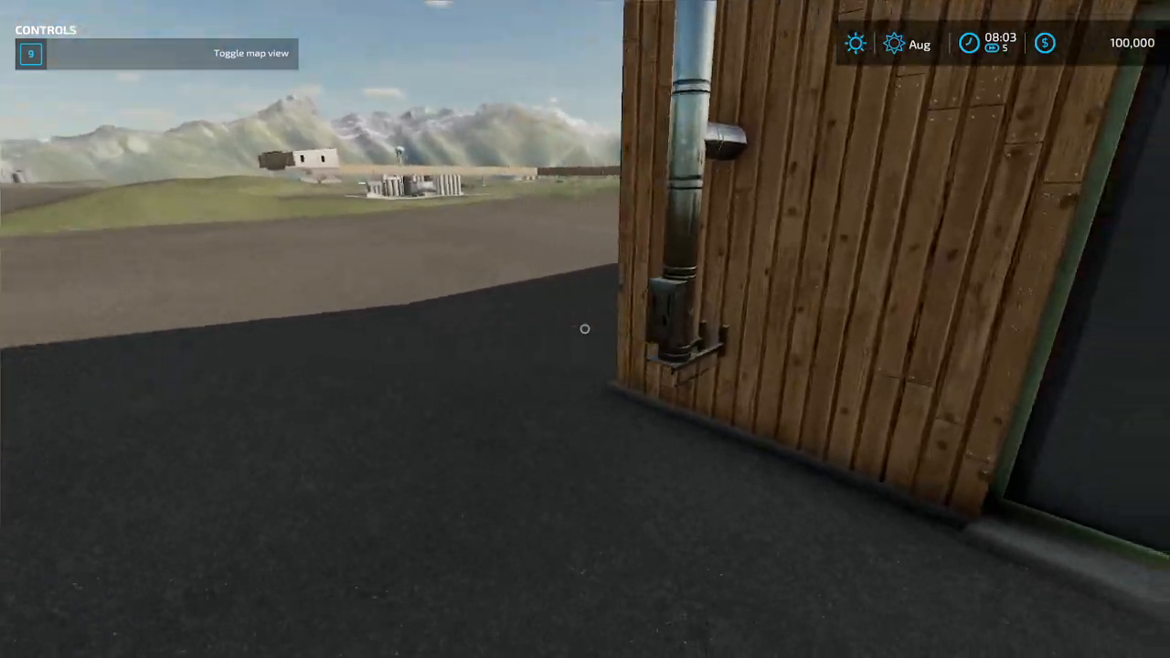
pyautogui.press('w')
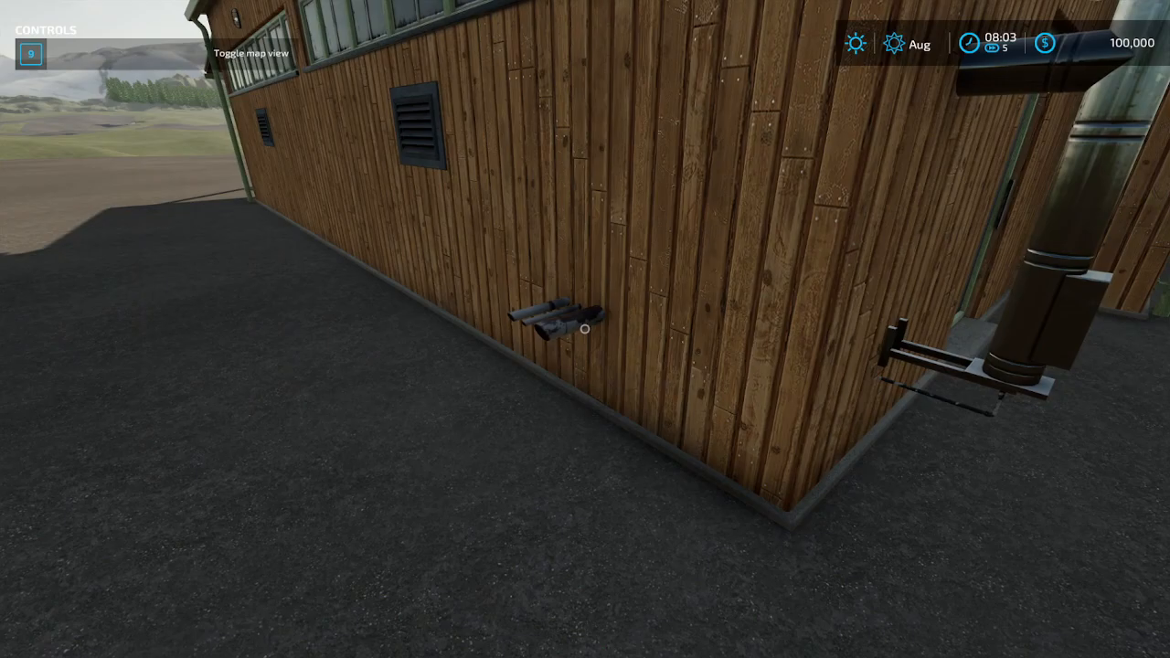
pyautogui.press('w')
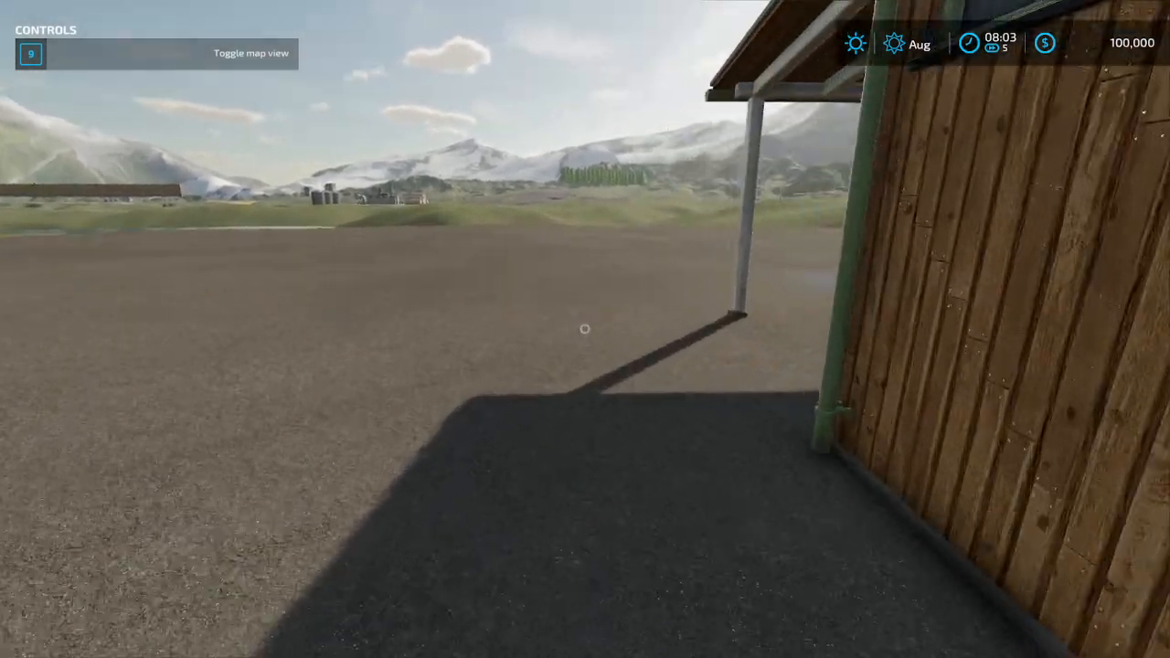
# Step: Return past the canopy and side windows to the front of the market and view the whole facade
pyautogui.press('w')
pyautogui.press('w')
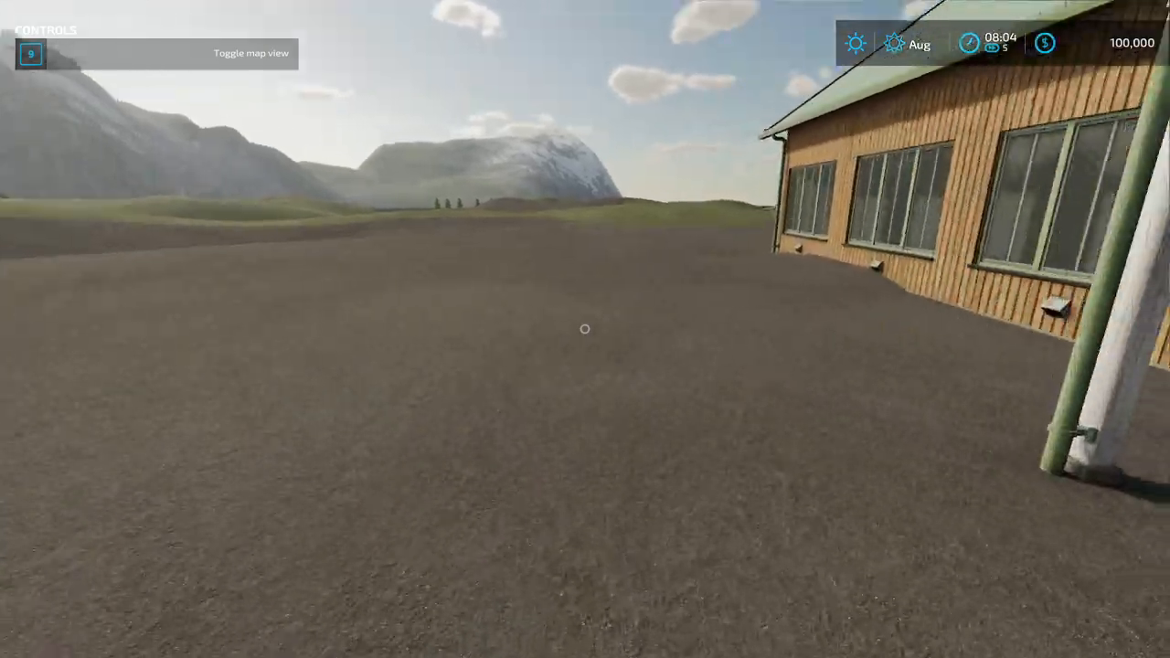
pyautogui.press('w')
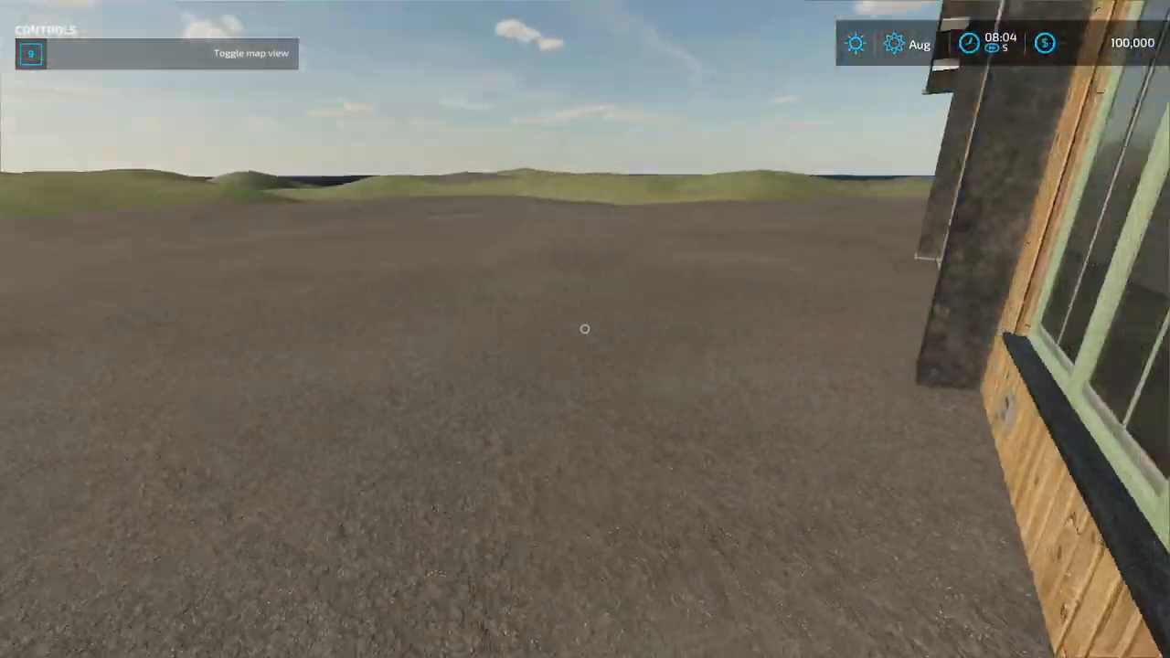
pyautogui.press('s')
pyautogui.press('s')
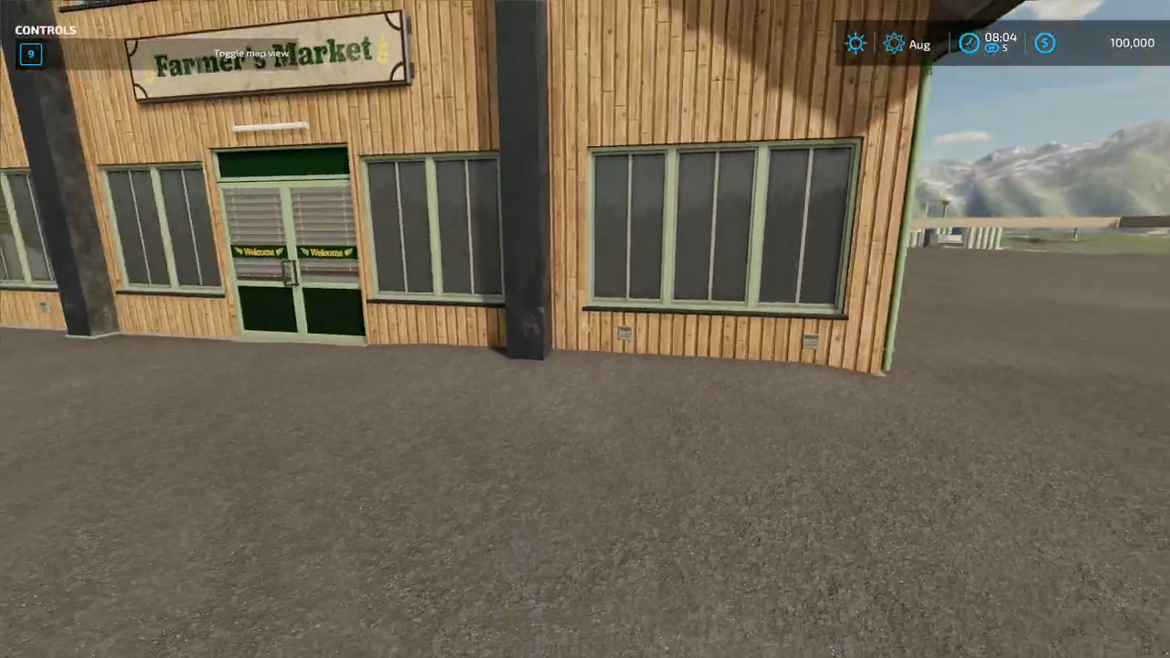
pyautogui.press('s')
pyautogui.press('d')
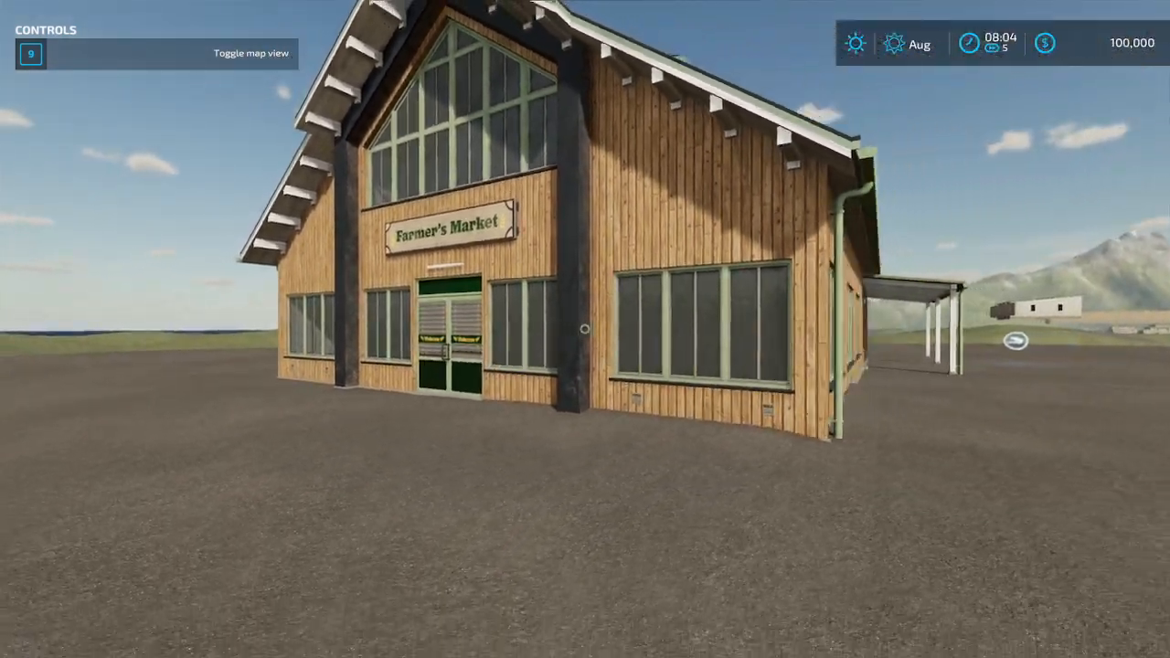
# Step: Walk up to the market's front corner by the green downpipe and examine where the walls meet the ground
pyautogui.press('w')
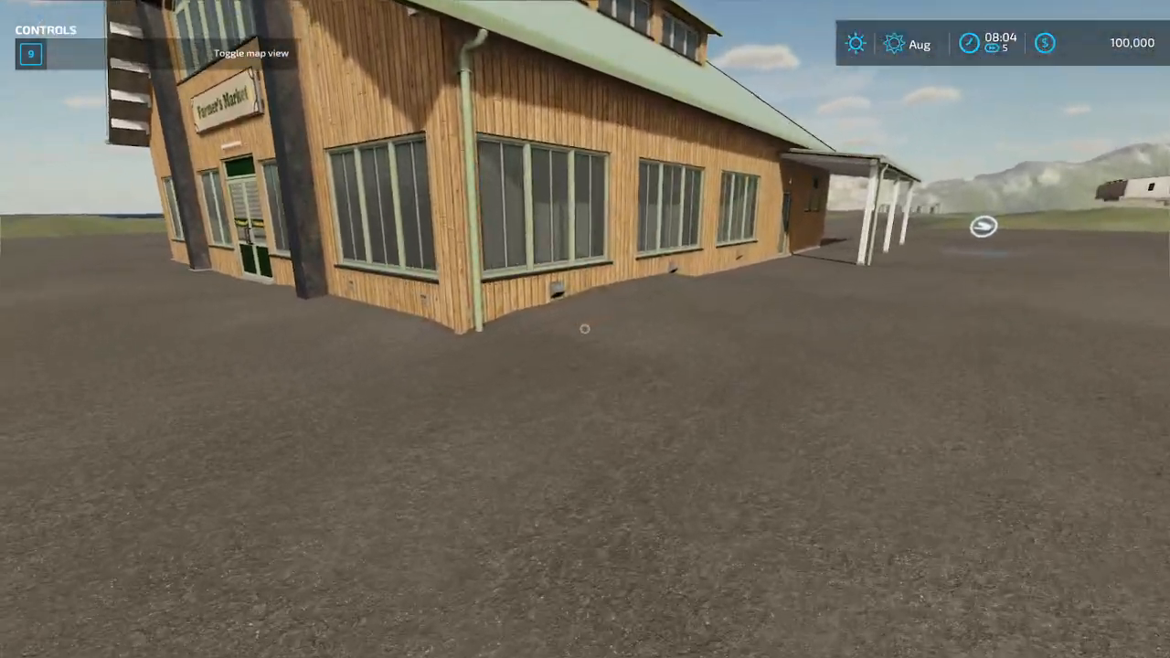
pyautogui.press('w')
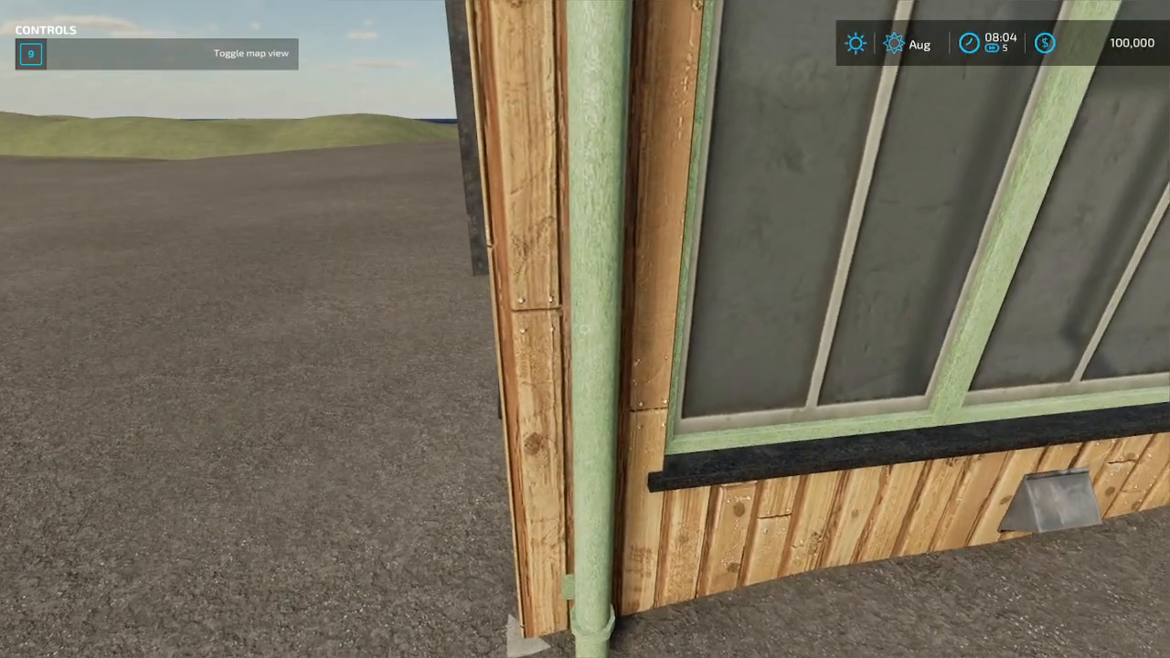
pyautogui.press('s')
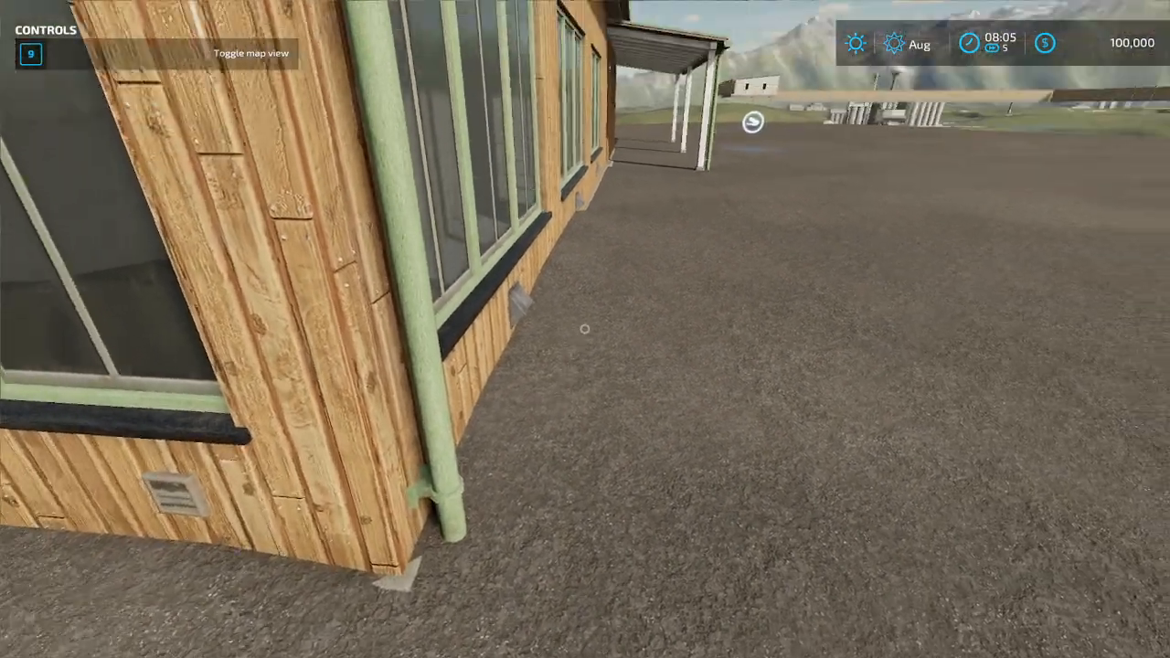
# Step: Back away from the market and survey the sloping terrain in front of the building
pyautogui.press('s')
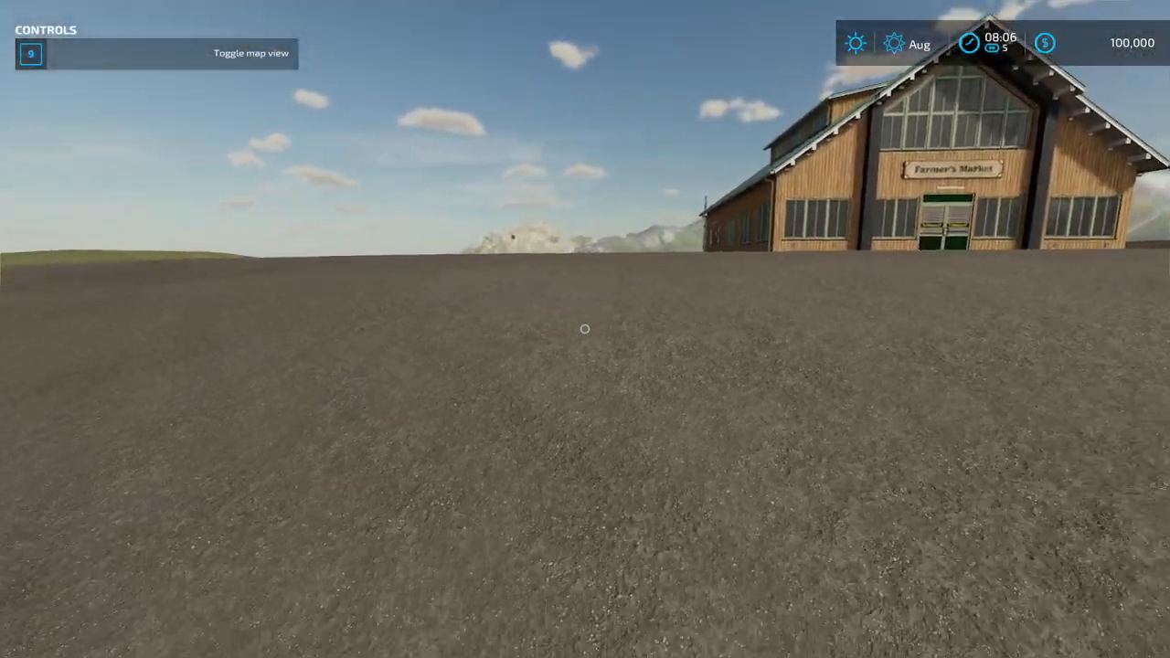
pyautogui.press('d')
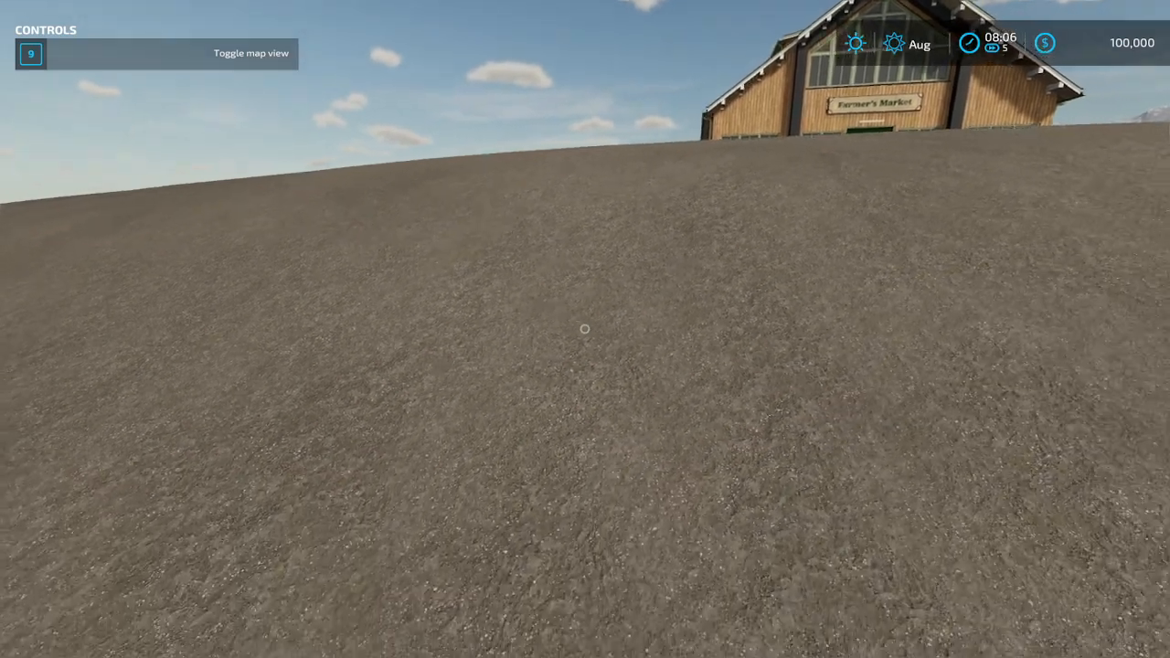
pyautogui.press('d')
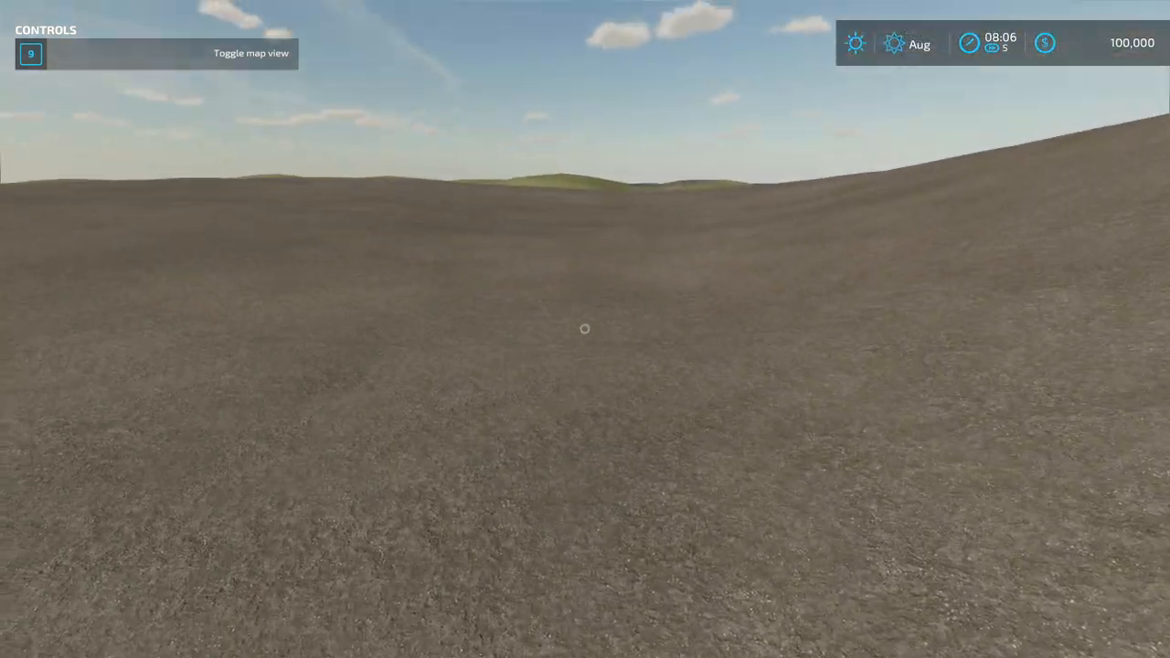
pyautogui.press('w')
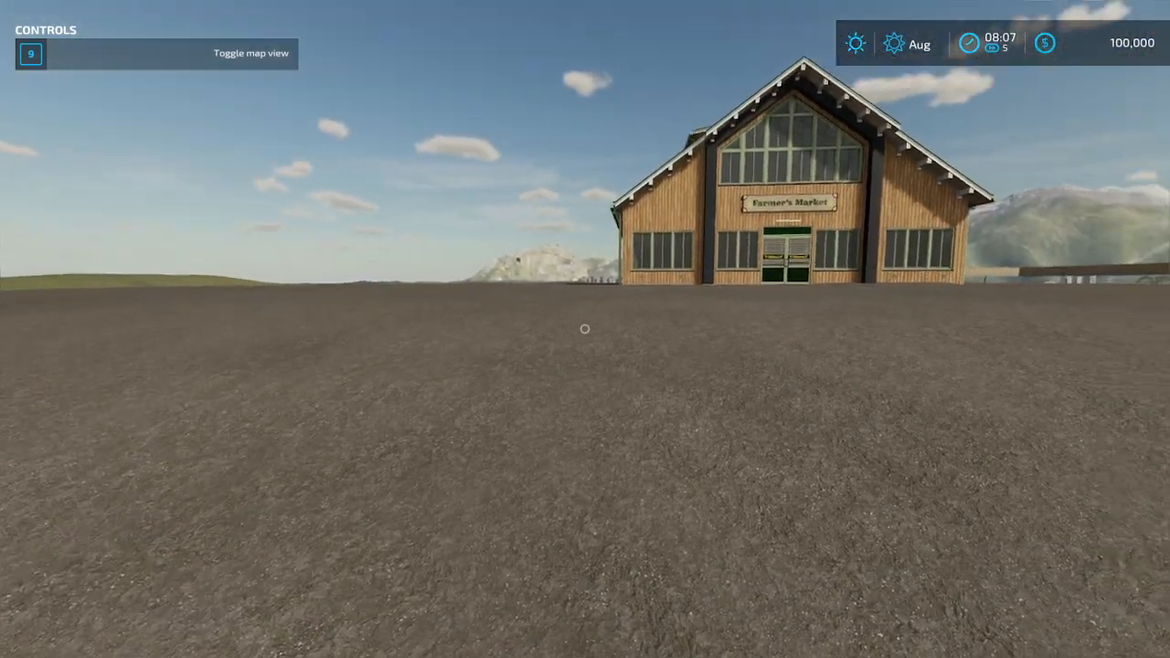
# Step: Return to the market's front entrance, move round to the downpipe corner and back off to view the whole building with its side canopy
pyautogui.press('w')
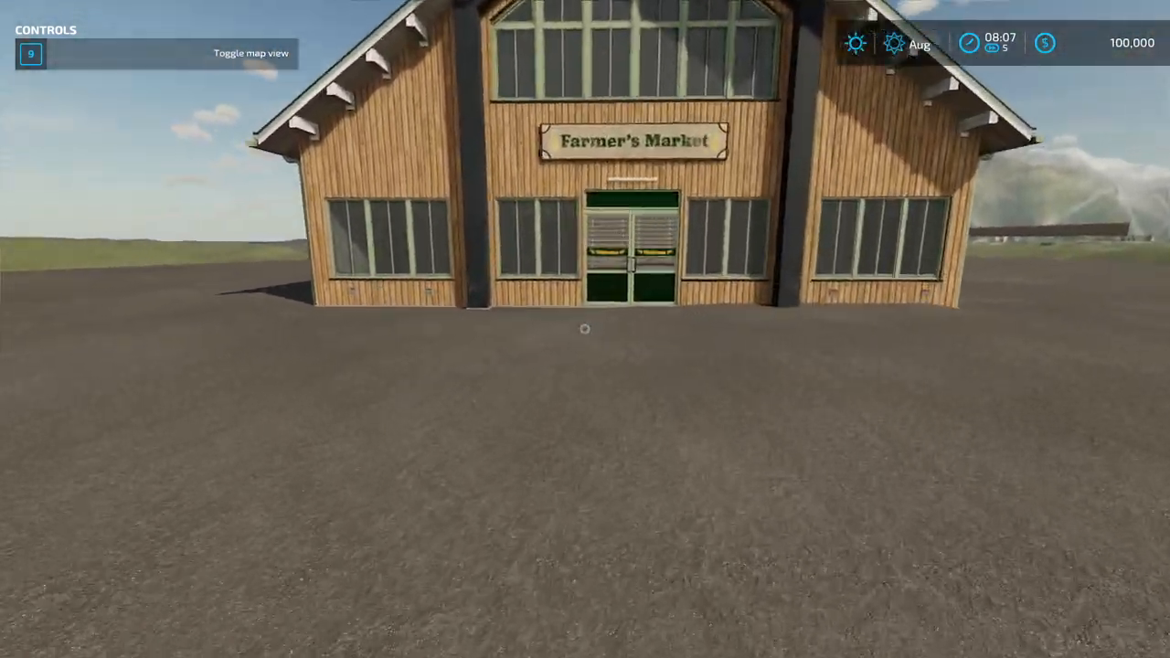
pyautogui.press('d')
pyautogui.press('s')
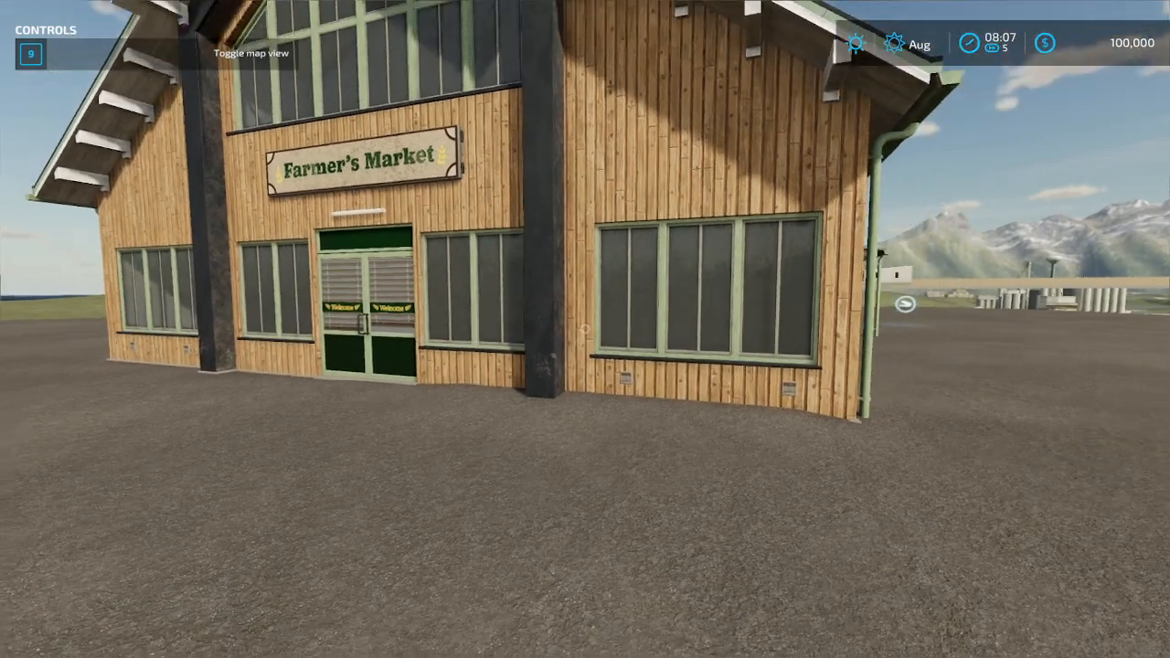
pyautogui.press('s')
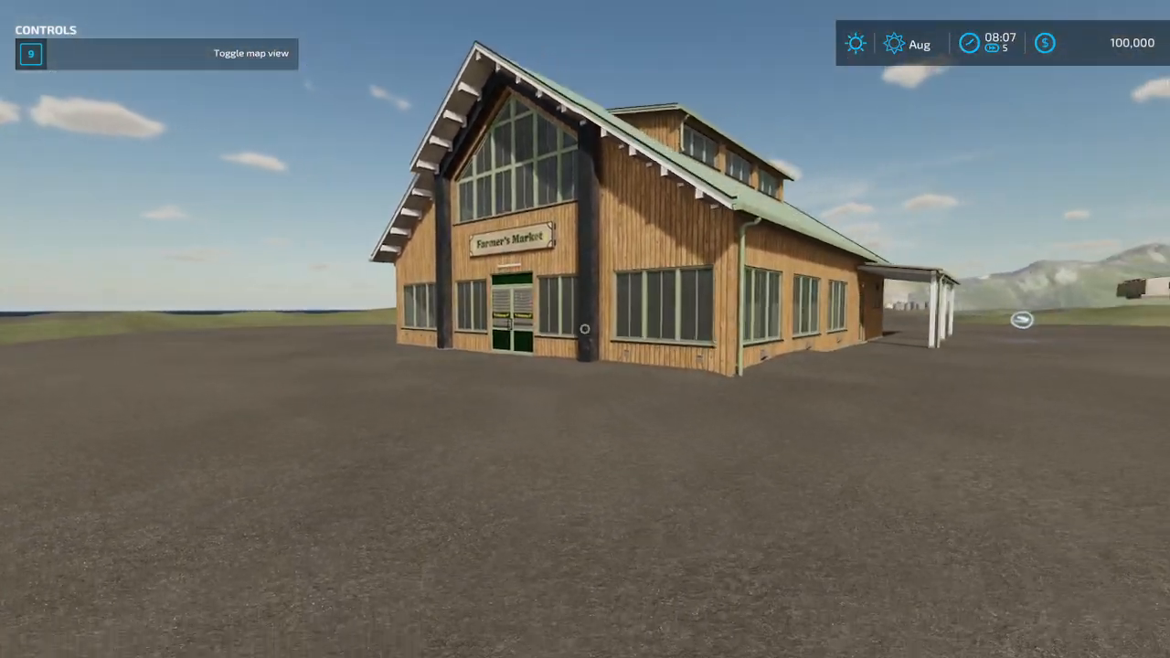
pyautogui.press('s')
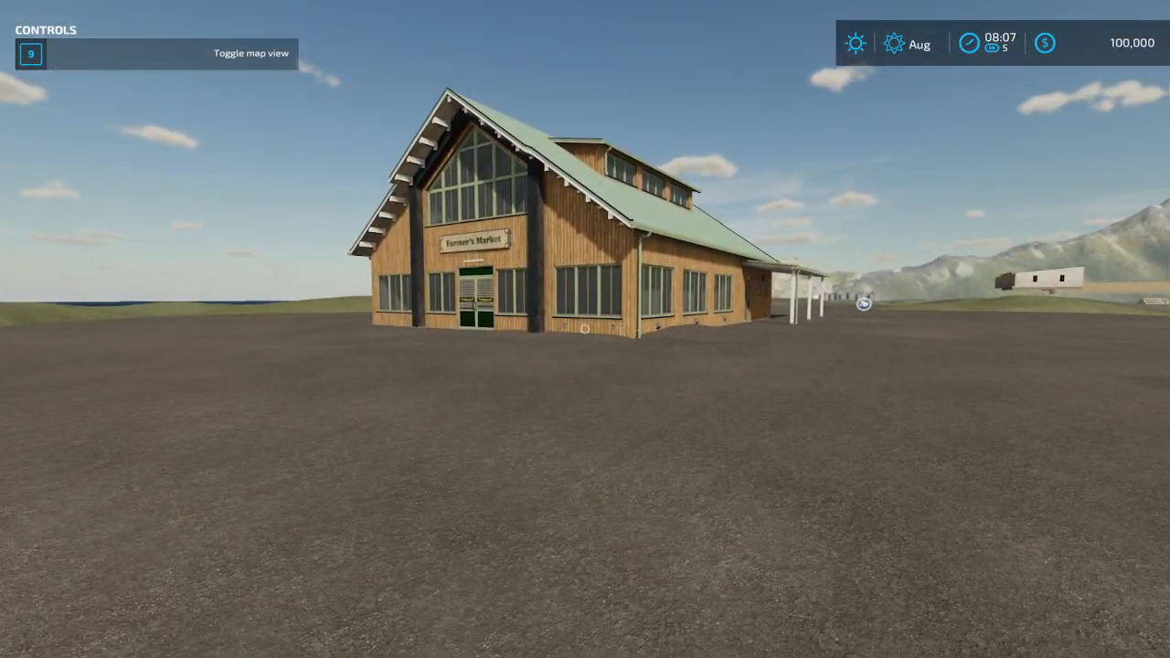